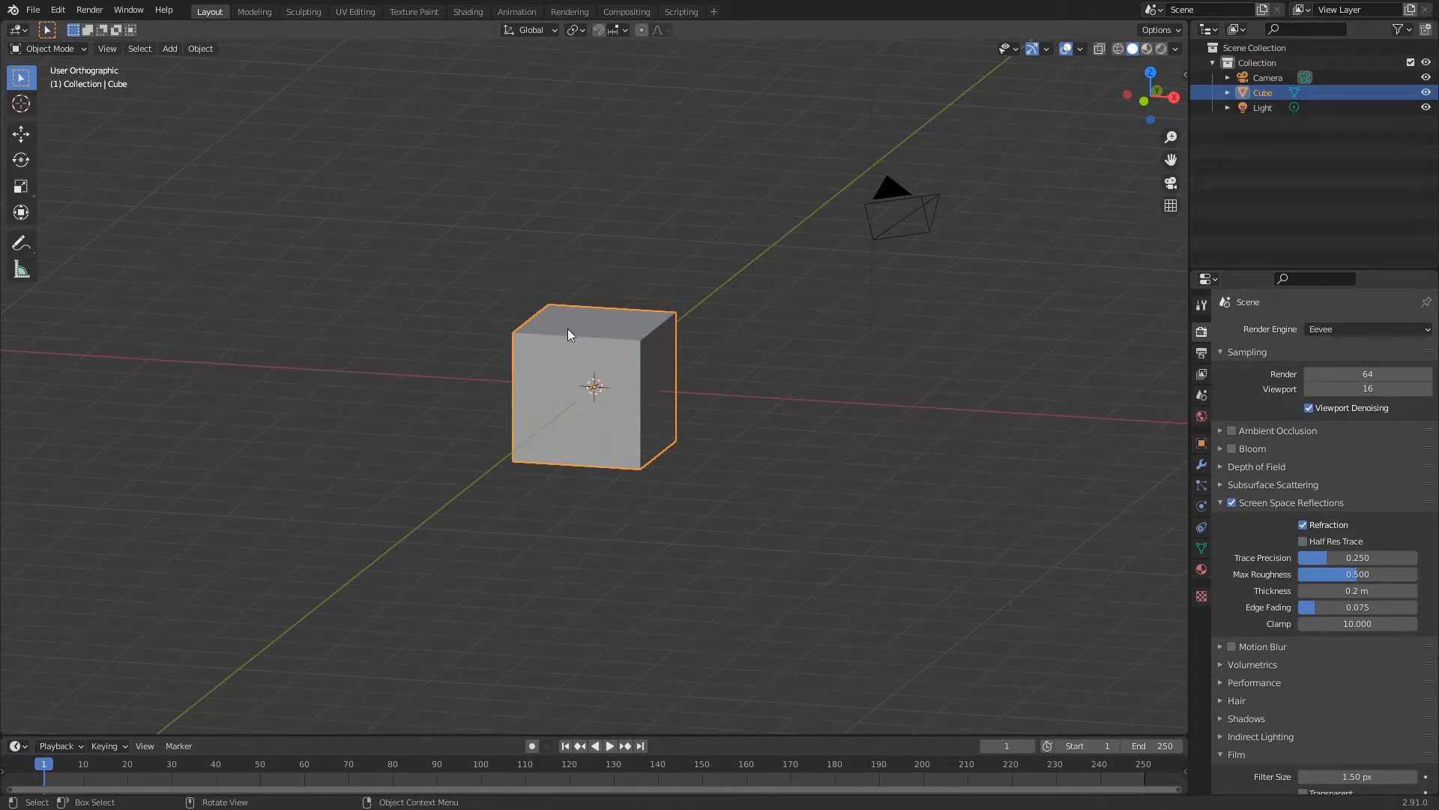
Select the light, the camera and the default cube one after another in the viewport.
middle_drag(681, 385, 637, 350)
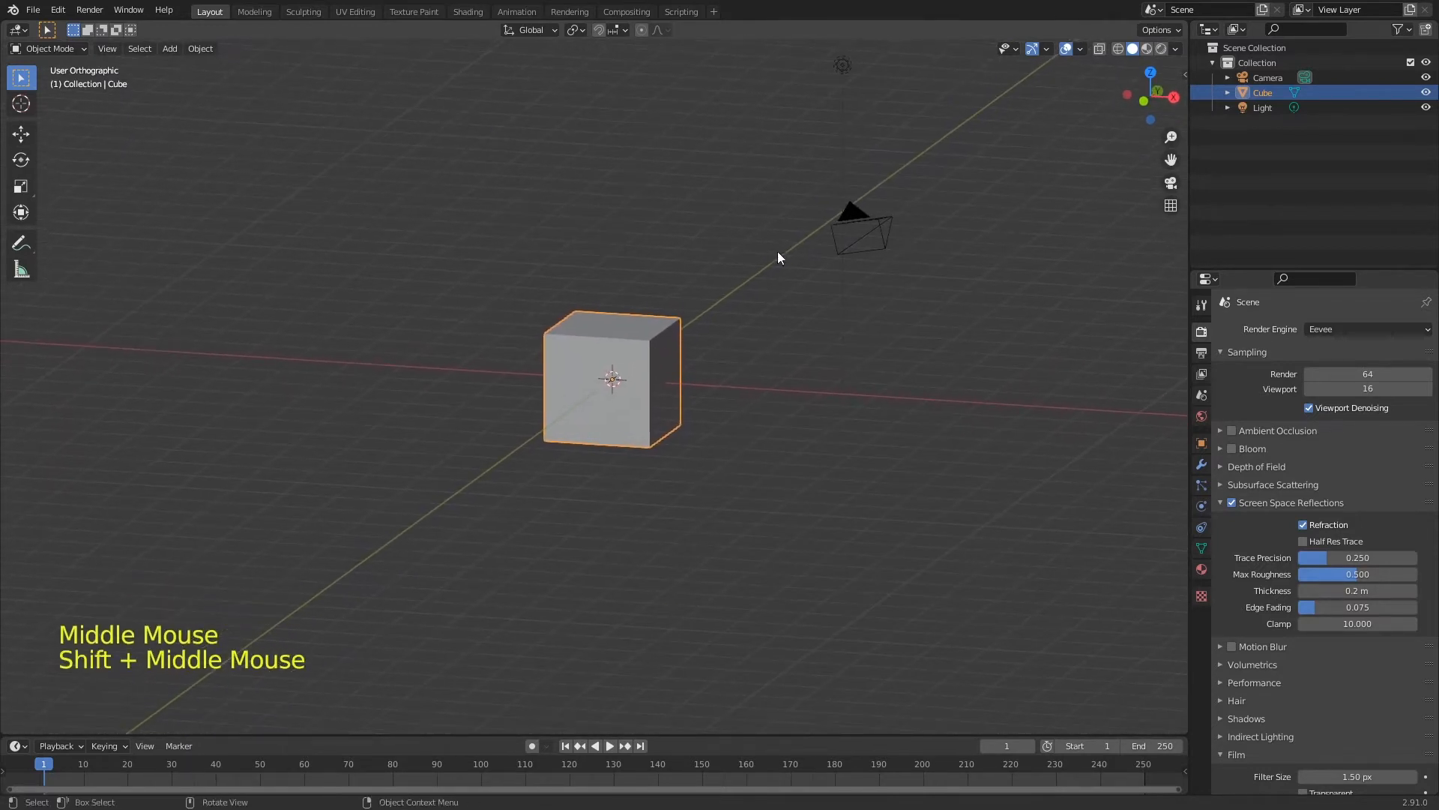
click(844, 66)
click(874, 215)
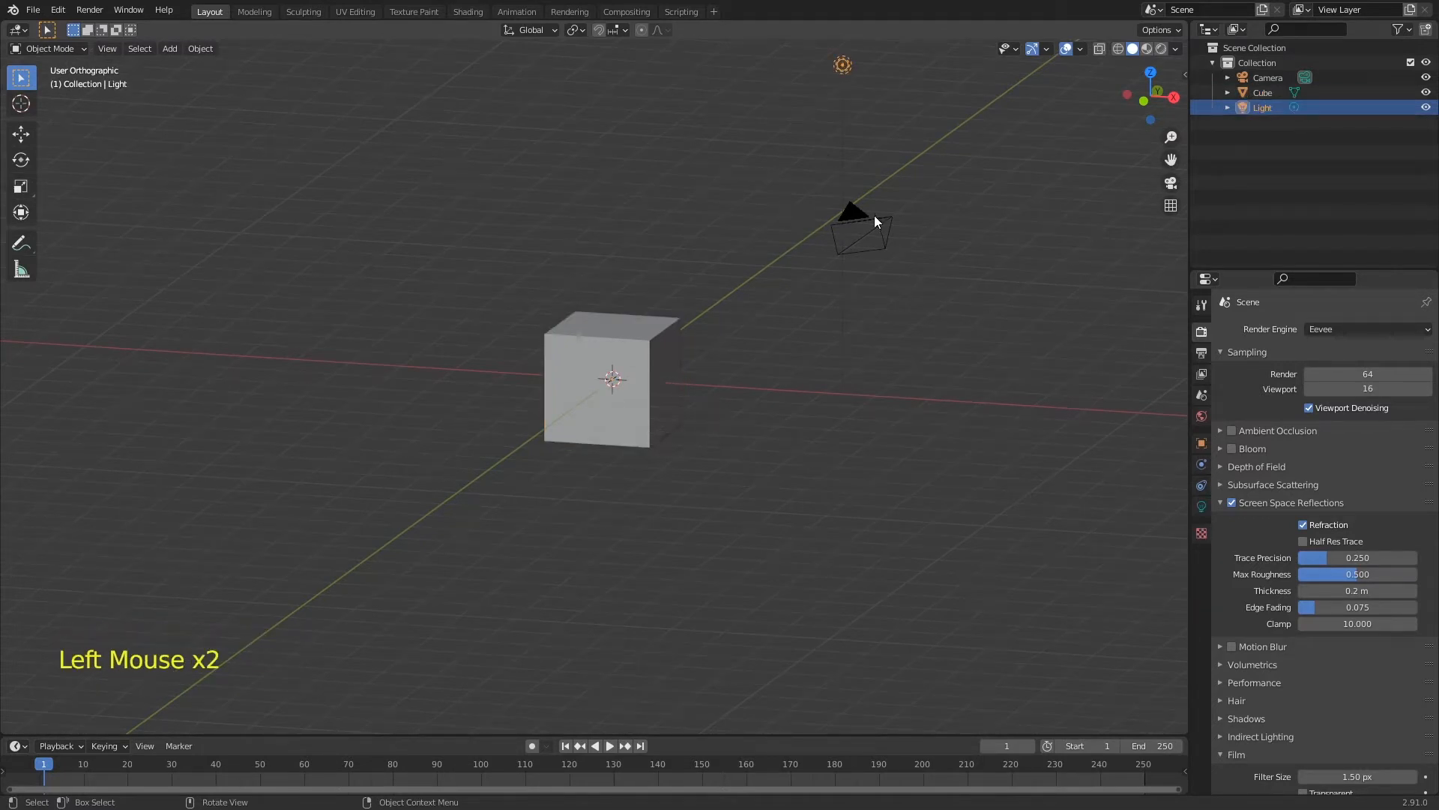
click(624, 357)
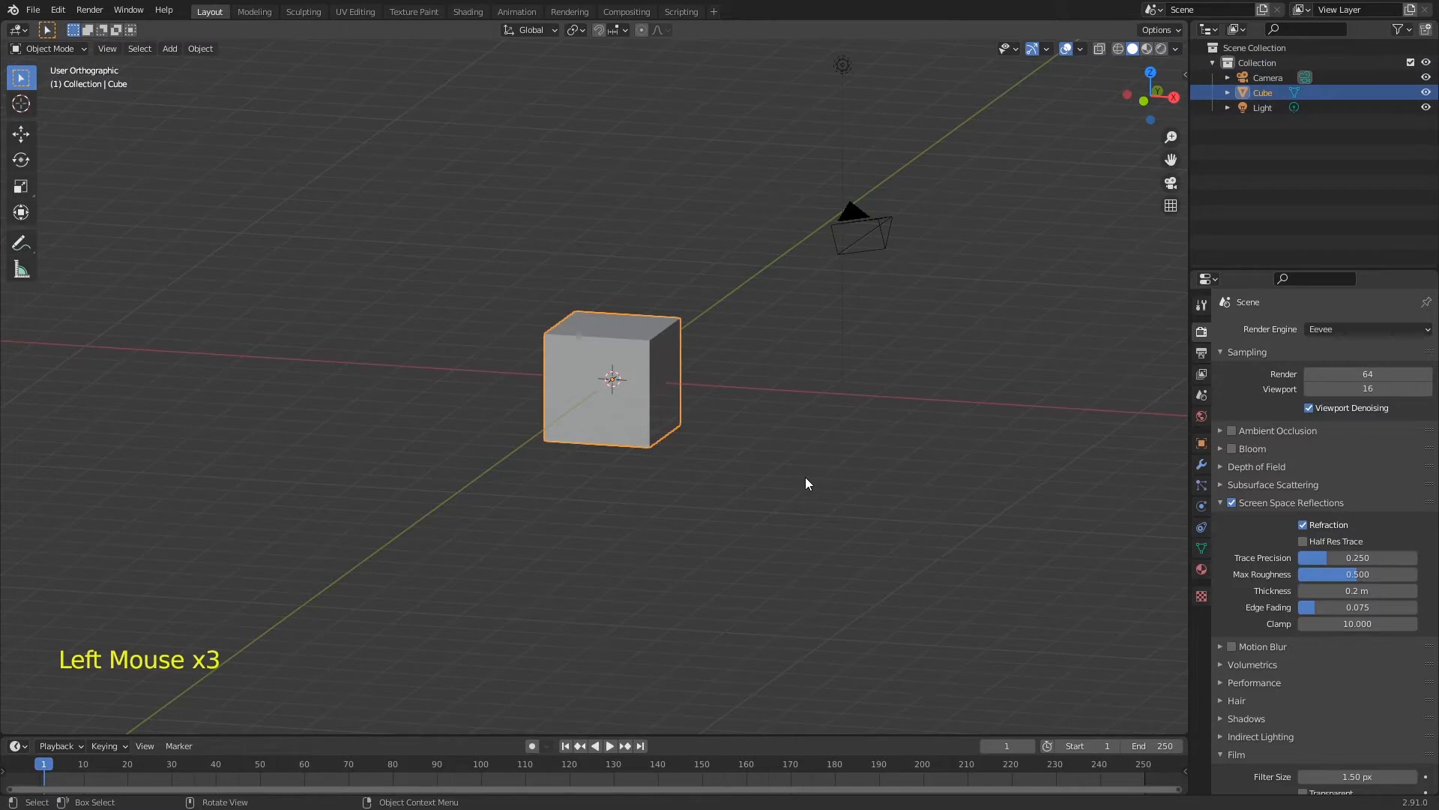
middle_drag(614, 340, 637, 366)
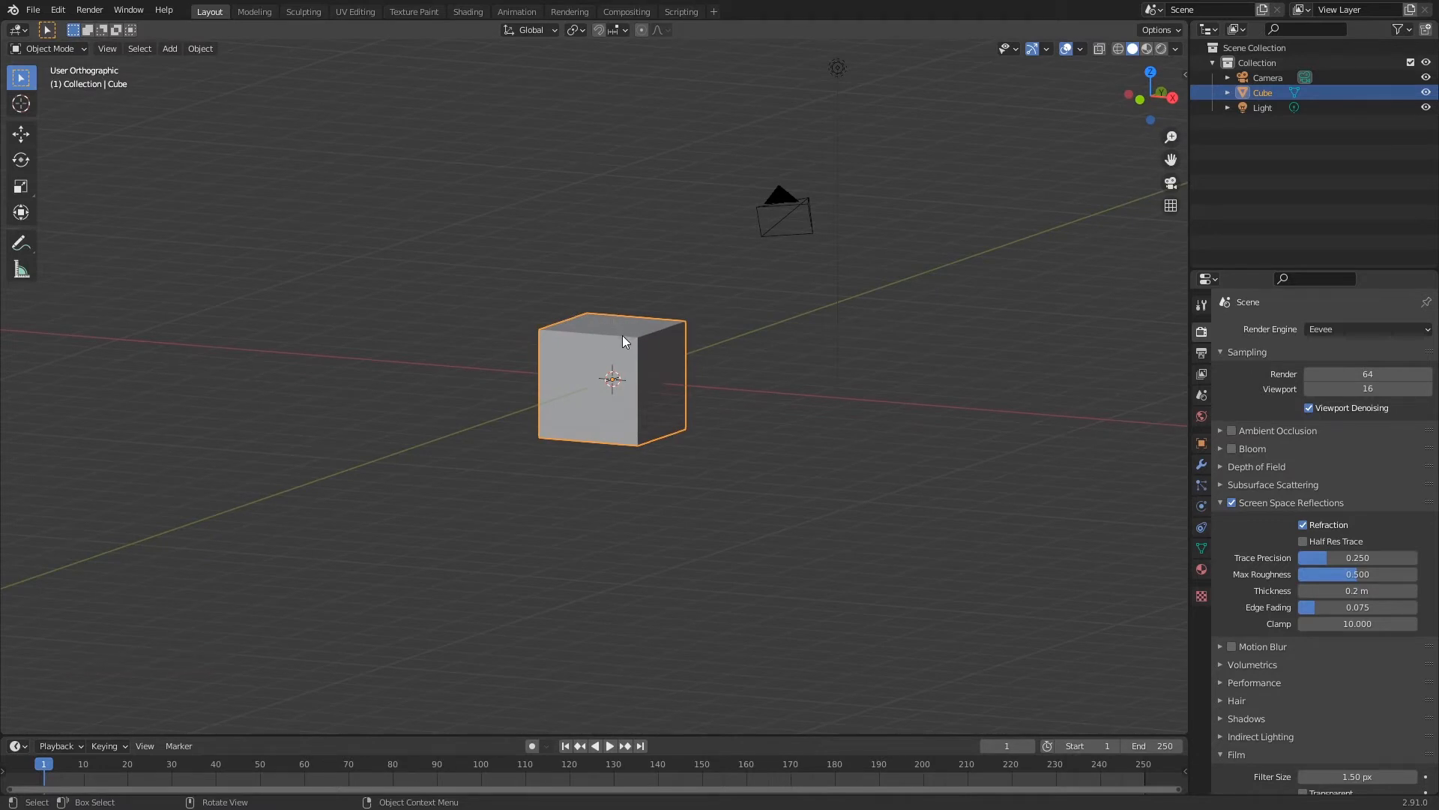
Try to move the cube freely in the angled orthographic view.
key(g)
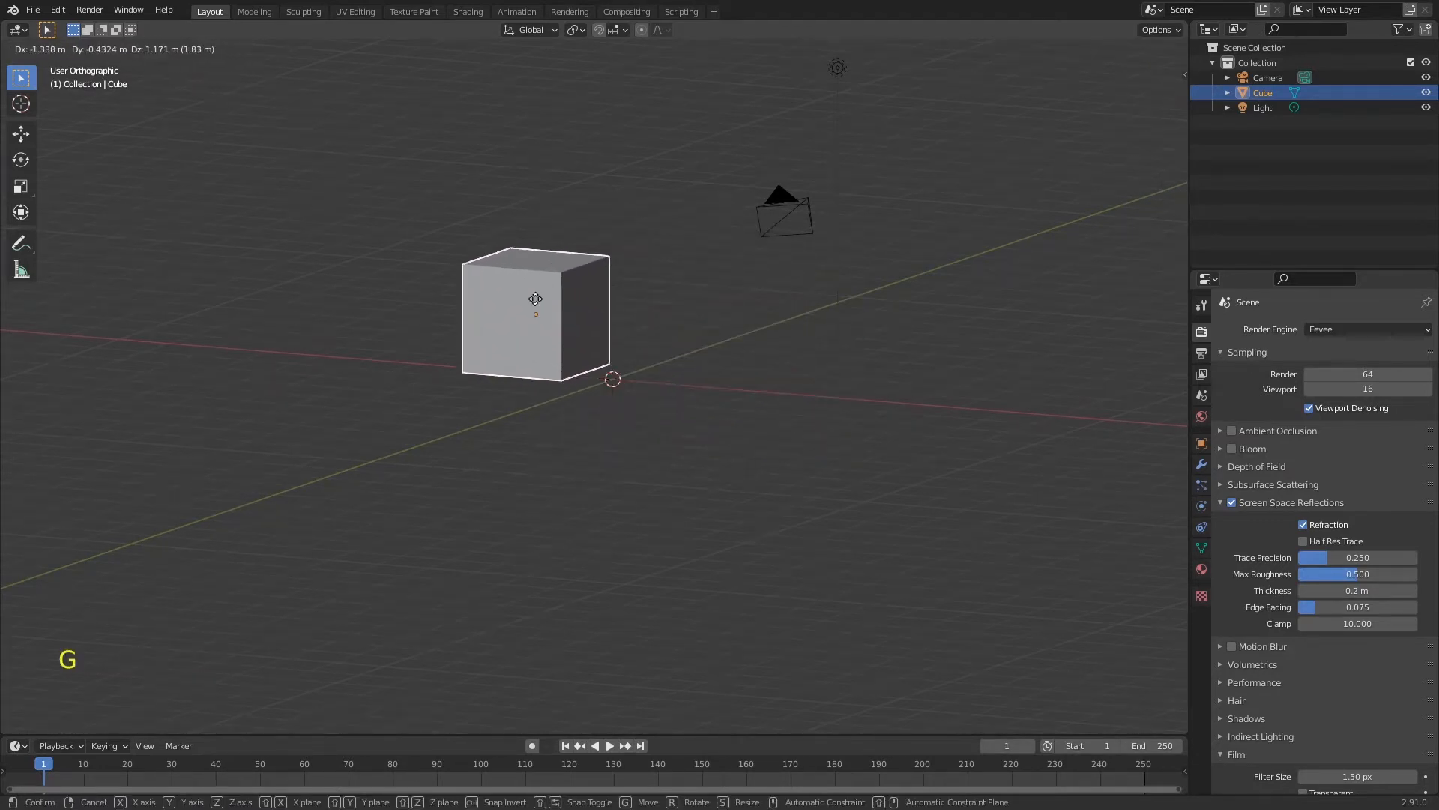
click(610, 361)
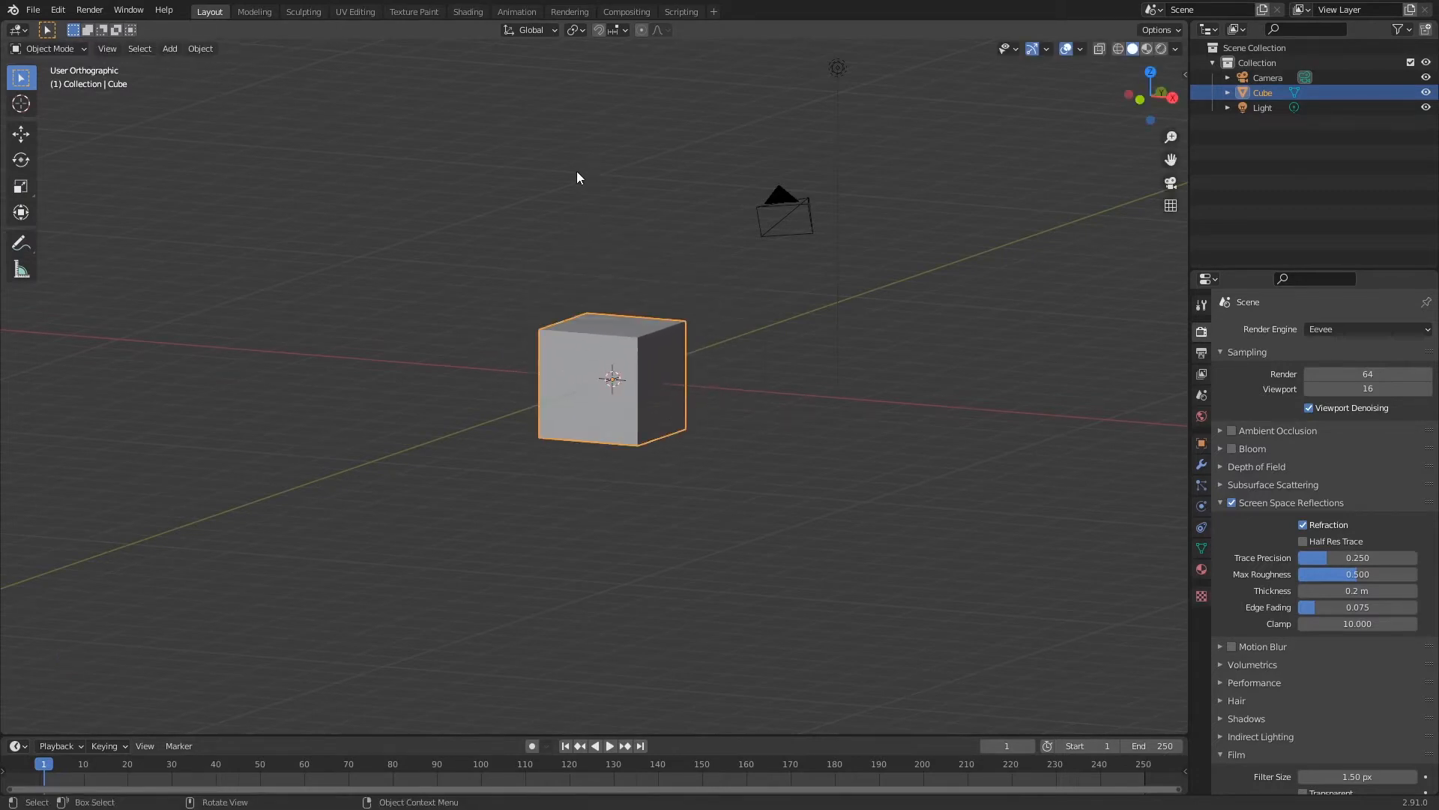
key(g)
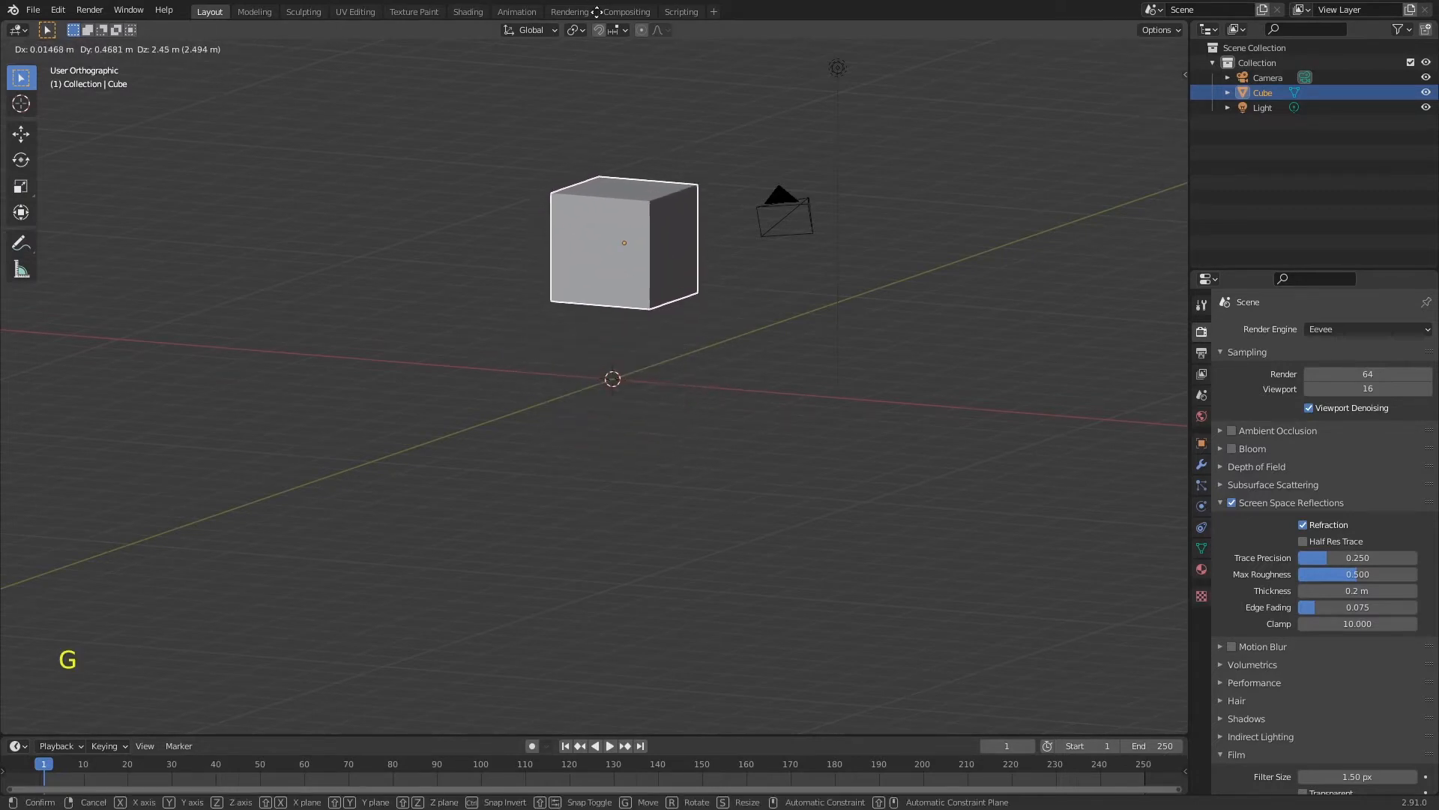
right_click(630, 208)
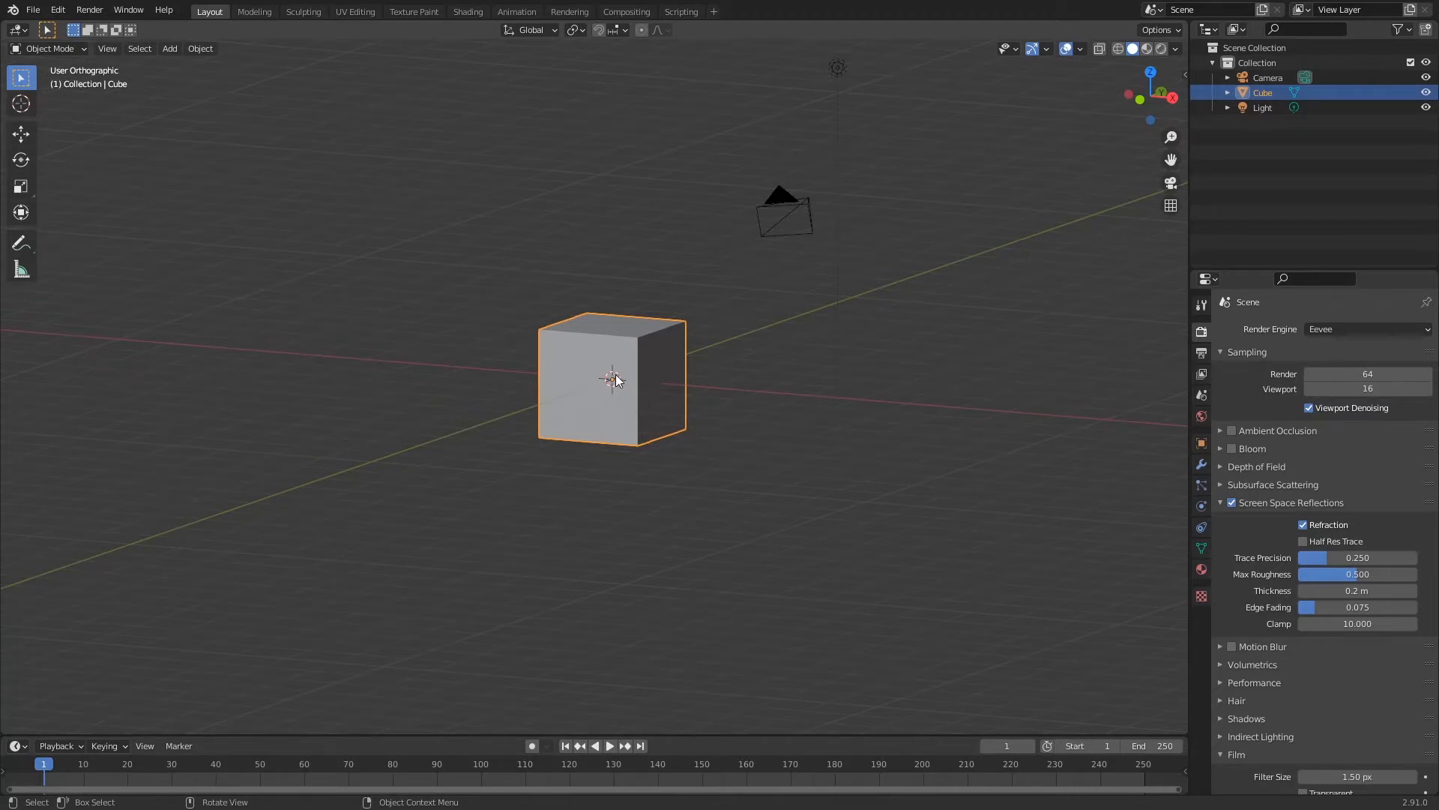
key(g)
right_click(559, 292)
In the front orthographic view, move the cube slightly toward positive X and downward along Z.
key(KP_1)
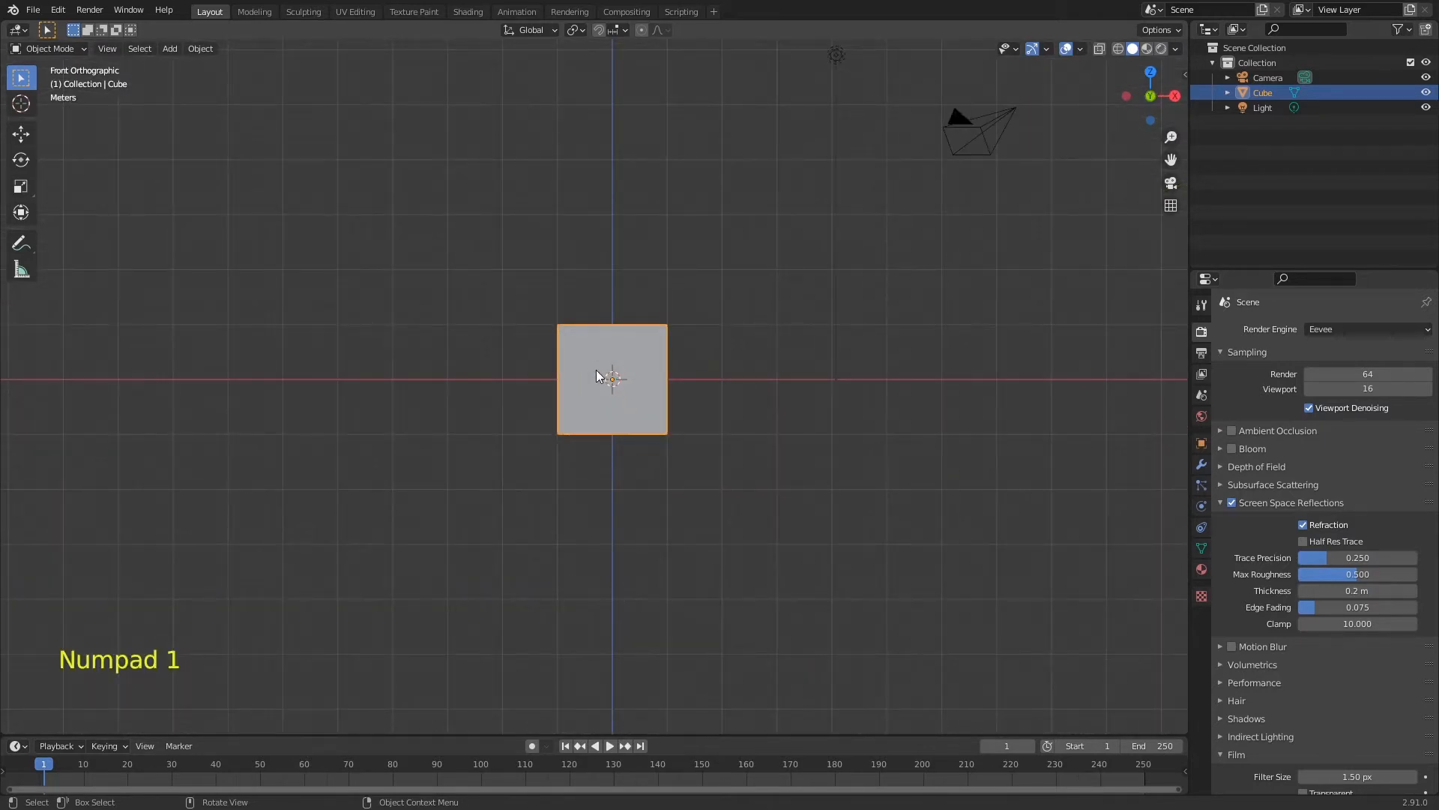
key(g)
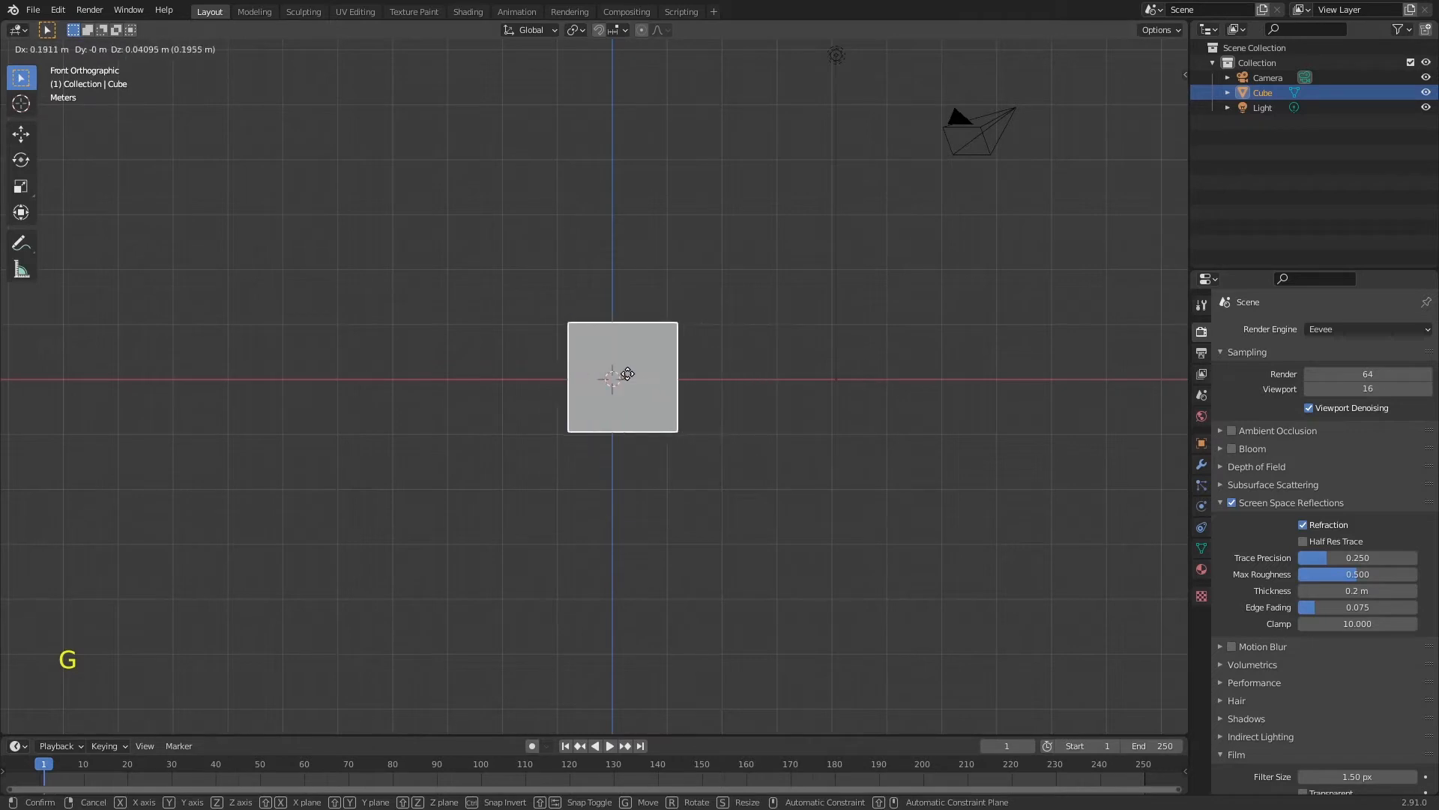
right_click(633, 384)
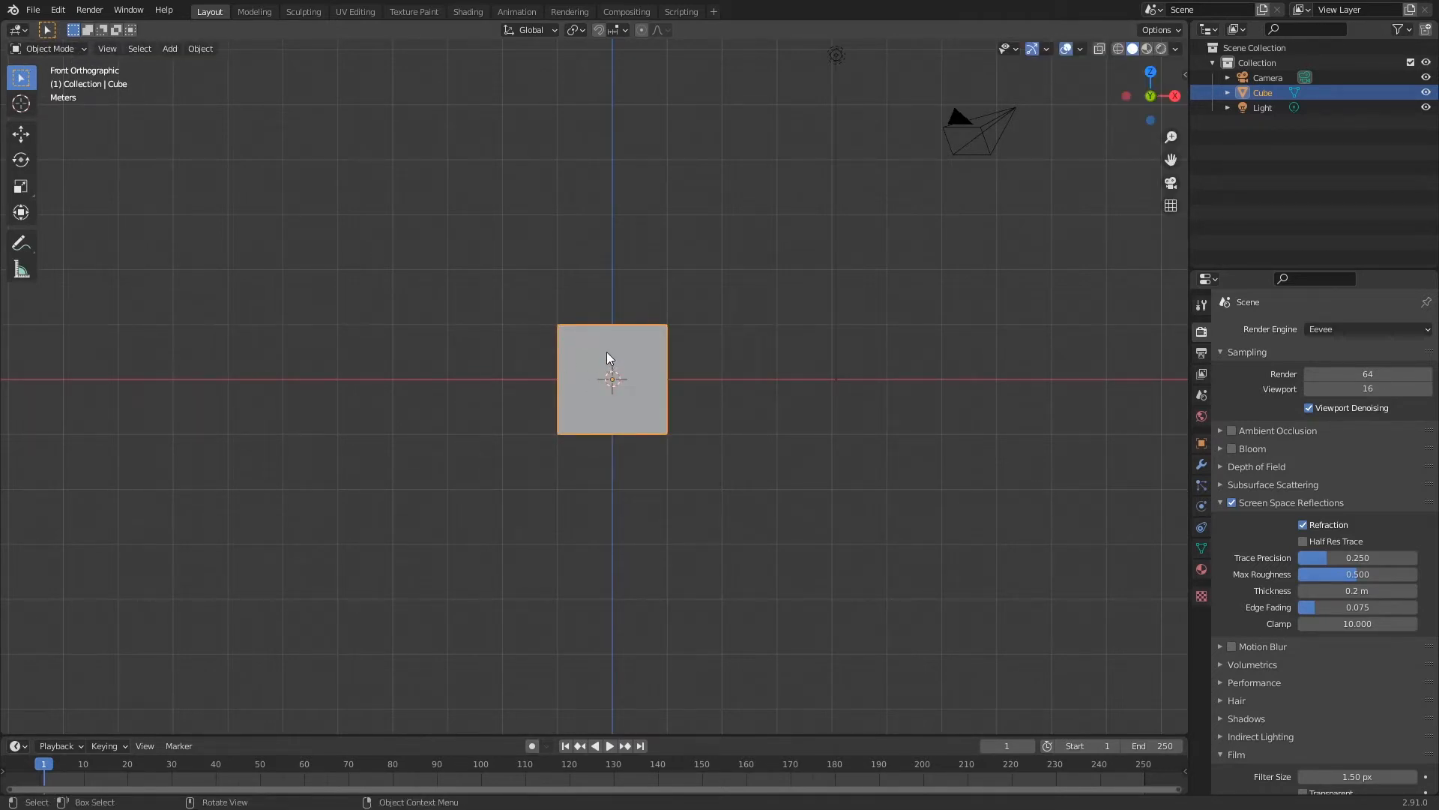
key(g)
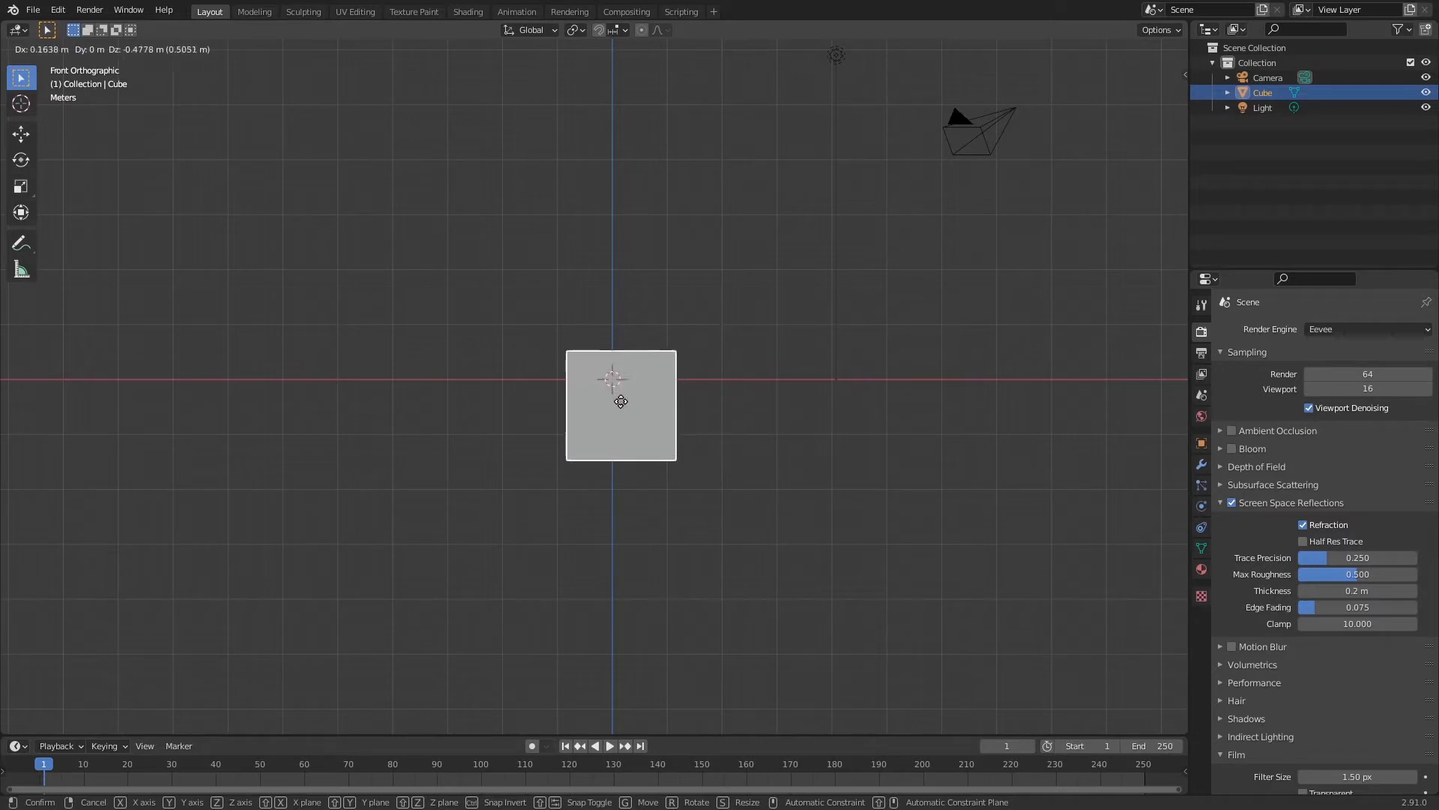
click(626, 400)
key(alt)
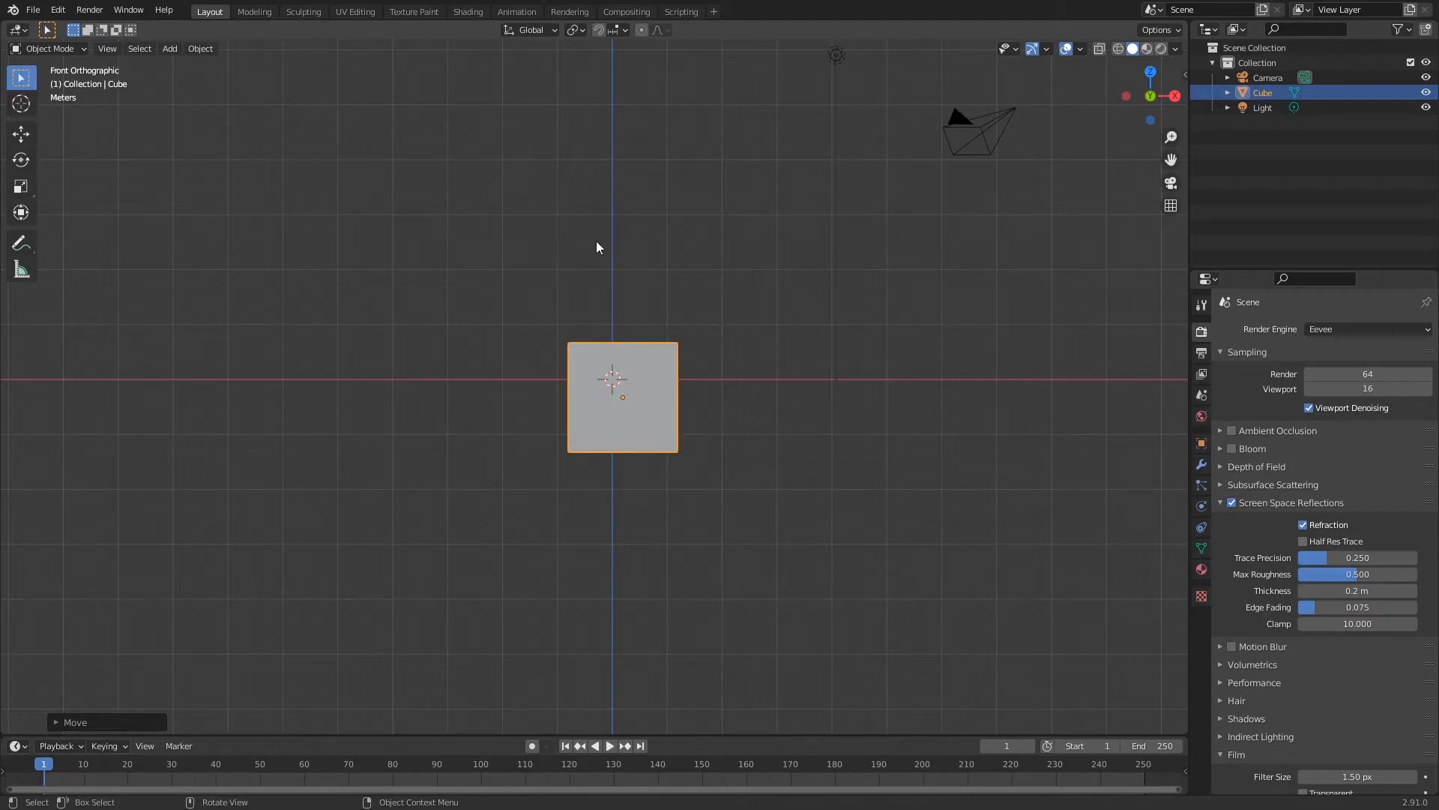
Examine the cube from the front, right and top, and at an angle in perspective projection.
key(KP_1)
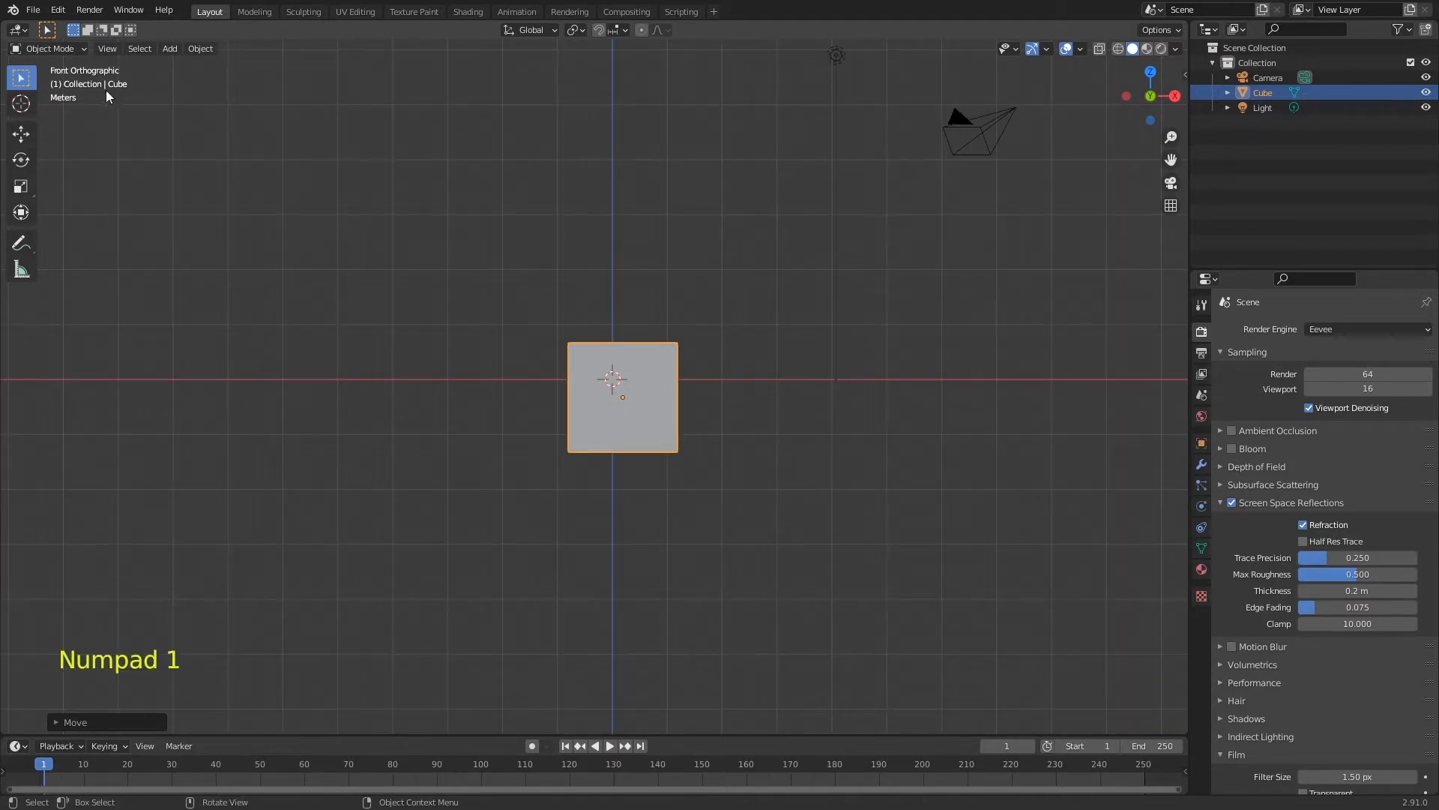
key(KP_3)
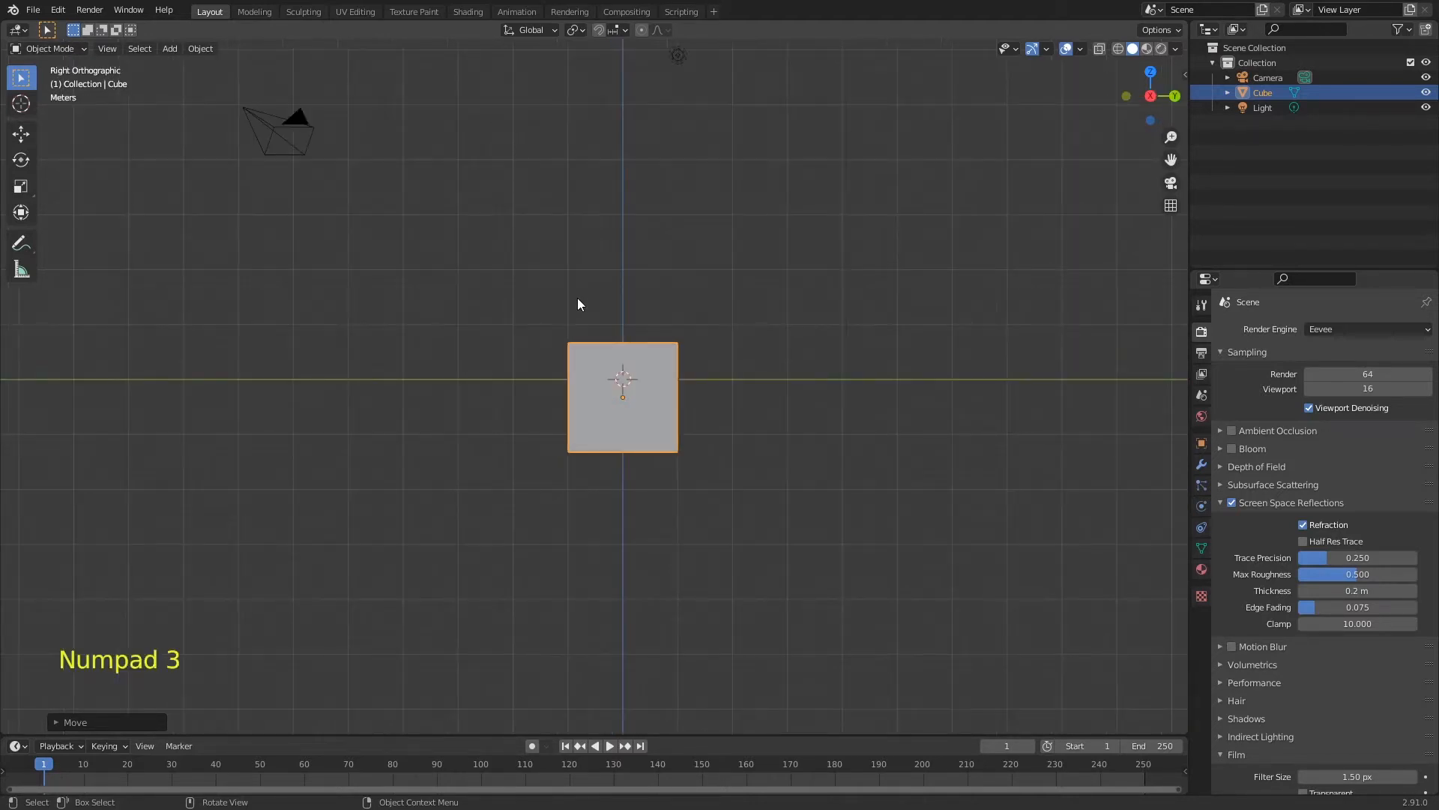
key(KP_7)
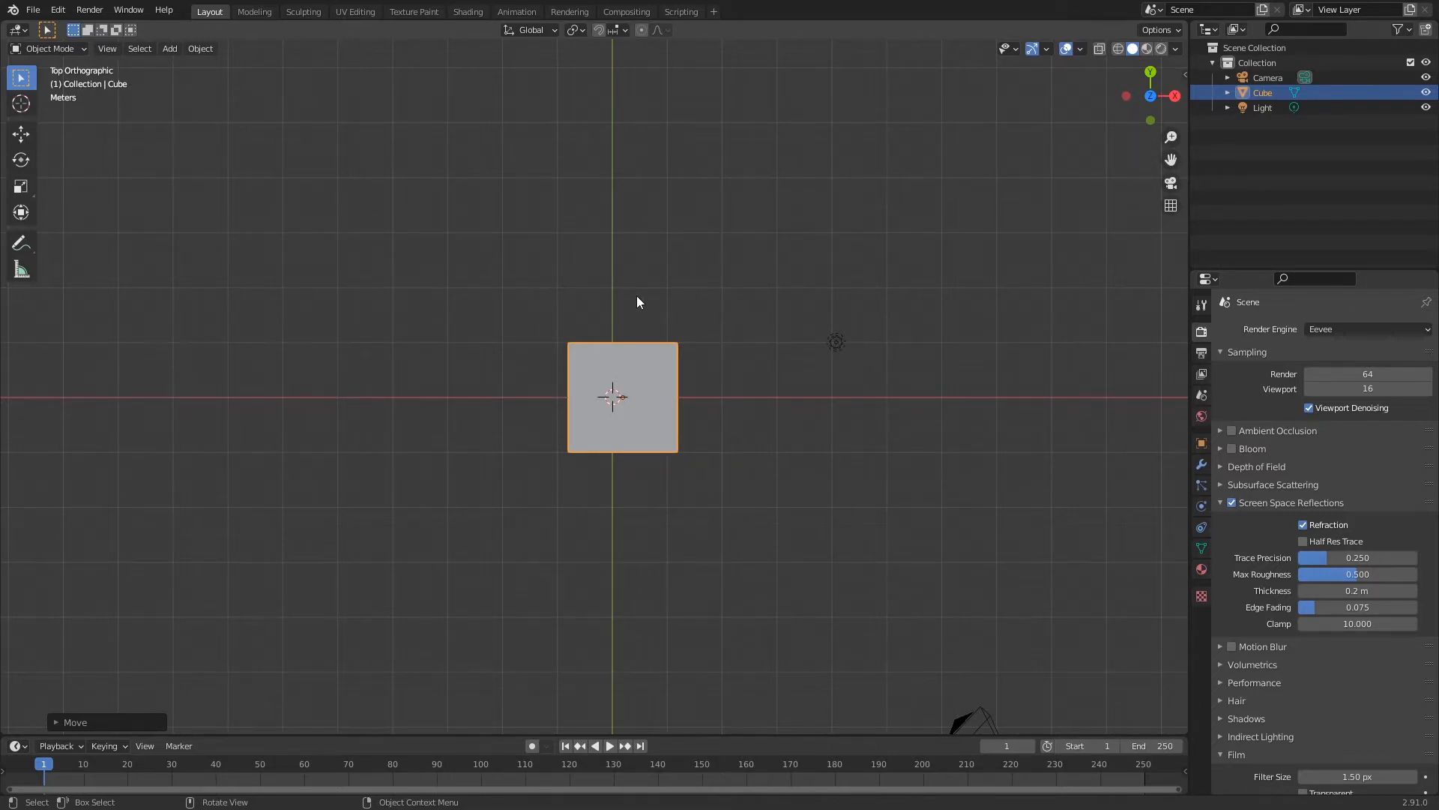
key(KP_5)
middle_drag(638, 303, 715, 361)
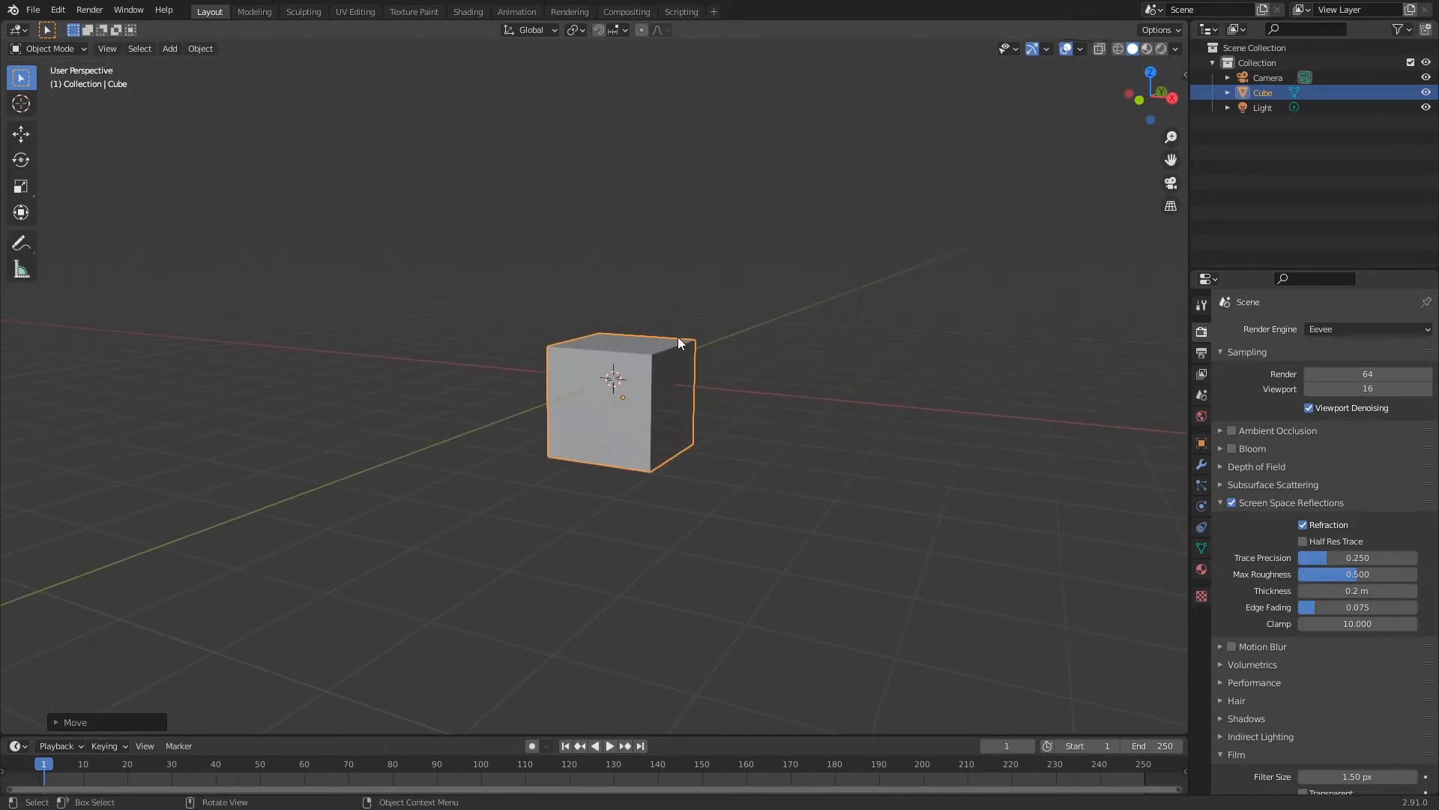
Try to move the cube in perspective projection, first freely and once constrained to the global Y axis.
key(g)
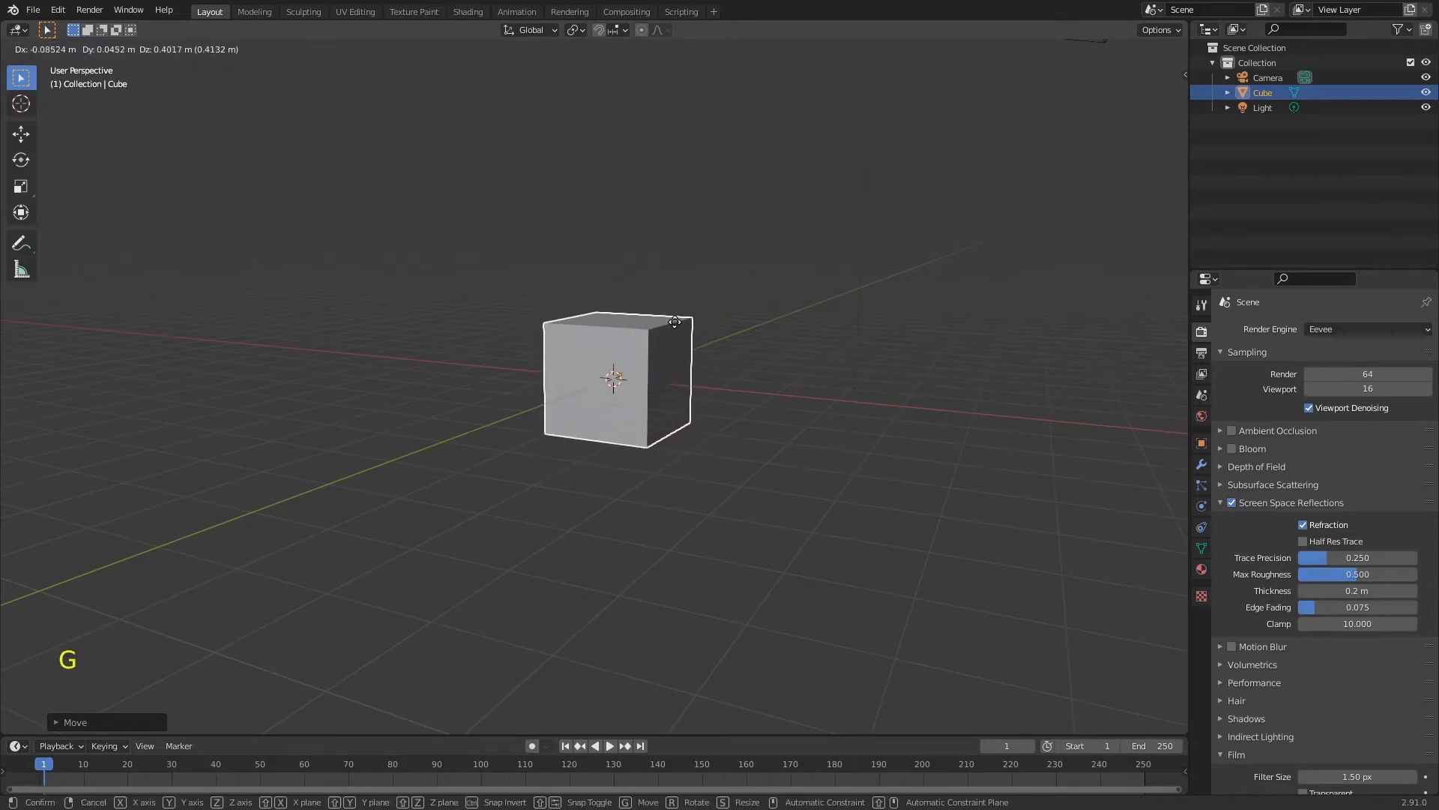
click(674, 335)
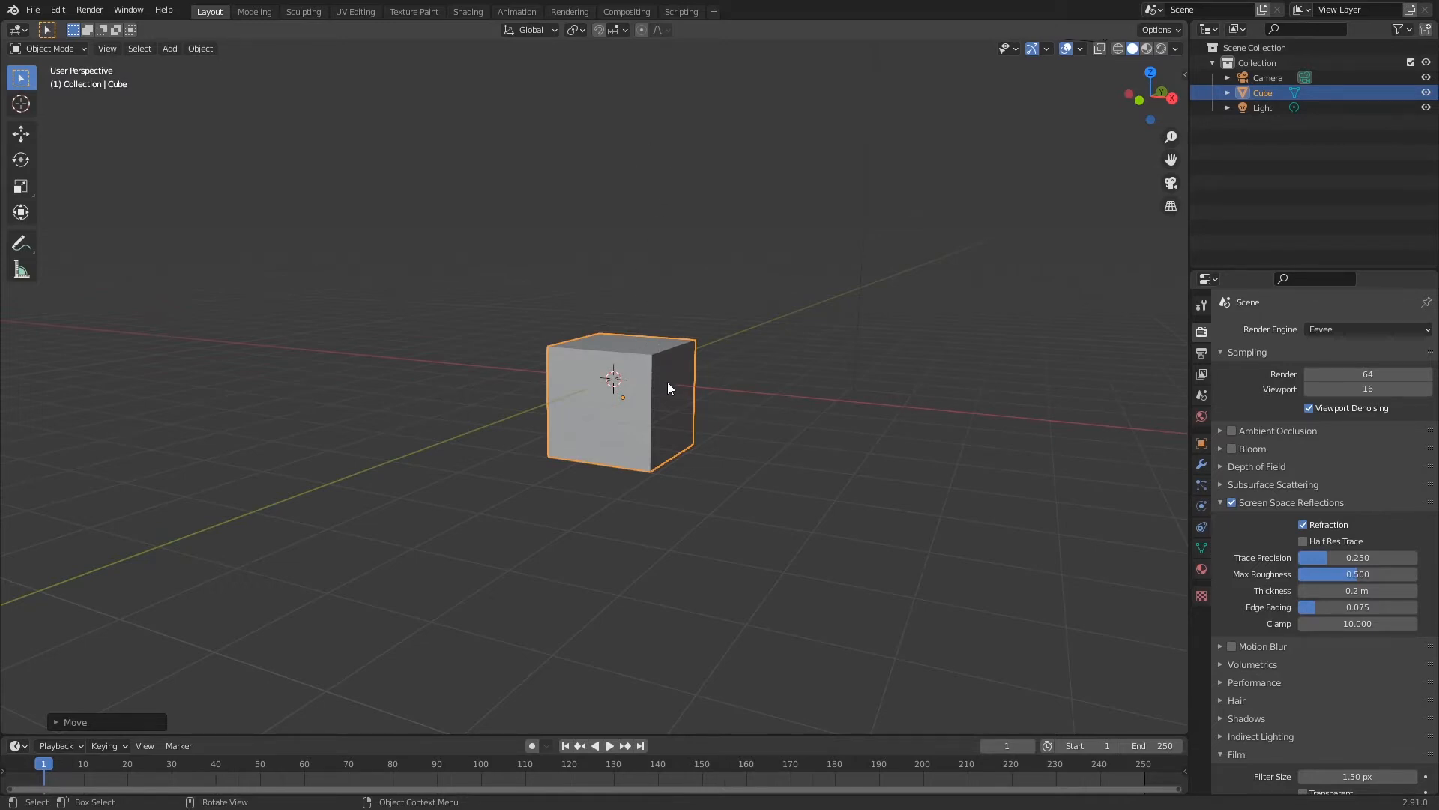
key(g)
key(y)
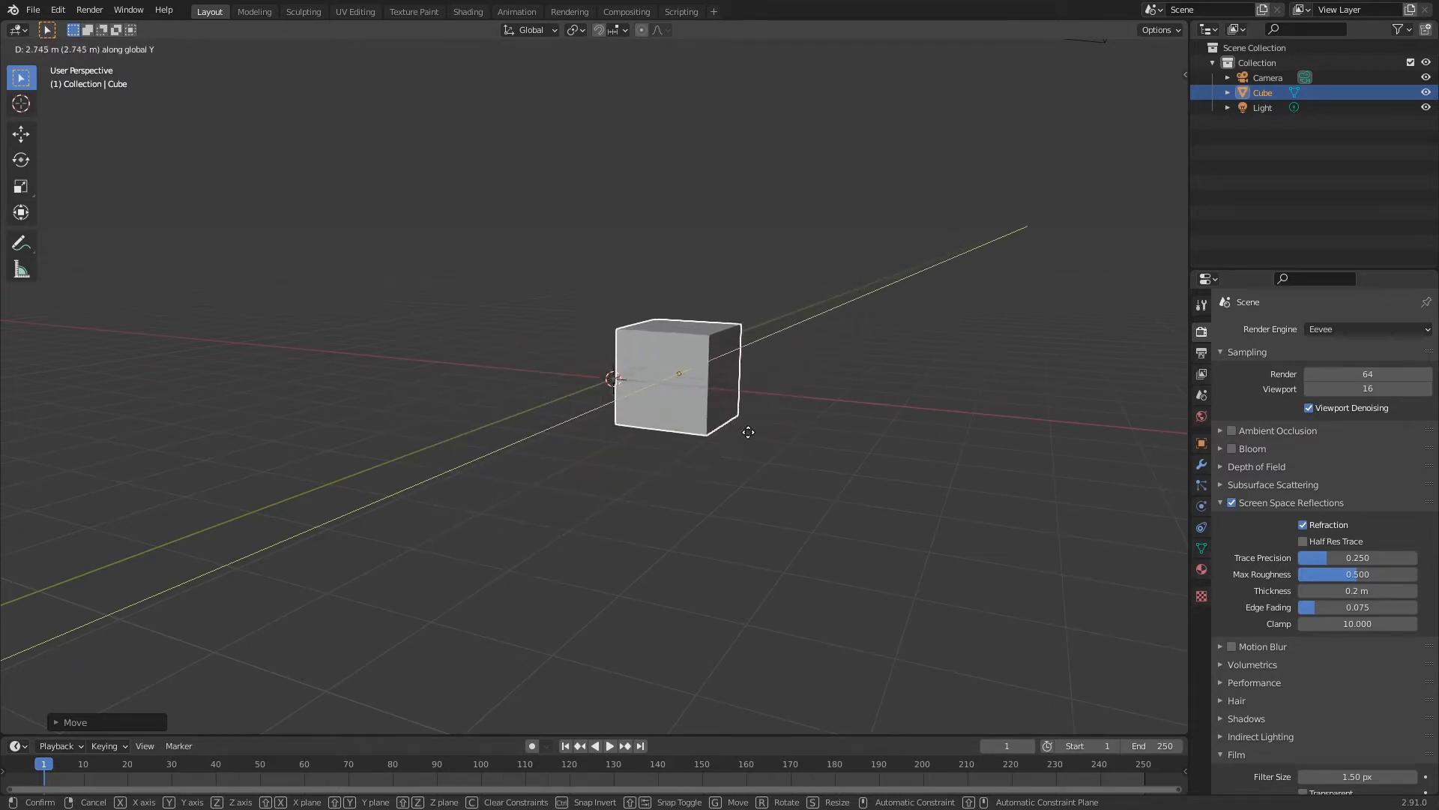
right_click(739, 412)
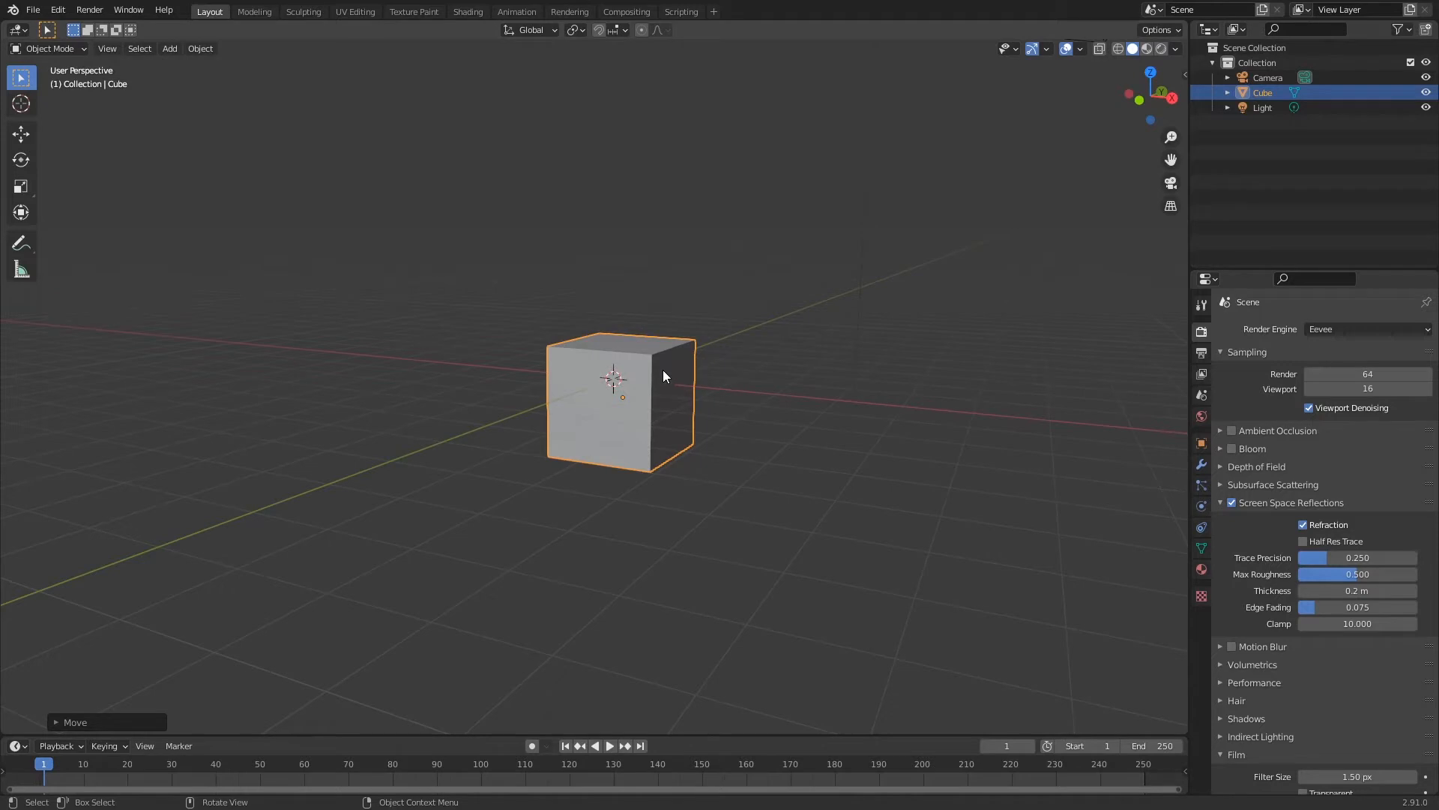
Switch to orthographic projection and try to move the cube along the global Y axis.
key(KP_5)
key(g)
key(y)
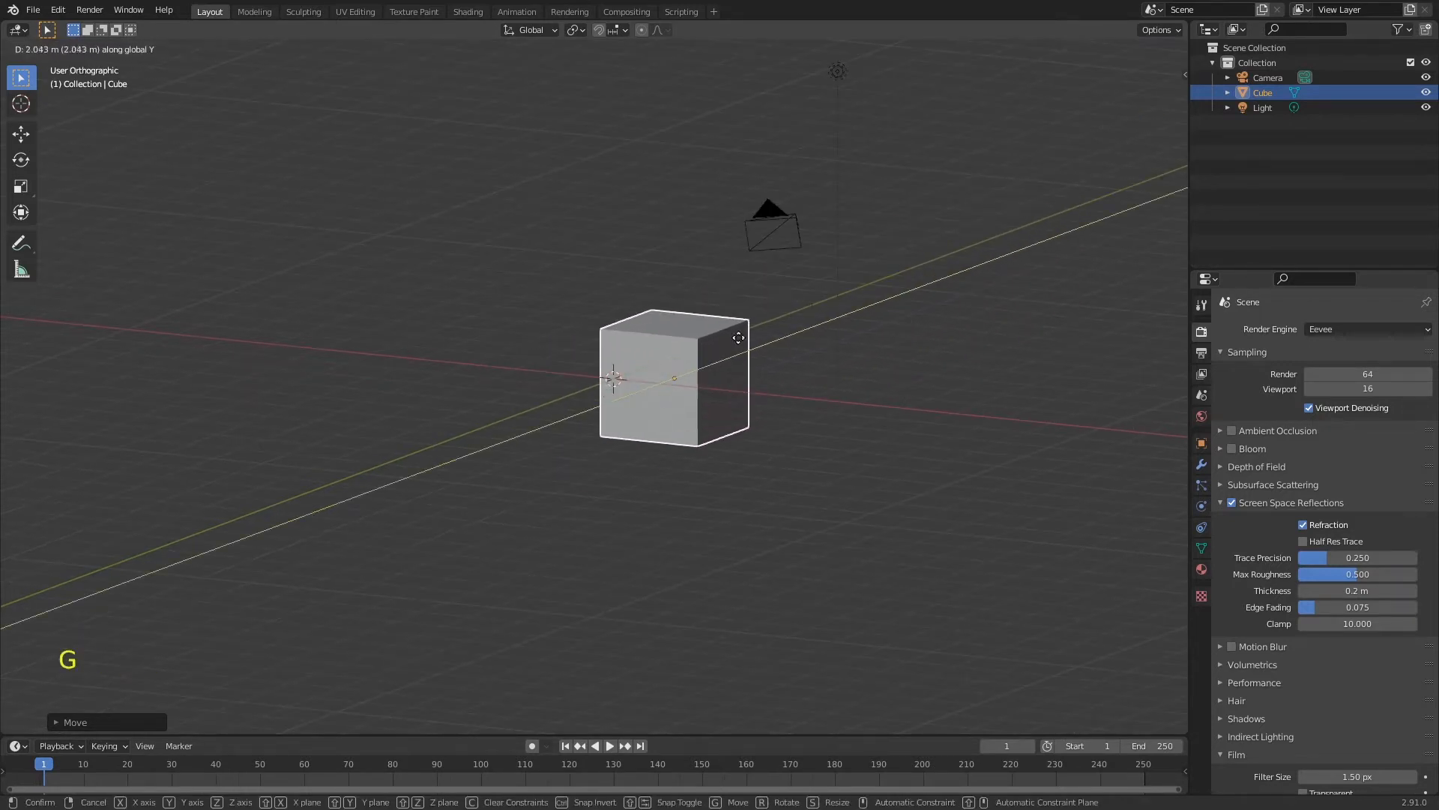
right_click(738, 338)
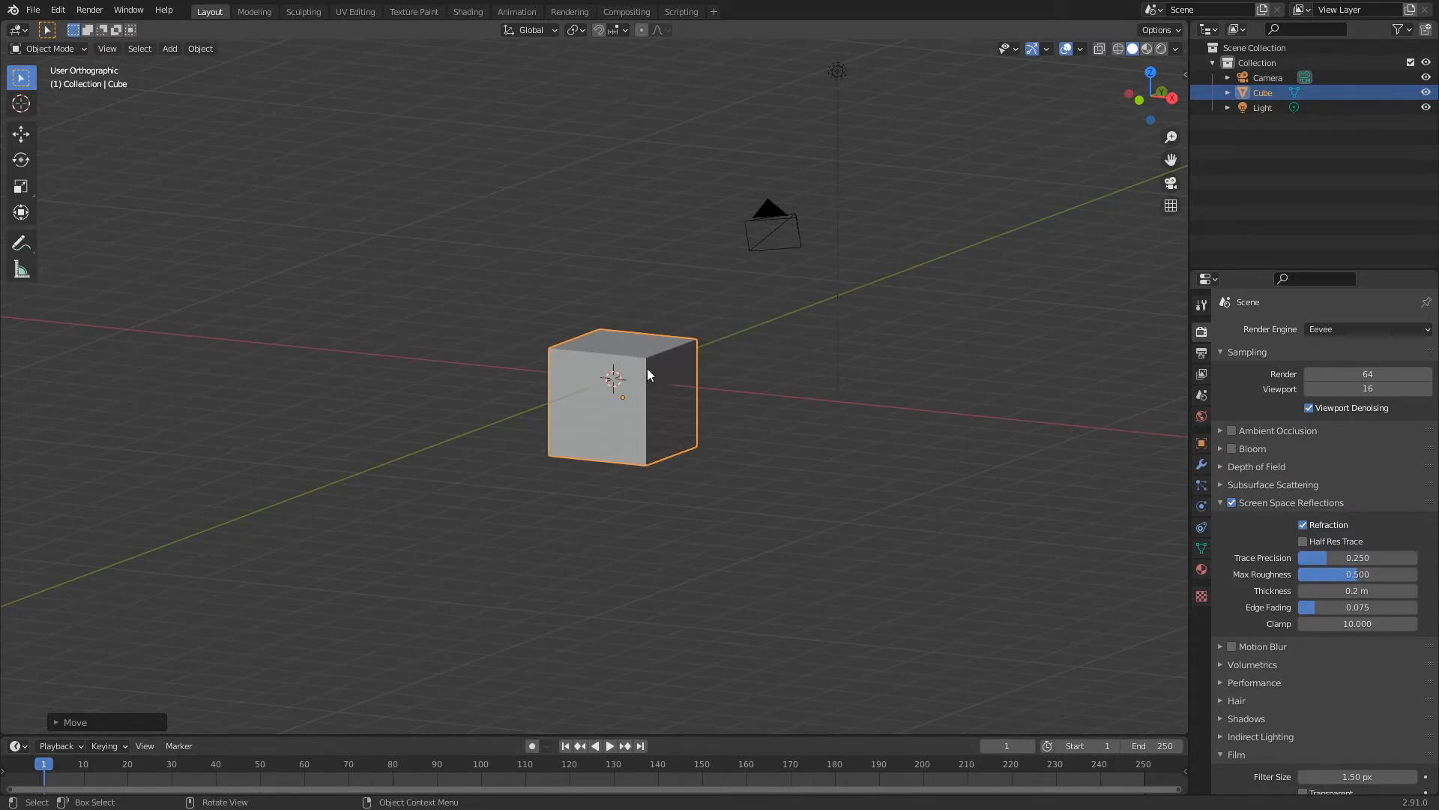
In the front view, move the cube away from the origin and clear its location.
key(KP_1)
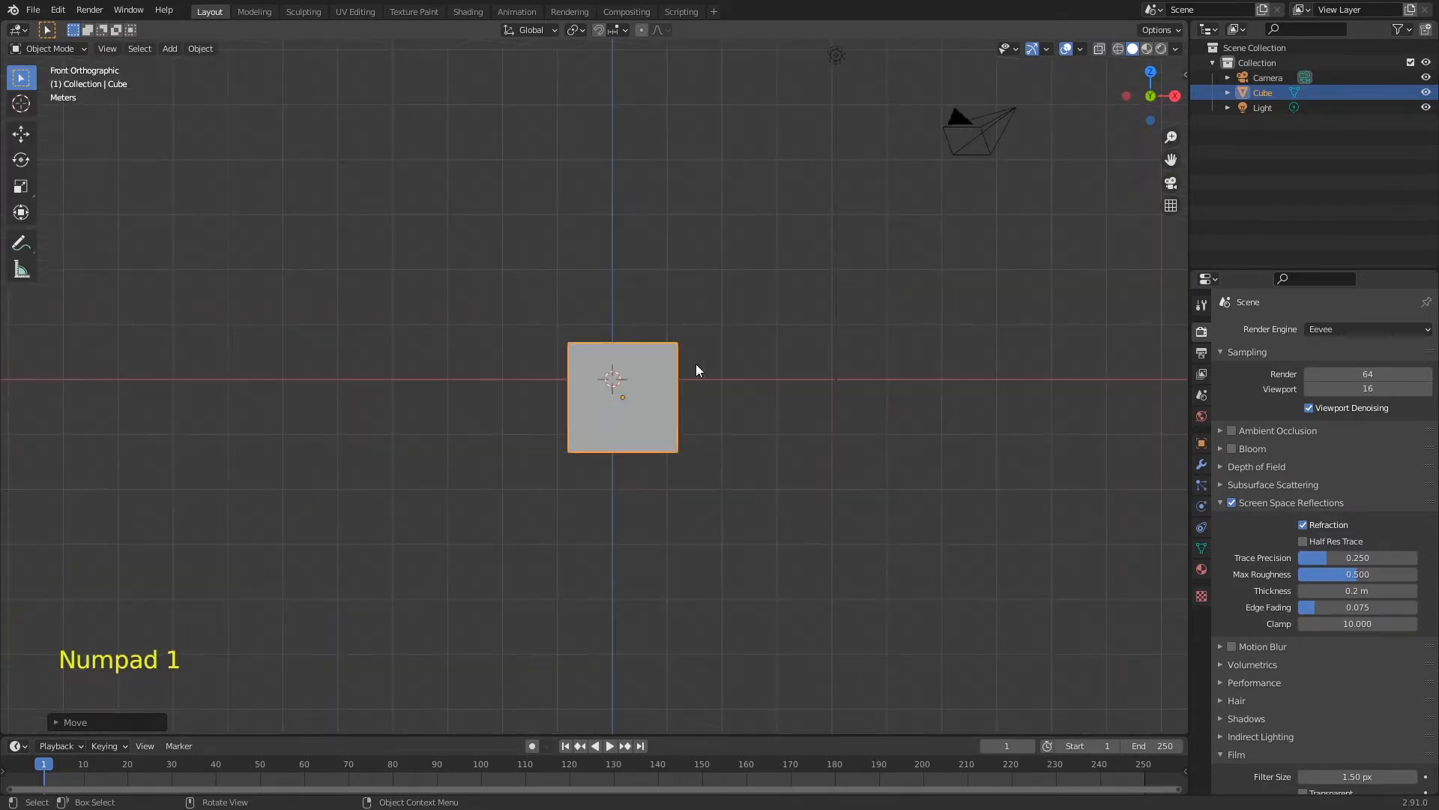
key(g)
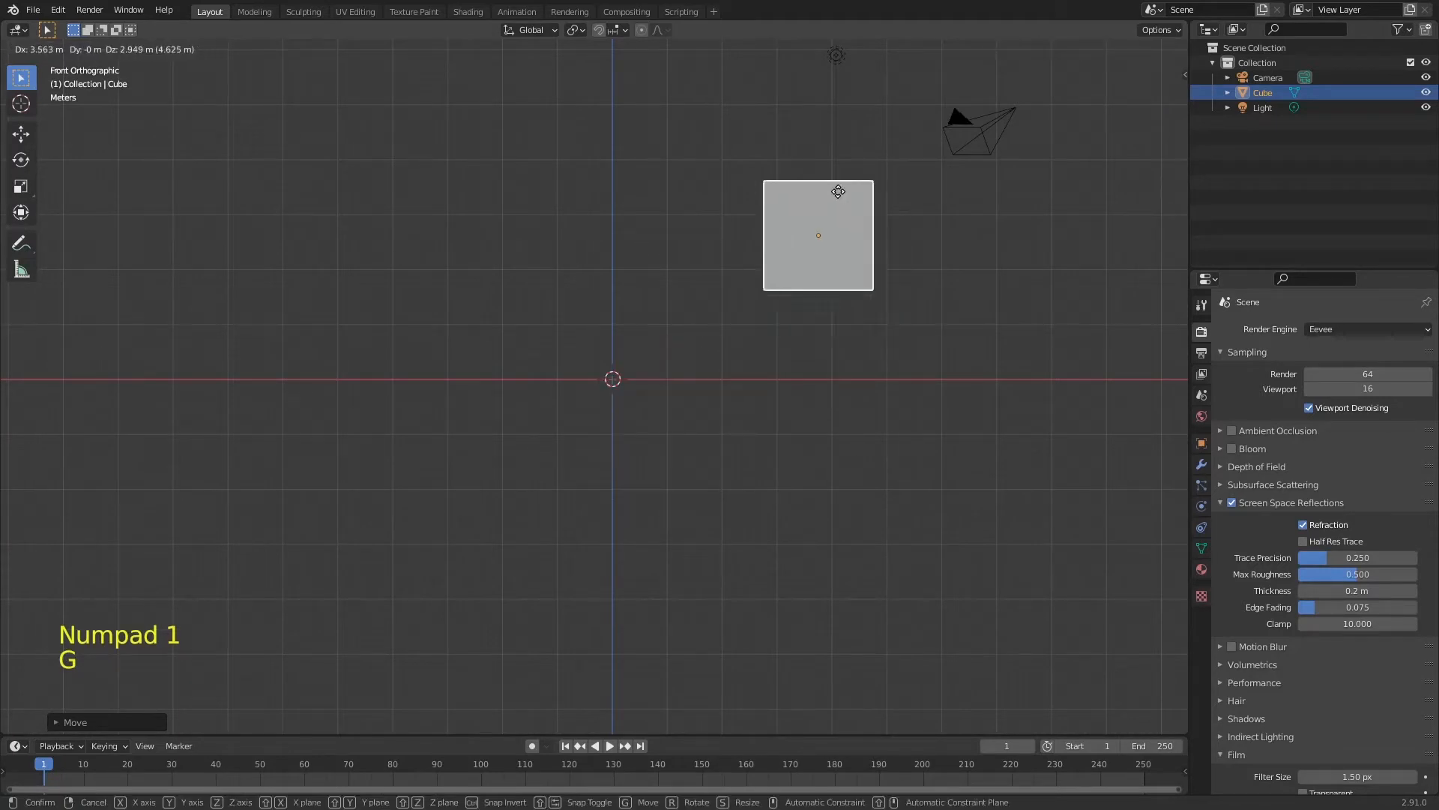
click(516, 213)
key(alt+g)
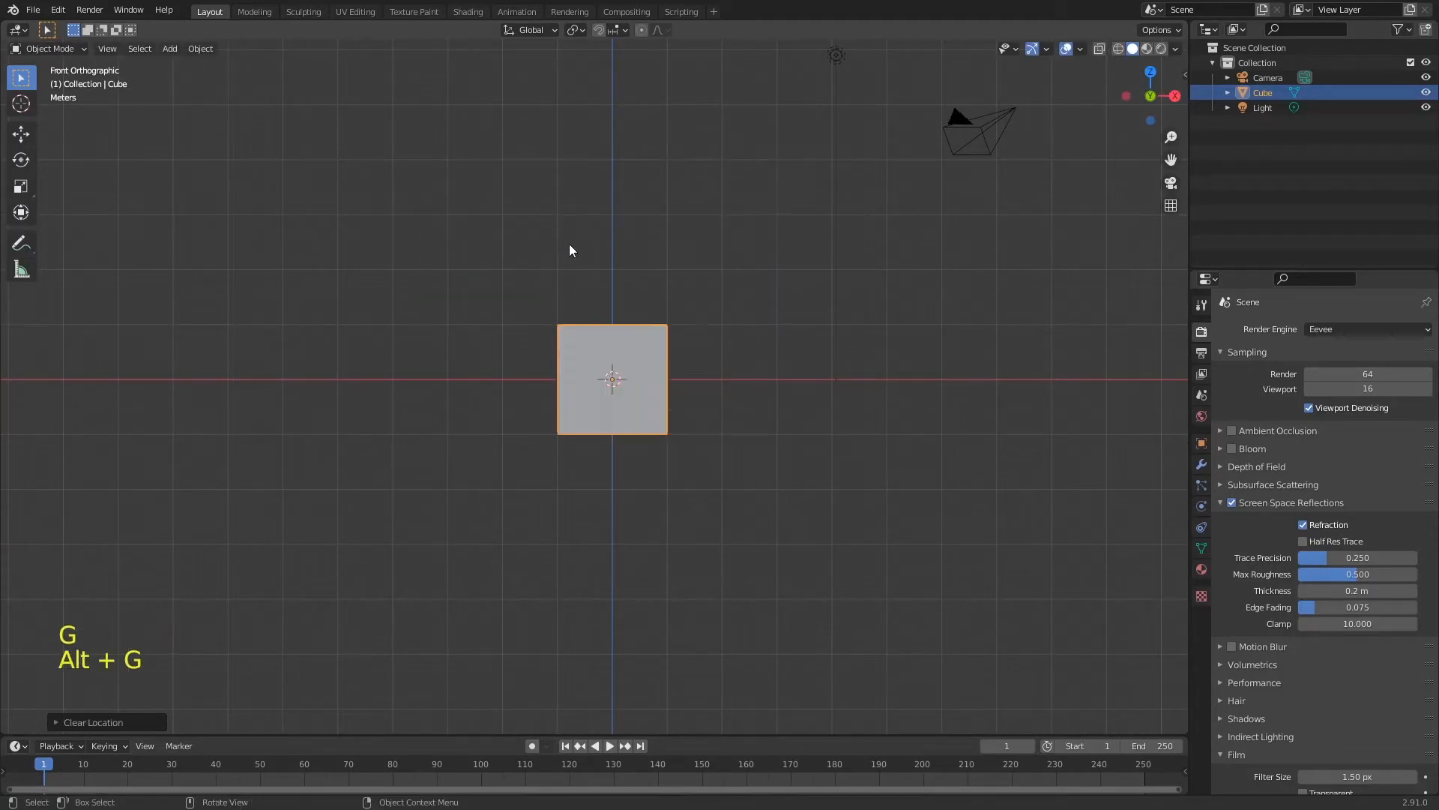
Show the cube's transform values and set its location to X 0.67 m and Y 5 m.
key(n)
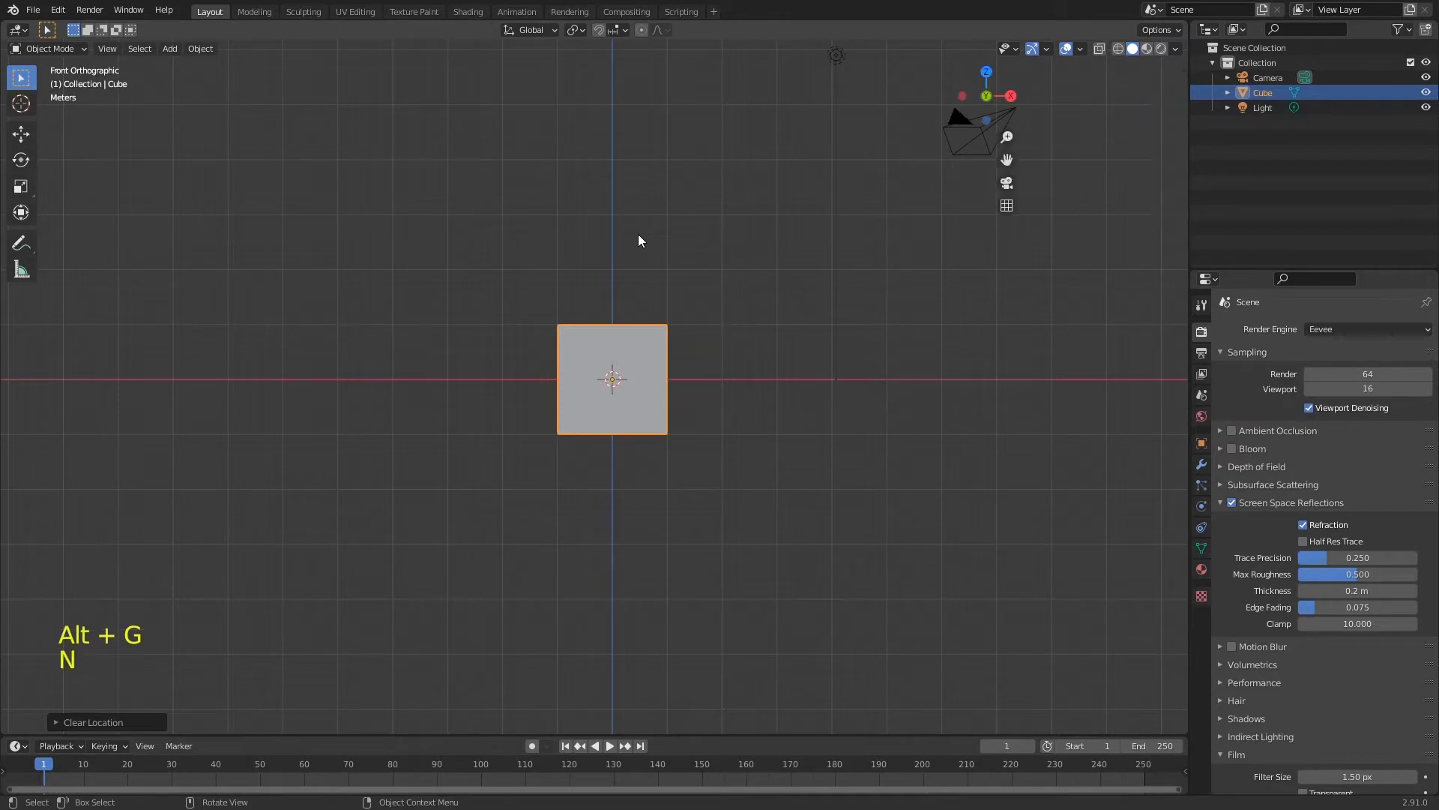
click(1180, 83)
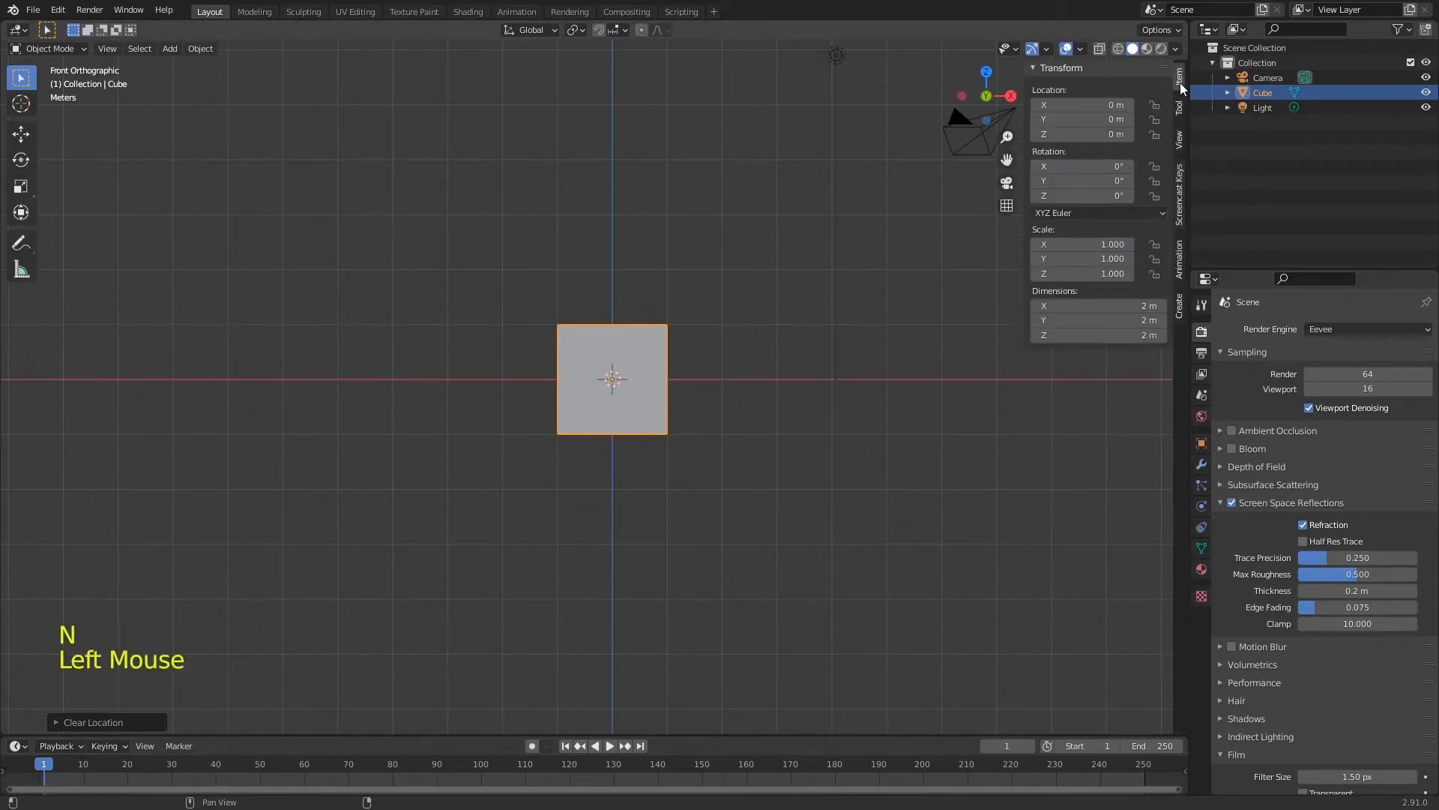
drag(1084, 108, 1121, 108)
click(1084, 120)
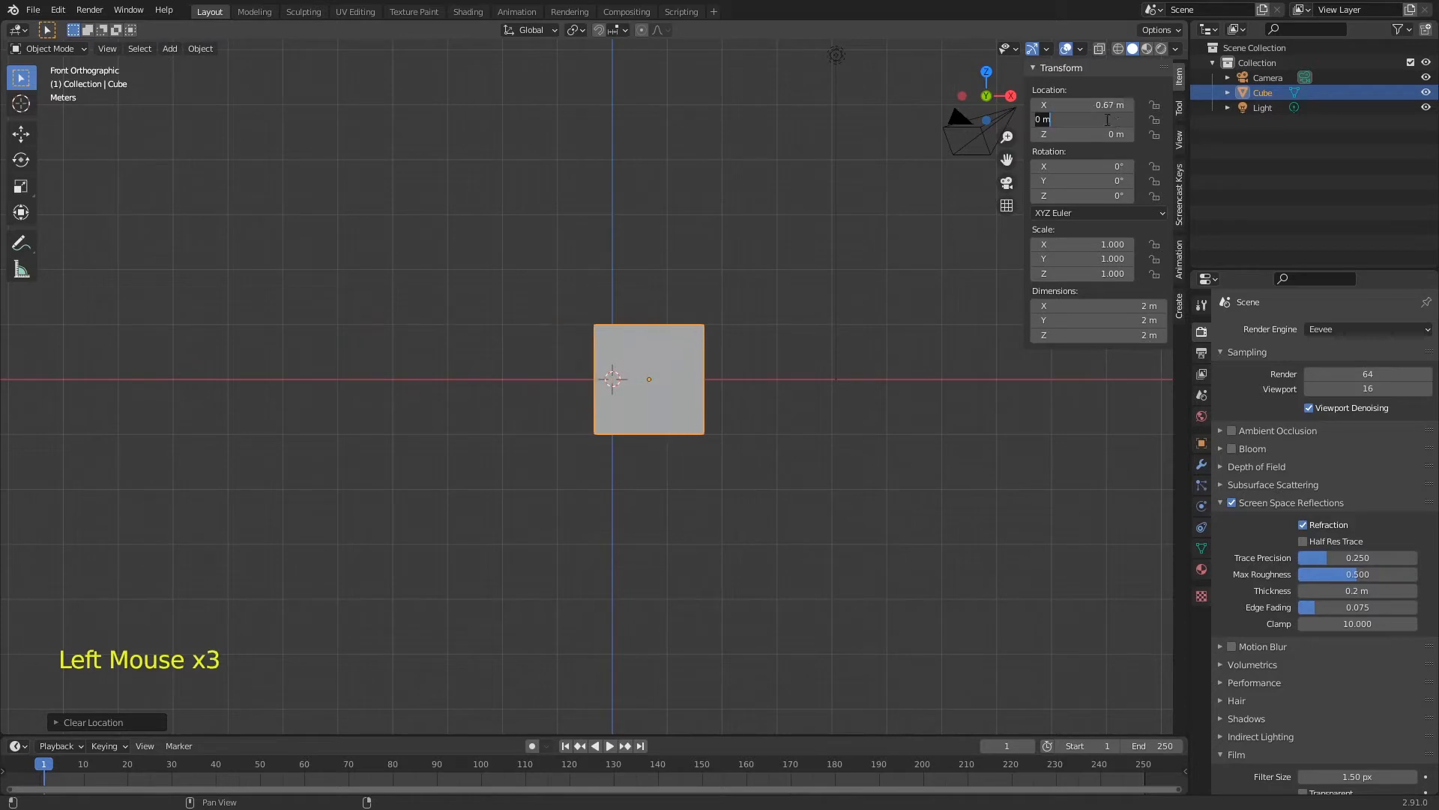
text(5)
key(Return)
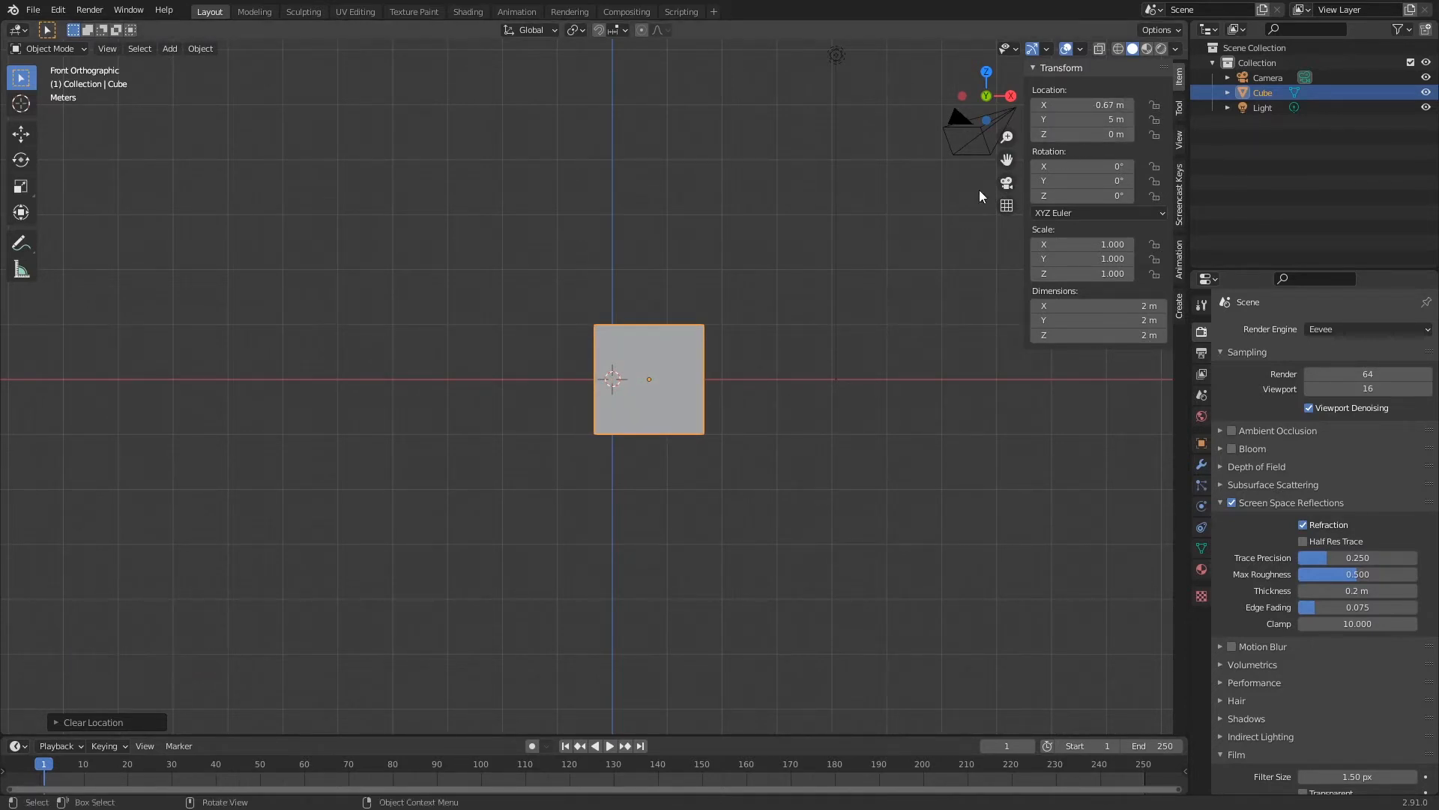
Switch to perspective projection, set the cube's Y location to 0 m, and return to orthographic projection.
key(KP_5)
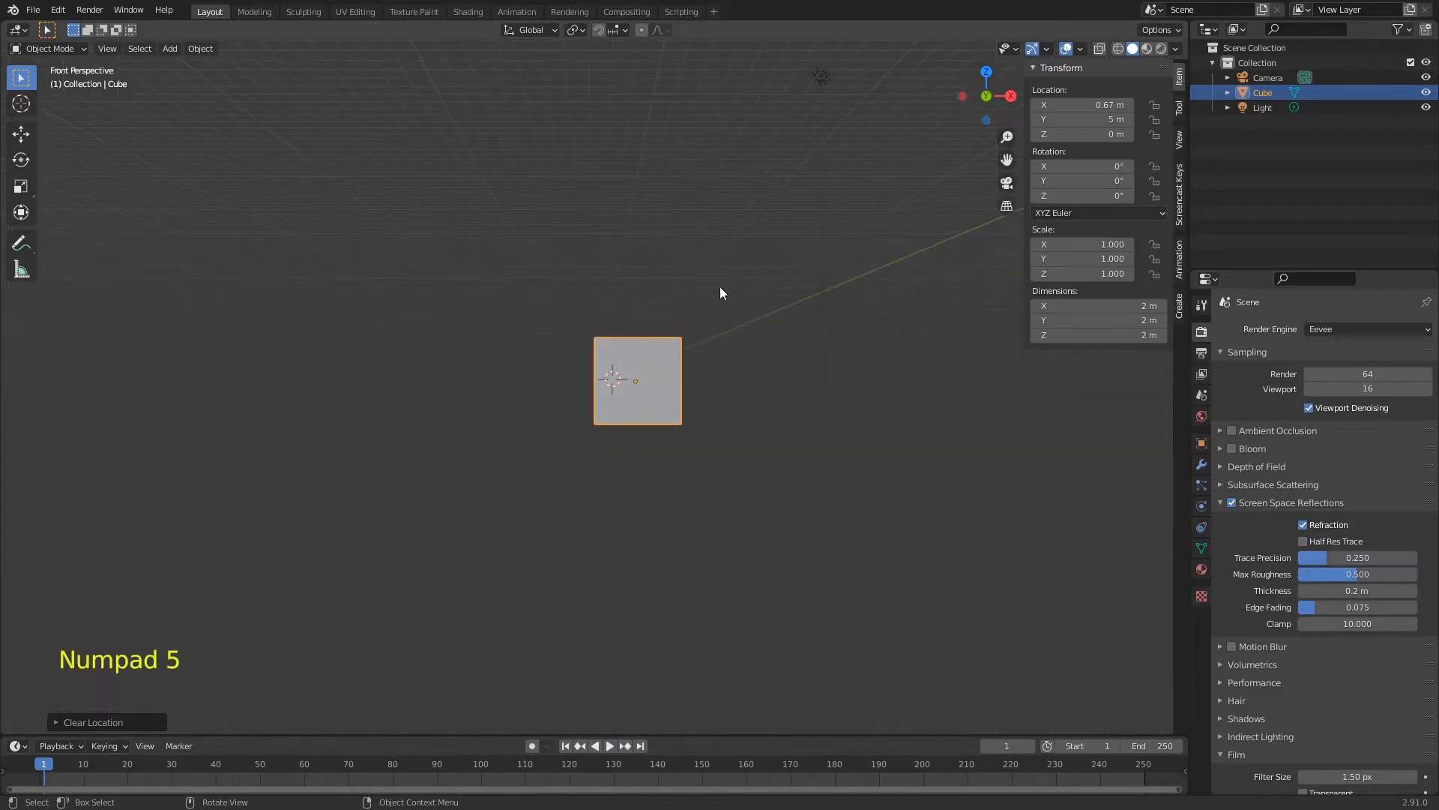
click(1117, 119)
text(0)
key(Return)
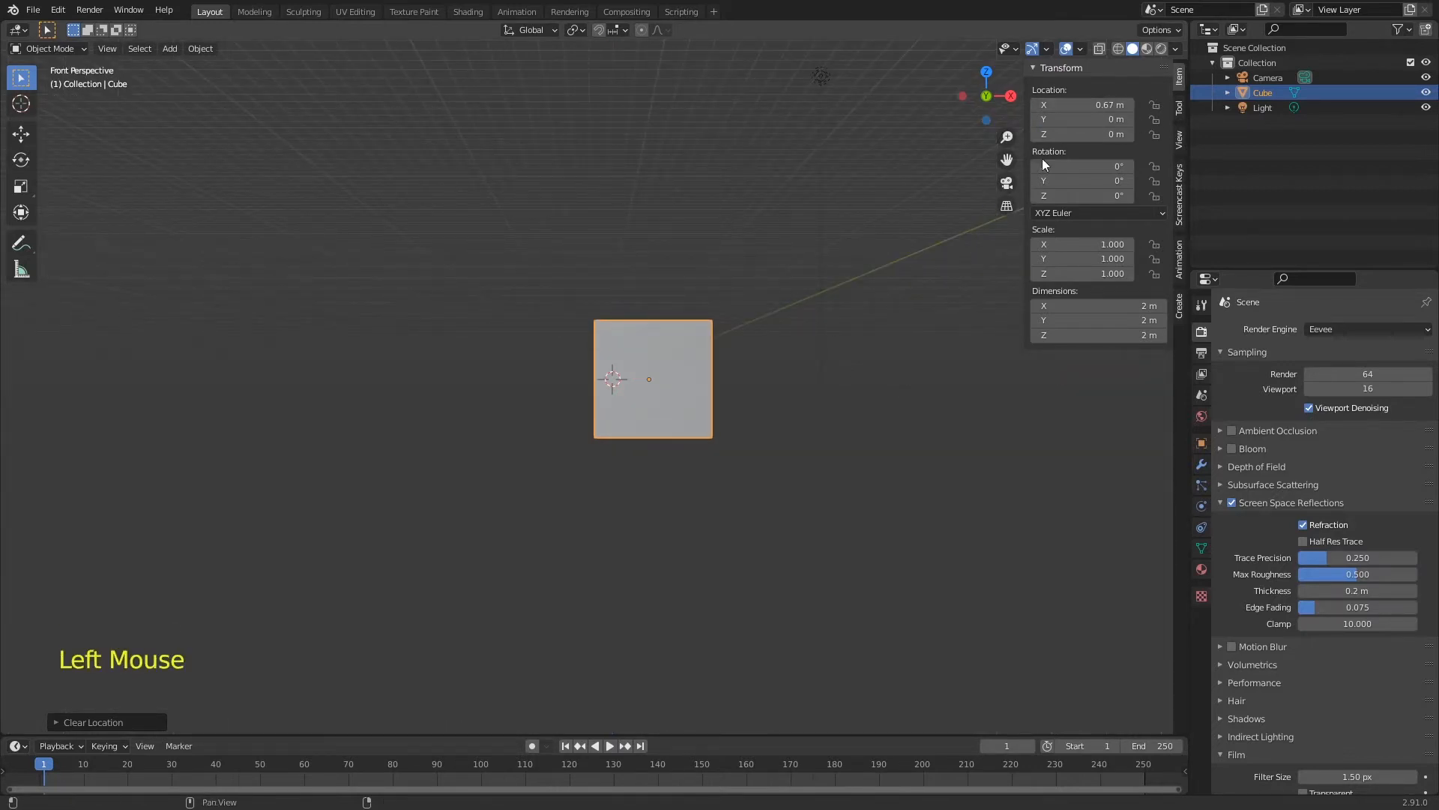
key(KP_5)
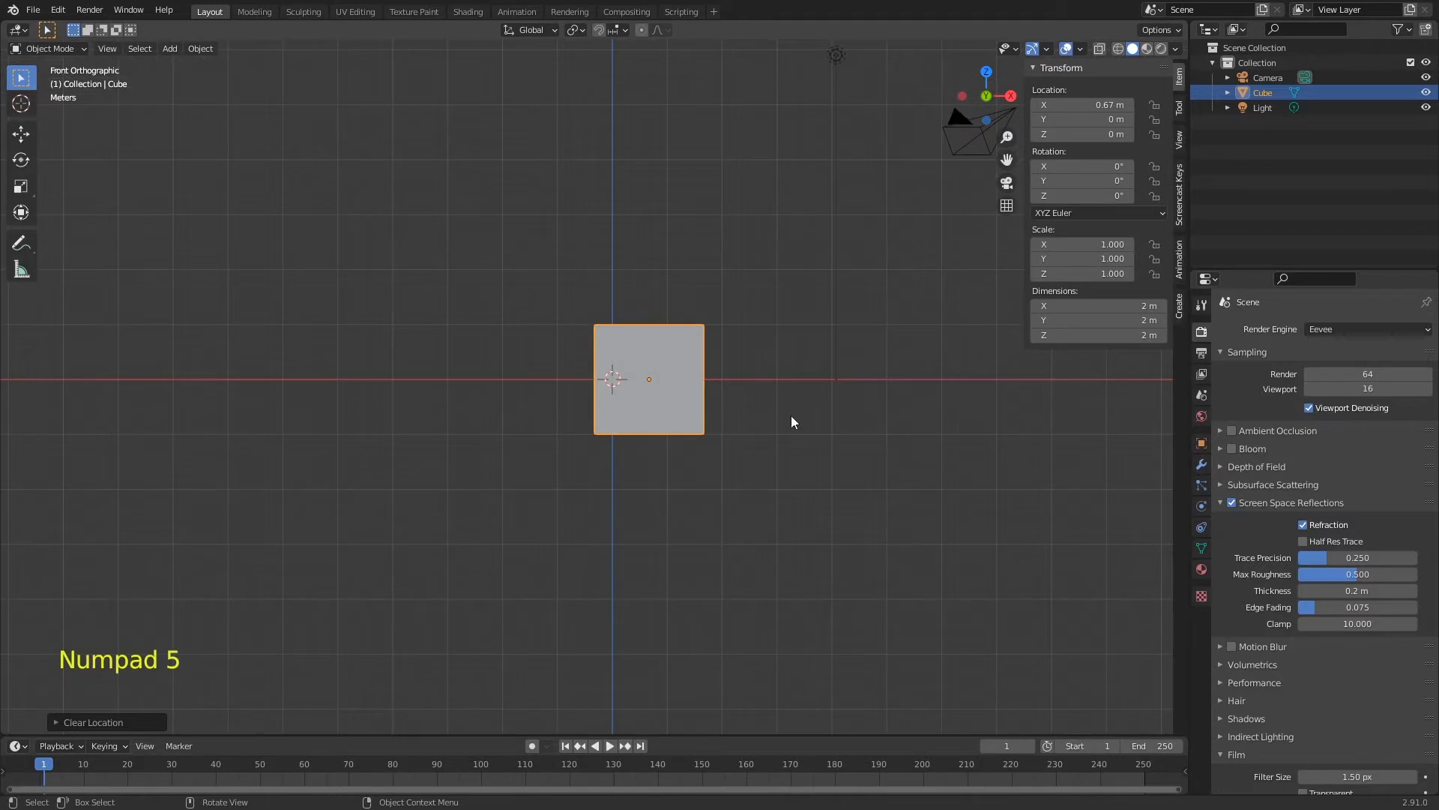
Orbit to an angled view, move the cube freely away from the origin twice, and clear its location.
middle_drag(726, 390, 681, 345)
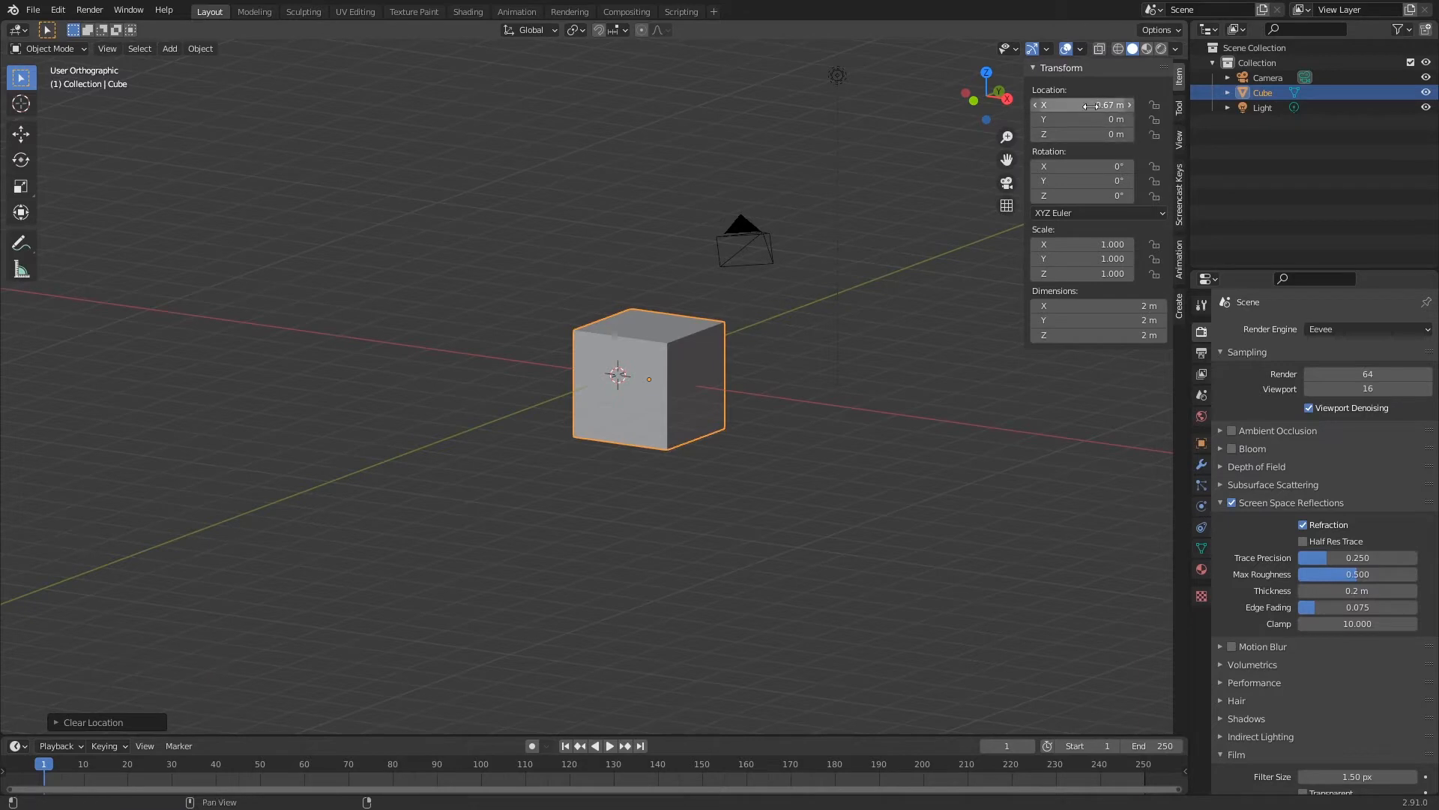
key(g)
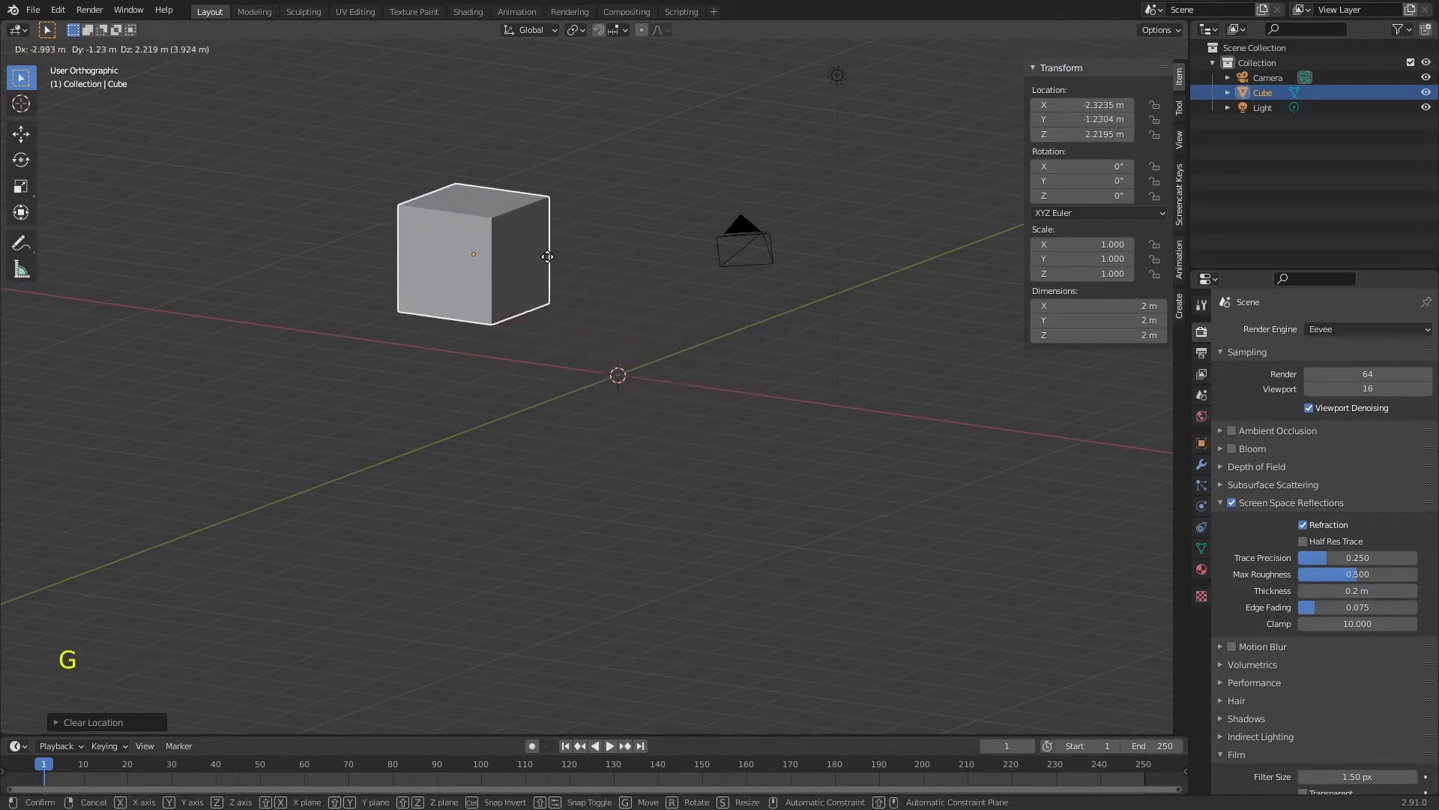
click(530, 248)
key(g)
click(614, 264)
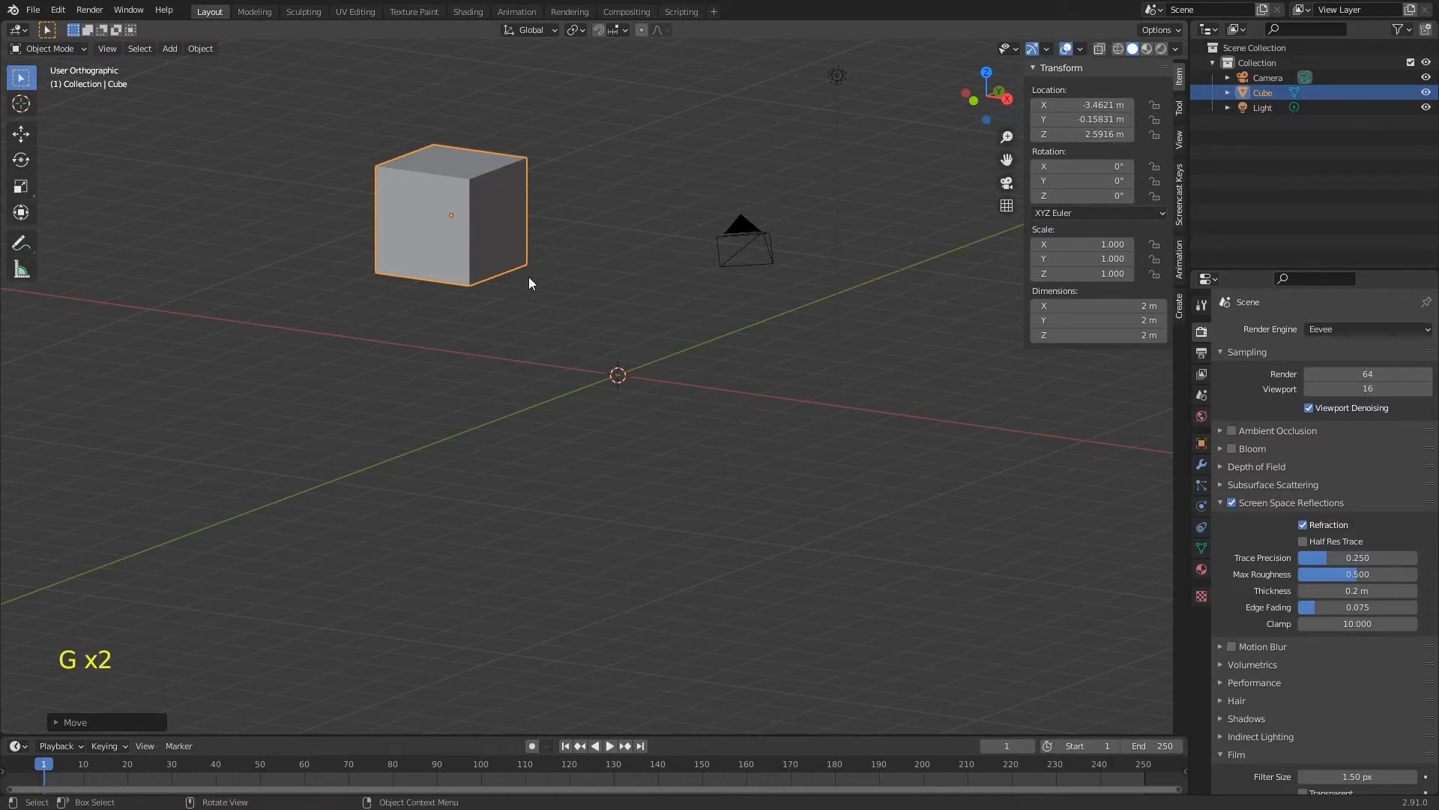
key(alt+g)
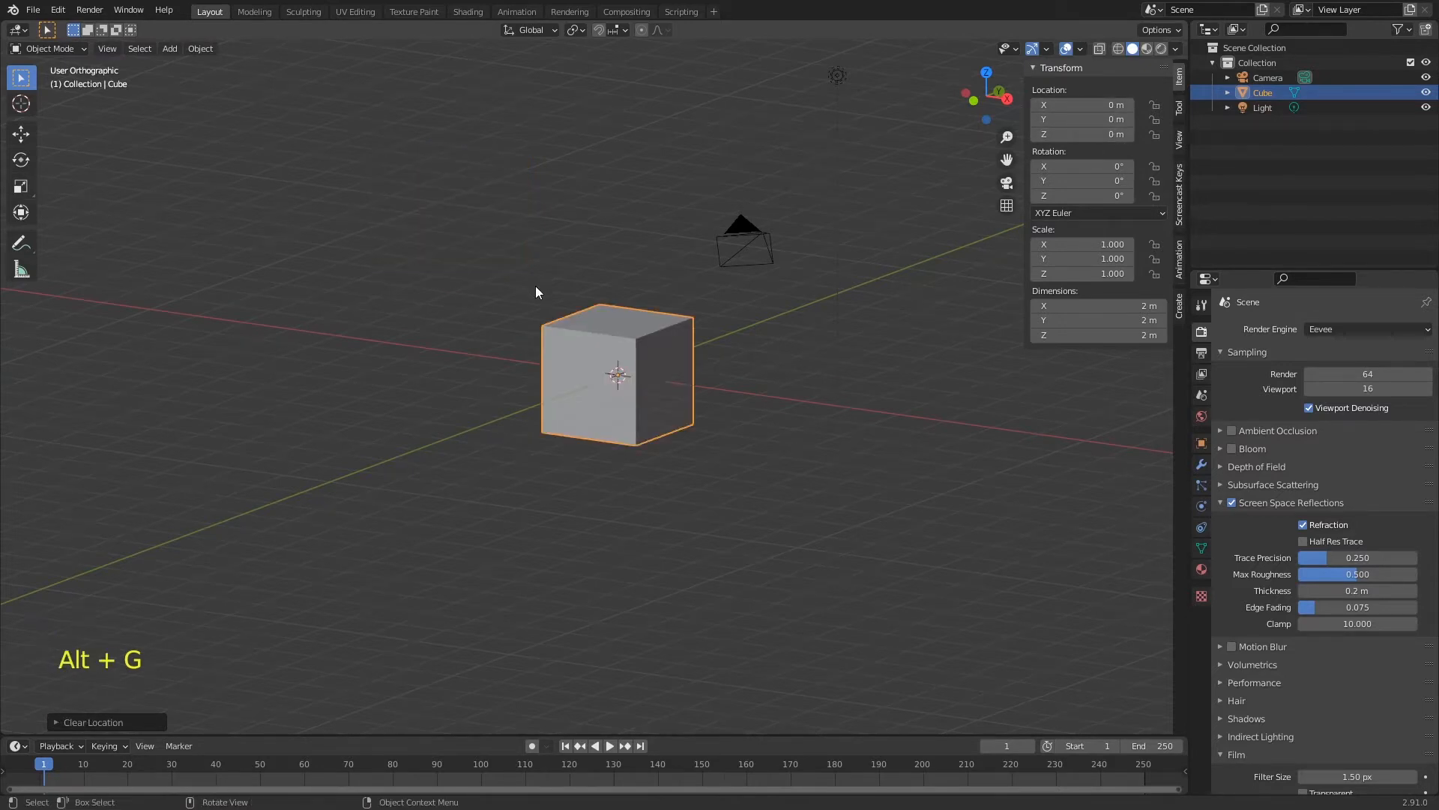
Enlarge the cube uniformly in two passes to a scale of about 3.26, and clear its scale.
middle_drag(630, 343, 680, 353)
key(s)
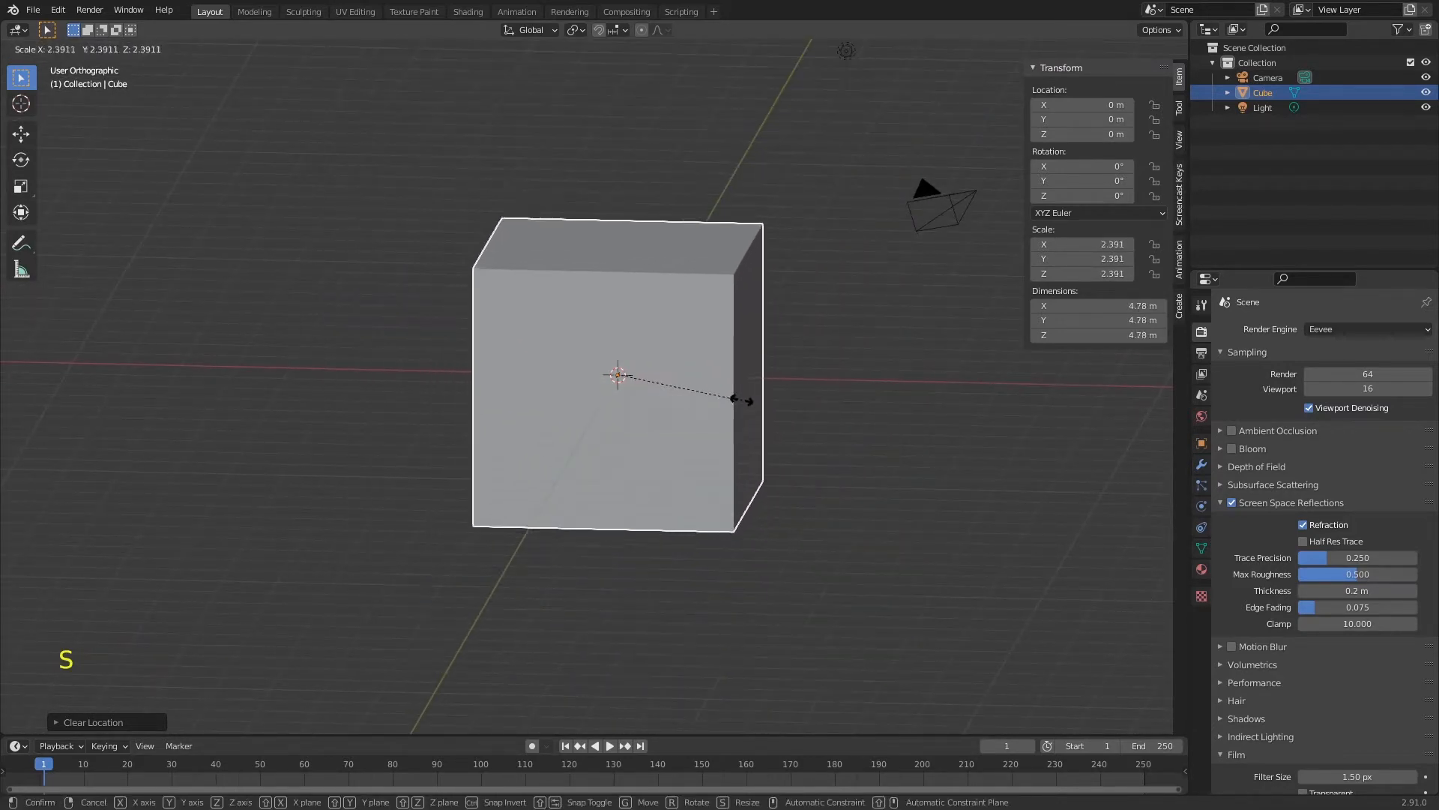
click(679, 391)
key(s)
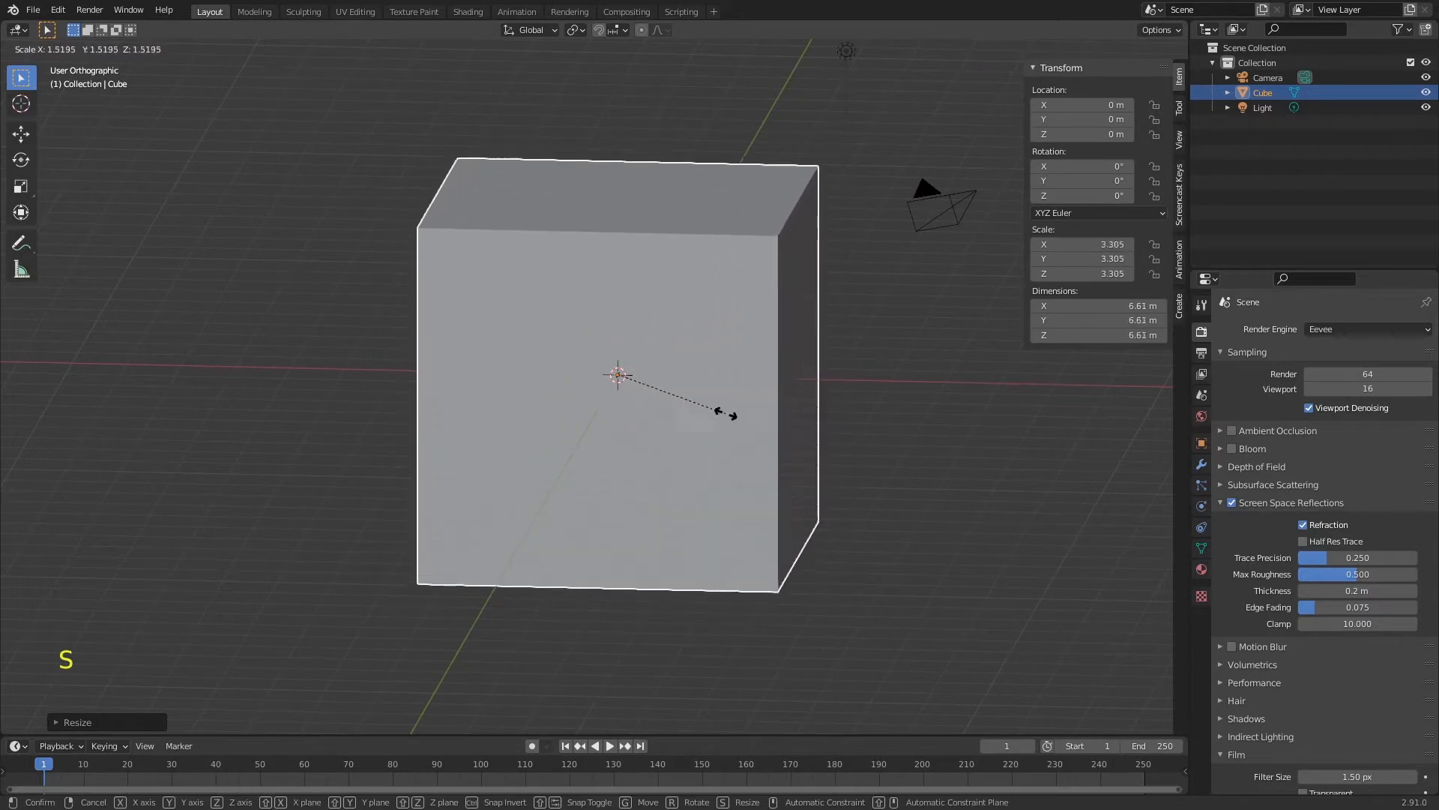
click(716, 409)
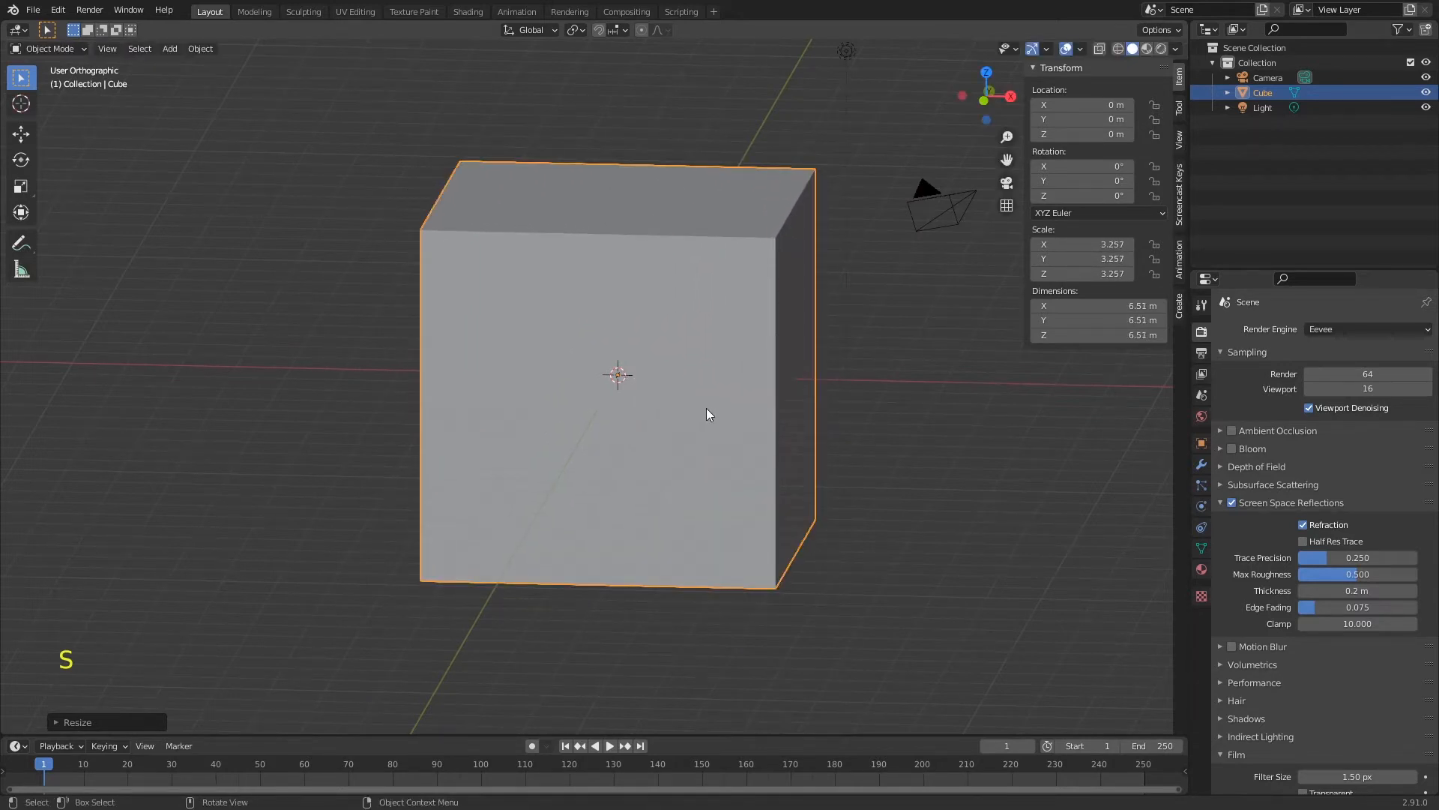
key(alt+s)
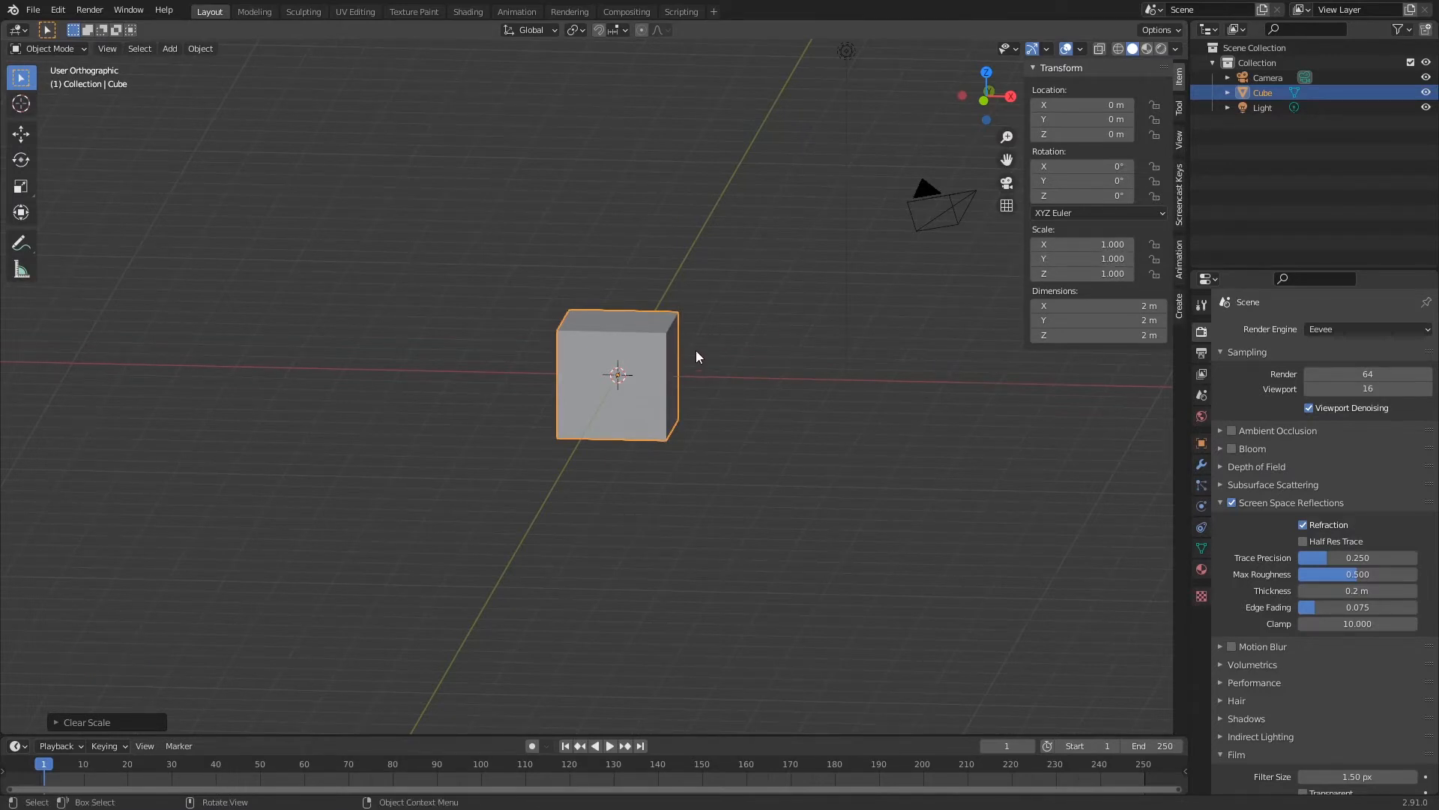
Shrink the cube uniformly to a scale of about 0.39, enlarge it again, and clear its scale.
key(s)
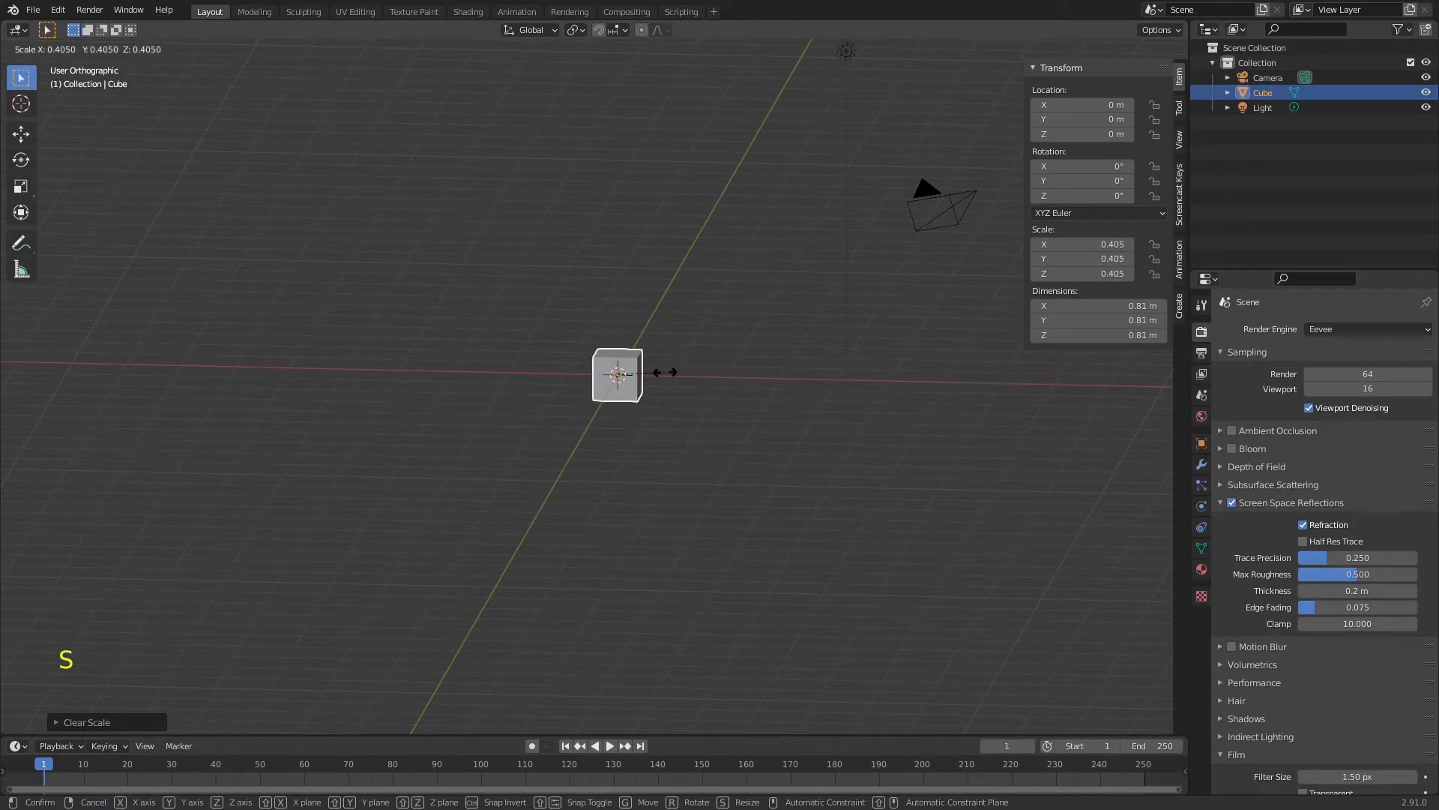
click(664, 372)
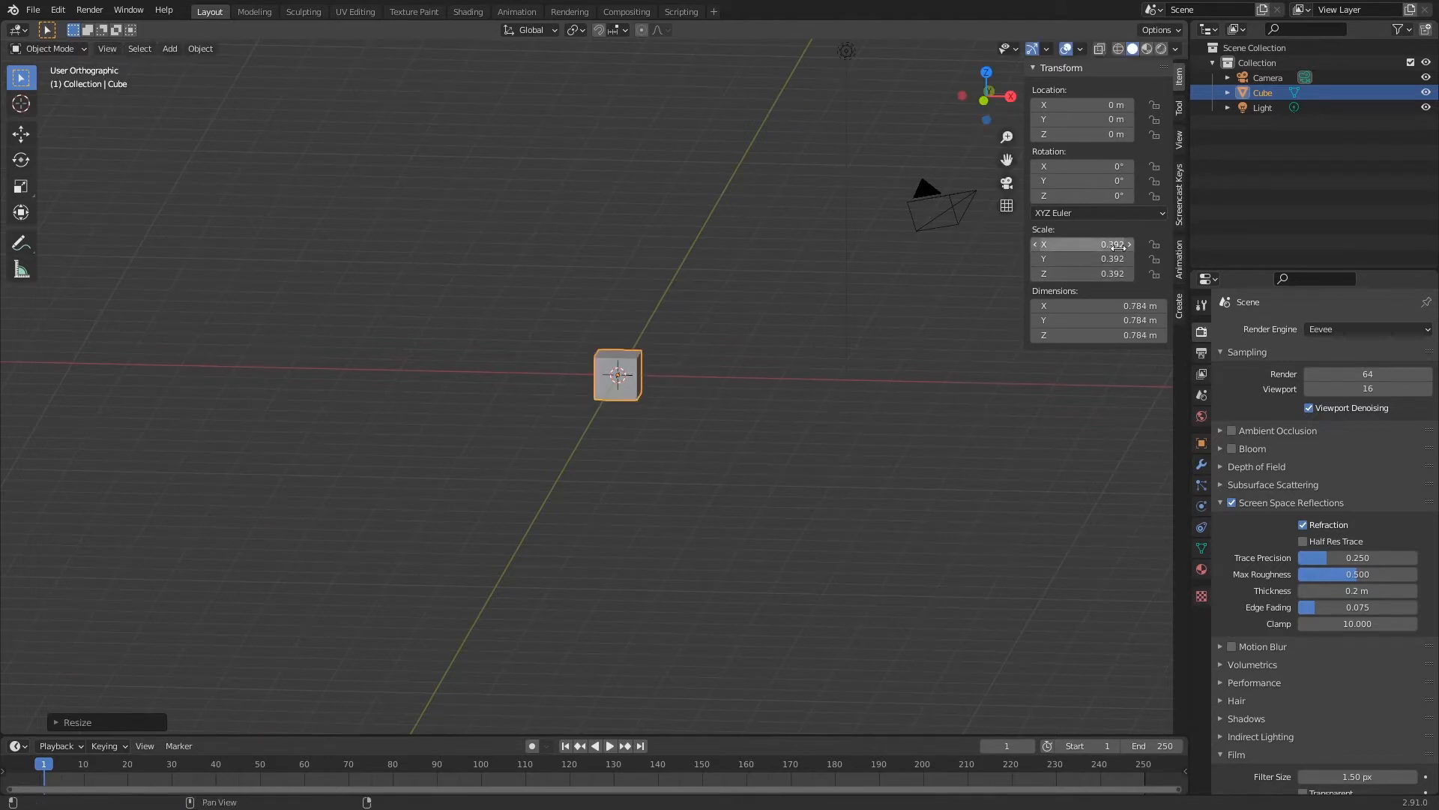
key(s)
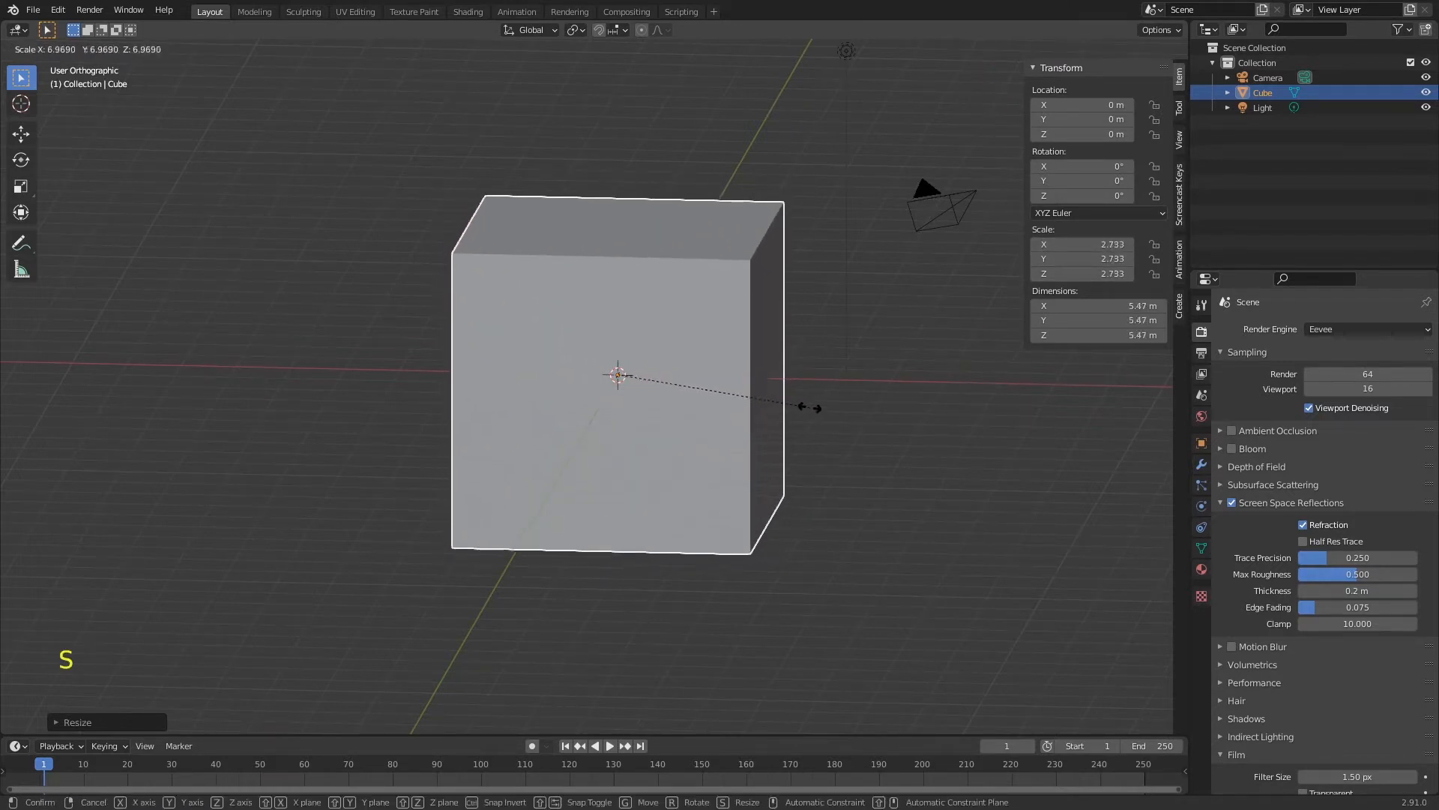
click(784, 406)
key(alt+s)
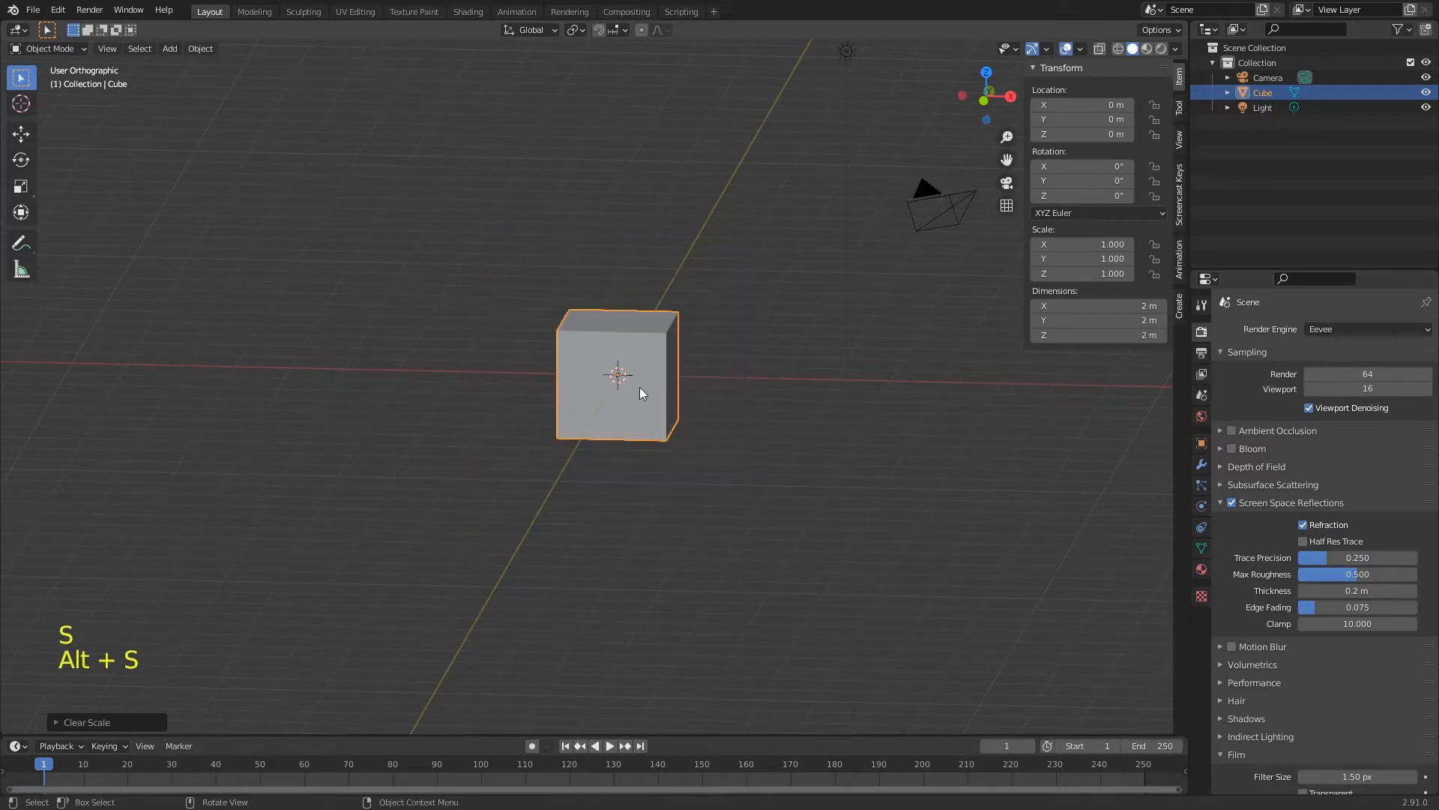
Scale the cube uniformly by an exact factor of 2 and clear its scale.
text(s)
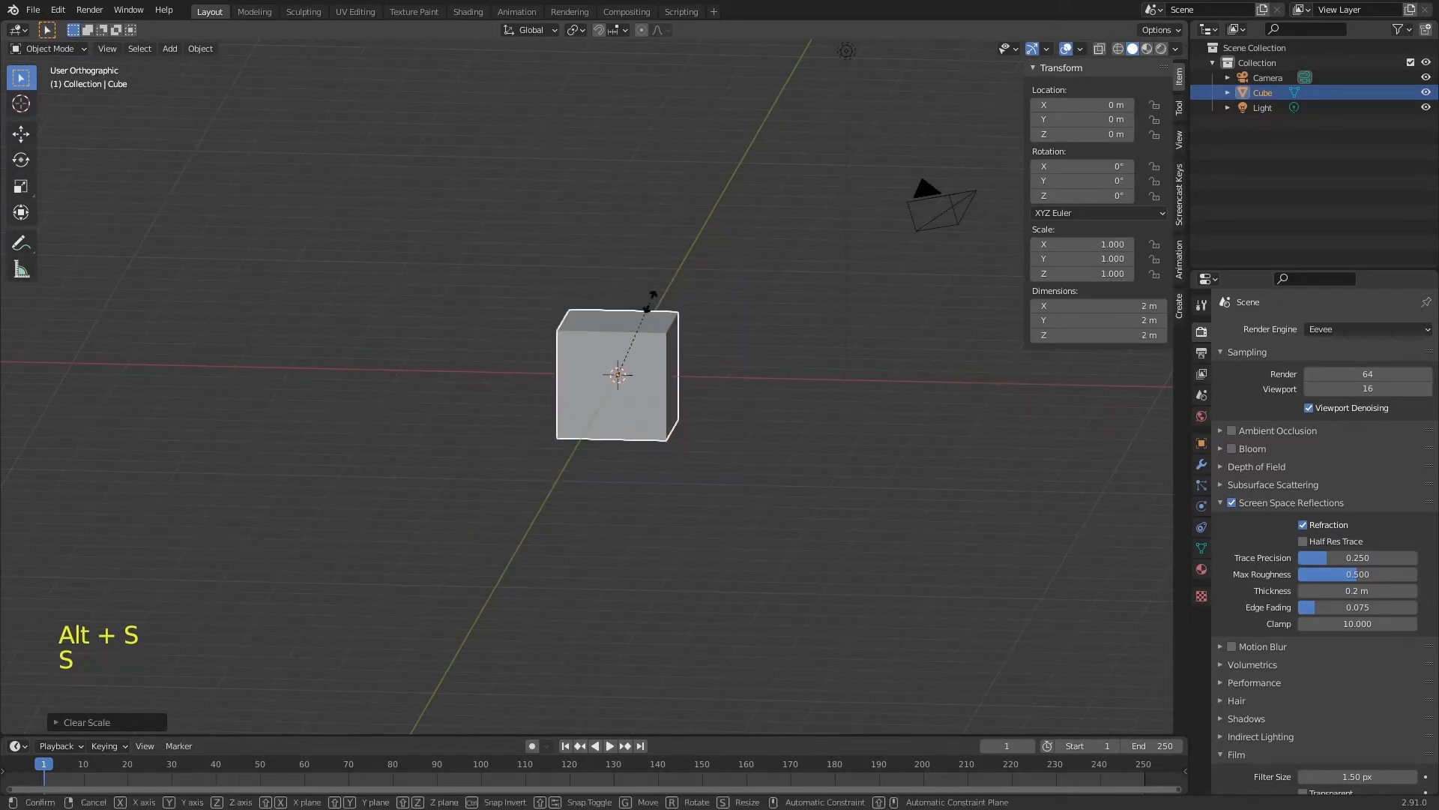
text(2)
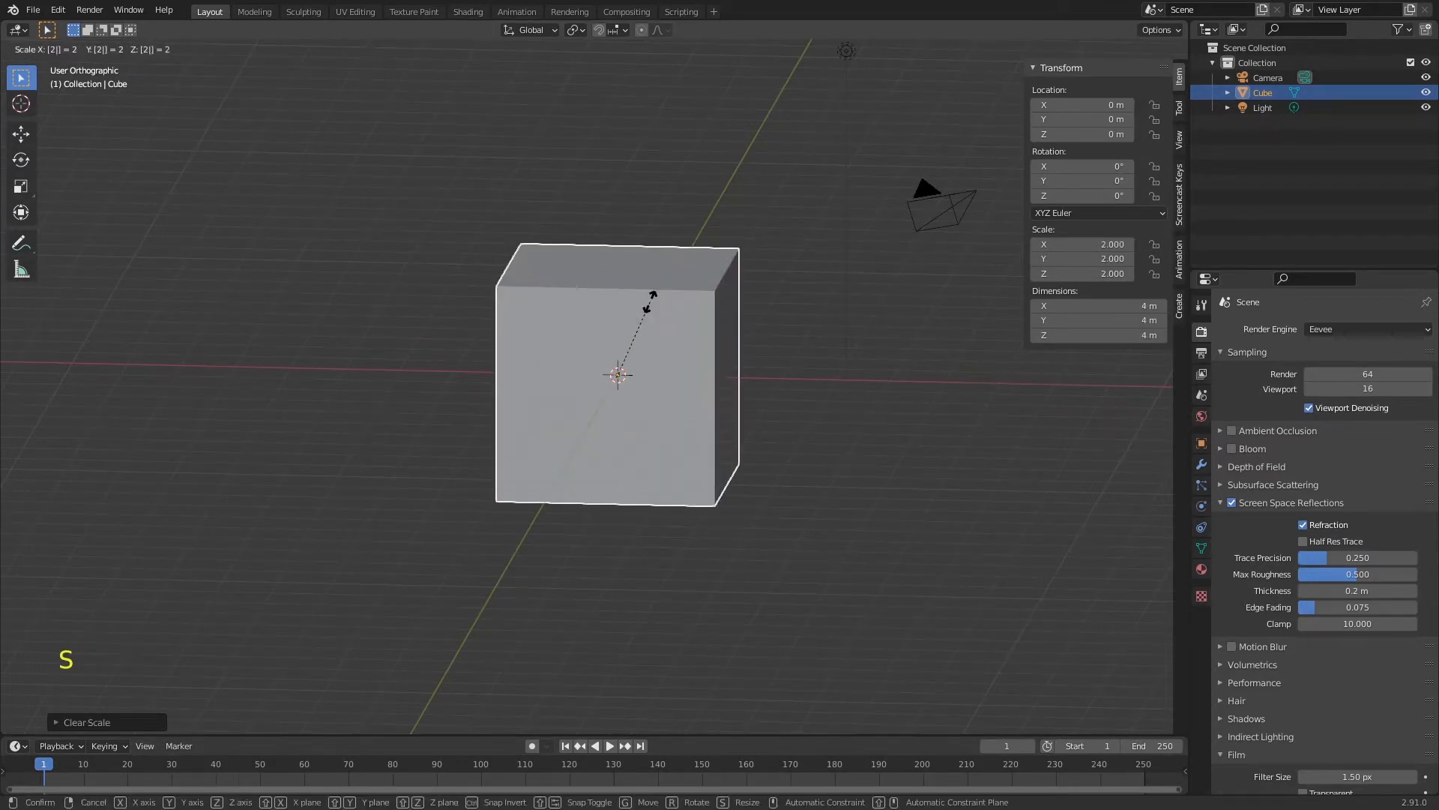
key(Return)
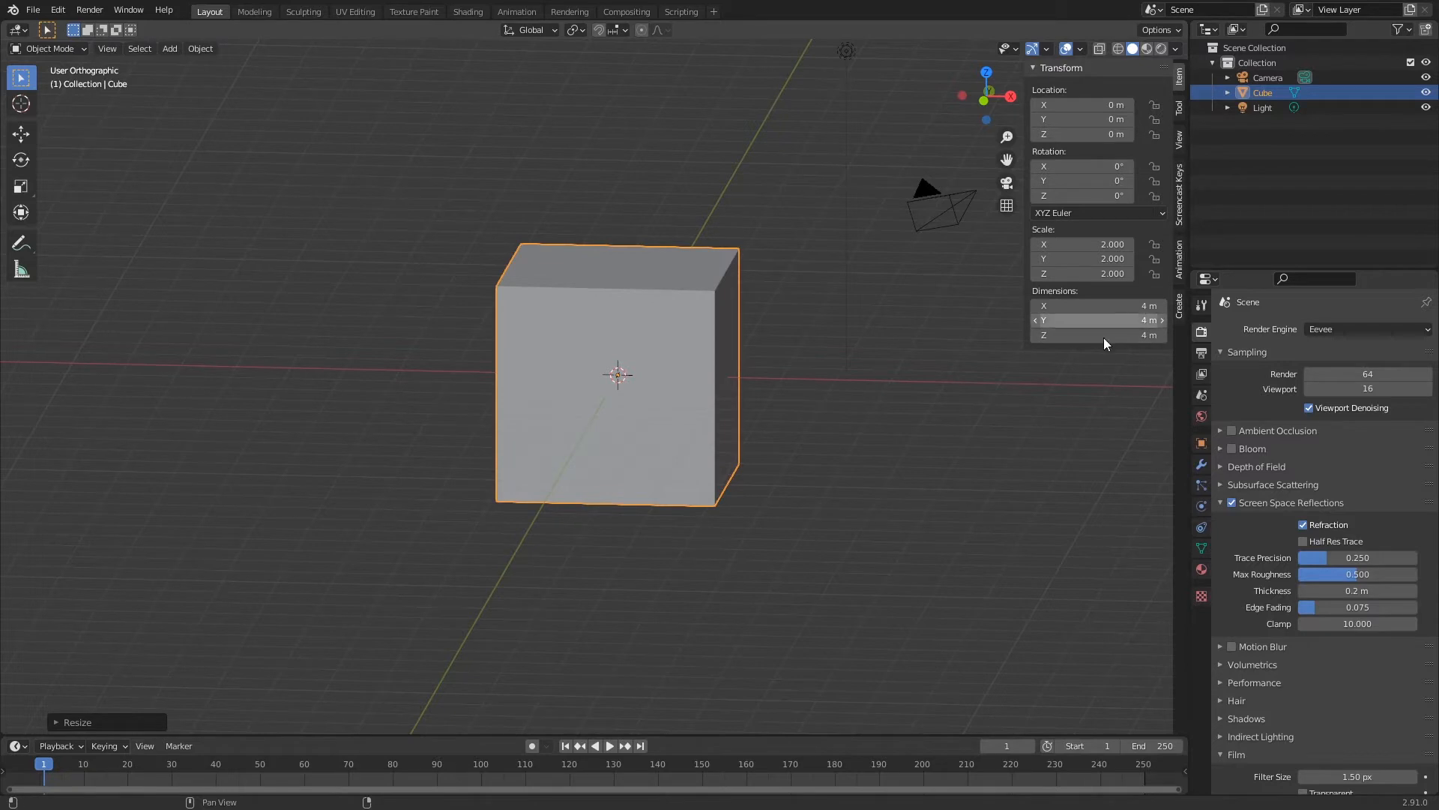
middle_drag(807, 417, 766, 418)
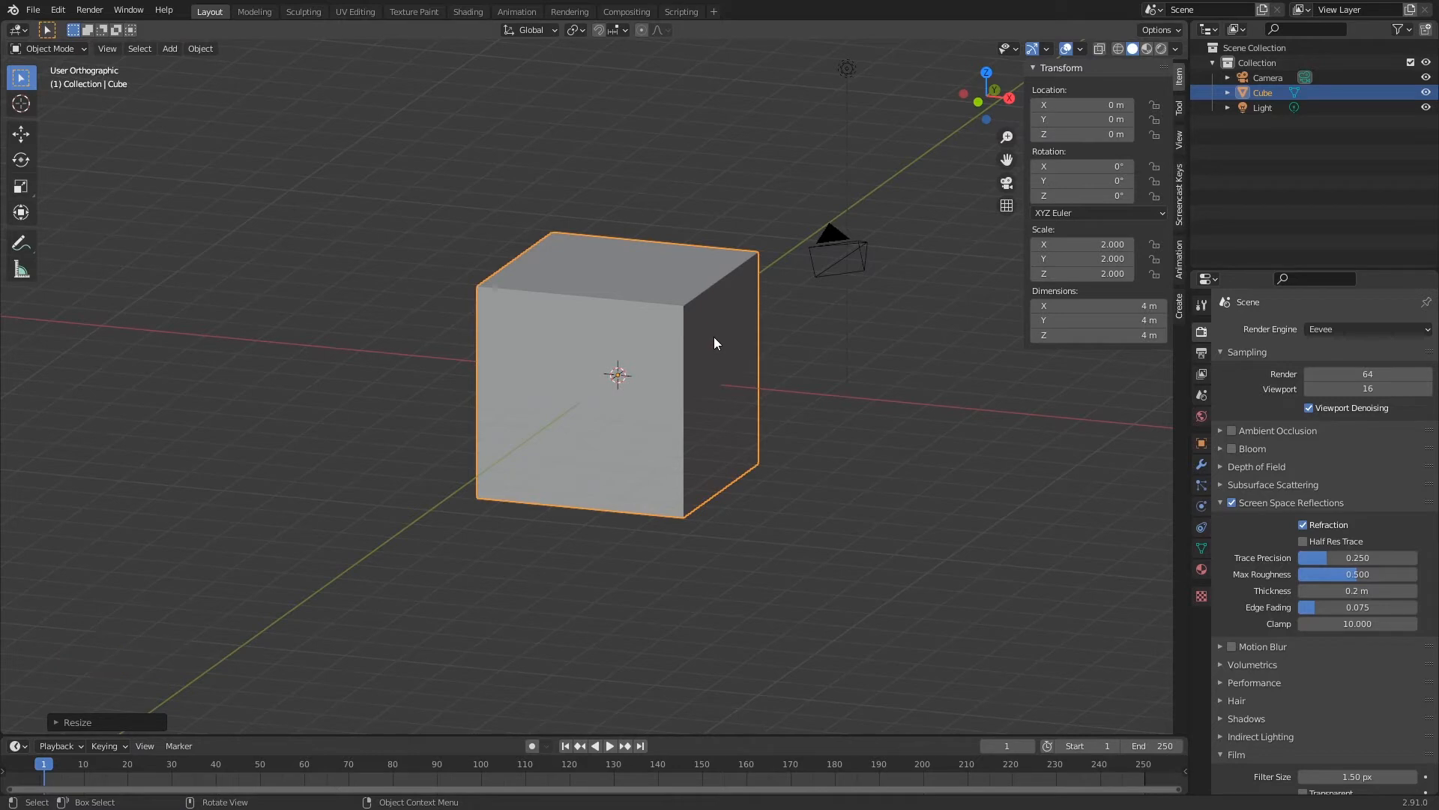
key(alt+s)
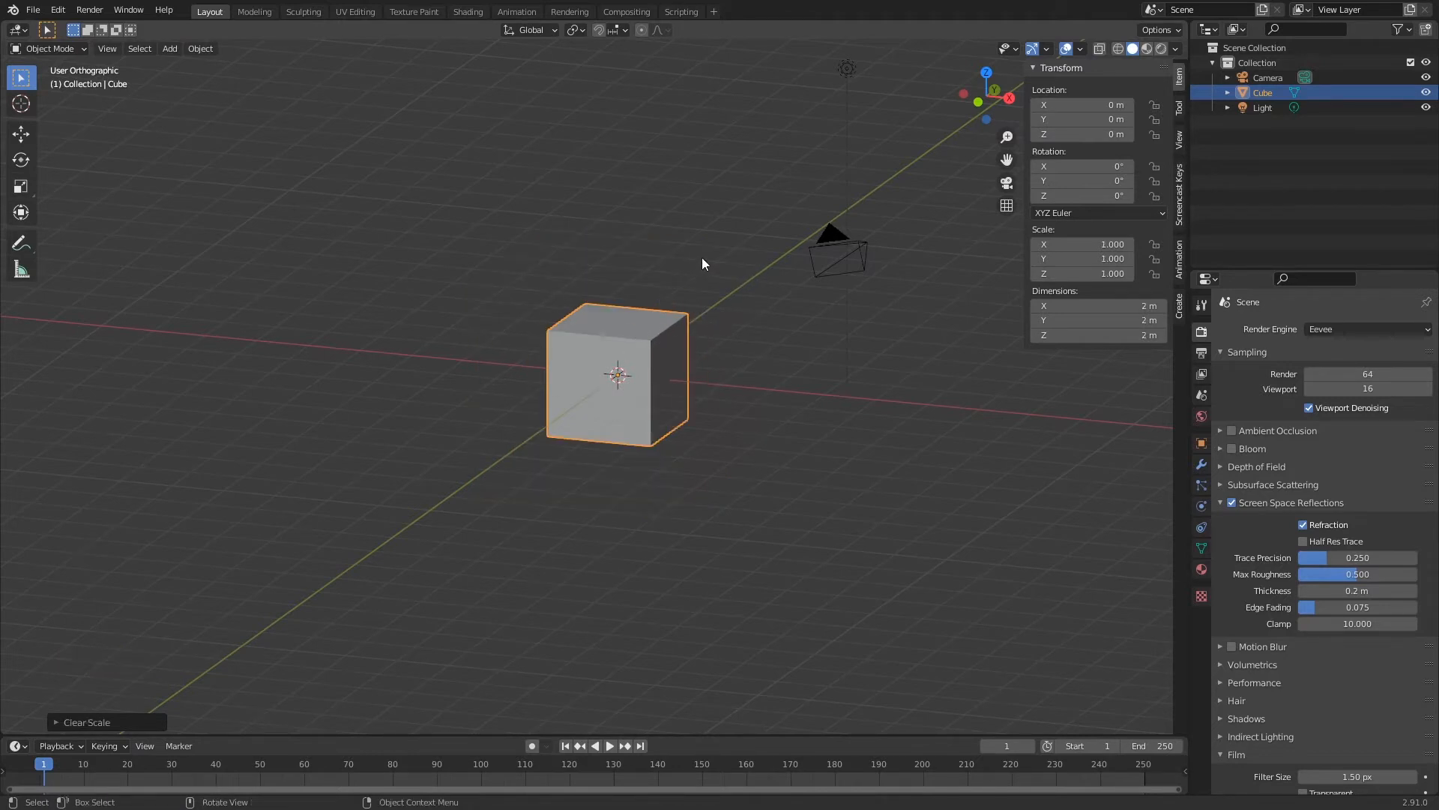
Scale the cube to about 0.135 along the global Y axis and 1.795 along the global X axis, and clear its scale.
key(s)
key(y)
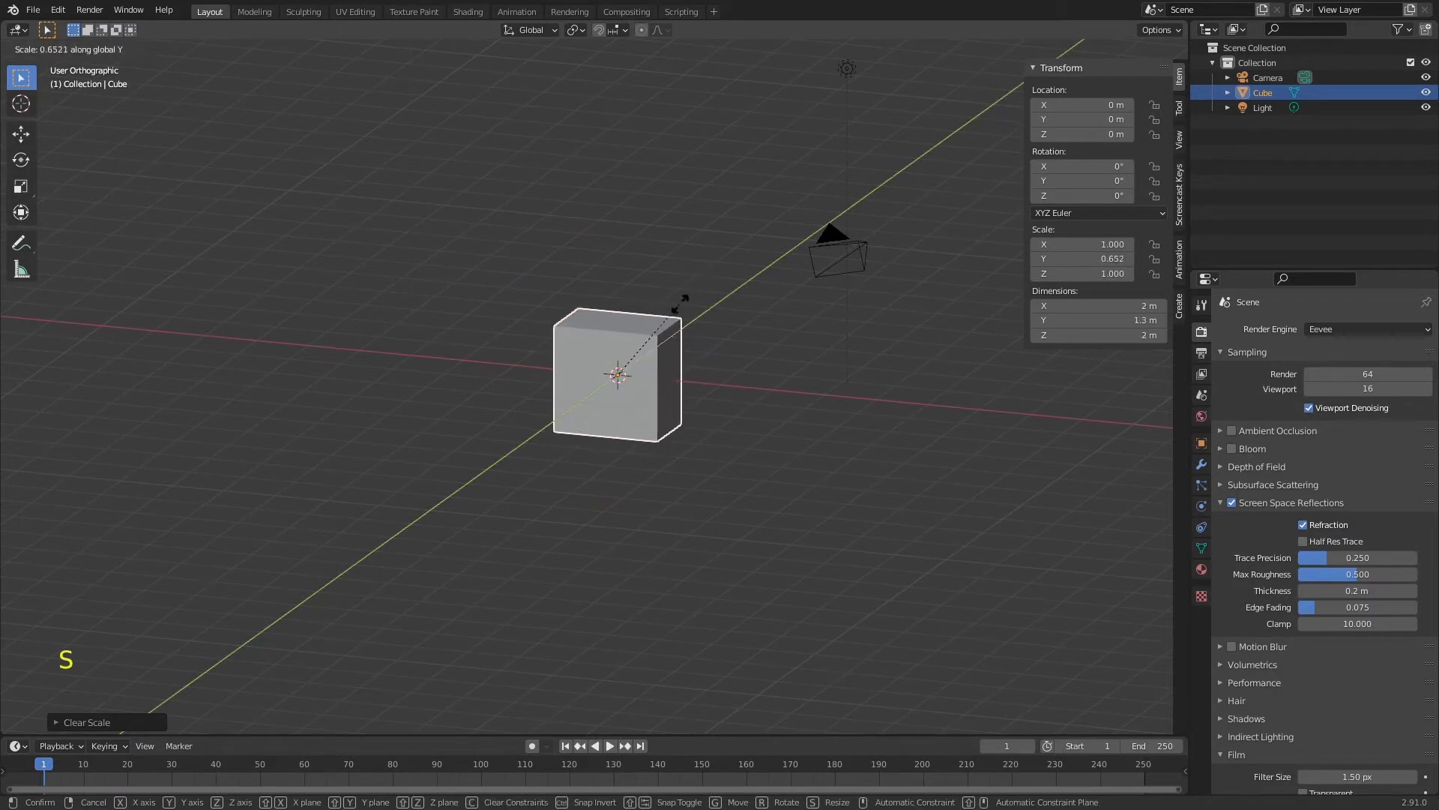
click(643, 376)
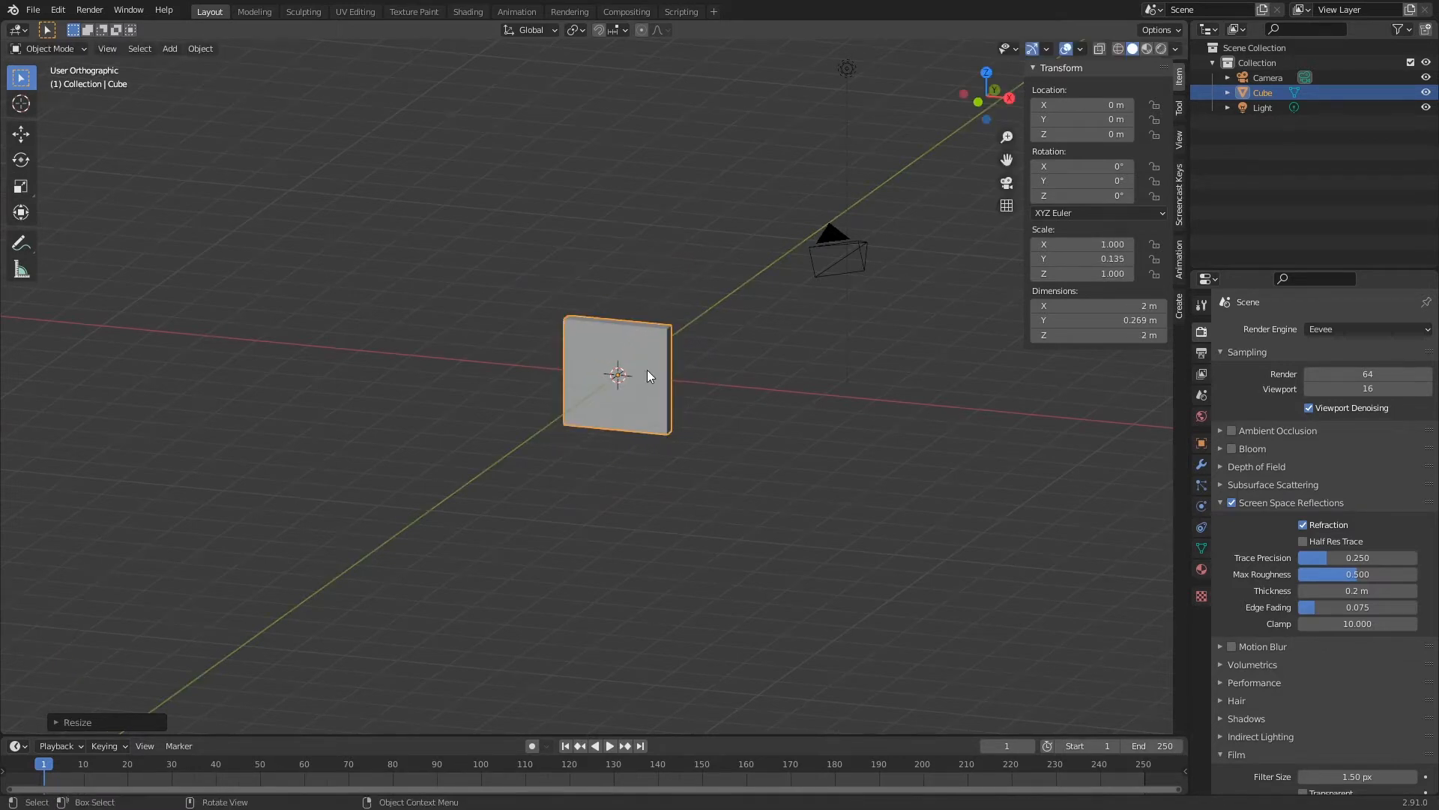
key(s)
key(x)
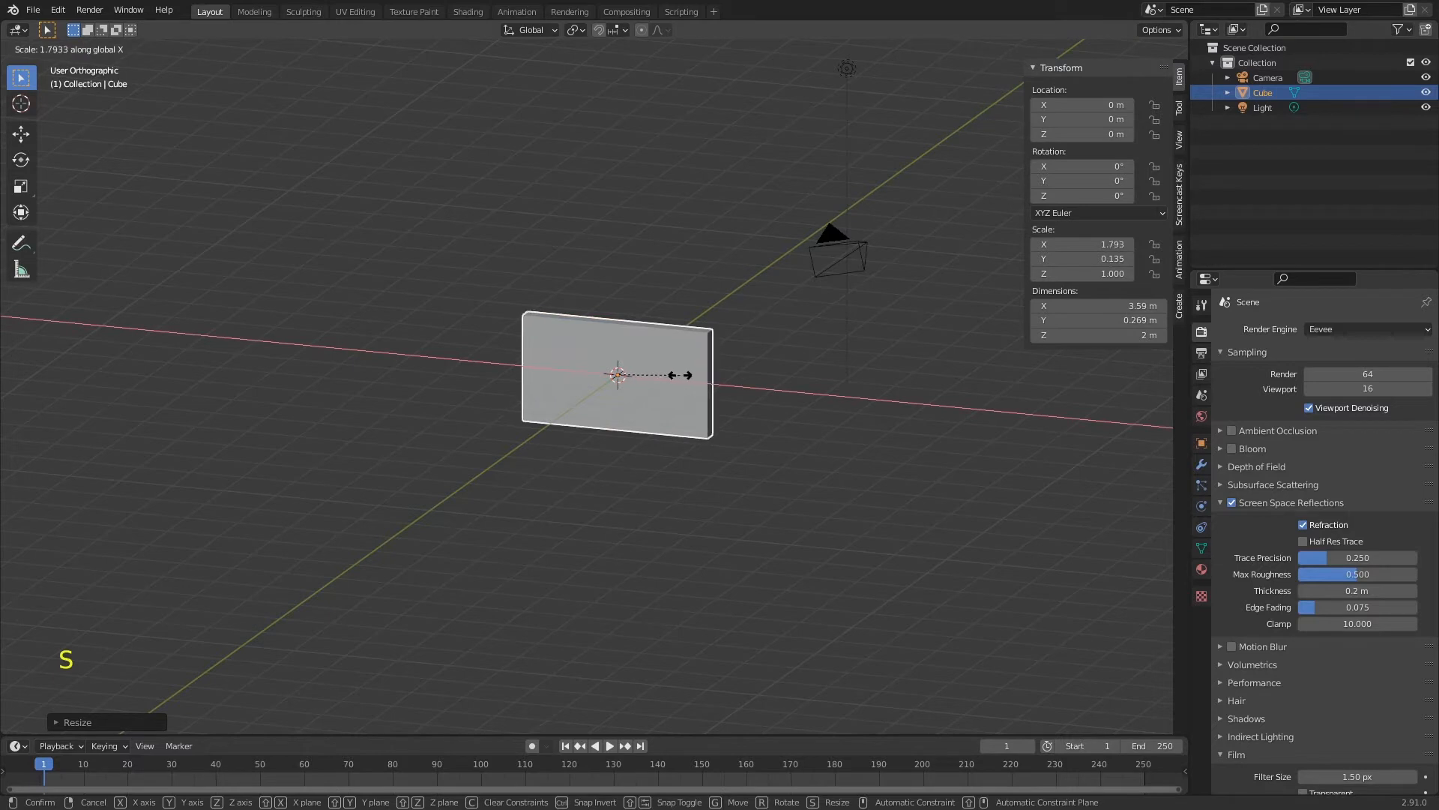
click(732, 348)
mouse_move(712, 349)
middle_down()
mouse_move(839, 349)
mouse_move(693, 385)
mouse_move(742, 363)
mouse_move(726, 363)
middle_up()
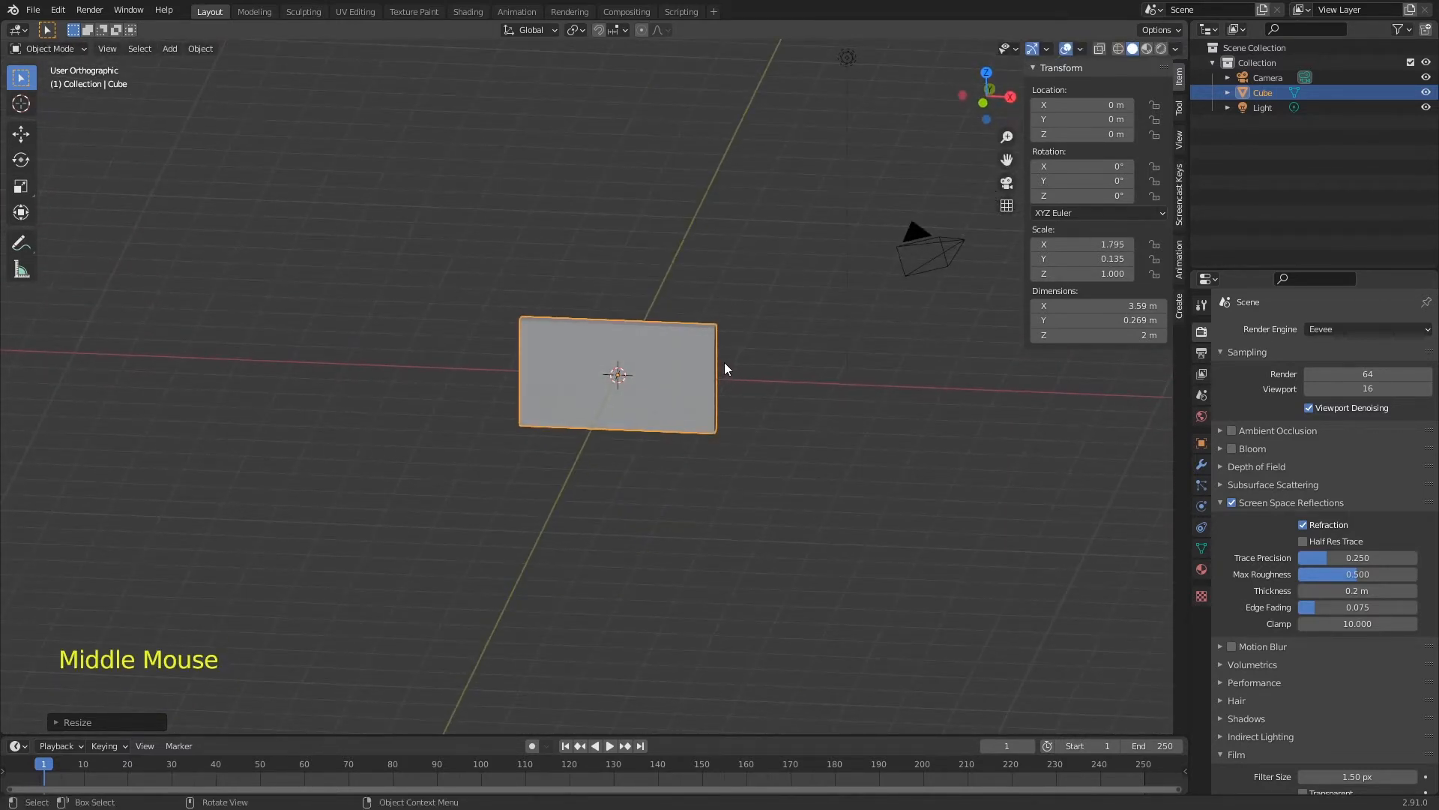
key(alt+s)
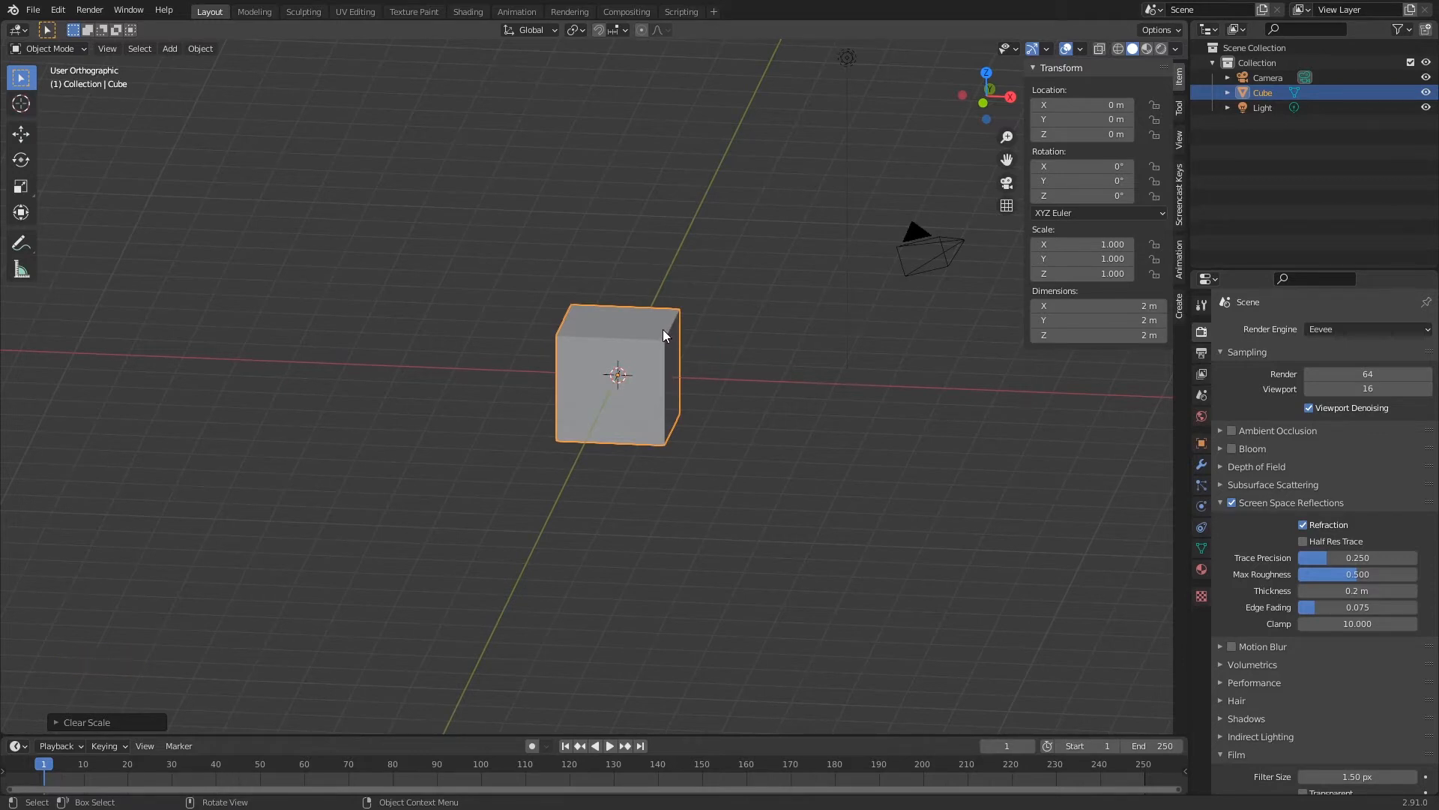
Try rotating the cube freely and about the global Y axis, cancelling each rotation.
key(r)
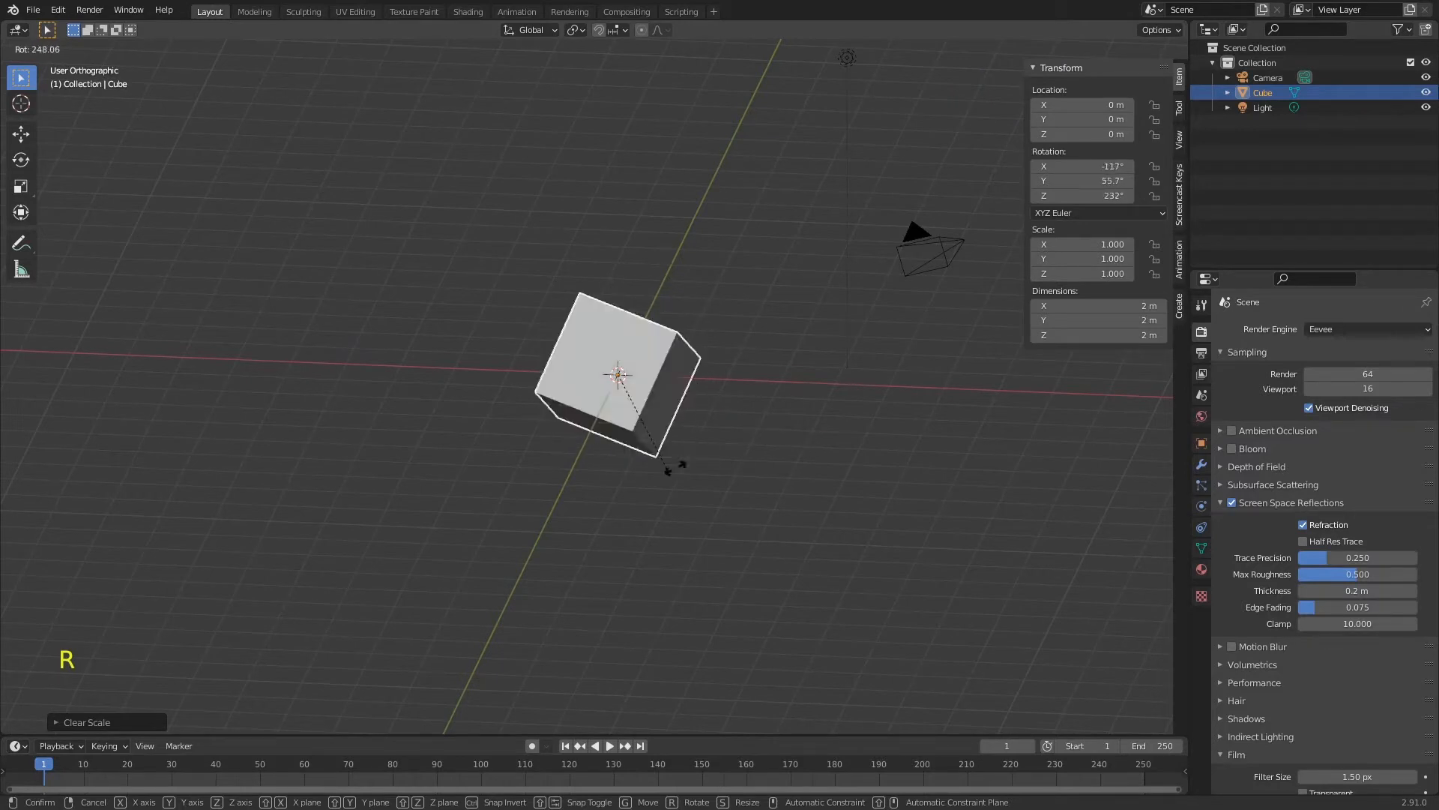
key(Escape)
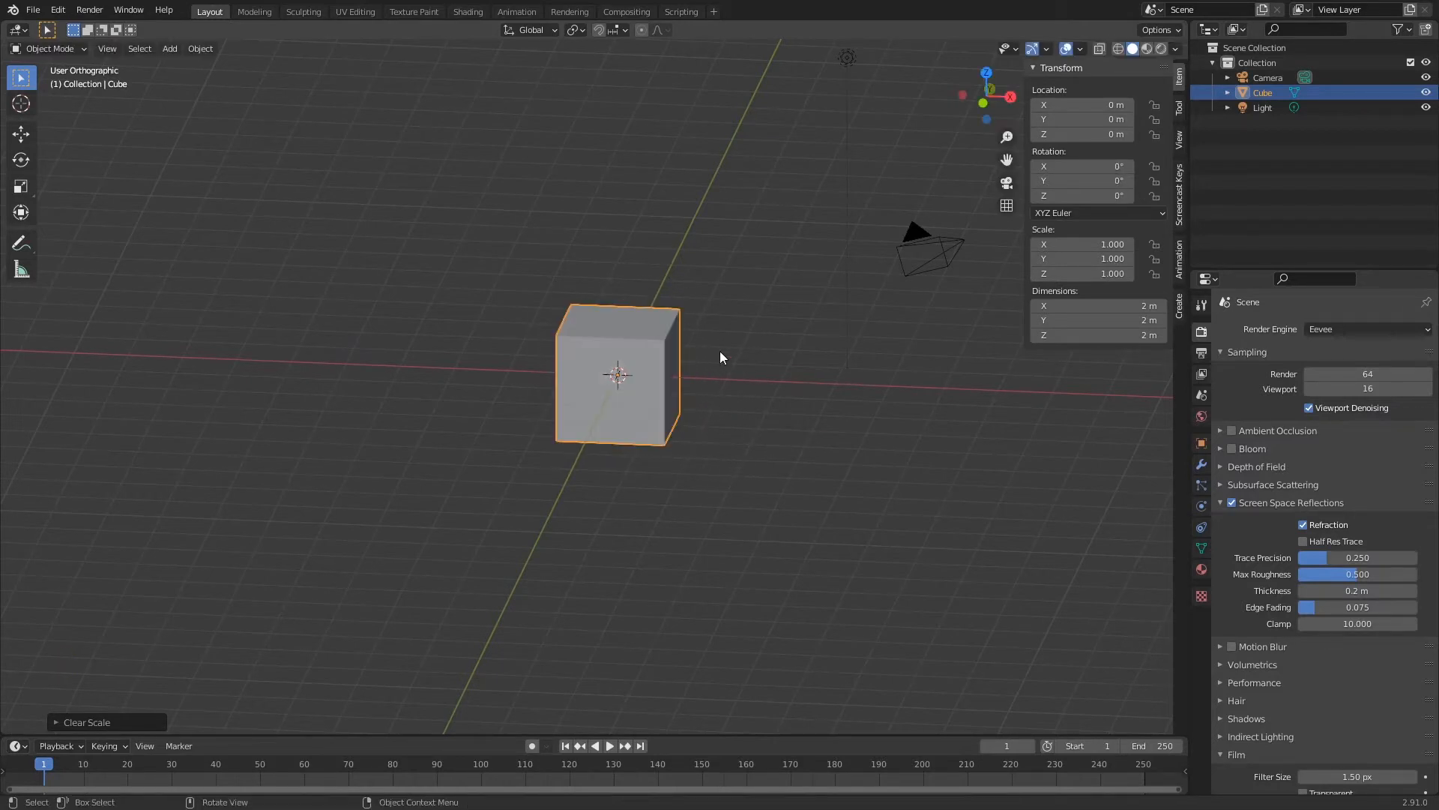
key(r)
key(y)
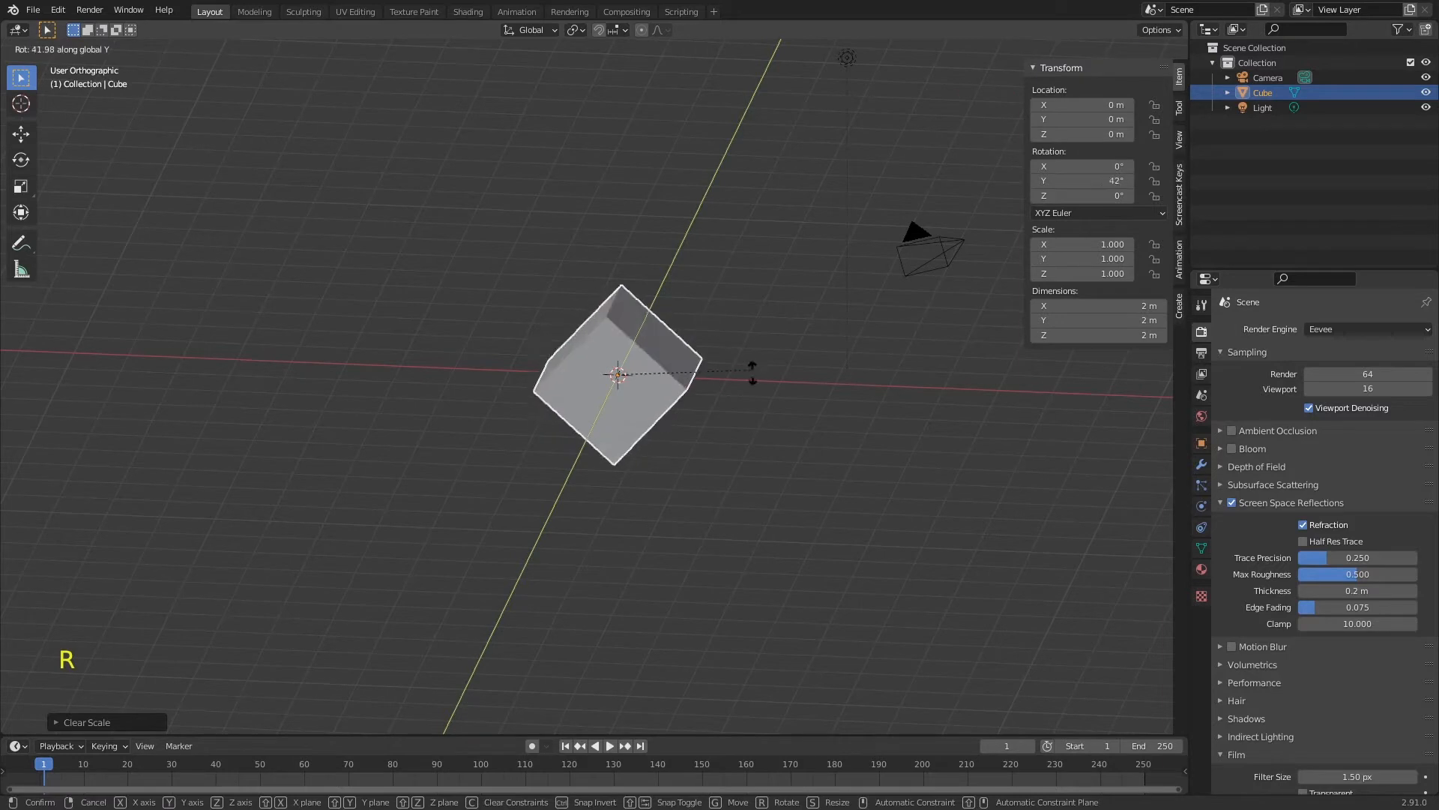
key(Escape)
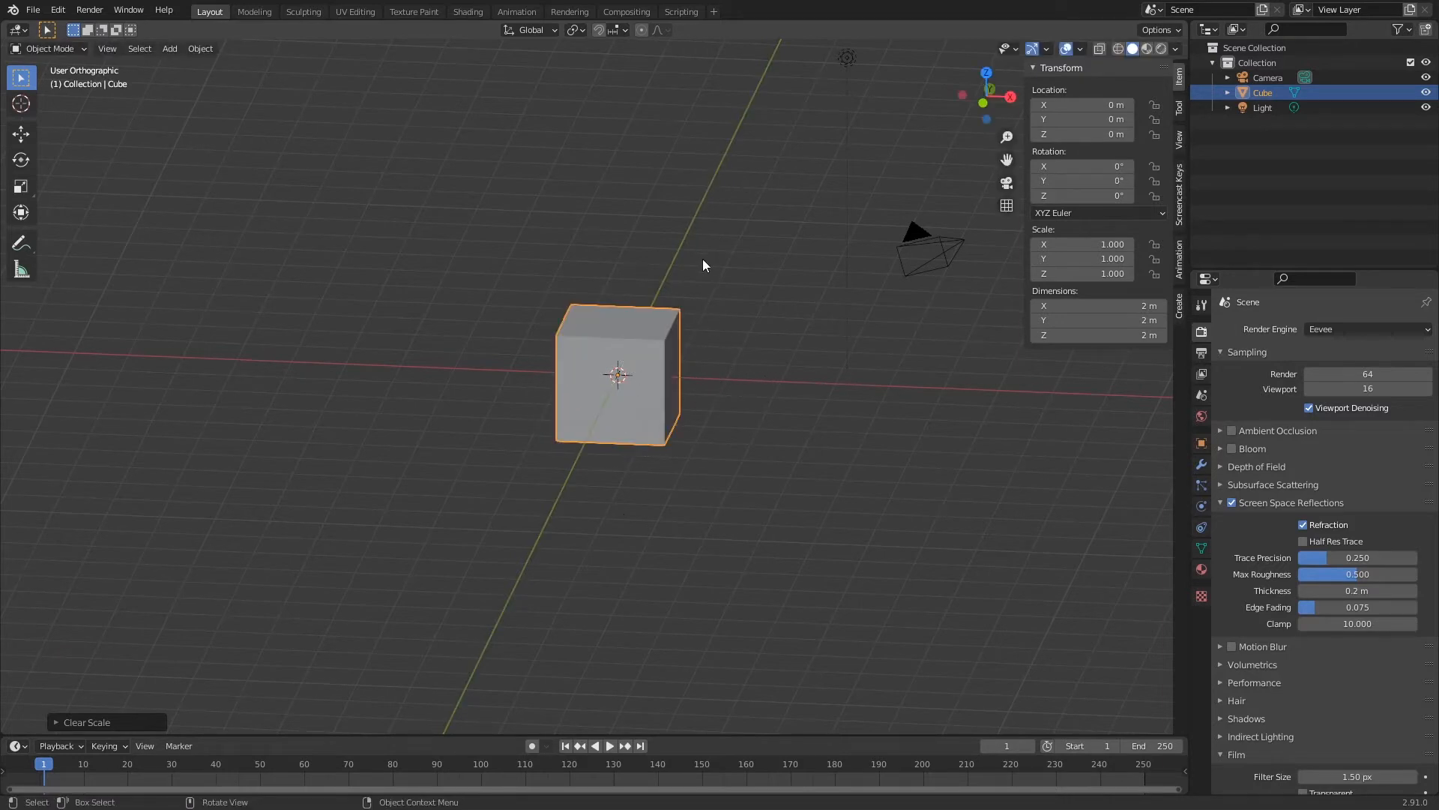
Try rotating the cube about the global Y axis and about the global X axis, cancelling both rotations.
key(r)
key(y)
key(Escape)
key(r)
key(x)
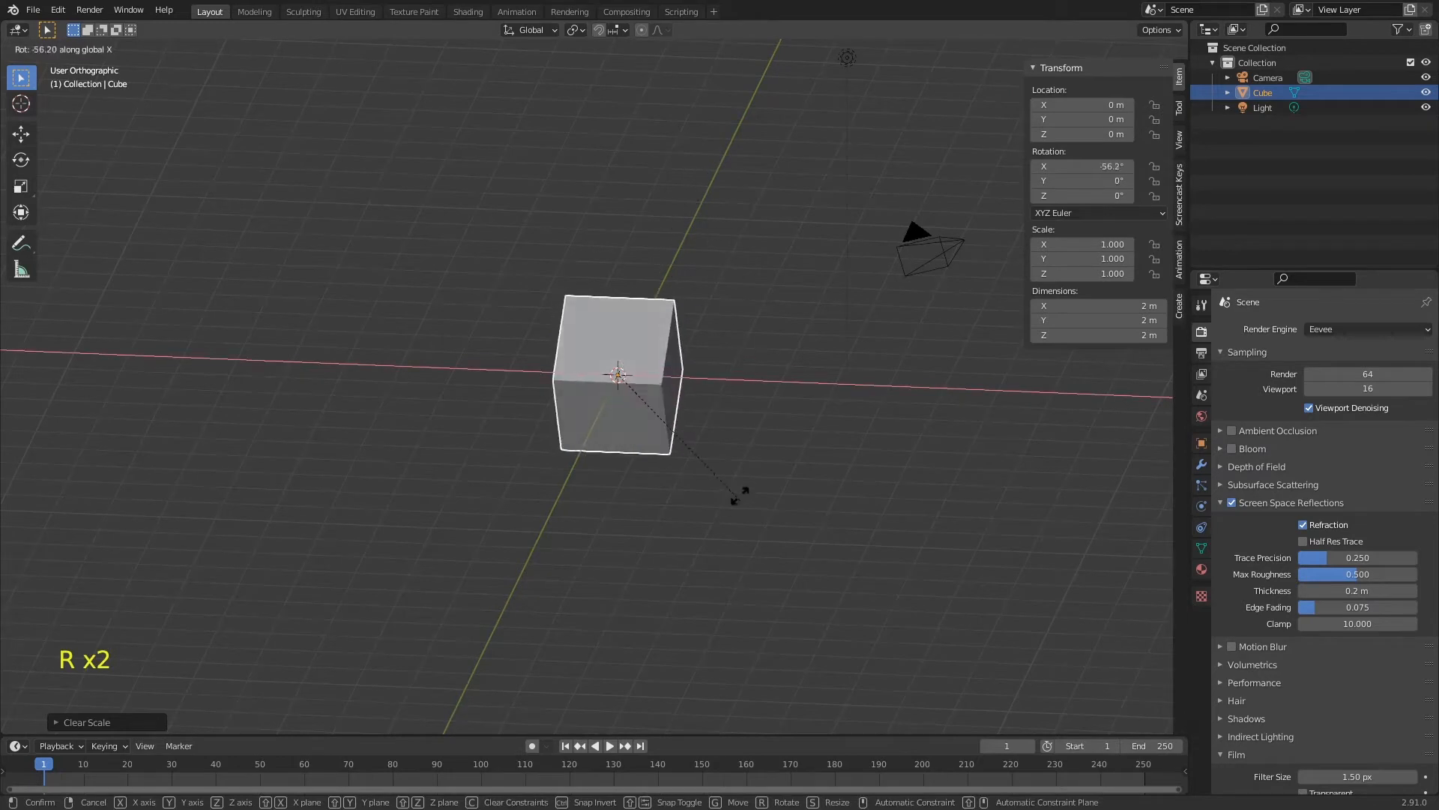
key(Escape)
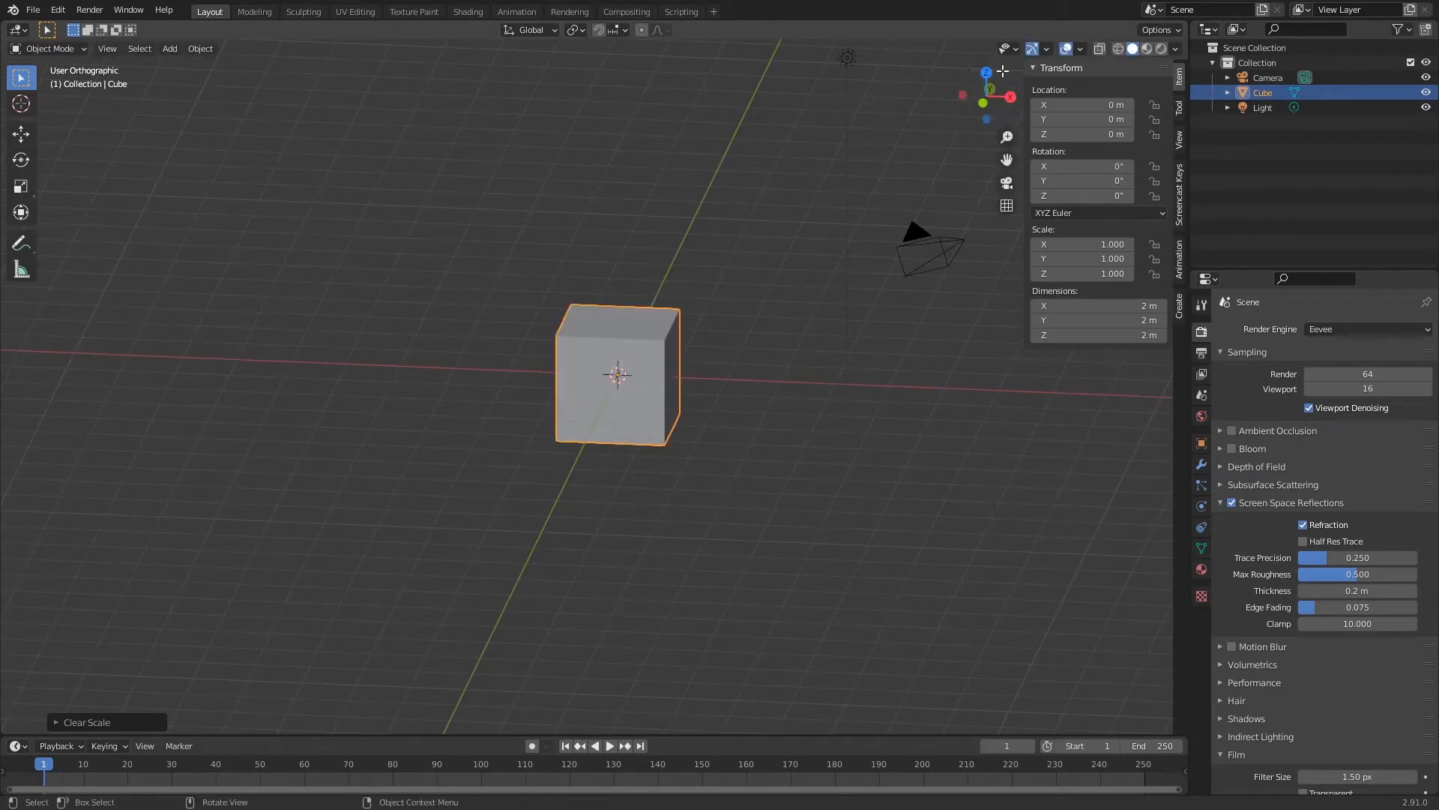
From a different viewing angle, try rotating the cube about the global X axis and the global Z axis.
mouse_move(679, 406)
middle_down()
mouse_move(723, 406)
mouse_move(703, 429)
mouse_move(680, 421)
middle_up()
key(r)
key(x)
right_click(699, 327)
key(r)
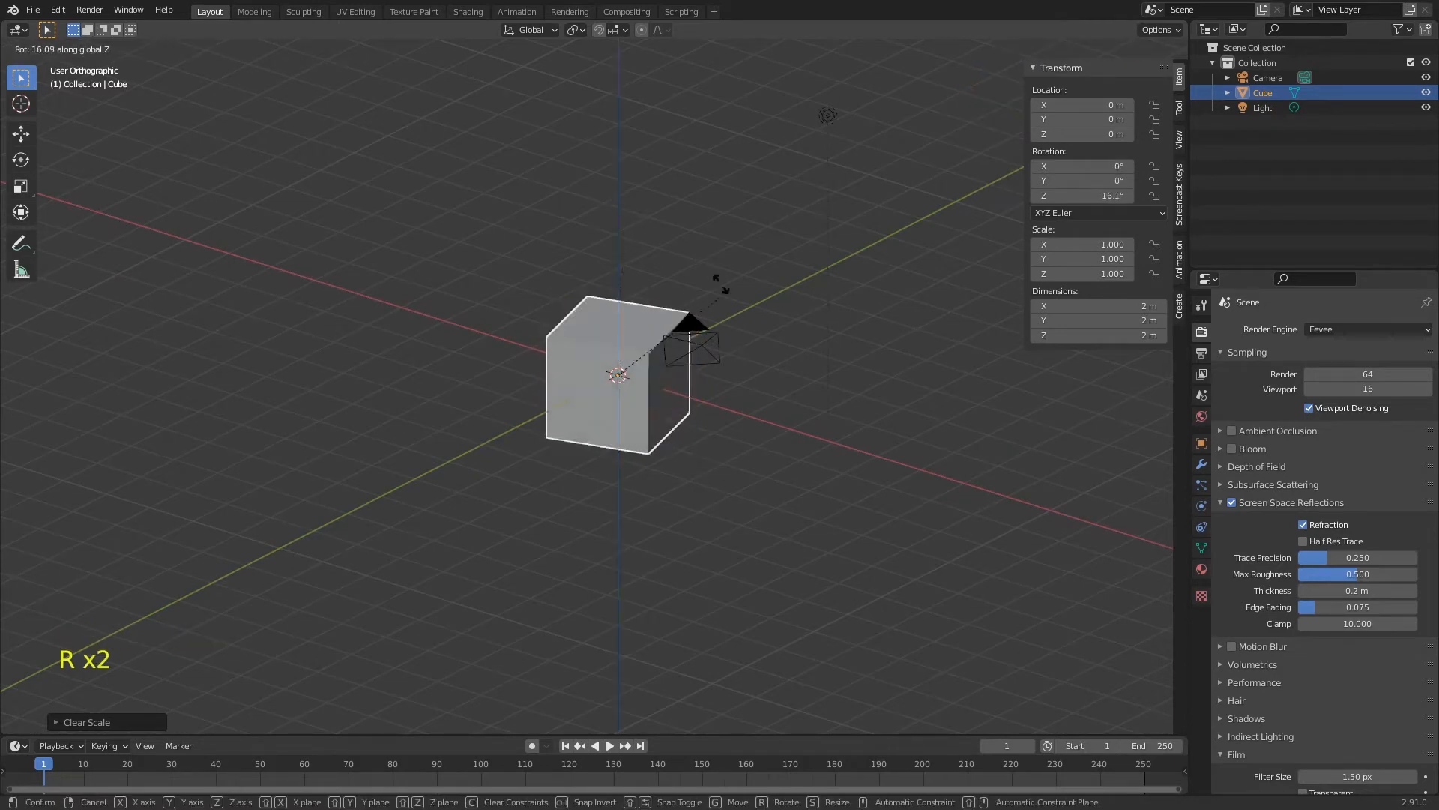
right_click(658, 308)
Try rotating the cube about 62° around the global Z axis and cancel the rotation.
mouse_move(682, 360)
middle_down()
mouse_move(676, 385)
mouse_move(691, 369)
mouse_move(660, 370)
middle_up()
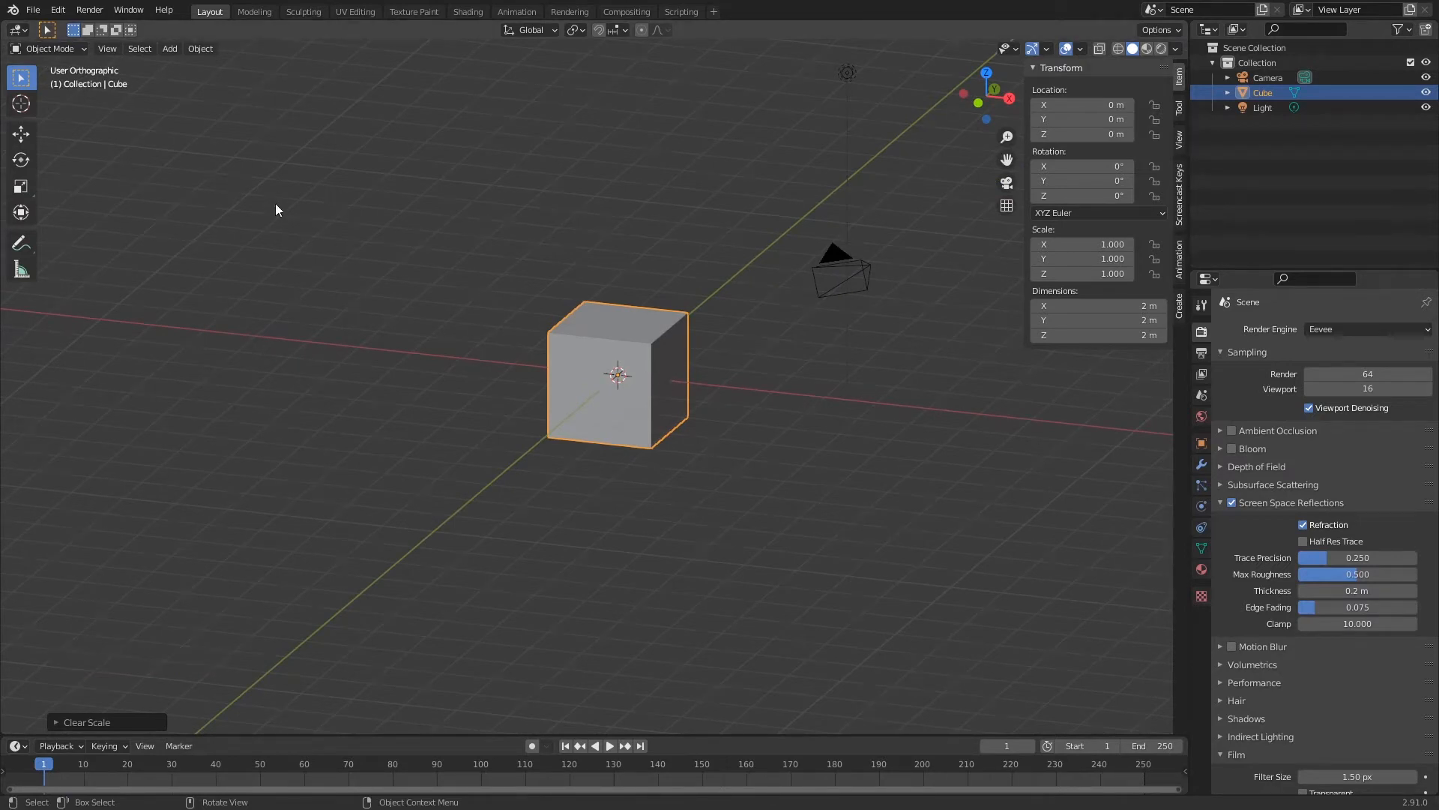
key(r)
key(z)
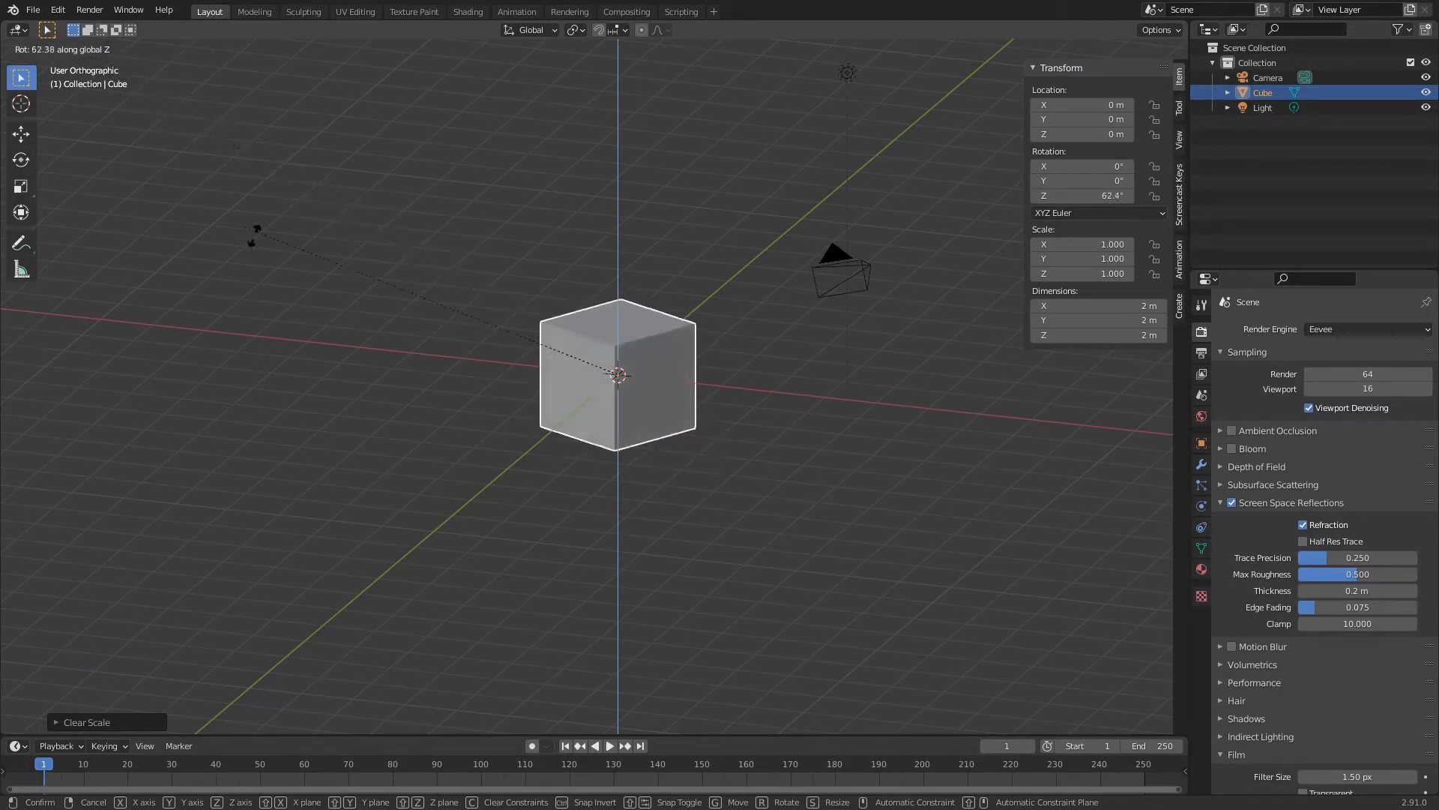
key(Escape)
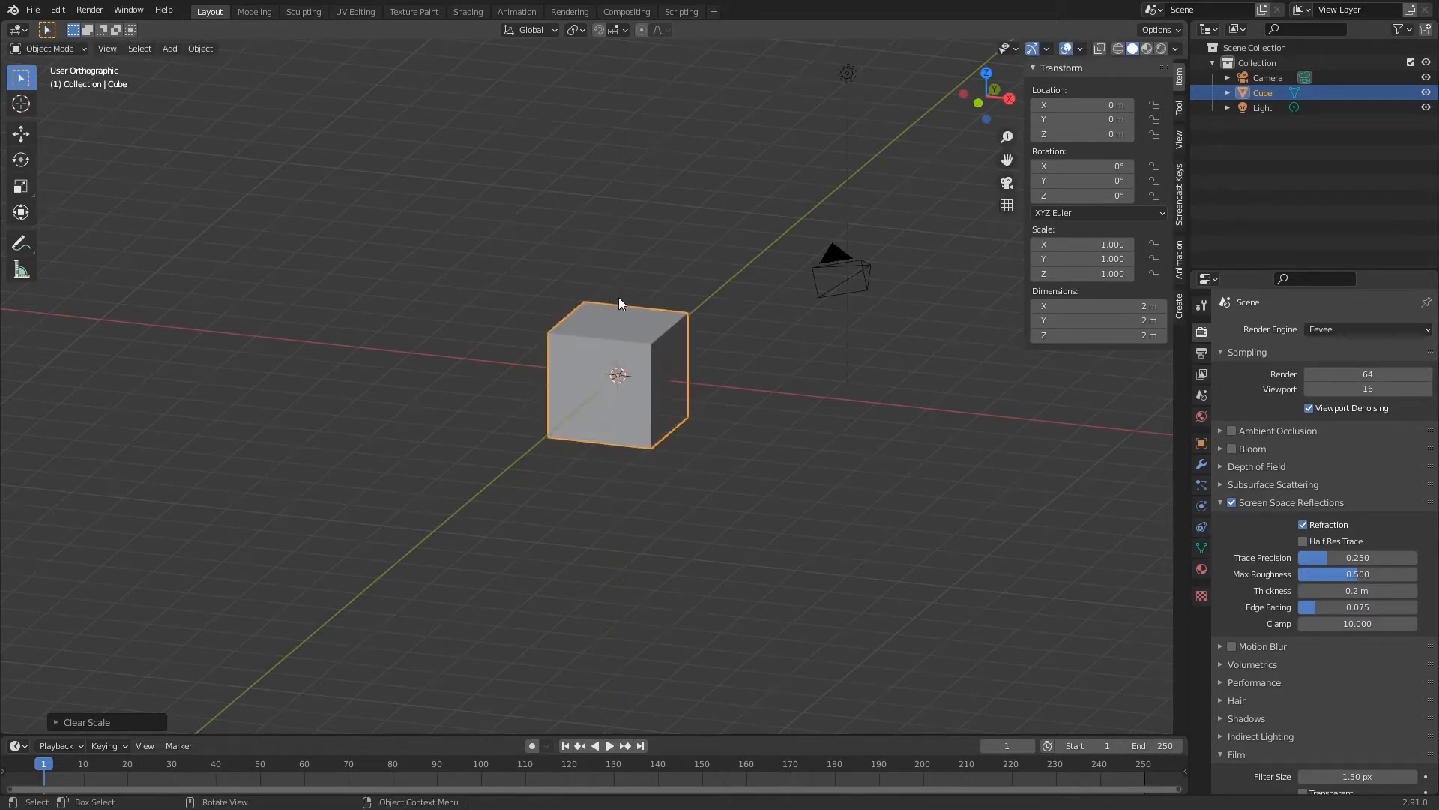
Clear the cube's location and scale, and try rotating it, cancelling each rotation.
key(alt+g)
key(alt+s)
key(r)
key(Escape)
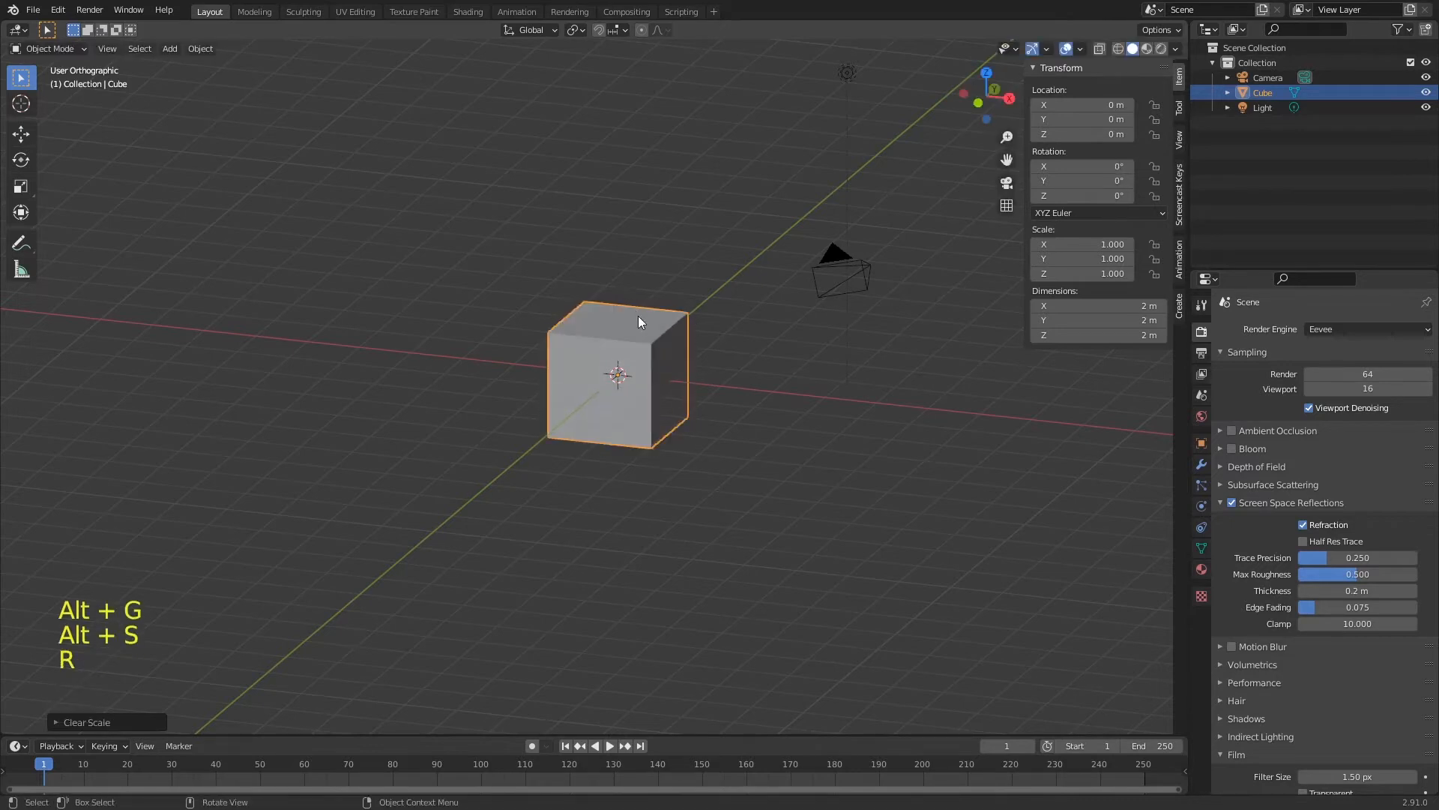
key(r)
key(Escape)
Rotate the cube about 56° around the global Y axis, and clear its scale and rotation.
key(r)
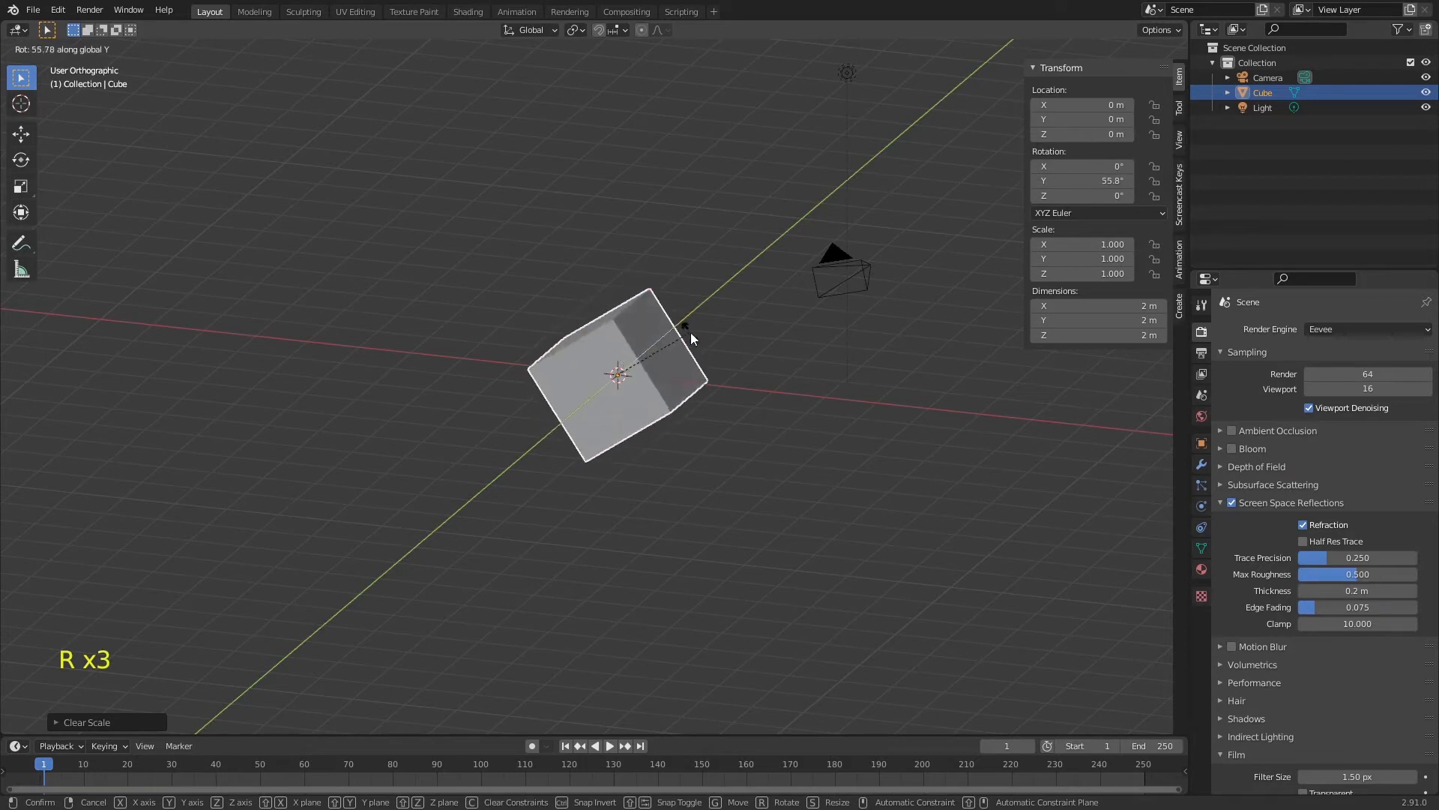
click(661, 348)
key(alt+s)
key(alt+r)
Scale the cube along global Z to about 1.897 and along global Y to about 0.221, making an upright slab.
key(s)
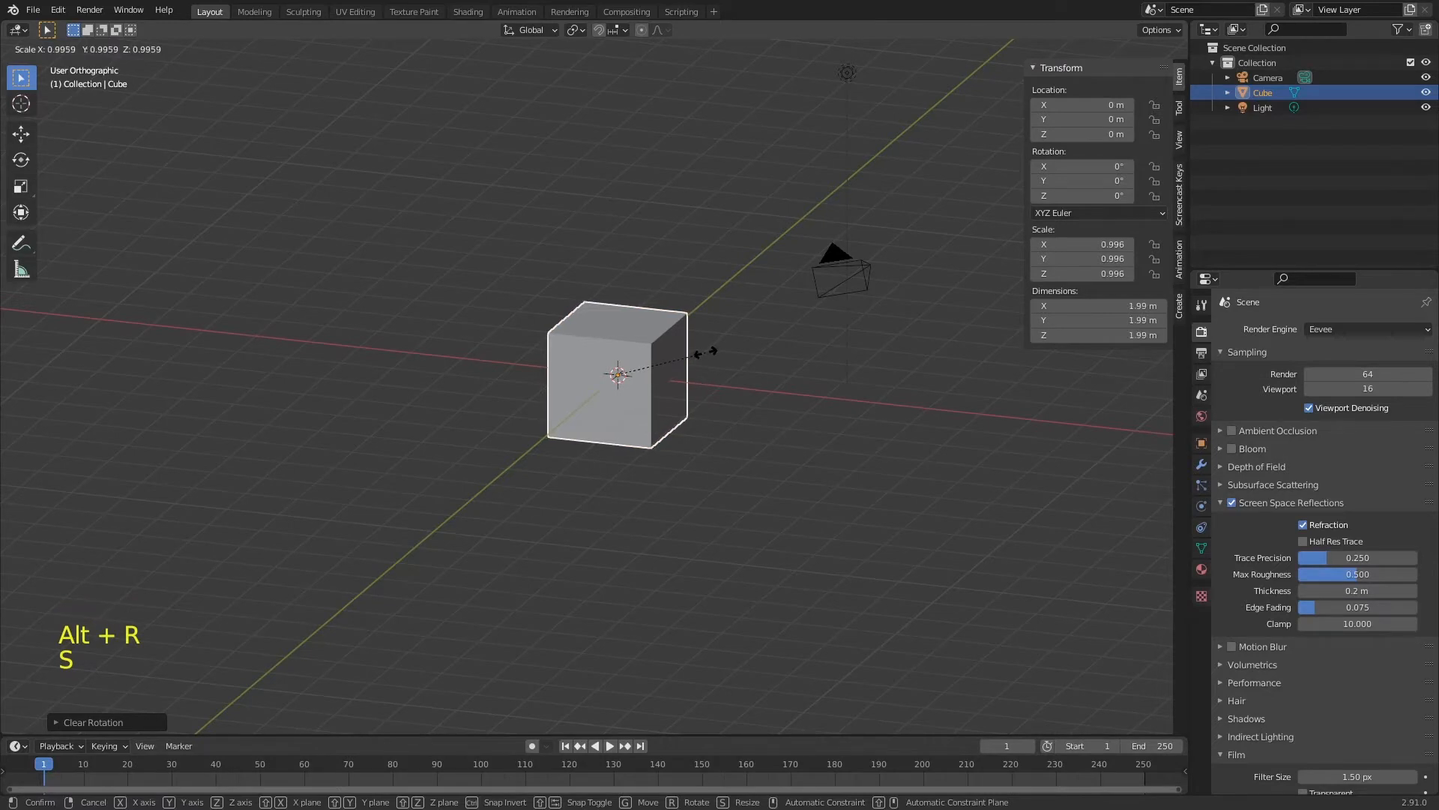
key(z)
click(787, 357)
key(s)
key(y)
click(650, 394)
Rotate the slab around the global Y axis to about 13°, rotate it further to about 50°, and clear its rotation.
key(r)
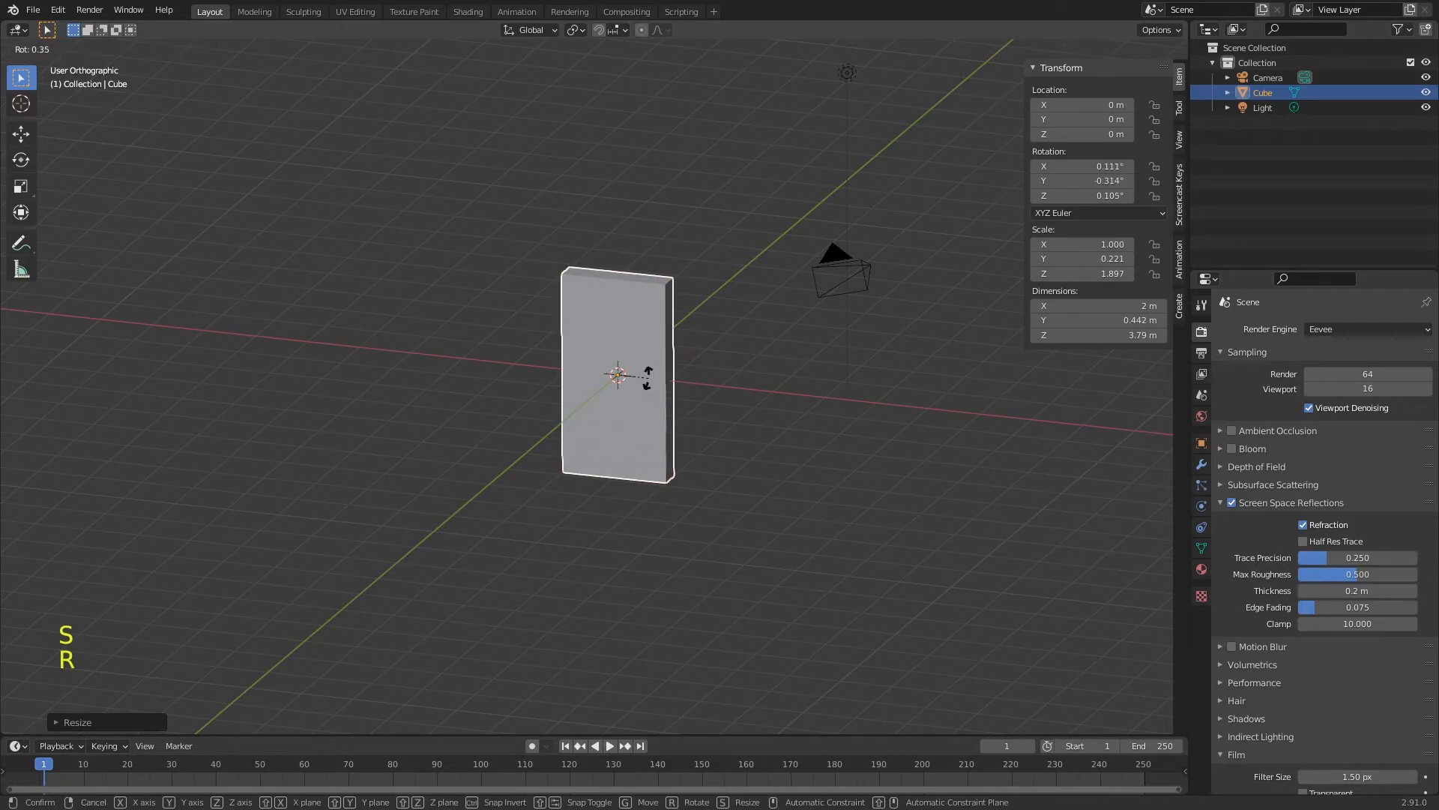
key(y)
click(760, 437)
key(t)
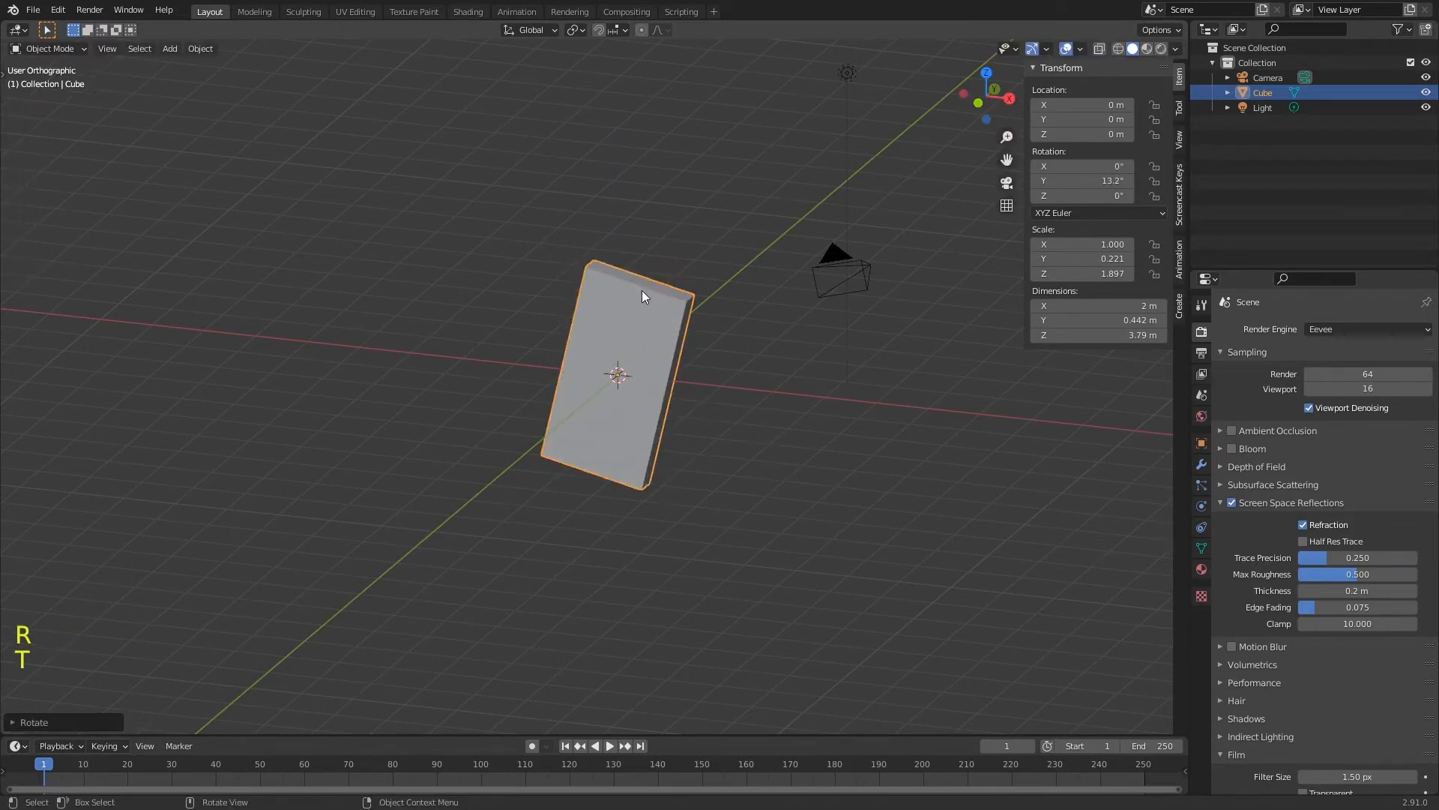
key(r)
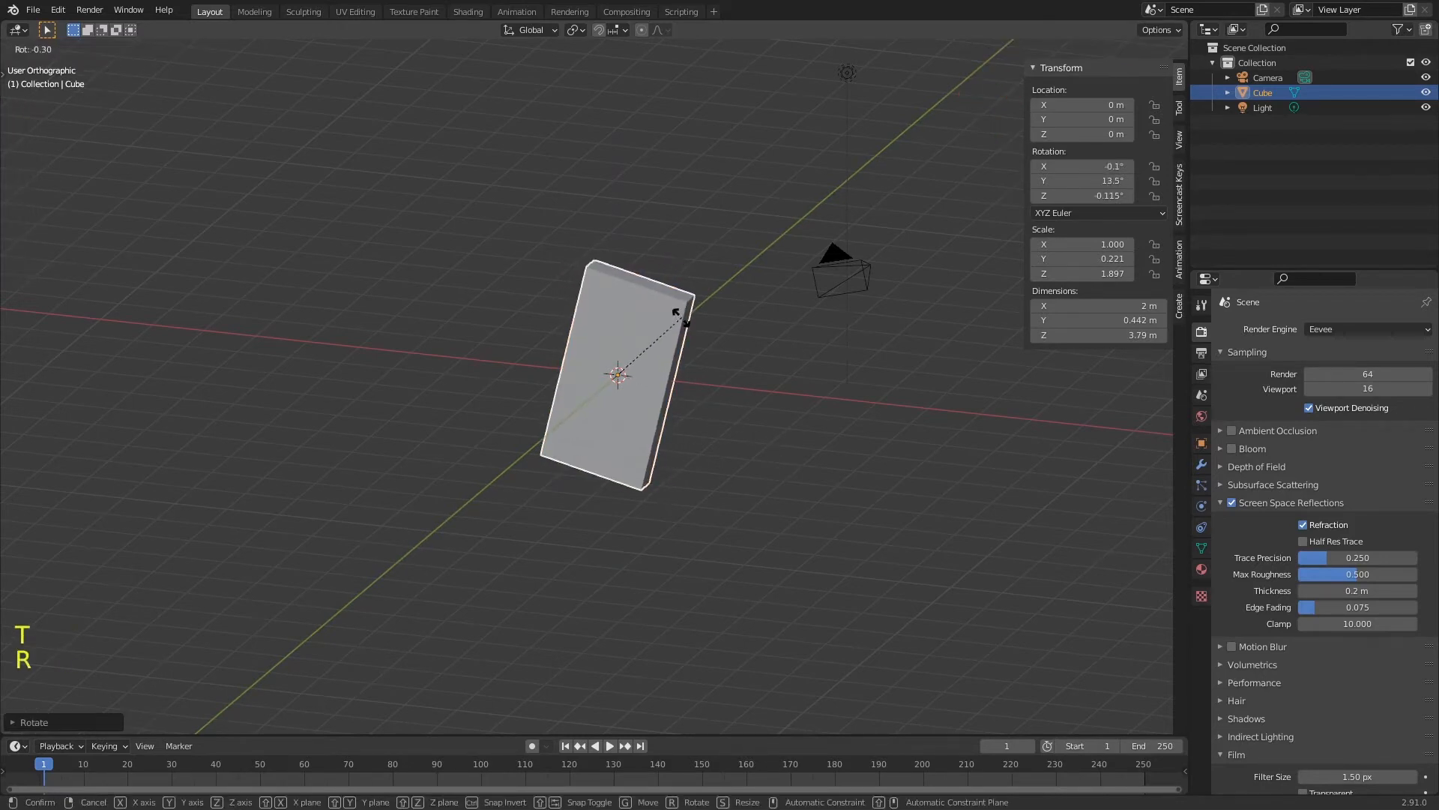
key(y)
click(705, 309)
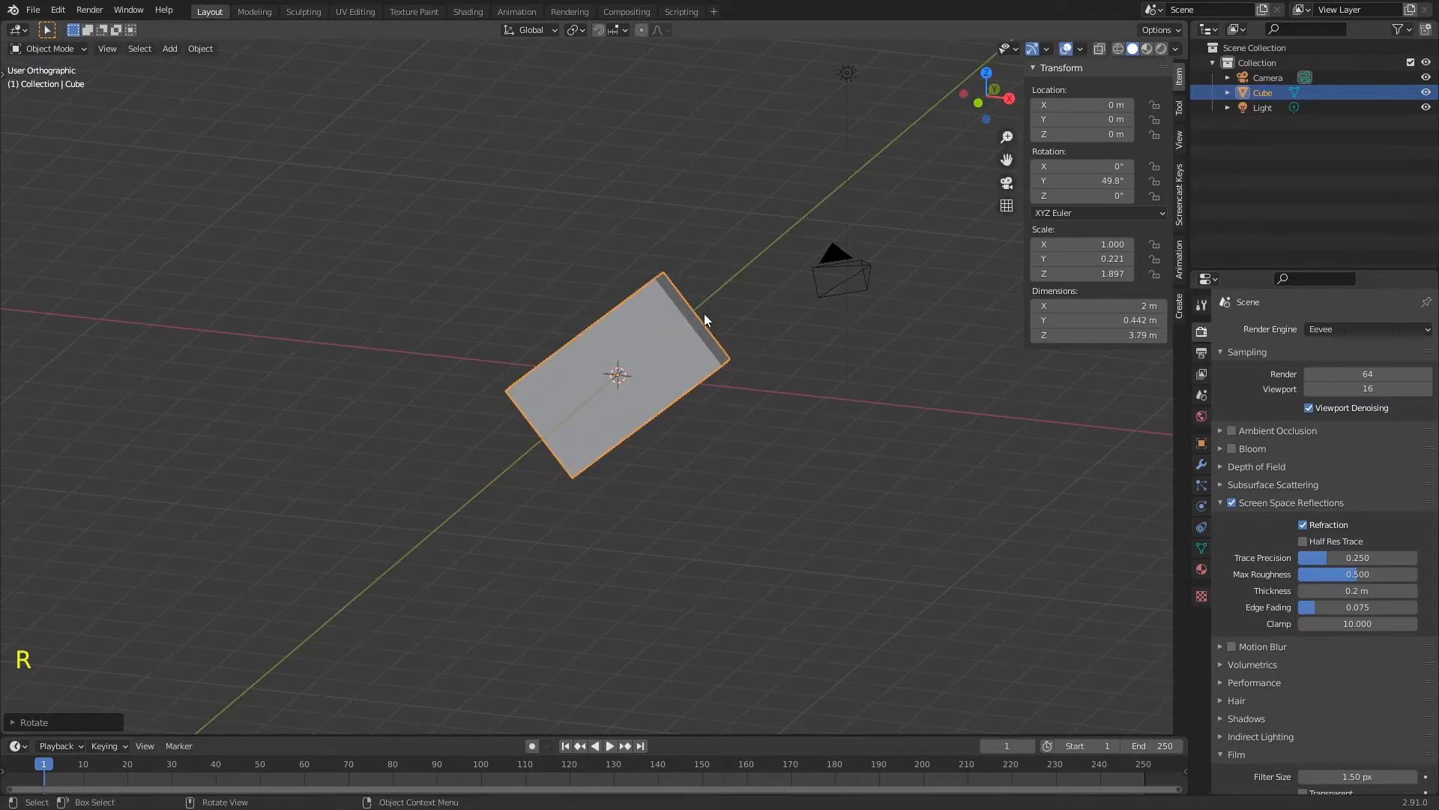
key(alt+r)
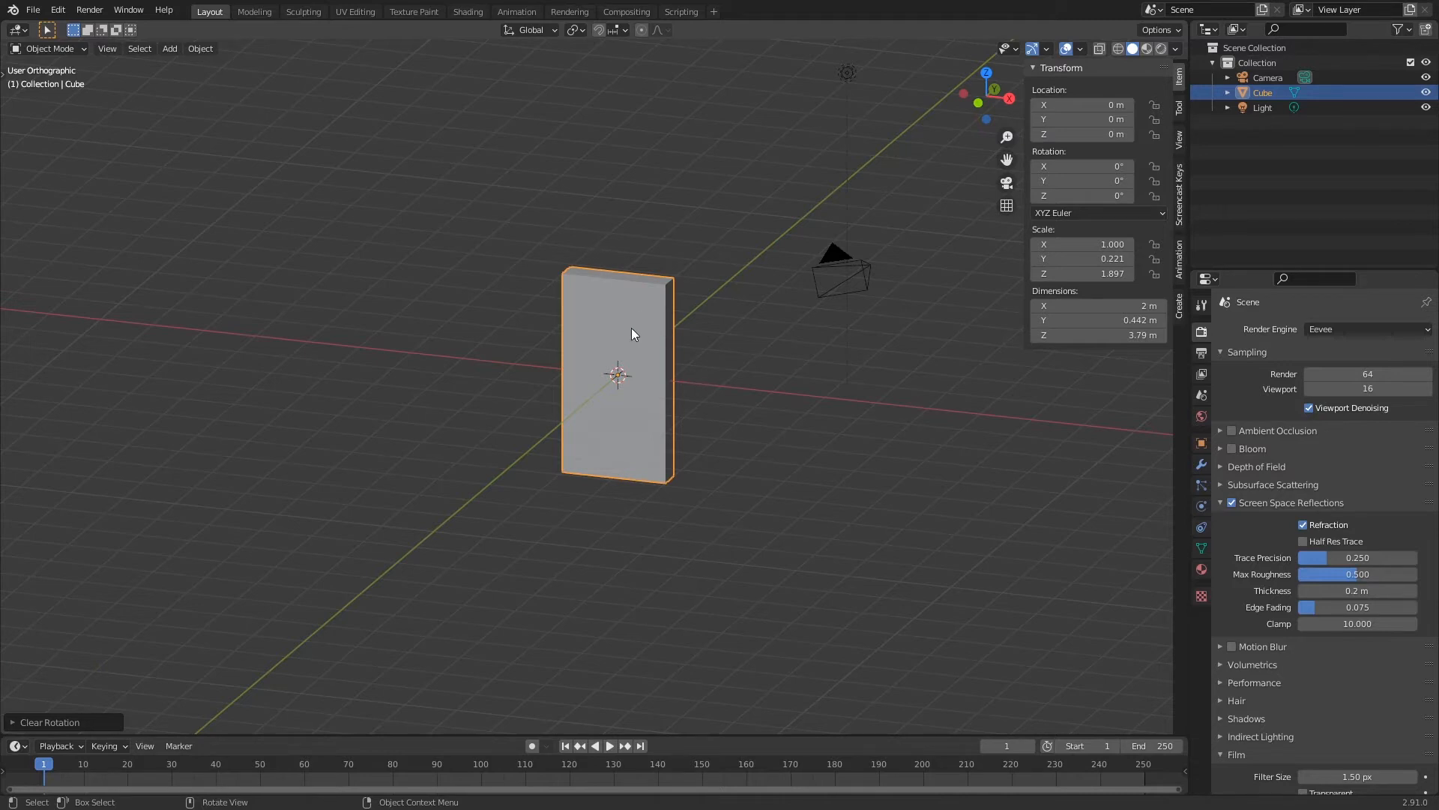
From a closer, lower viewing angle, try moving the slab along the X axis and cancel the move.
middle_drag(623, 334, 695, 349)
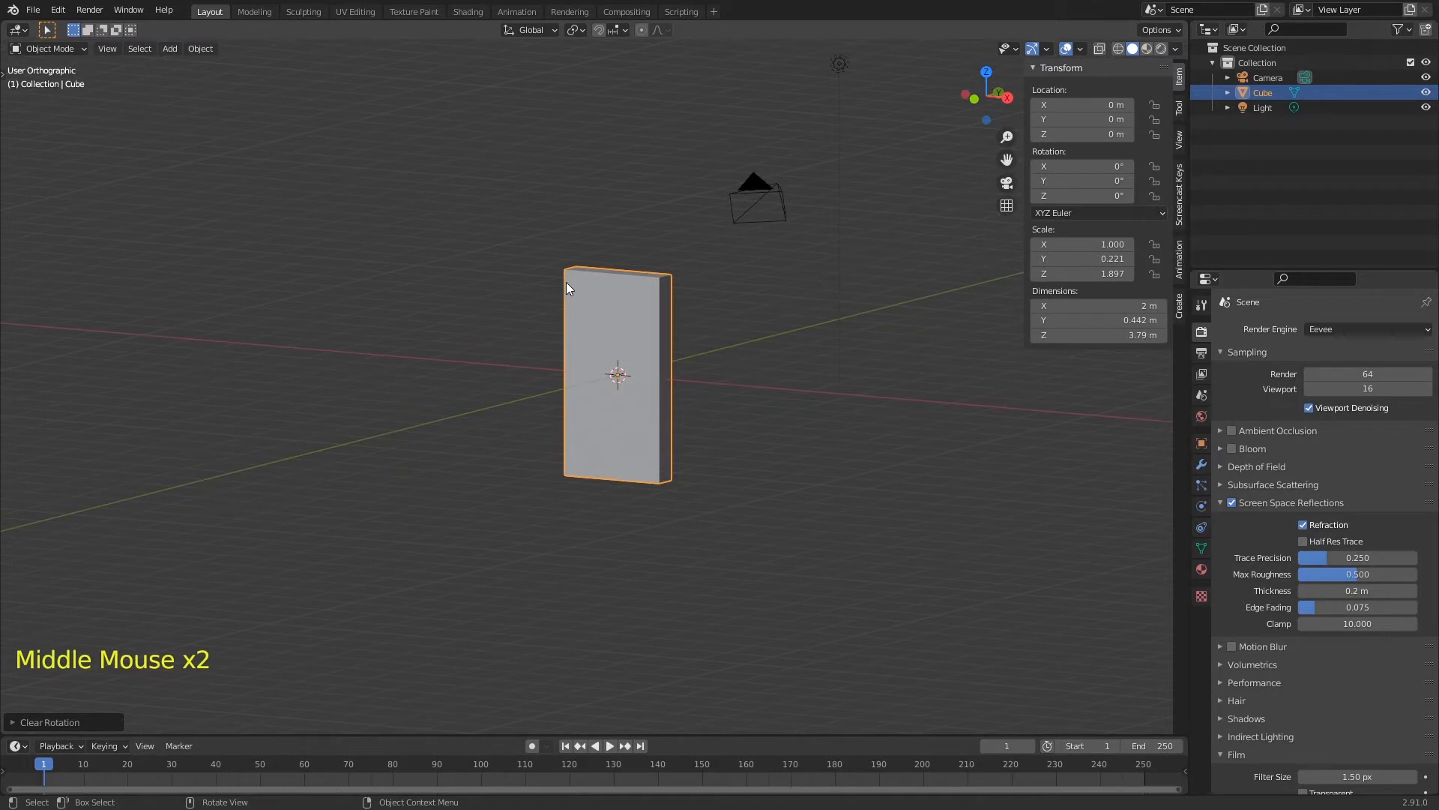
ctrl+middle_drag(604, 323, 615, 296)
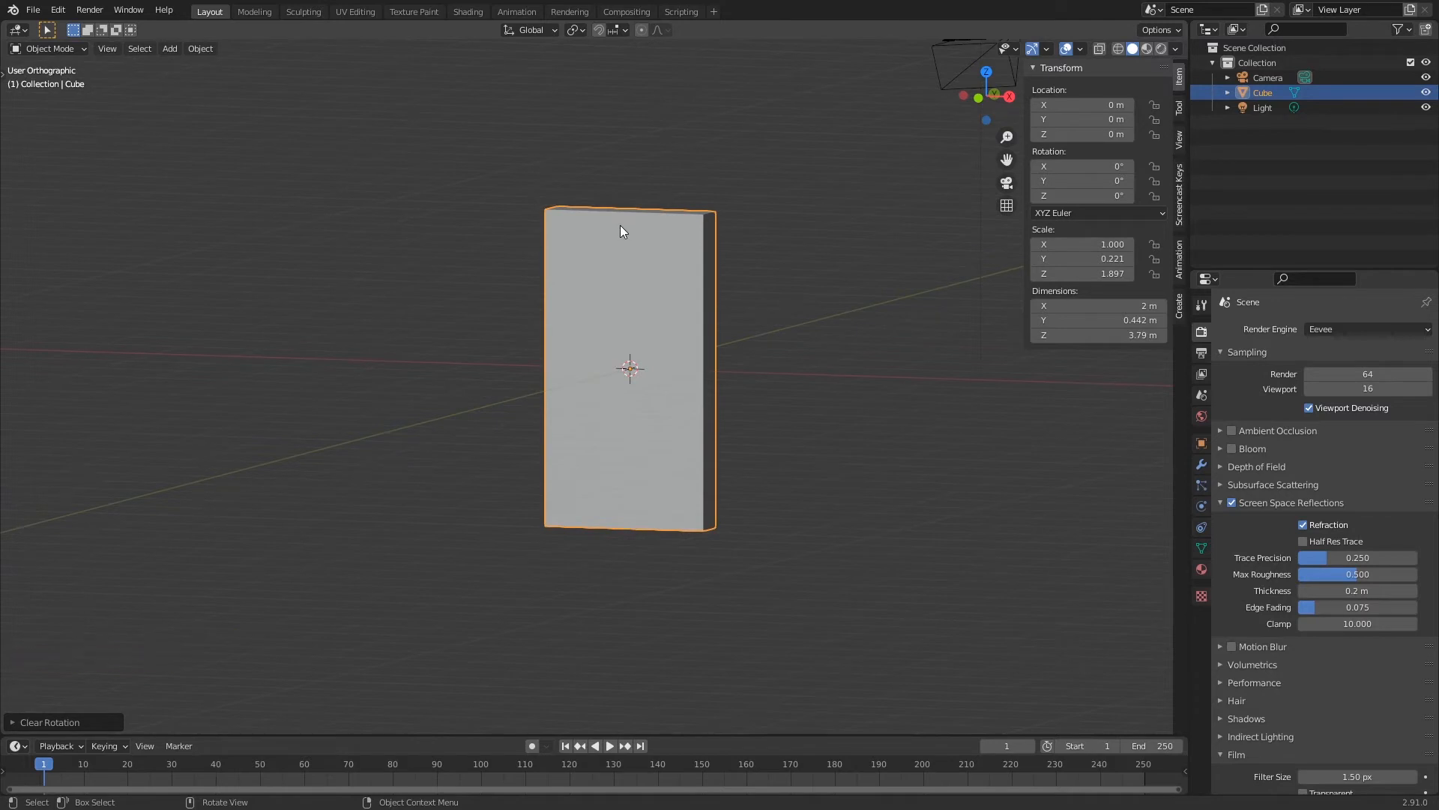
key(g)
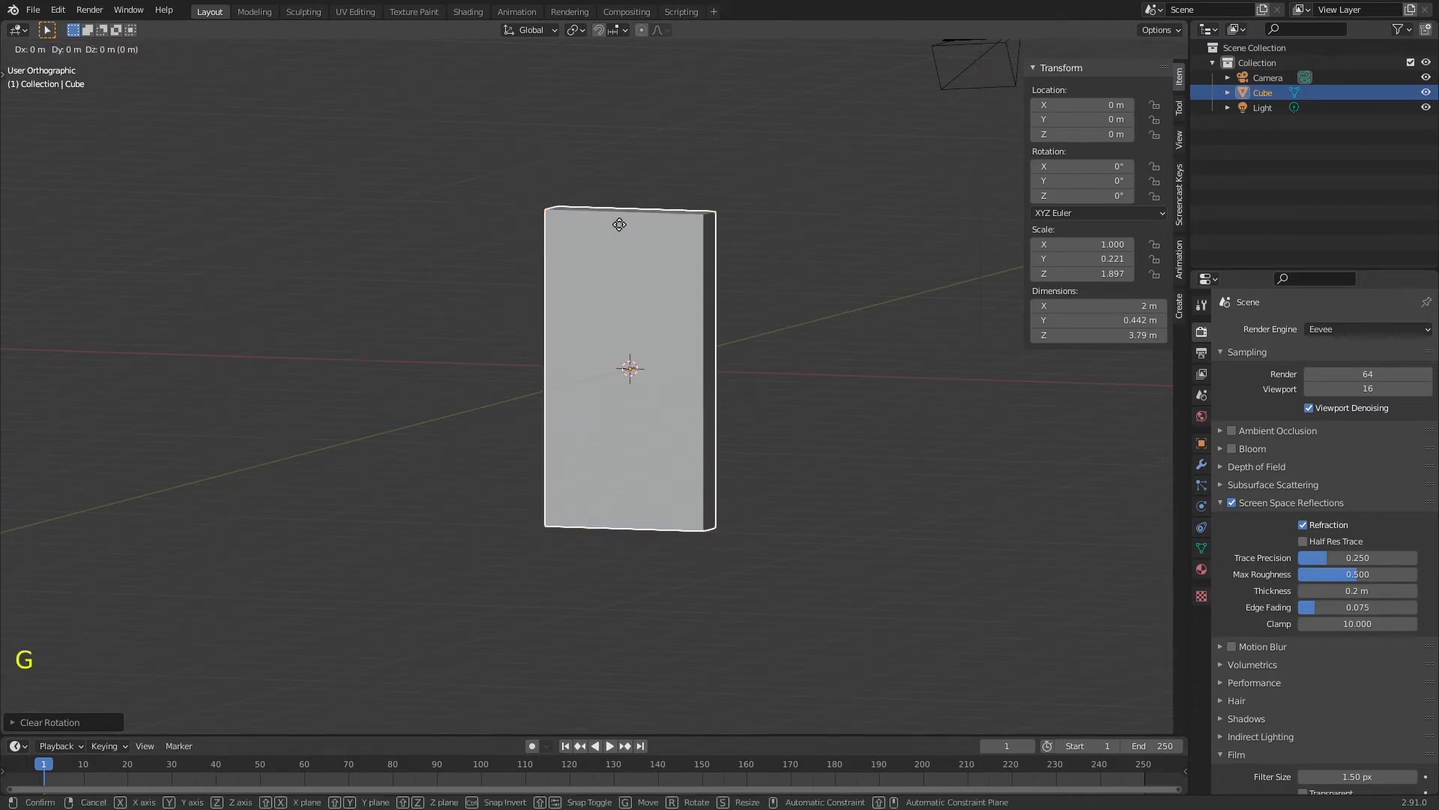
key(x)
key(Escape)
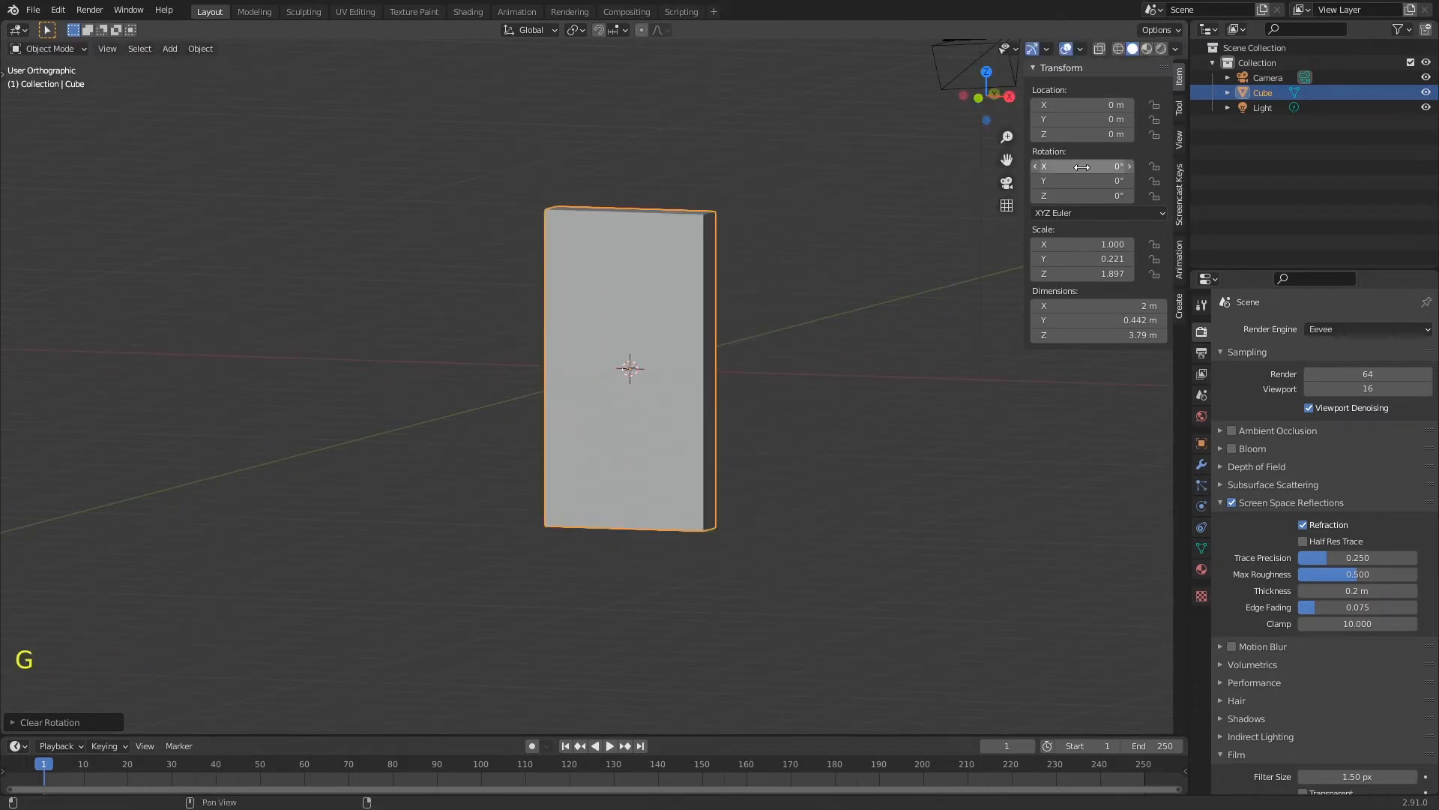
Adjust the slab's rotation values, set its scale to about 1.430 in X and 0.181 in Y, and clear its rotation and location.
drag(1104, 165, 1170, 198)
mouse_move(1089, 244)
mouse_down()
mouse_move(1125, 244)
mouse_move(1079, 245)
mouse_move(1133, 263)
mouse_move(1095, 255)
mouse_move(1110, 247)
mouse_up()
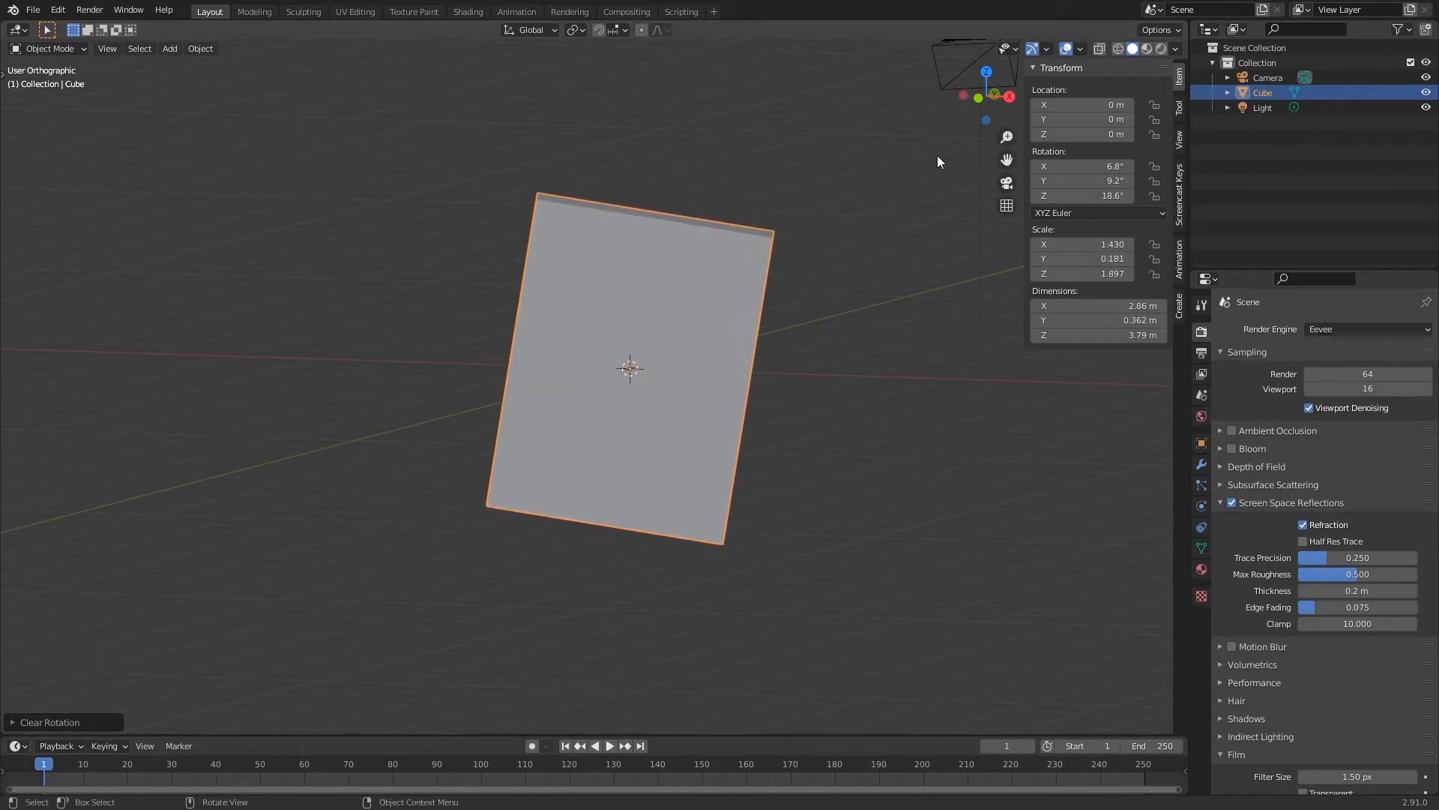
key(alt+r)
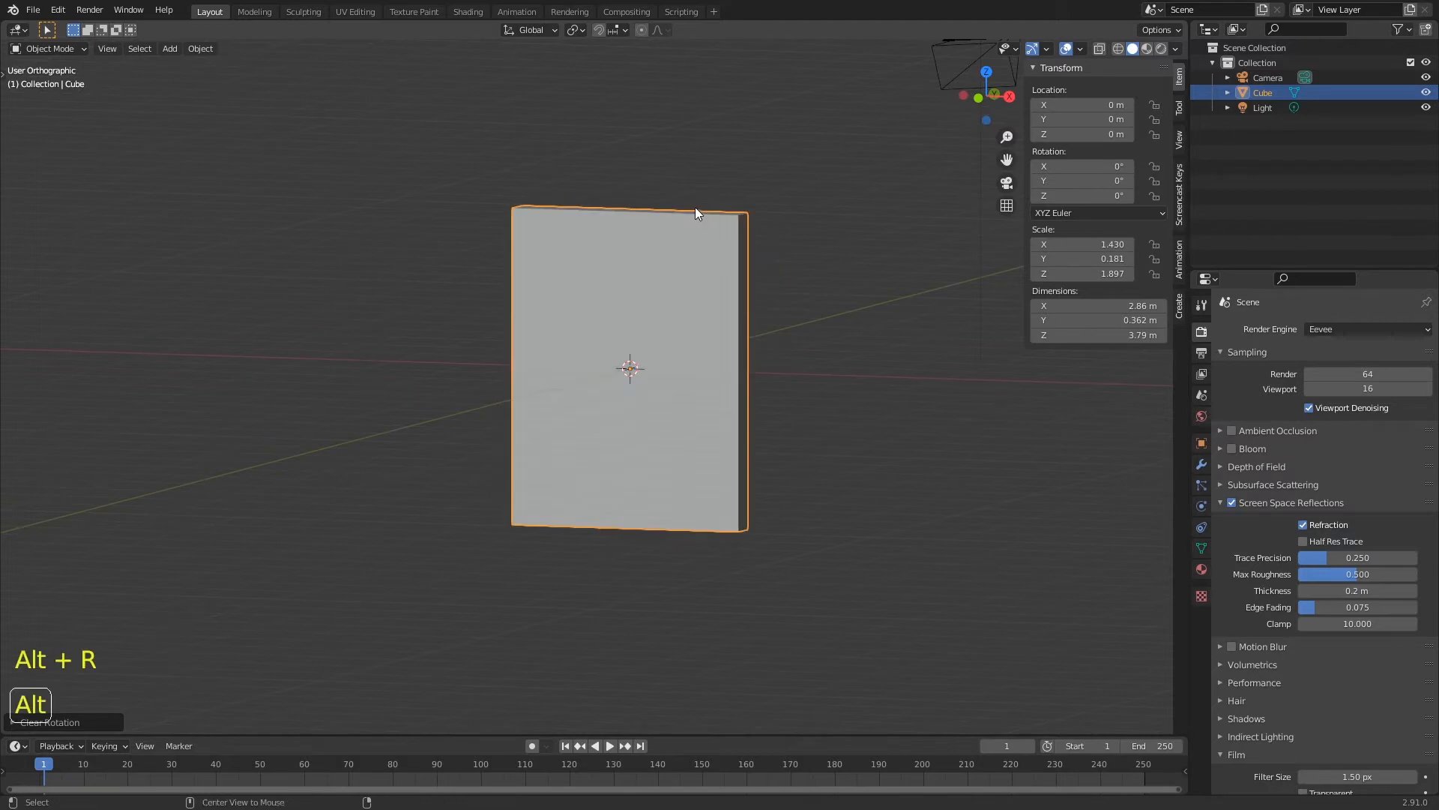
key(alt+g)
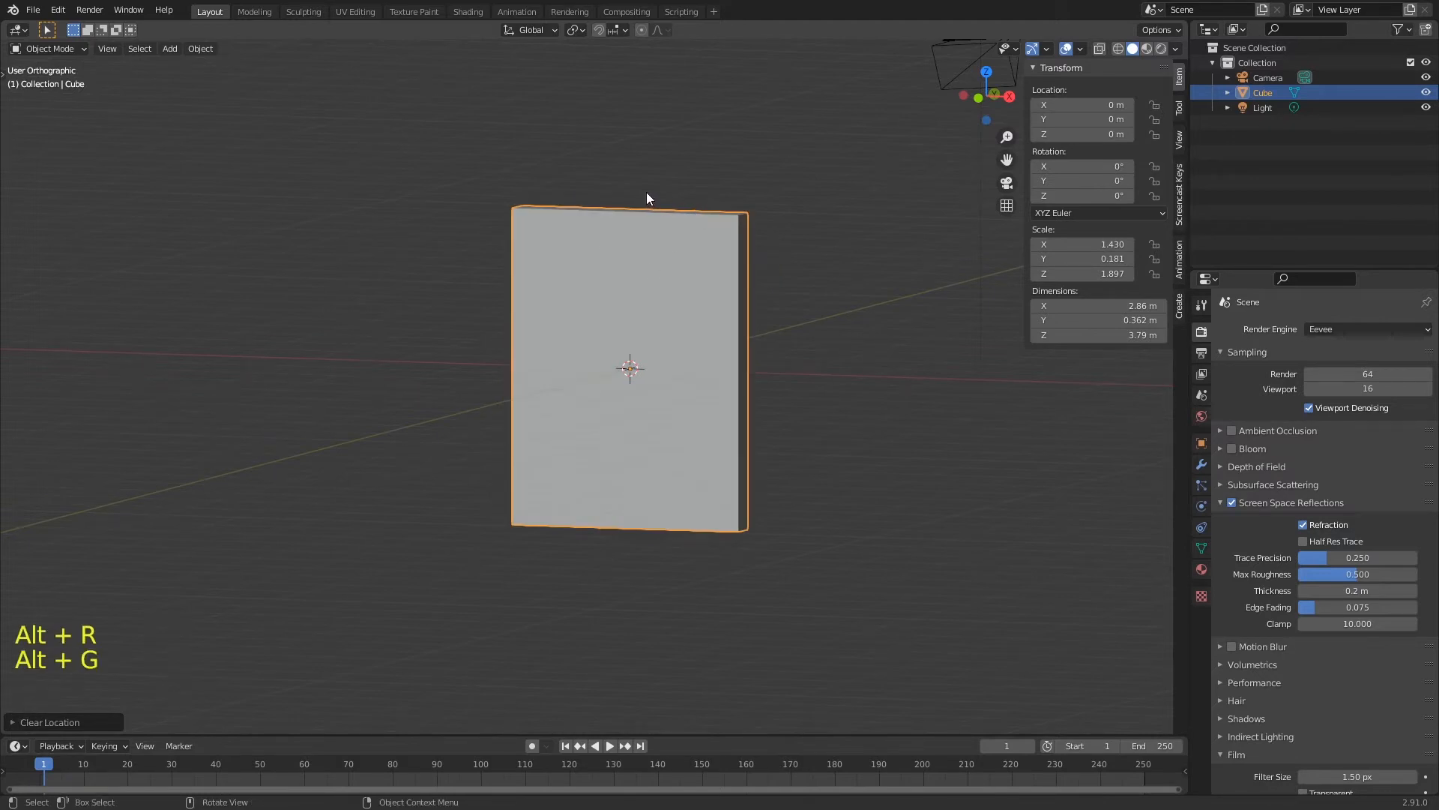
Move the slab with the Move tool's gizmo to about X -0.232 m, Y 0.067 m, Z 0.660 m.
key(t)
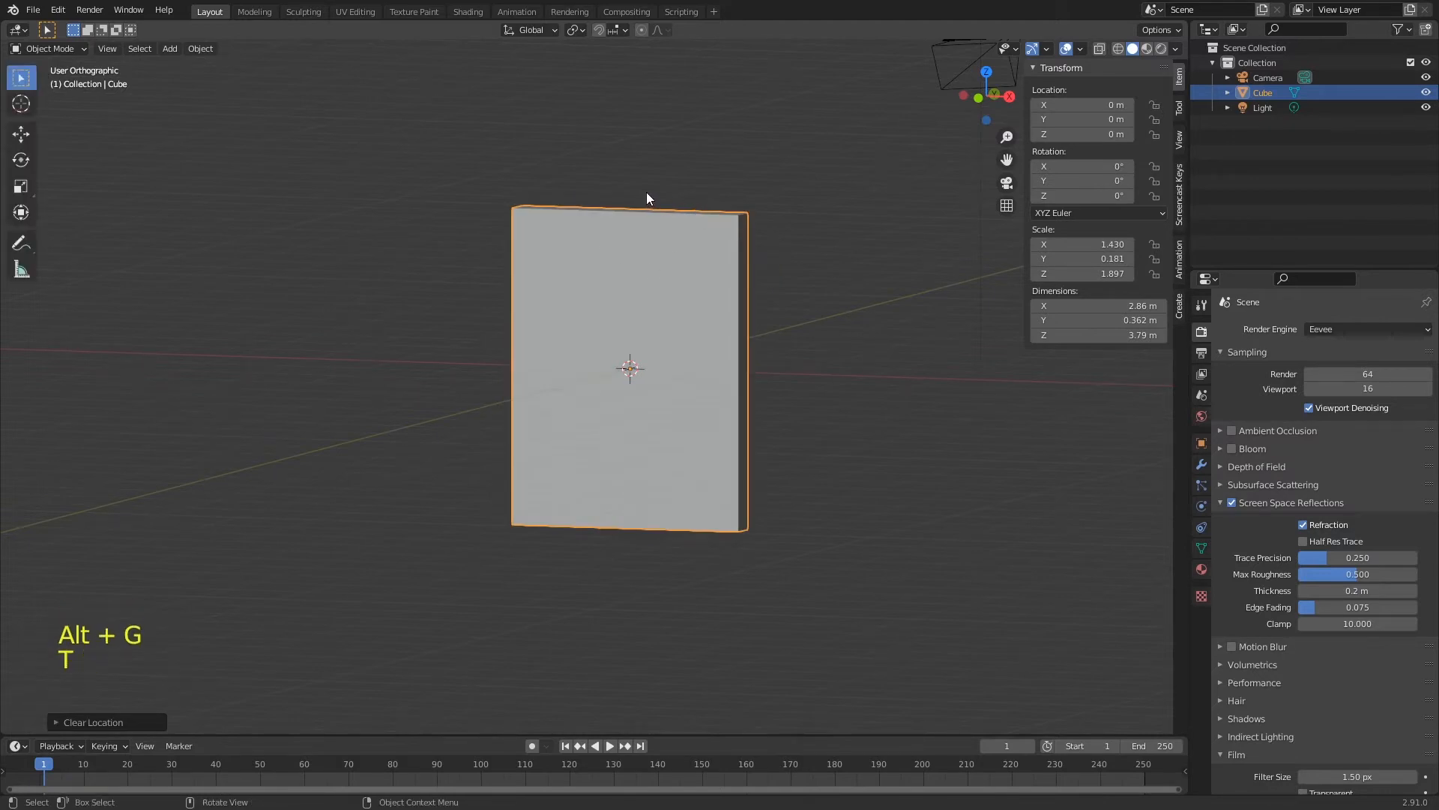
click(21, 134)
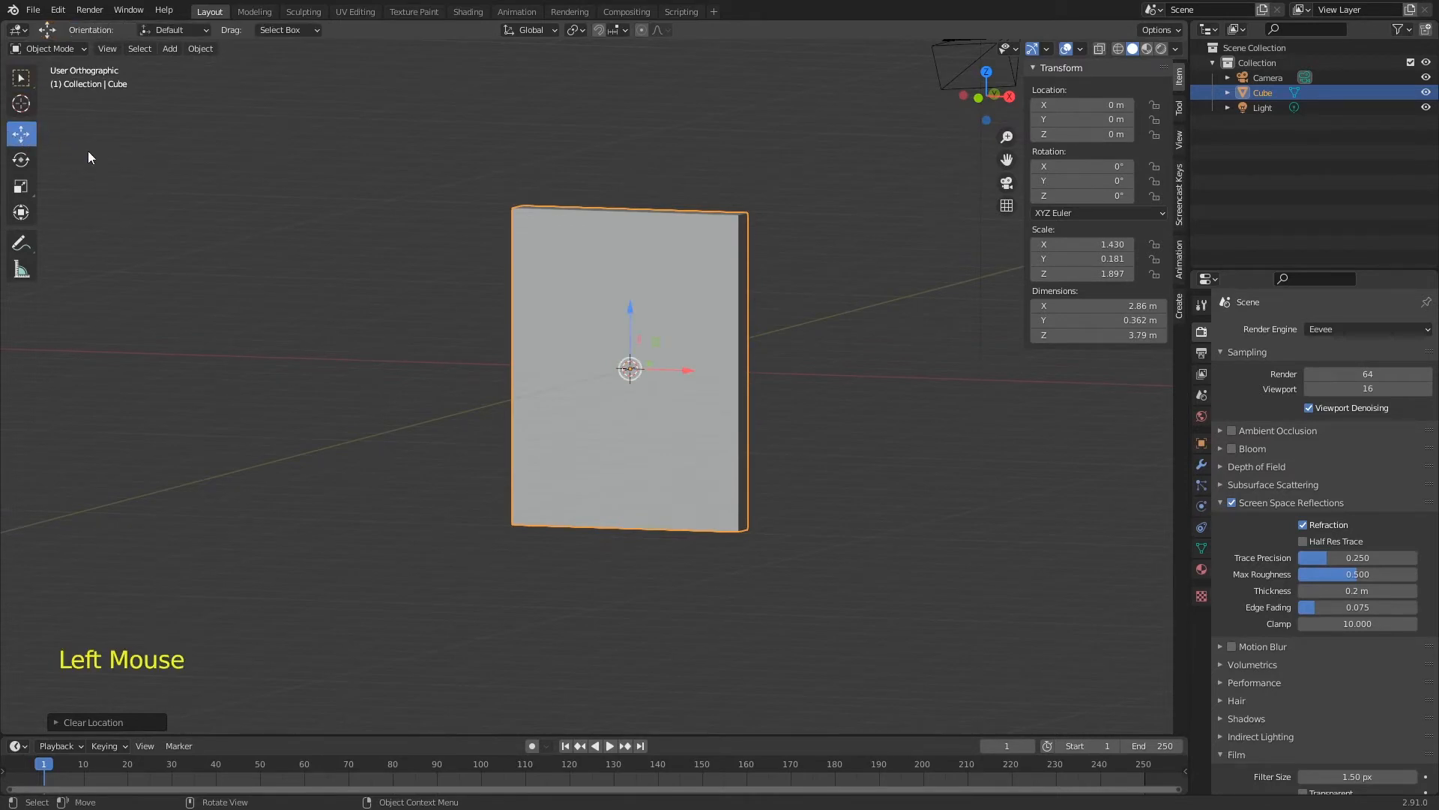
mouse_move(684, 372)
mouse_down()
mouse_move(701, 366)
mouse_move(672, 352)
mouse_up()
mouse_move(659, 322)
middle_down()
mouse_move(629, 362)
mouse_move(650, 345)
middle_up()
drag(649, 345, 620, 254)
Rotate the slab with the Rotate tool's gizmo to about X -73.1°, Y 15.9°, Z -42.1° and inspect it from several angles.
click(21, 160)
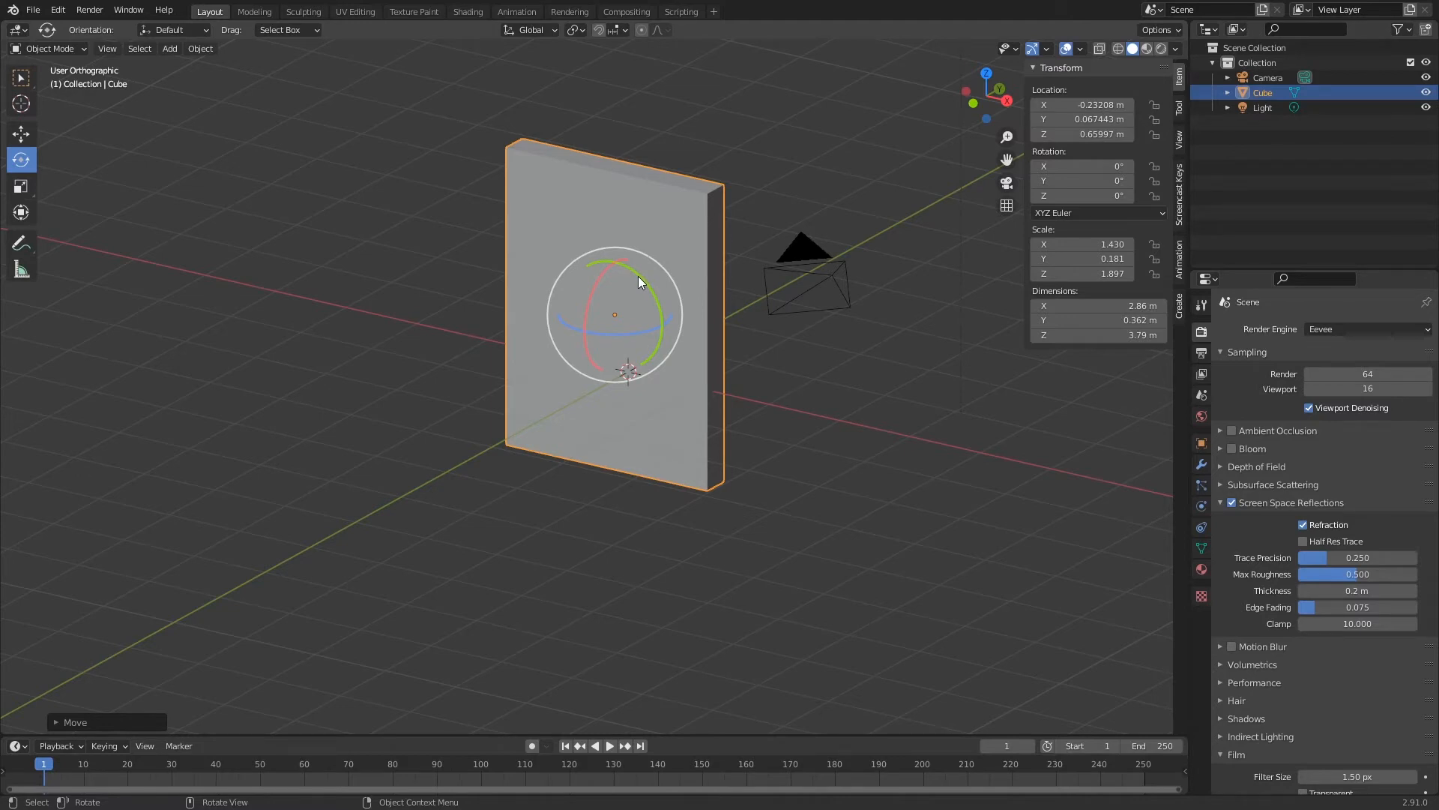
drag(638, 277, 608, 281)
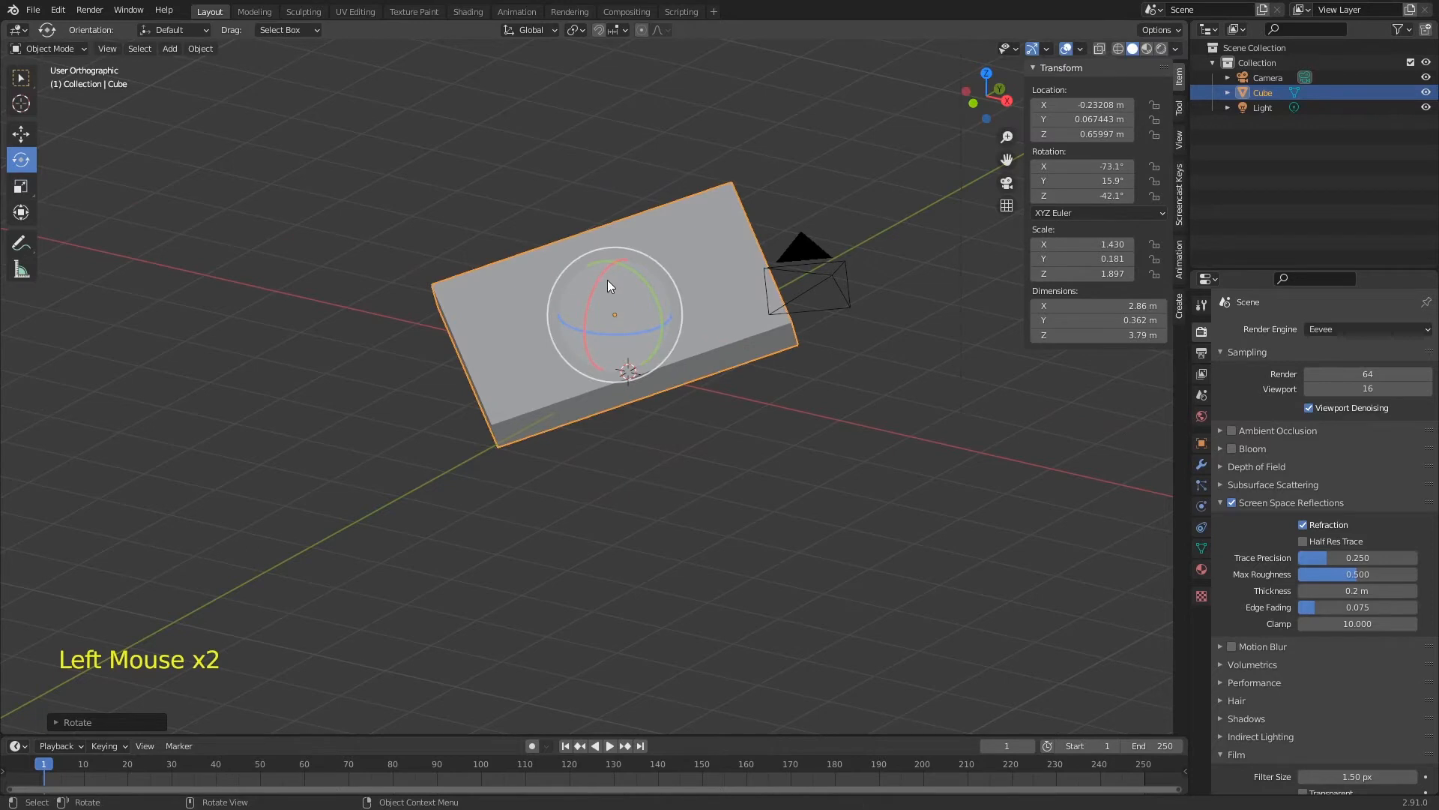
middle_drag(609, 276, 618, 362)
middle_drag(641, 289, 586, 254)
key(KP_1)
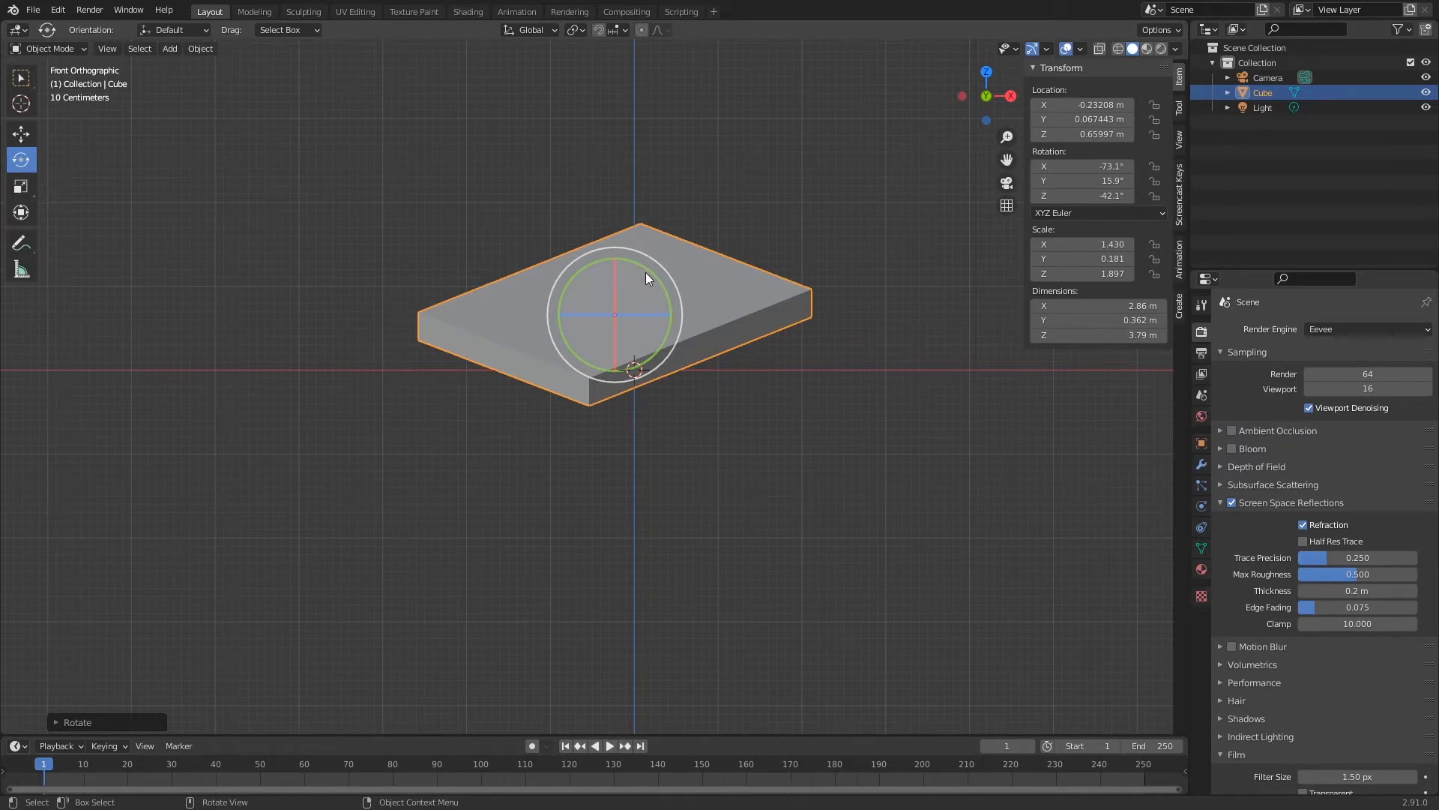
middle_drag(688, 303, 582, 372)
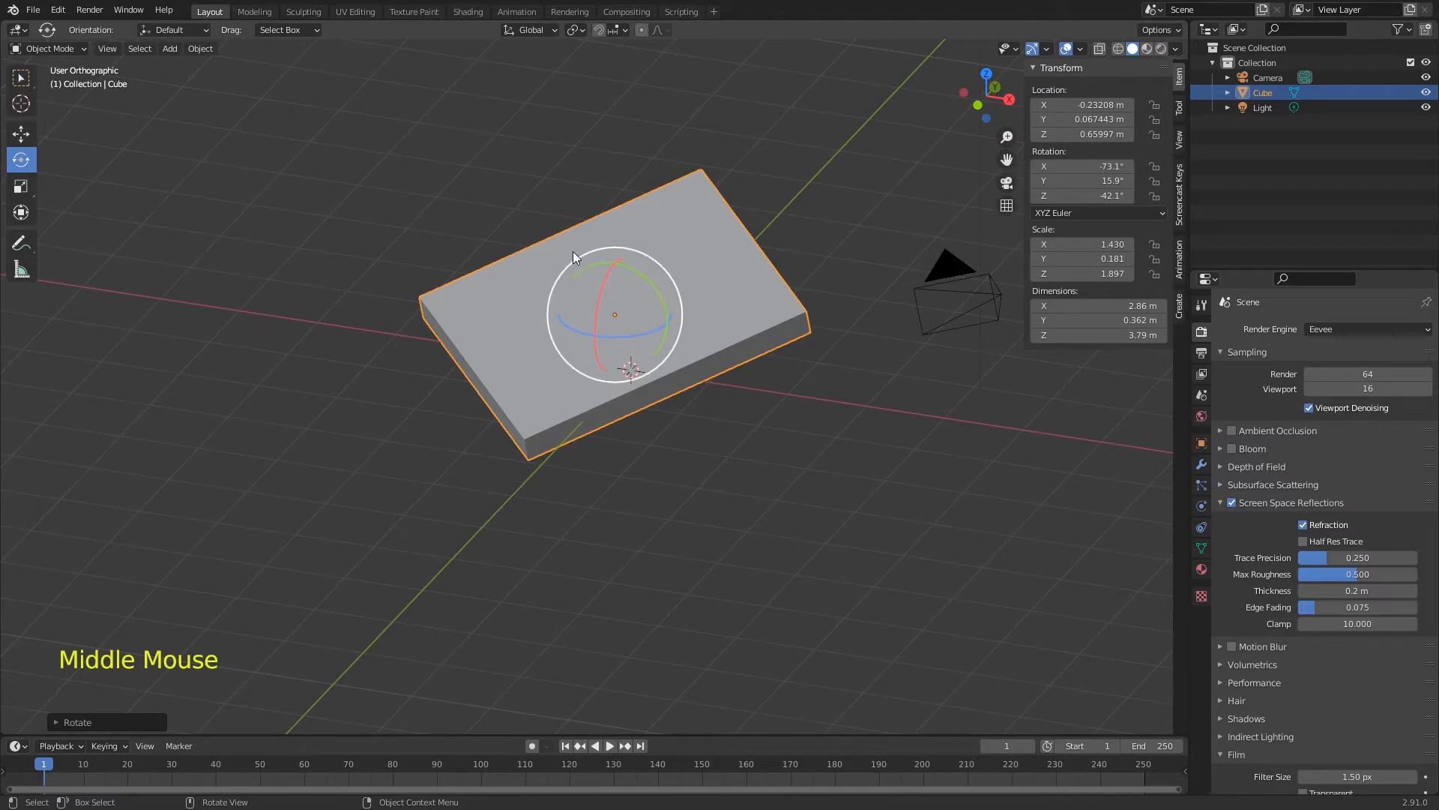
Switch the transform orientation to Local and inspect the rotation gizmo on the tilted slab.
click(526, 30)
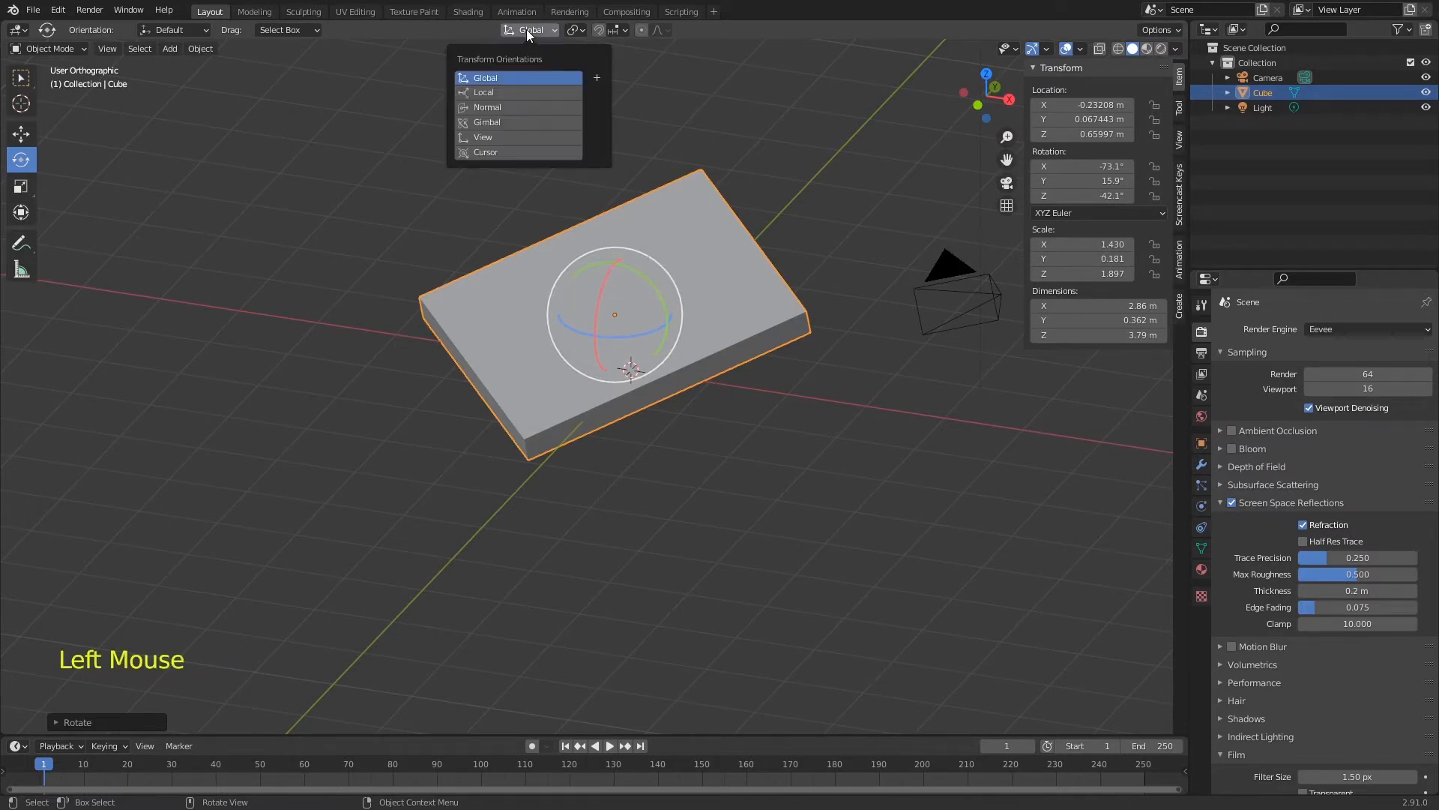
click(509, 90)
middle_drag(592, 176, 642, 312)
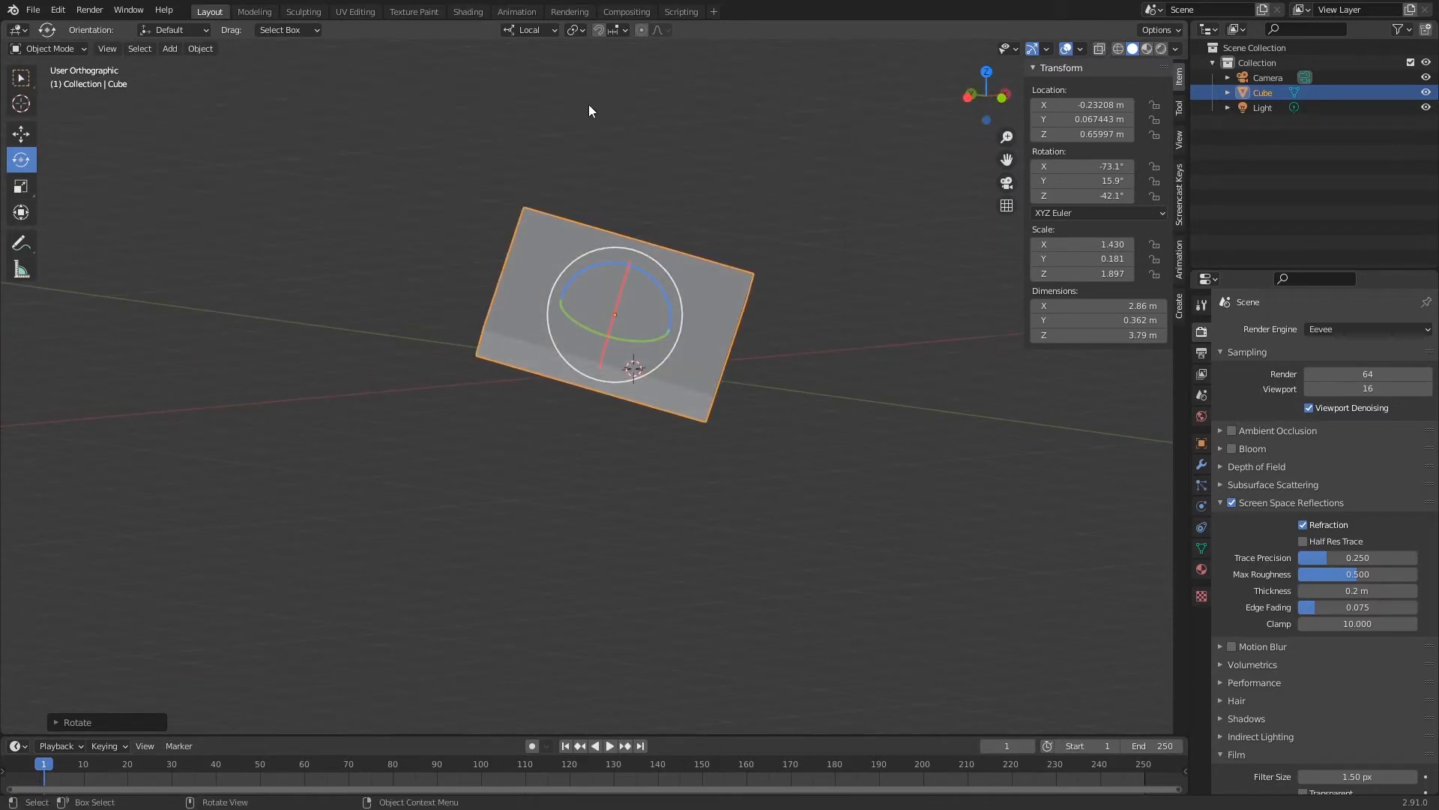
Clear the slab's rotation and rotate it about 62.6° around its local Z axis with the gizmo.
key(alt+r)
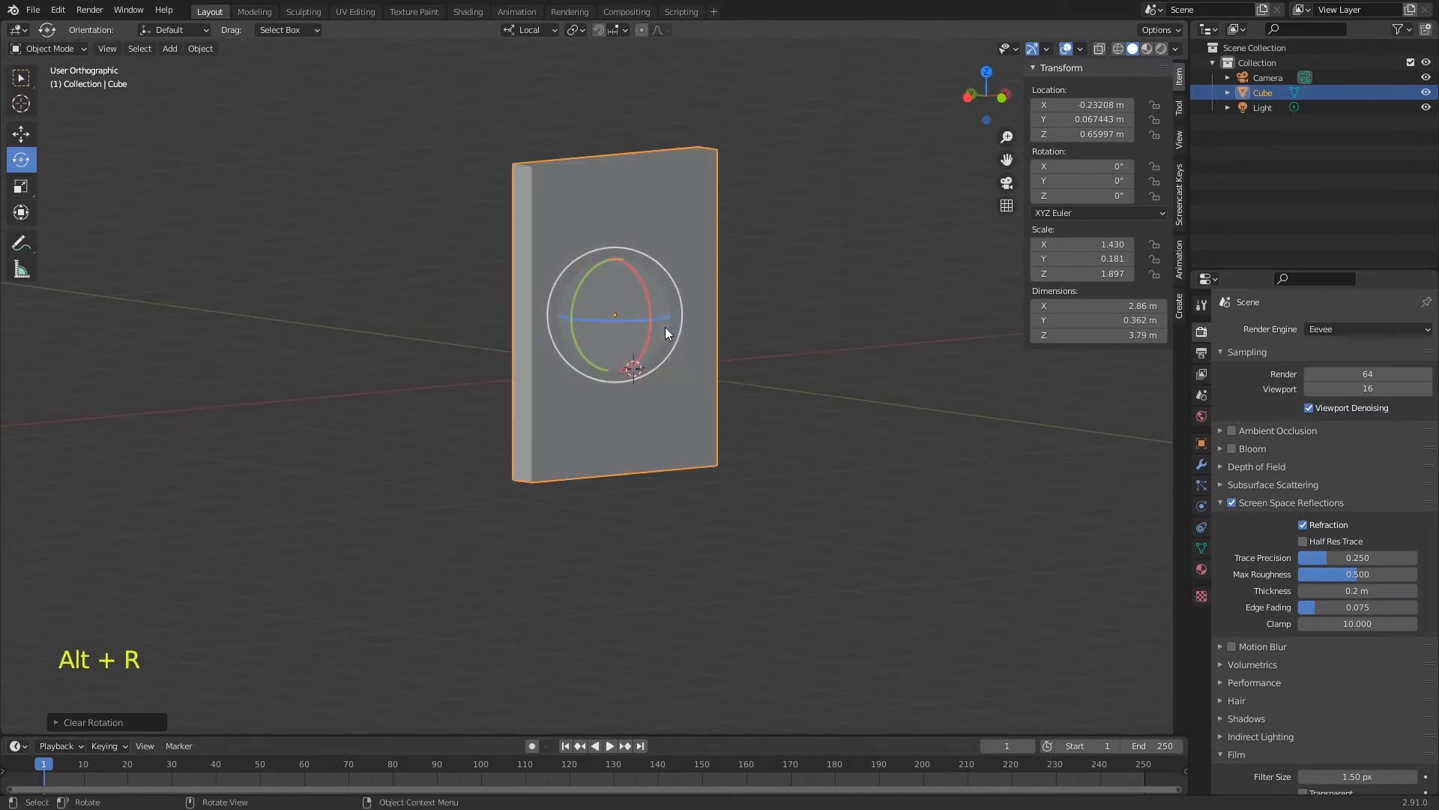
middle_drag(674, 326, 626, 410)
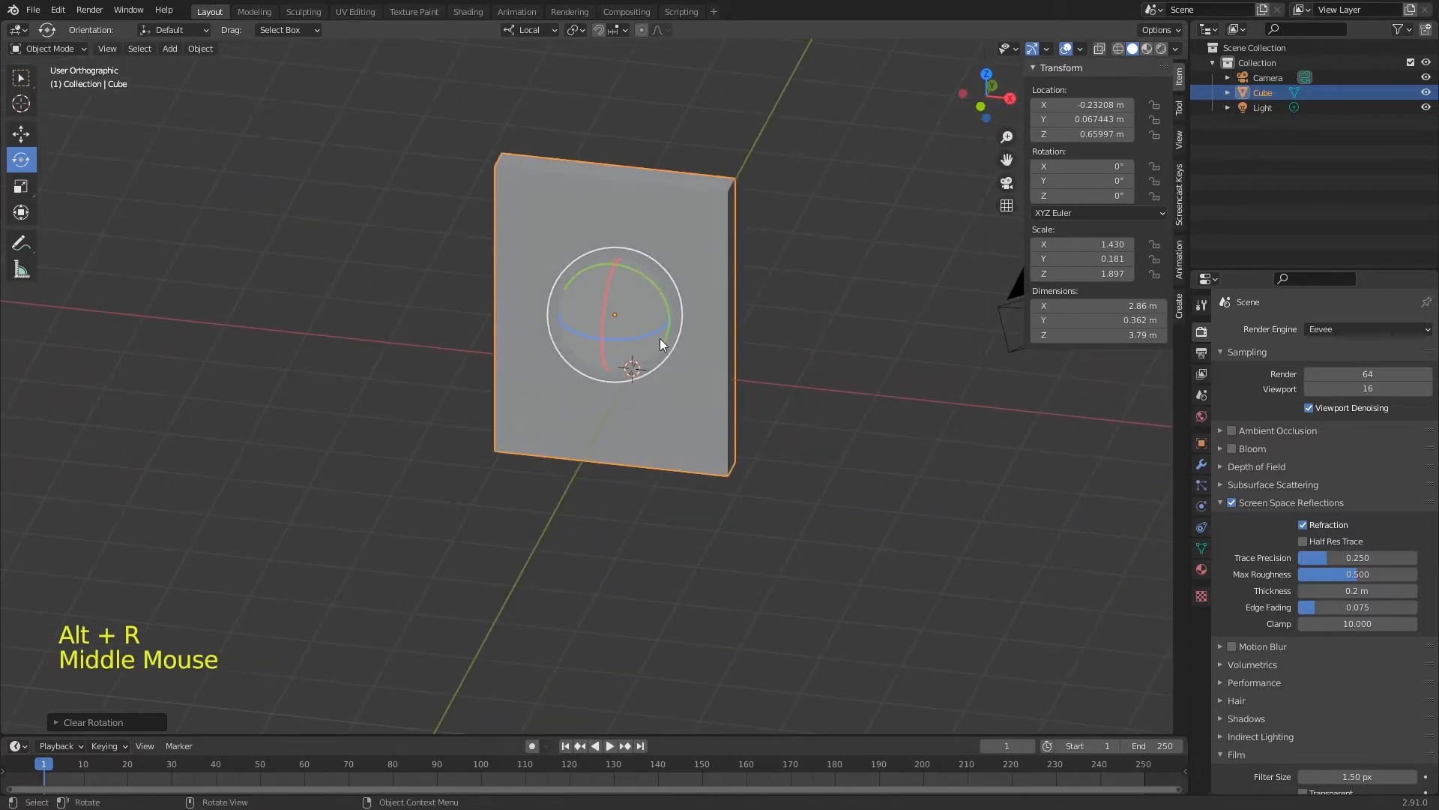
drag(659, 331, 652, 272)
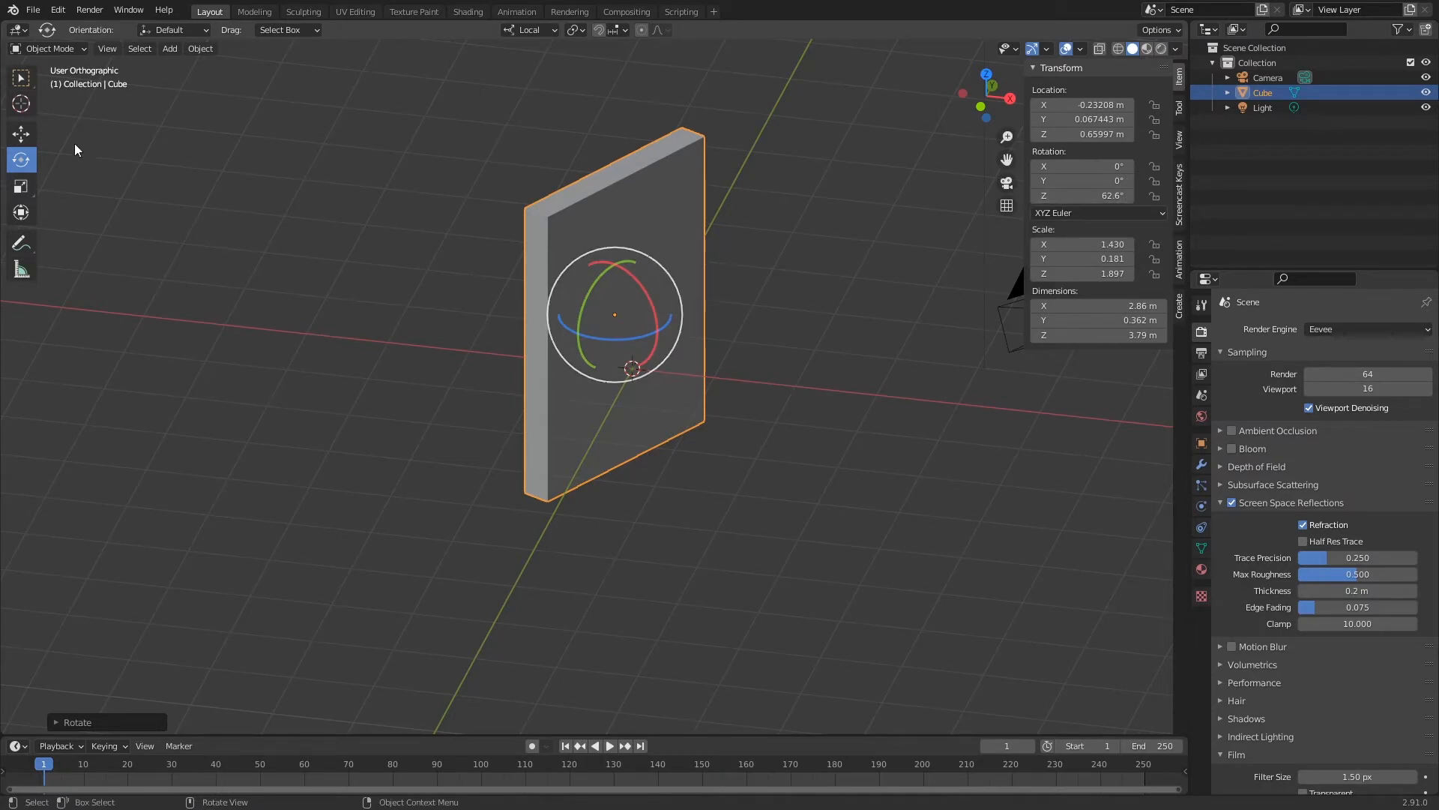
Move the slab with the Move tool's local gizmo to about X -0.236 m, Y 0.061 m, Z 0.413 m.
click(21, 134)
middle_drag(645, 293, 615, 315)
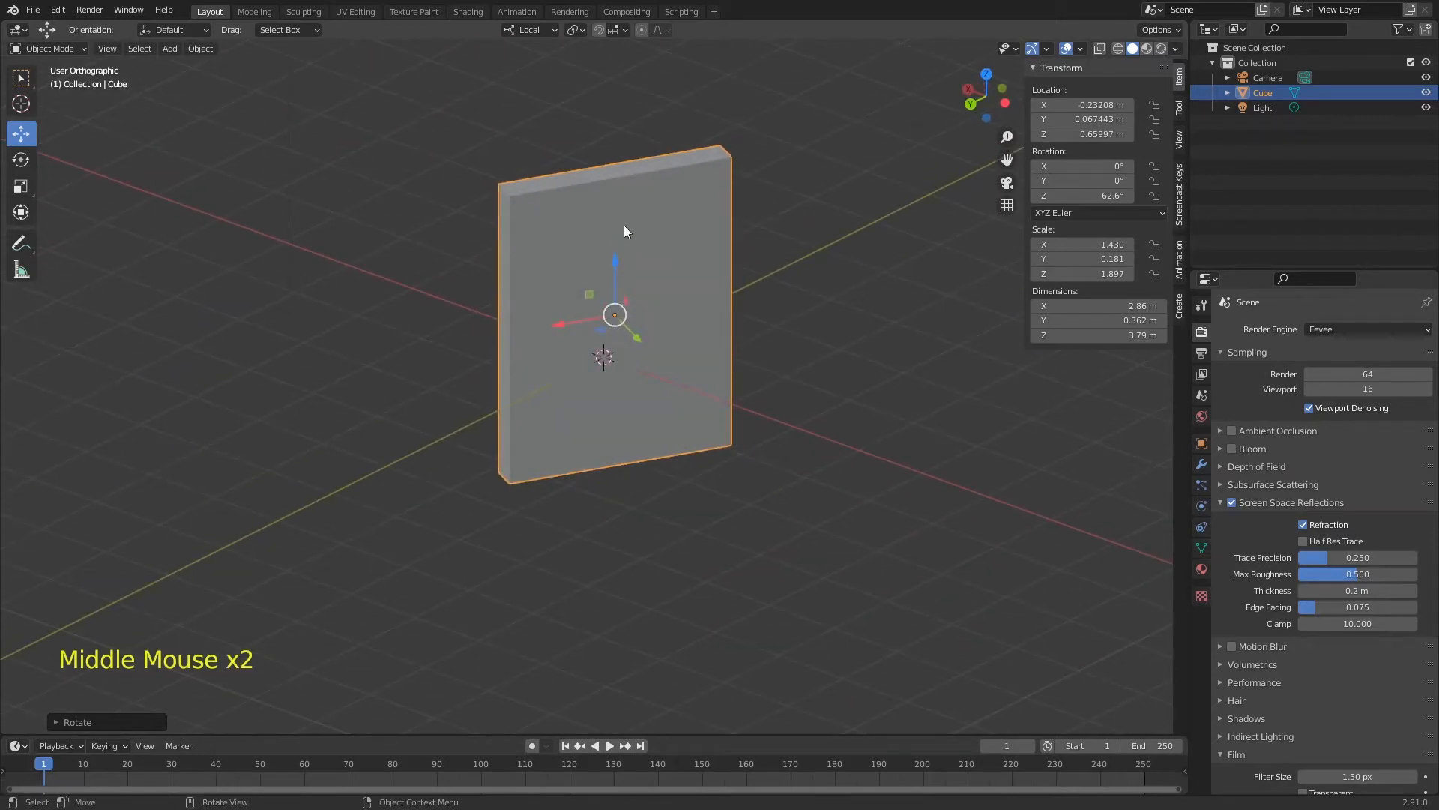
mouse_move(614, 283)
mouse_down()
mouse_move(620, 231)
mouse_move(621, 287)
mouse_up()
drag(569, 343, 539, 293)
Switch the transform orientation back to Global, and clear the slab's rotation in the front view.
click(537, 29)
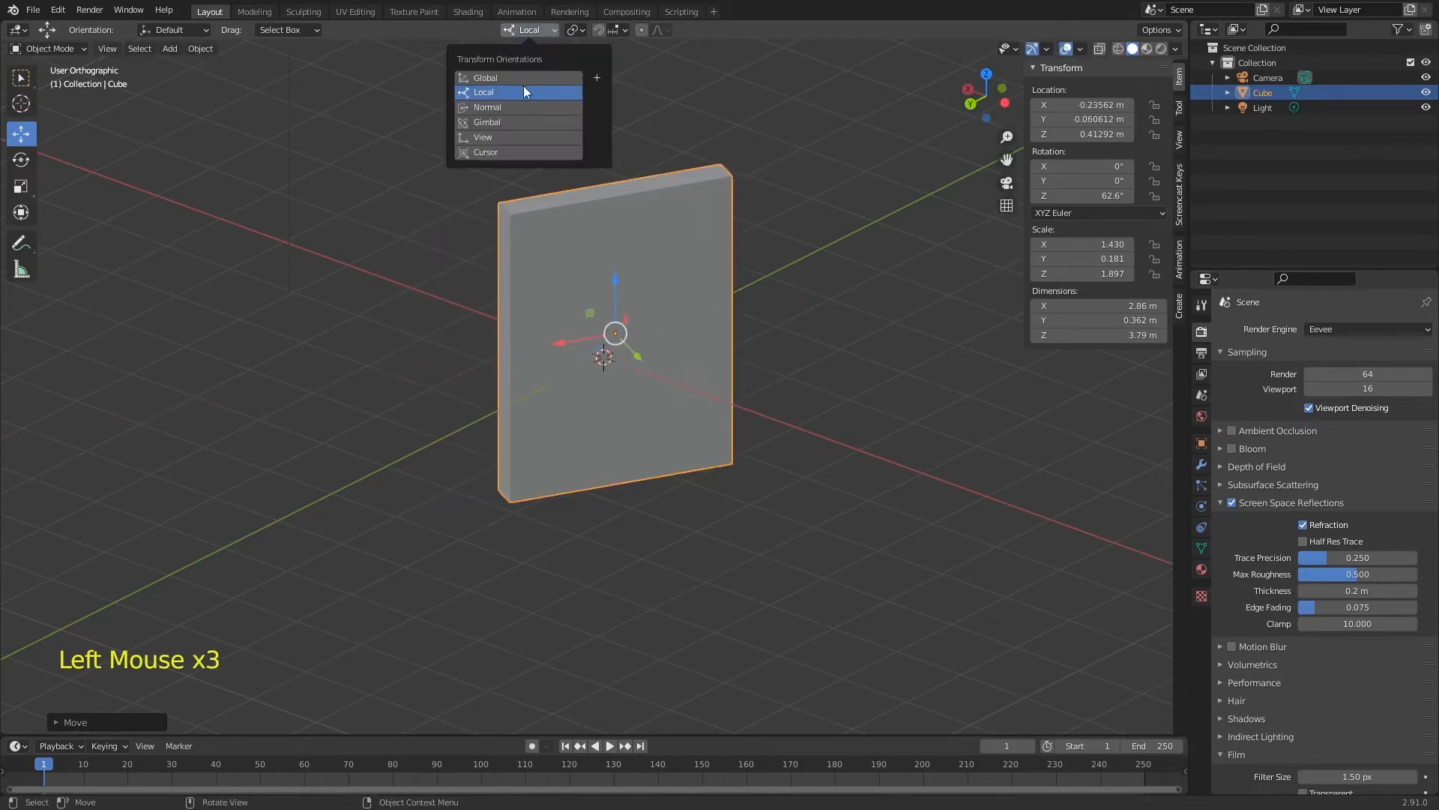
click(518, 77)
middle_drag(547, 165, 660, 223)
key(KP_1)
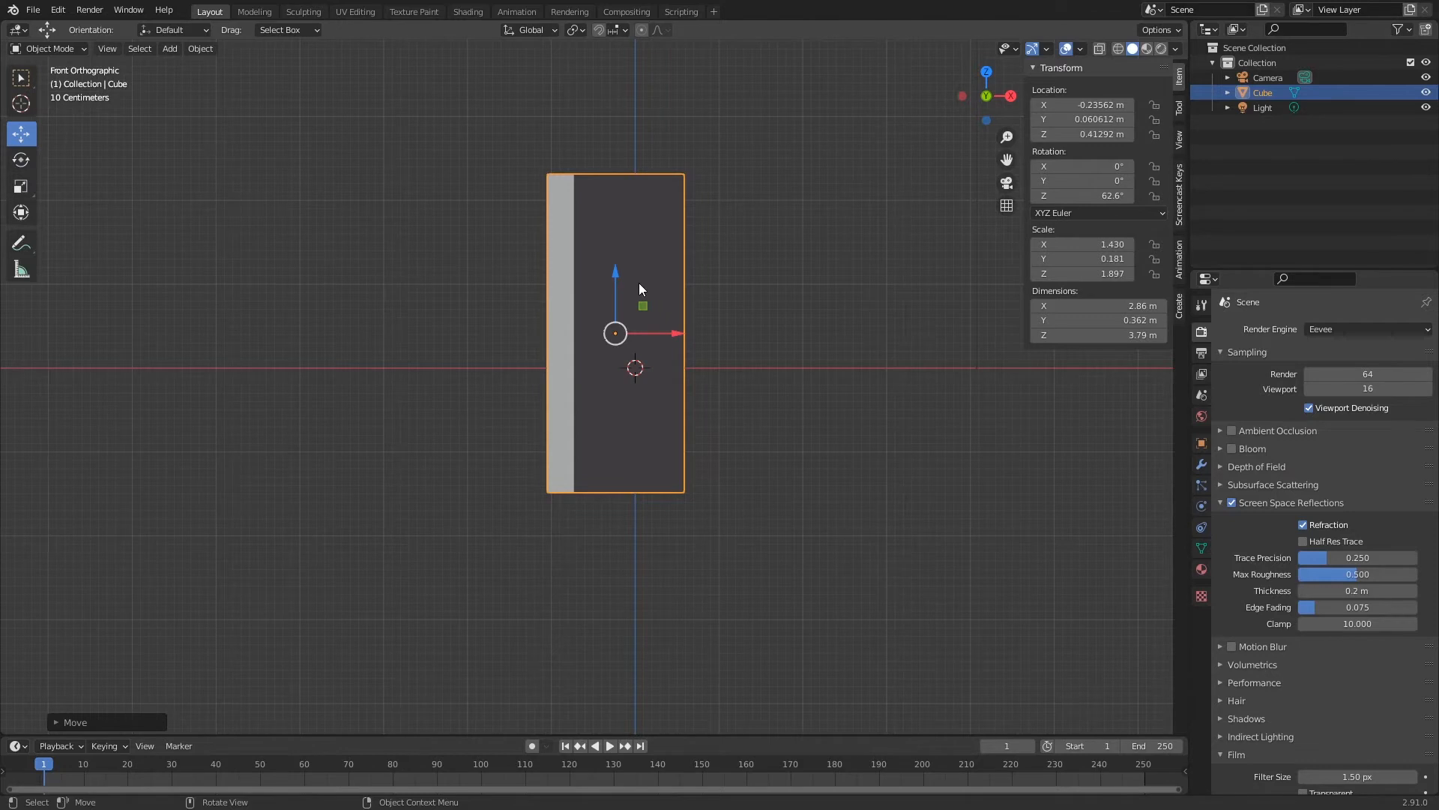
key(alt+r)
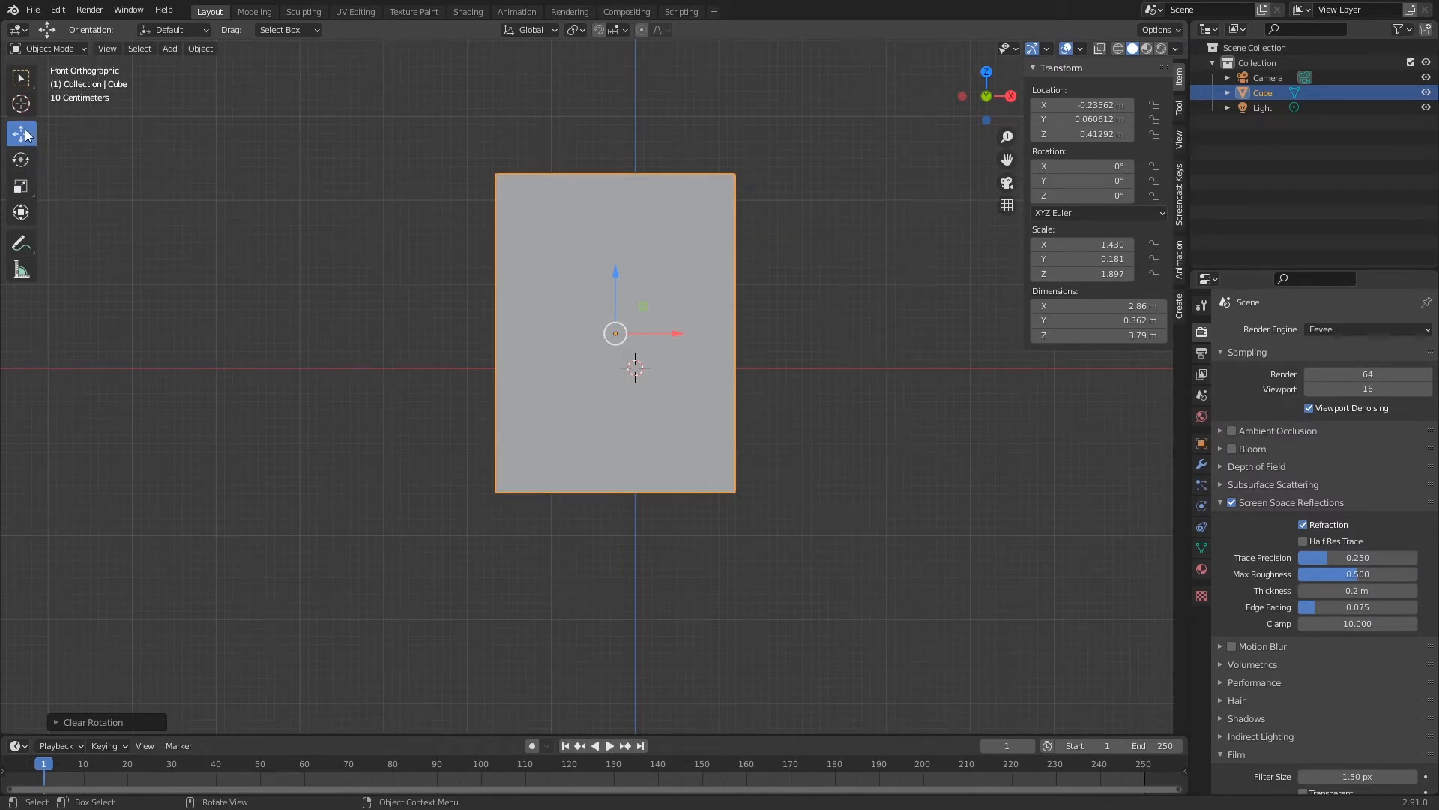
In the front view, move the slab freely to about X -0.254 m, Z 0.529 m and rotate it about 61.9°.
key(g)
click(629, 213)
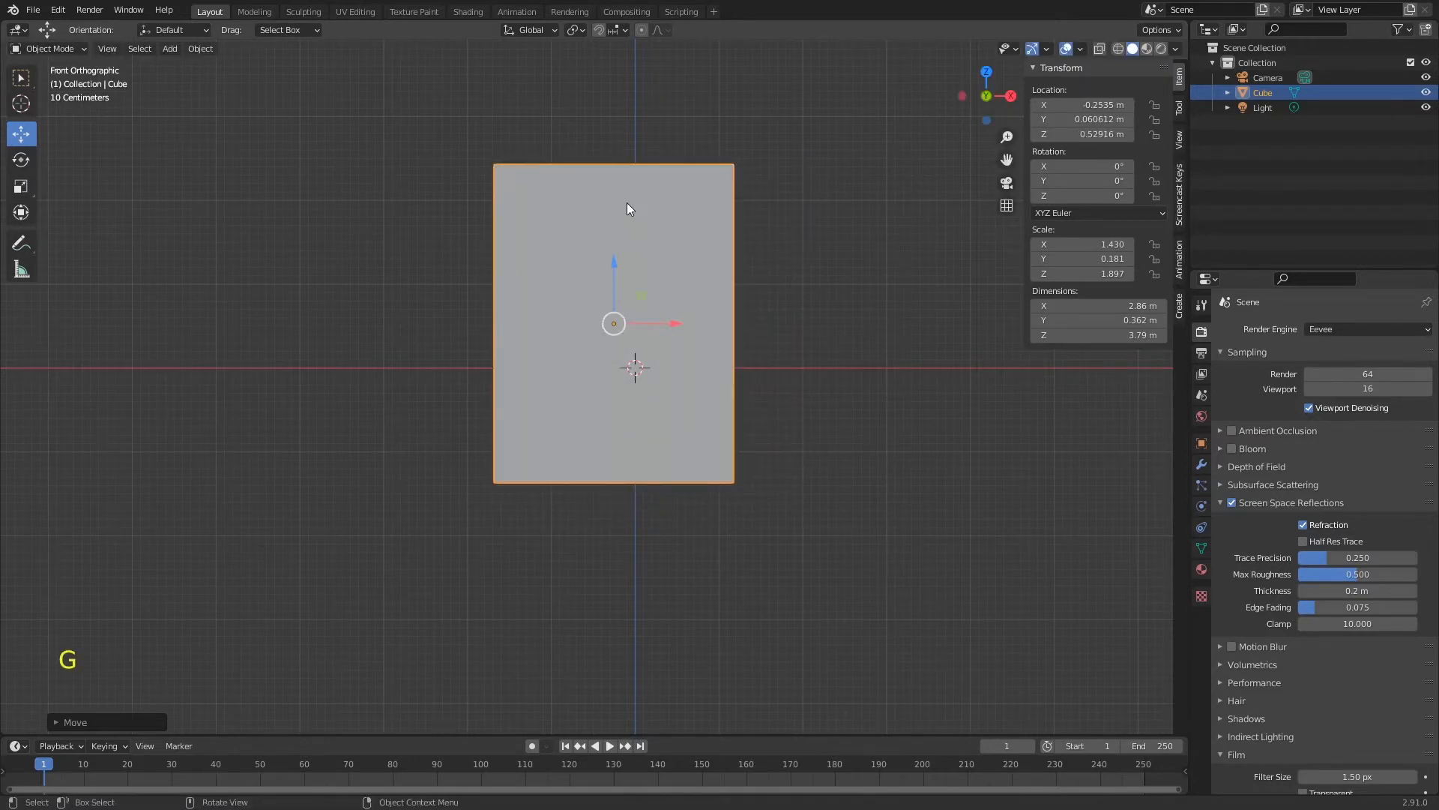
key(r)
click(756, 301)
Scale the rotated slab along the global X axis to scale values of about 1.605 in X and 2.623 in Z.
key(s)
key(y)
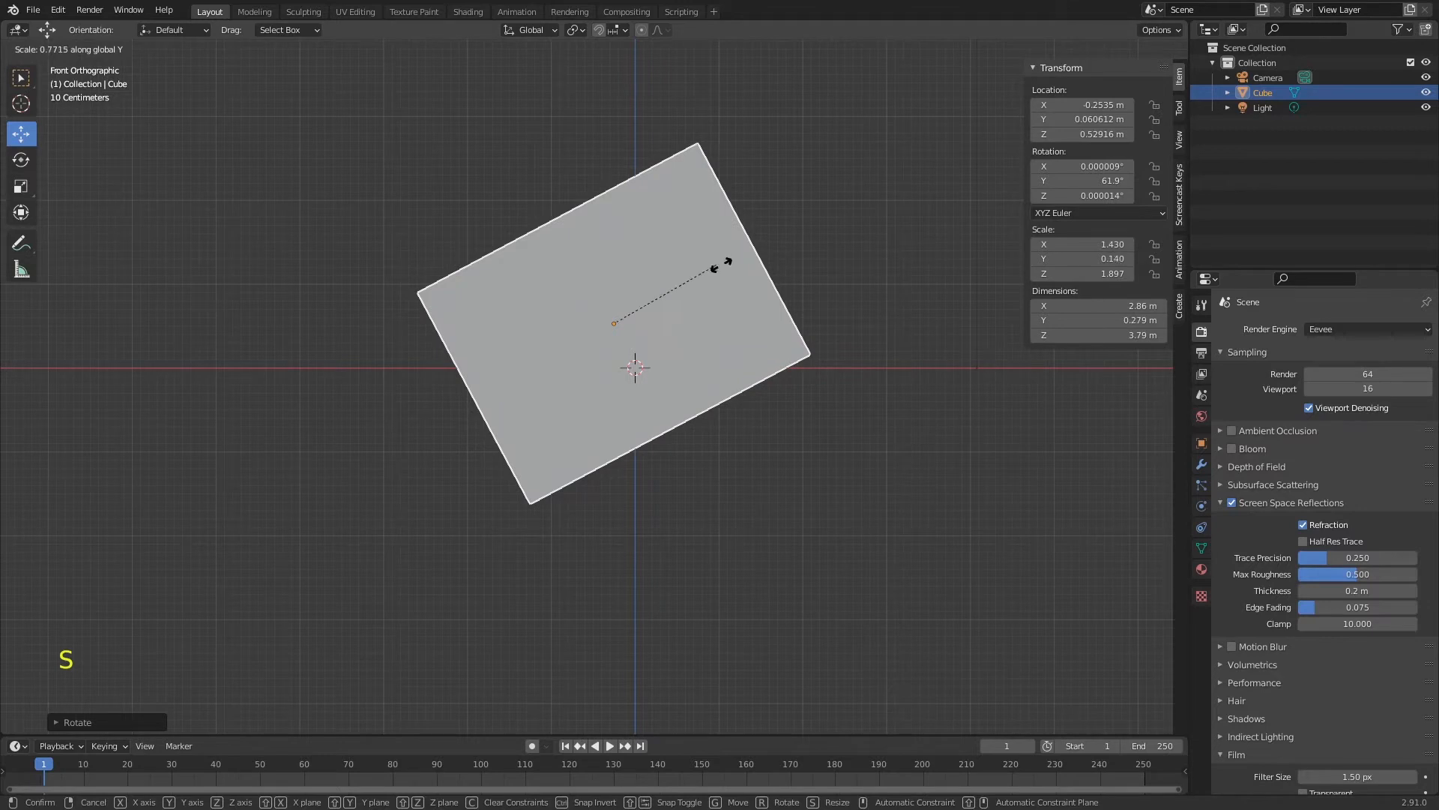
key(x)
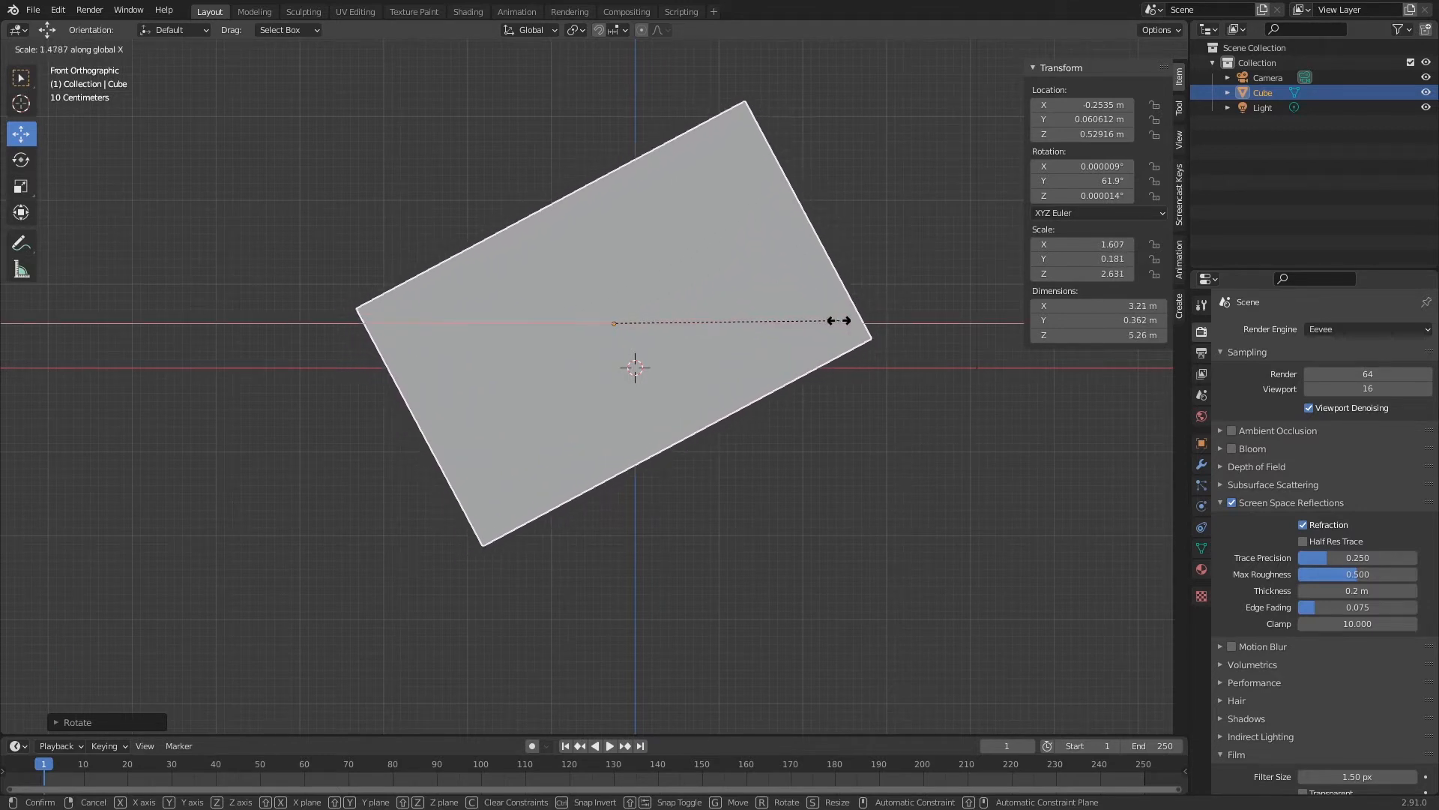
click(838, 321)
Switch the transform orientation to Local and scale the slab along its local X axis to about 2.868.
click(549, 30)
click(529, 93)
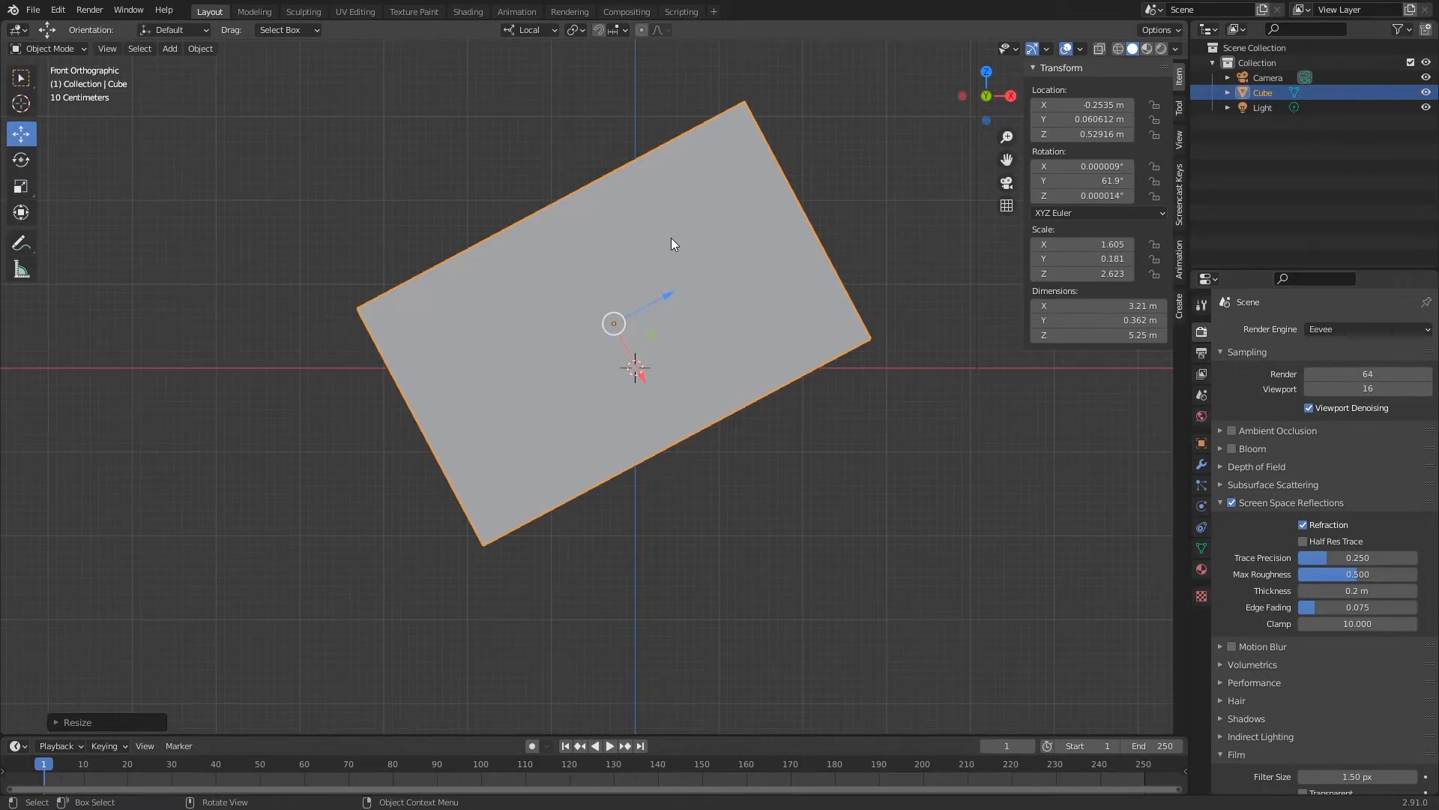
key(s)
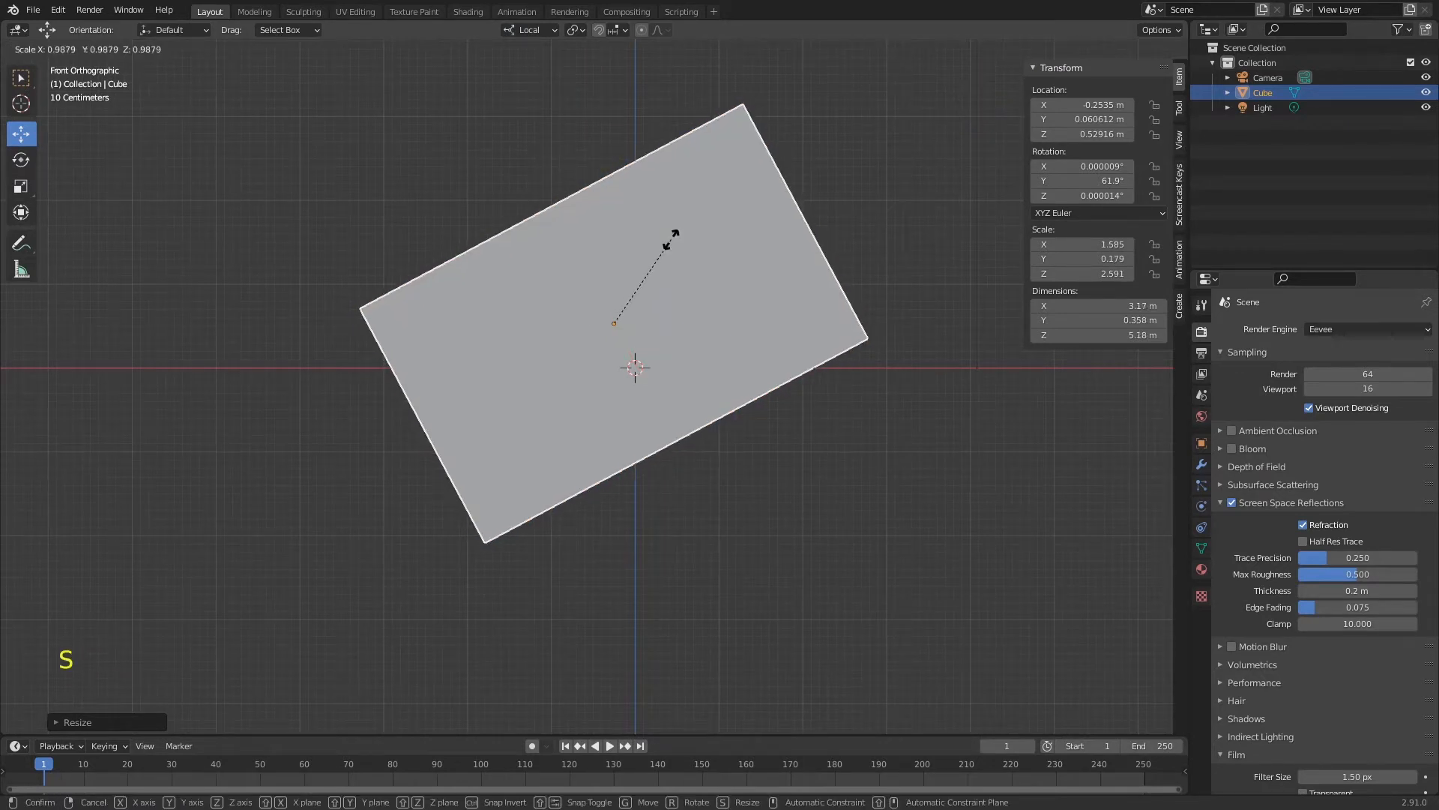
key(x)
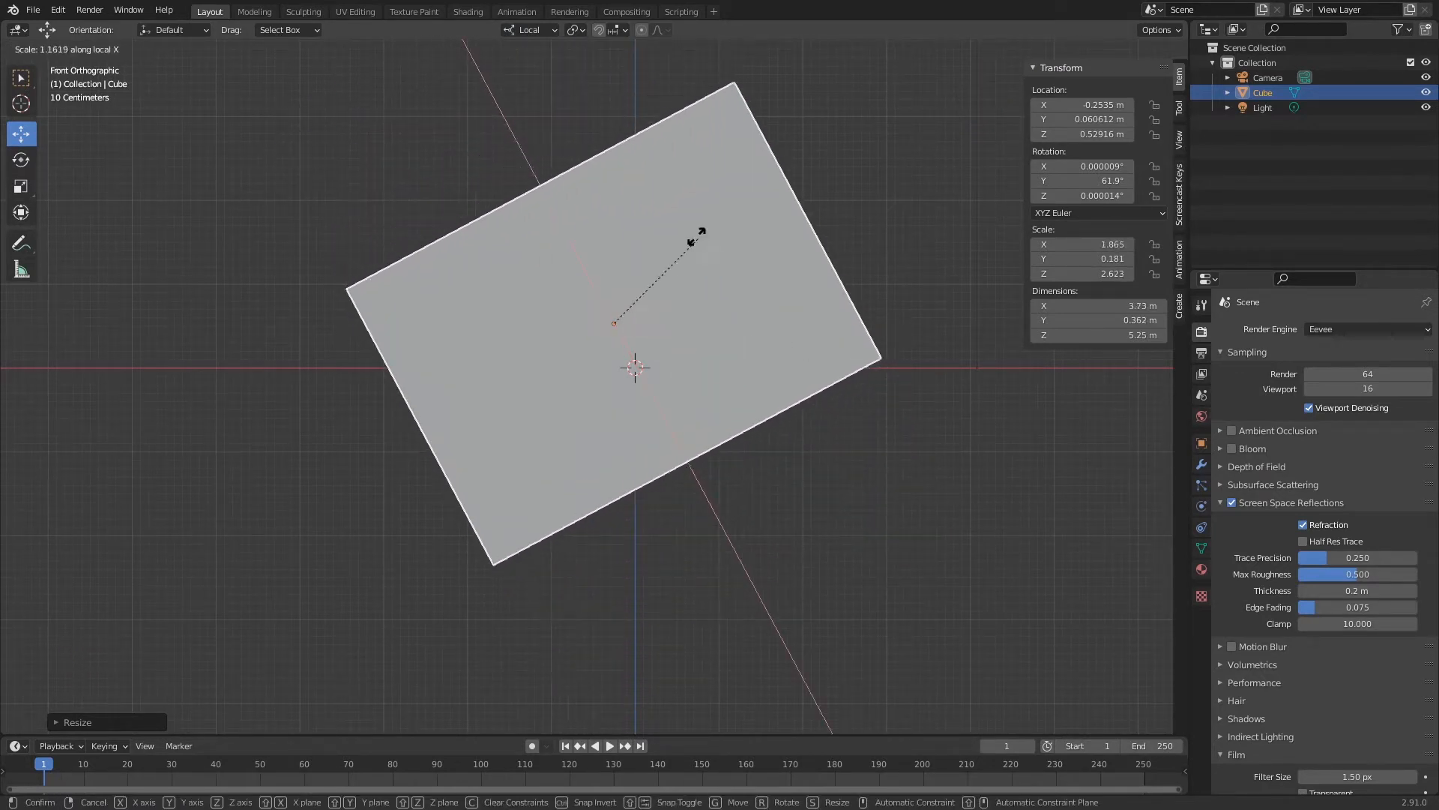
click(797, 348)
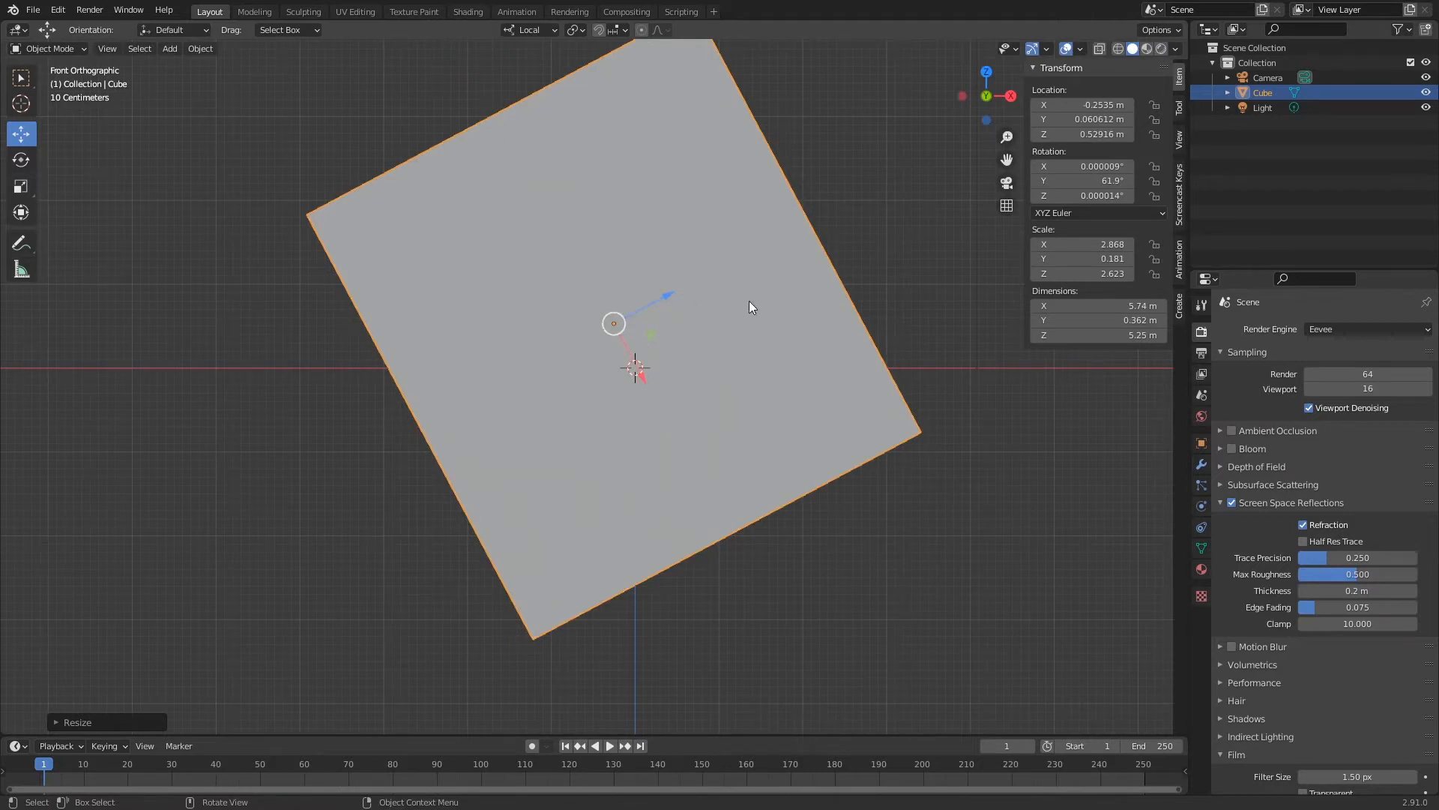
key(s)
key(x)
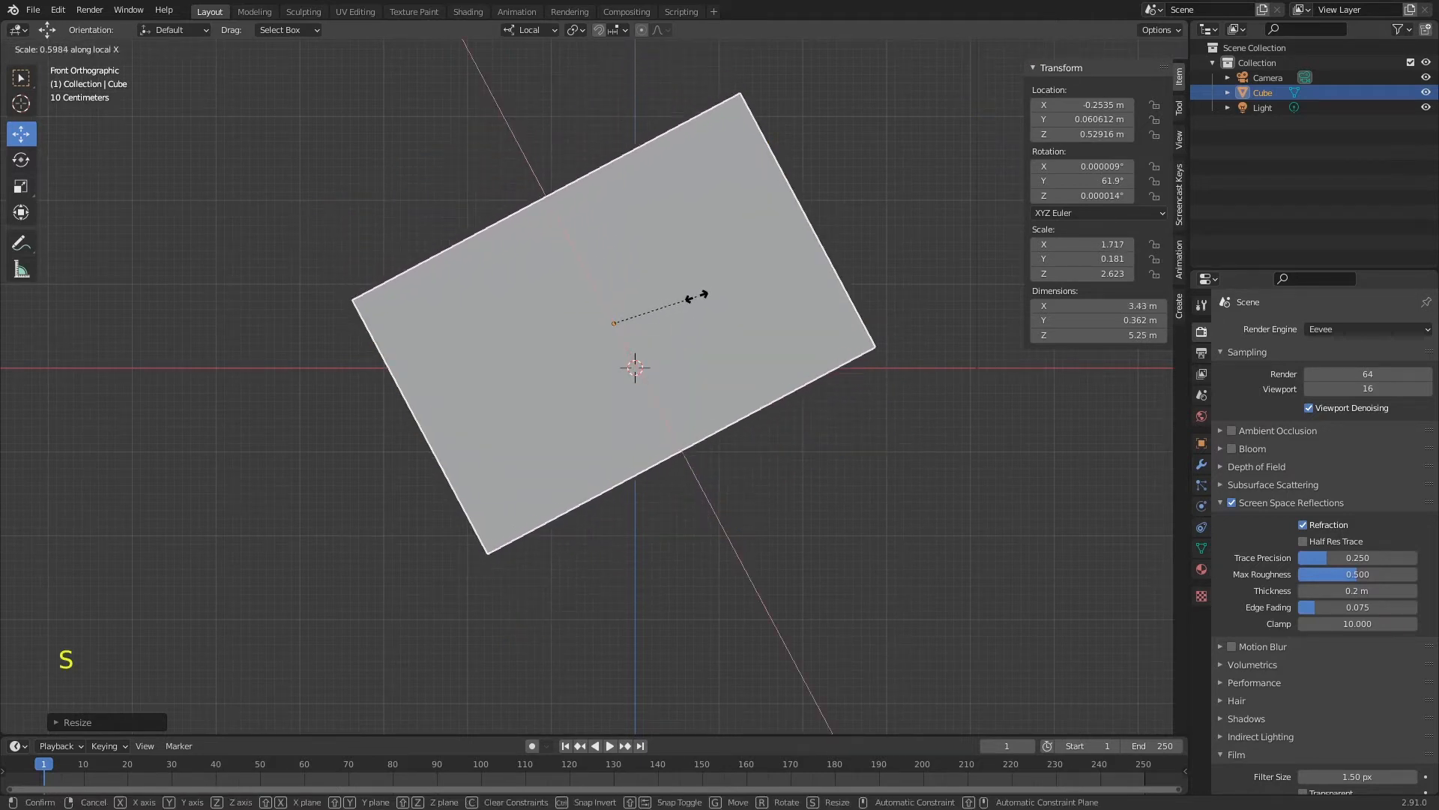
key(x)
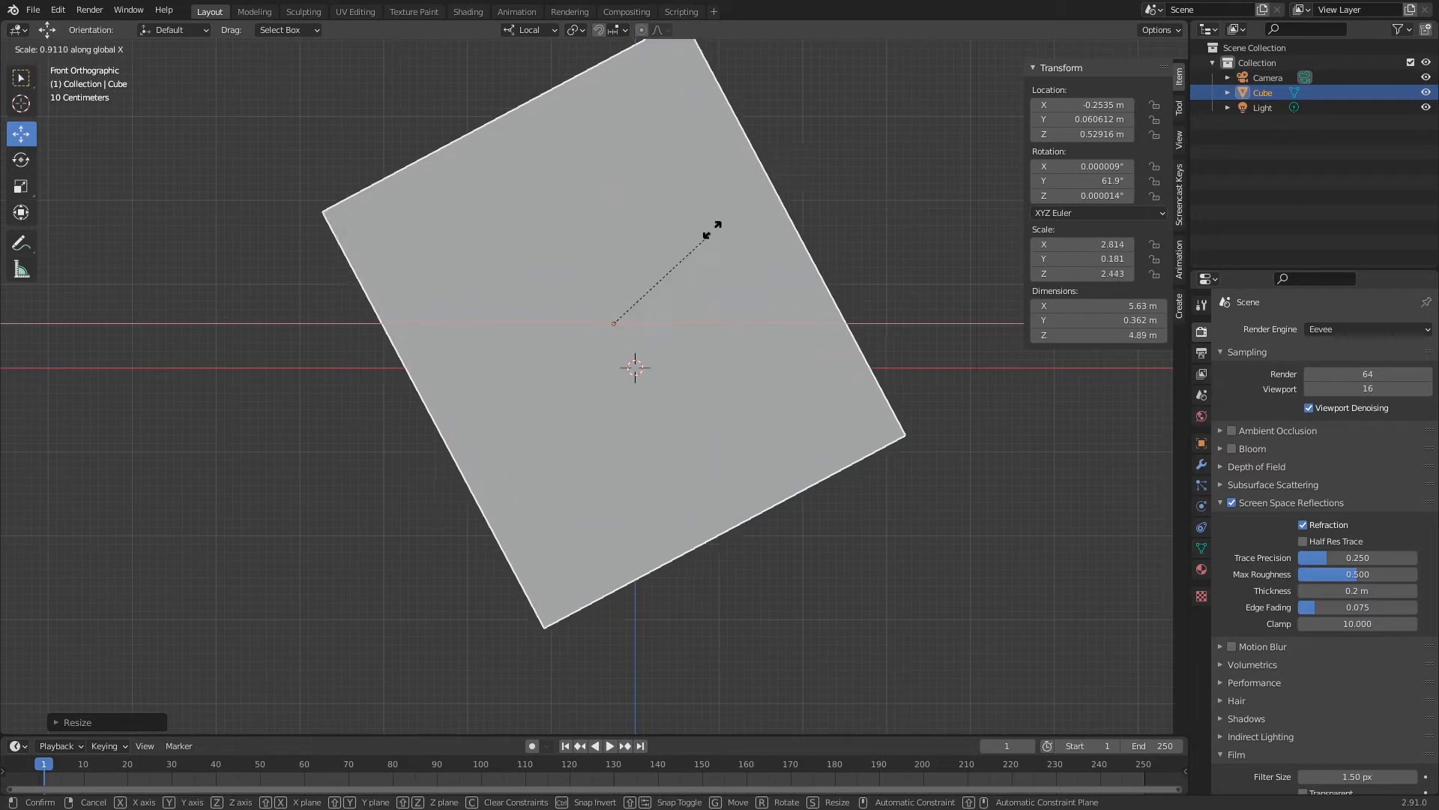
key(Escape)
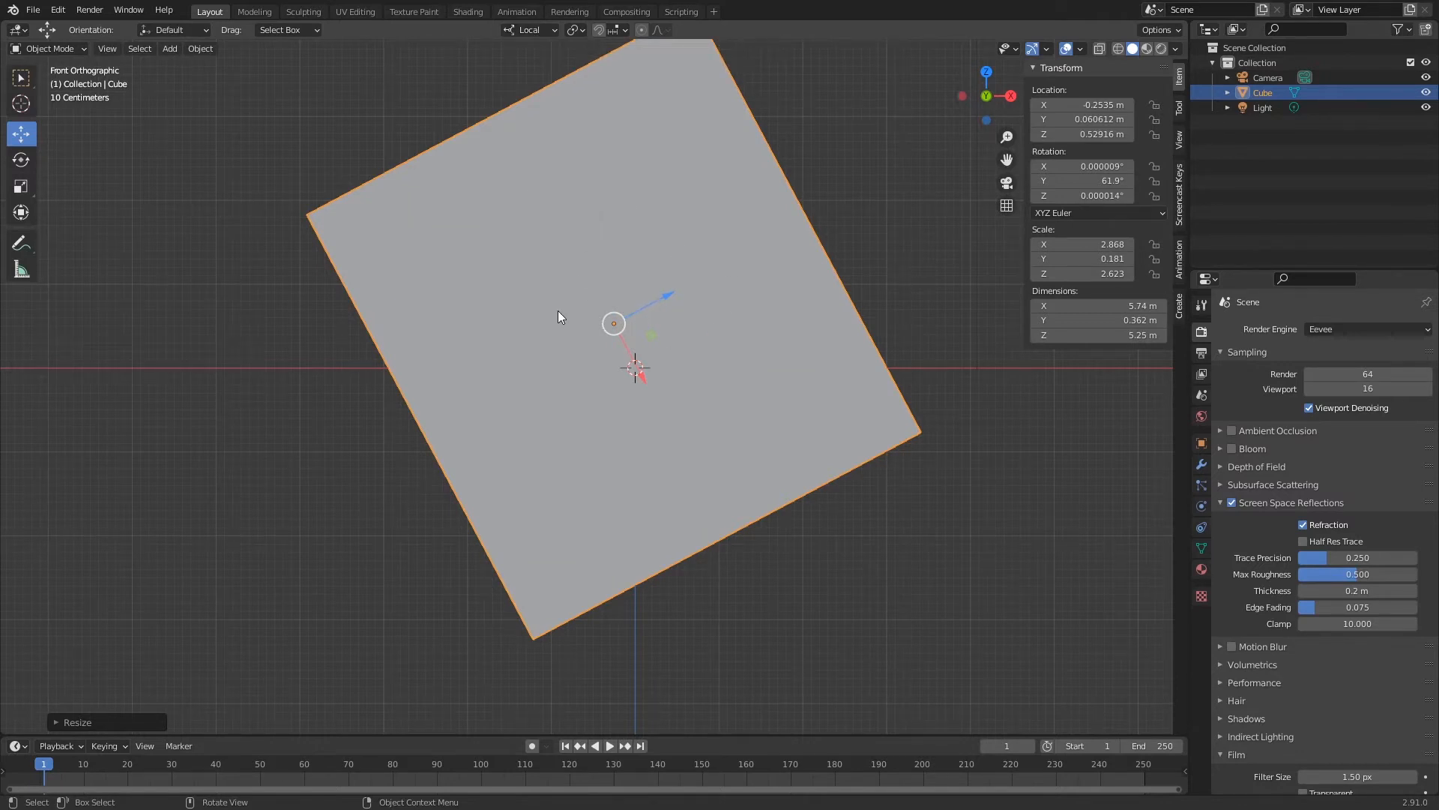
Activate the Rotate tool and view the slab from several angles, ending in the front view.
click(21, 159)
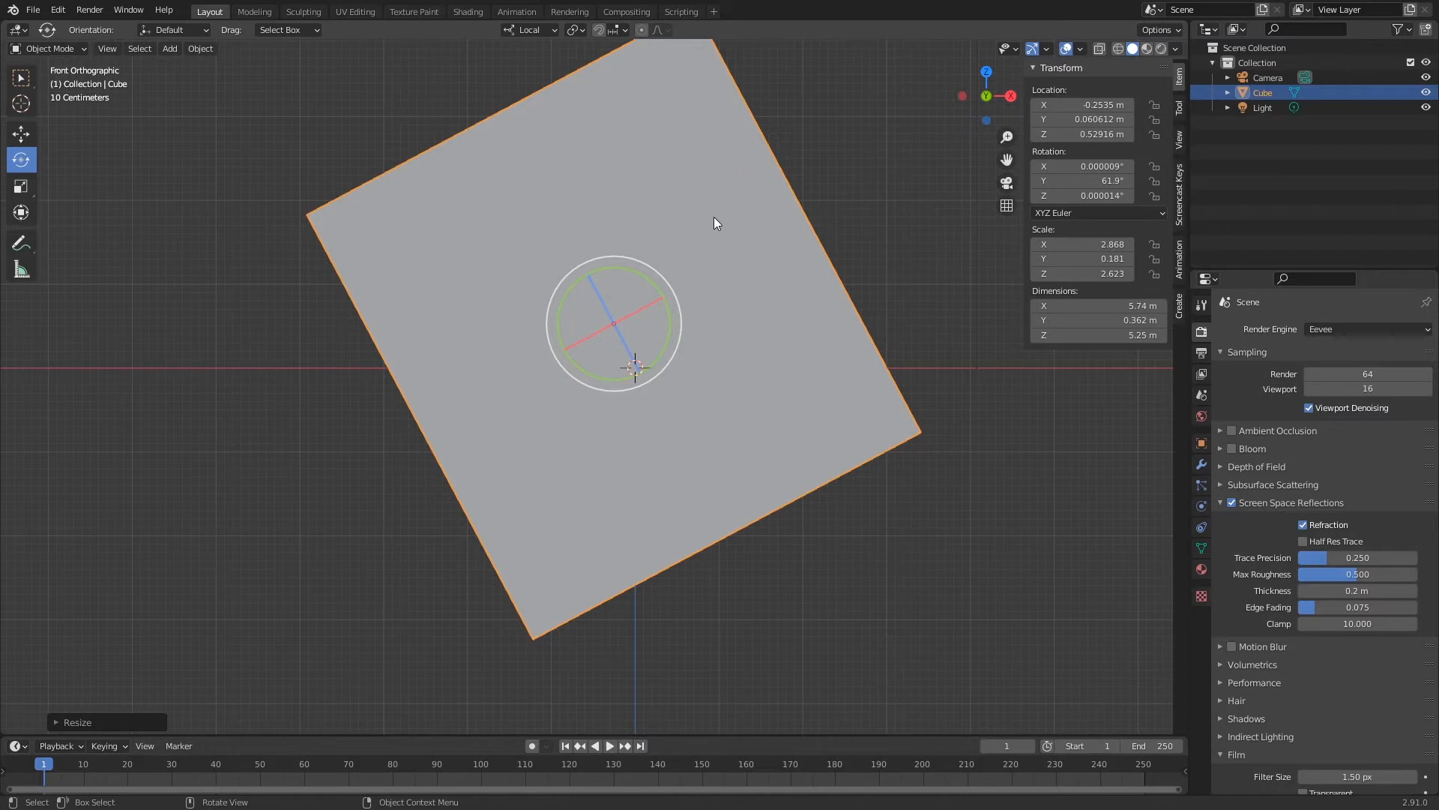
ctrl+middle_drag(716, 205, 629, 206)
key(KP_1)
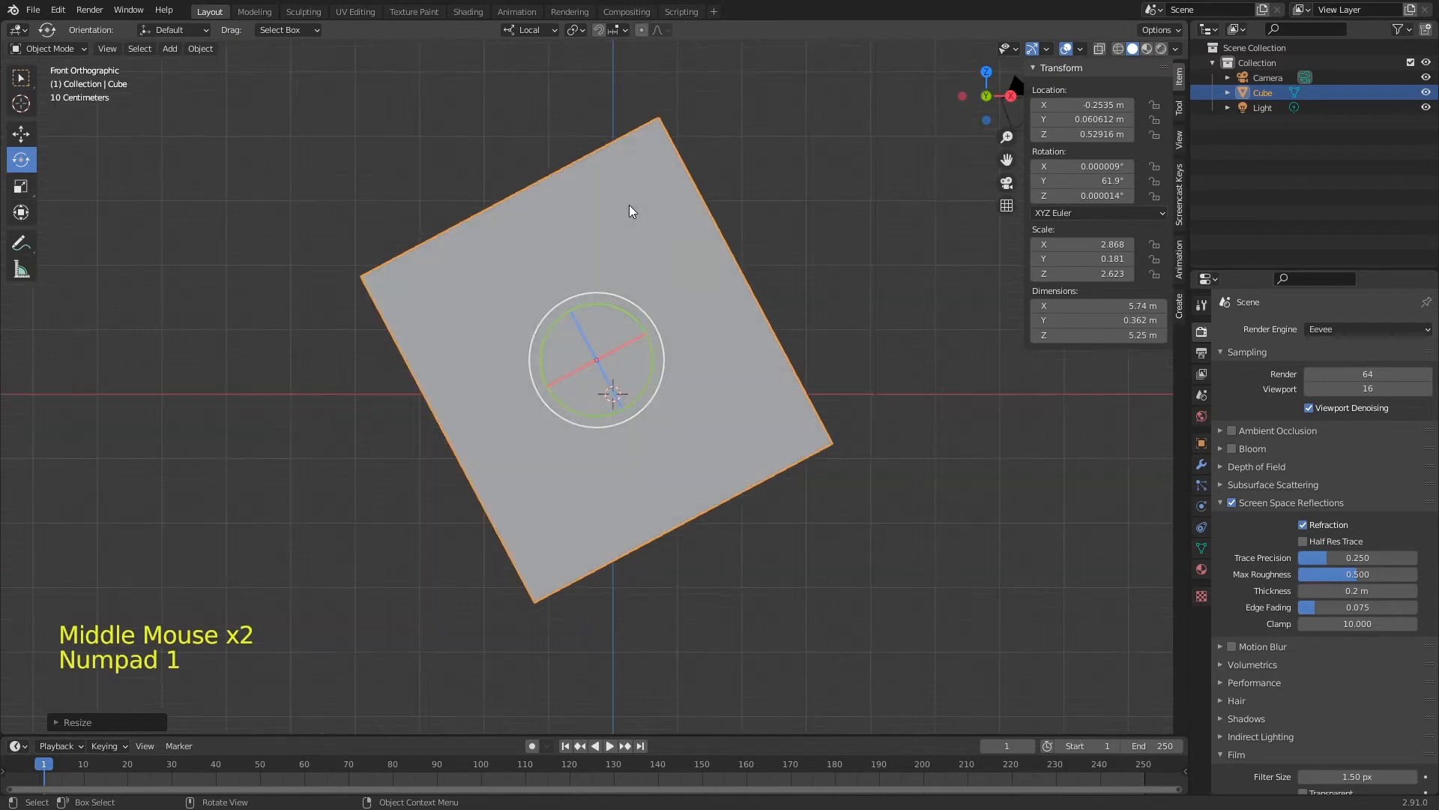
middle_drag(690, 213, 638, 212)
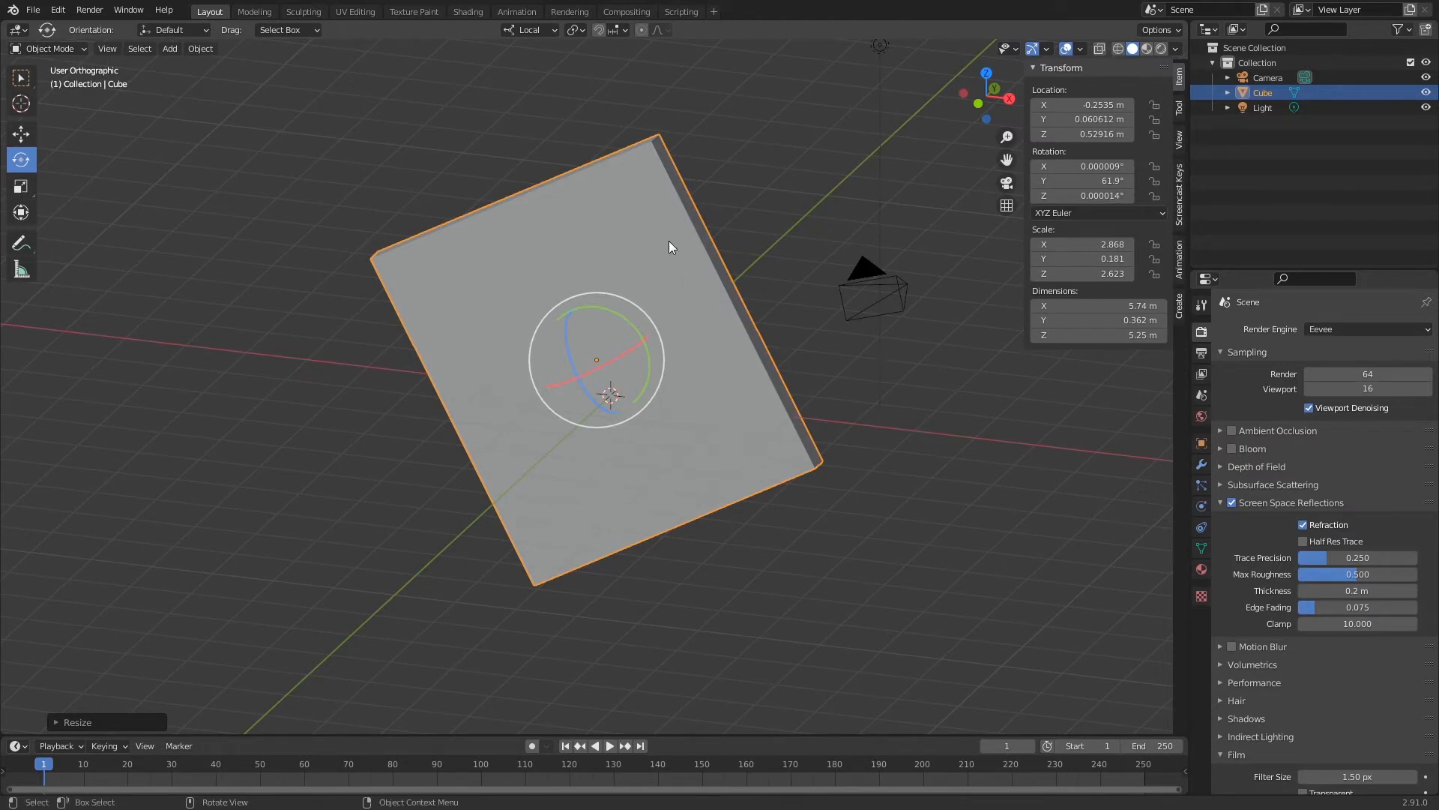
middle_drag(663, 260, 694, 308)
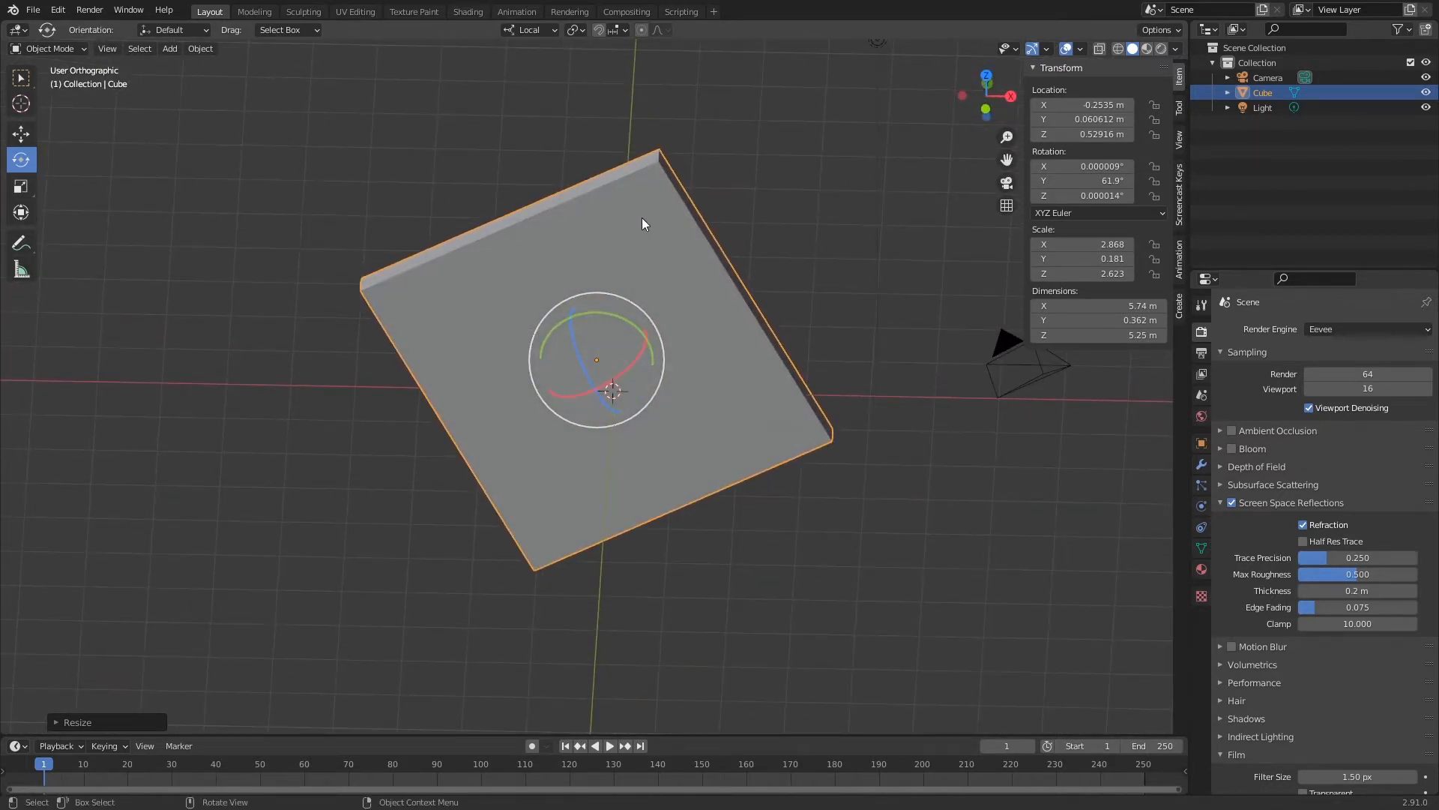
key(KP_1)
Put the slab into Edit Mode.
key(Tab)
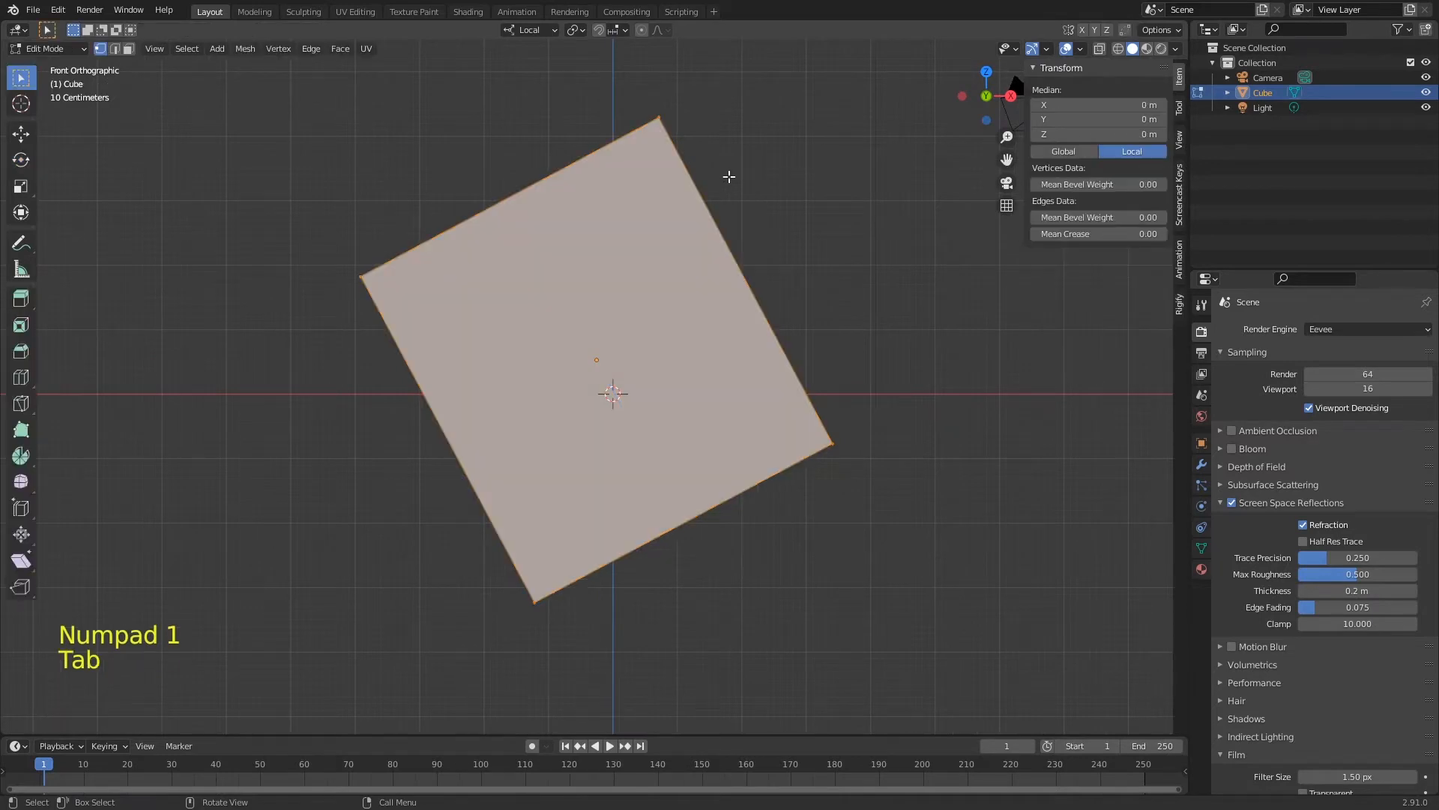
key(Tab)
drag(72, 50, 68, 81)
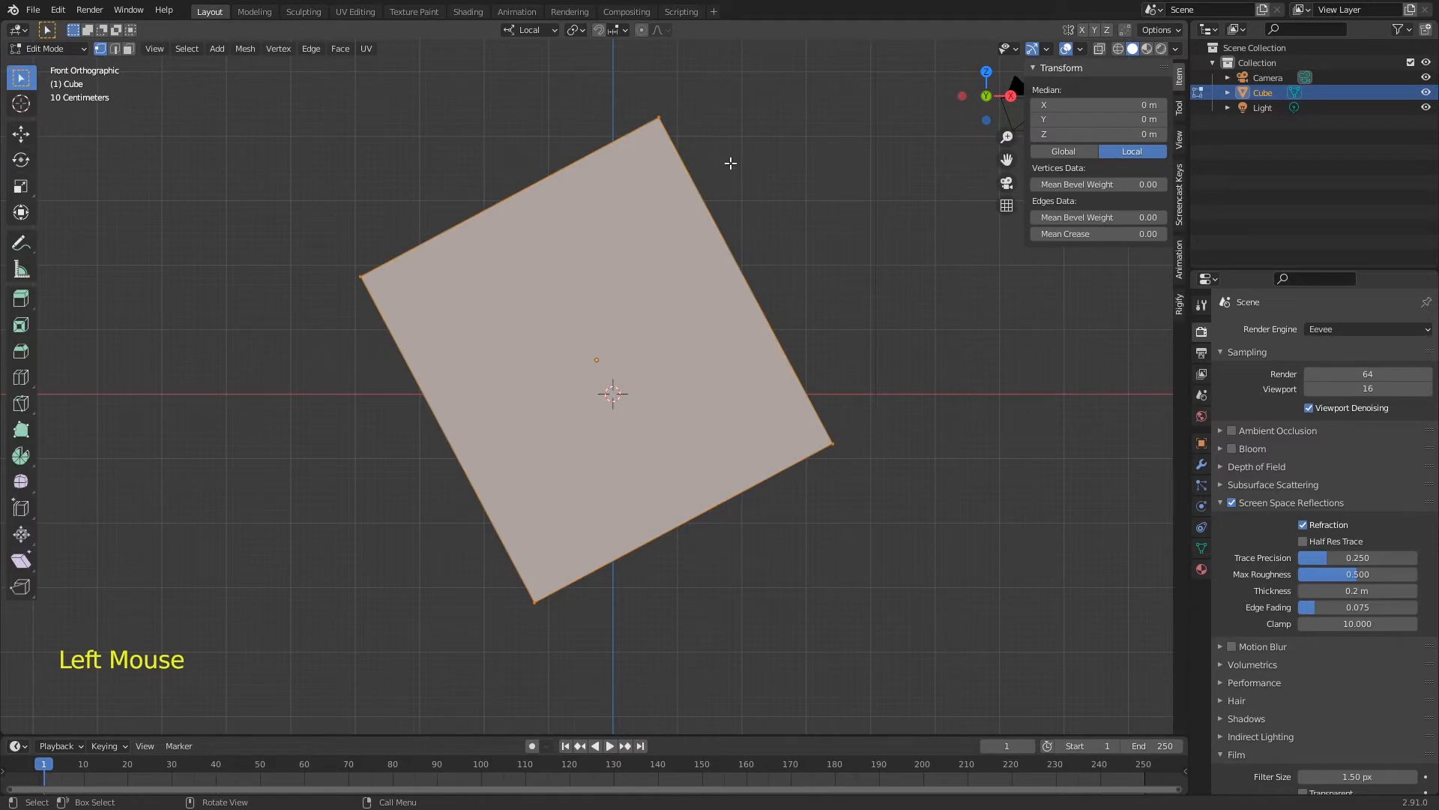
With the Move tool, pull two opposite upper corner vertices outward along local Y, the front one to about Y -3.903 m.
middle_drag(721, 161, 649, 243)
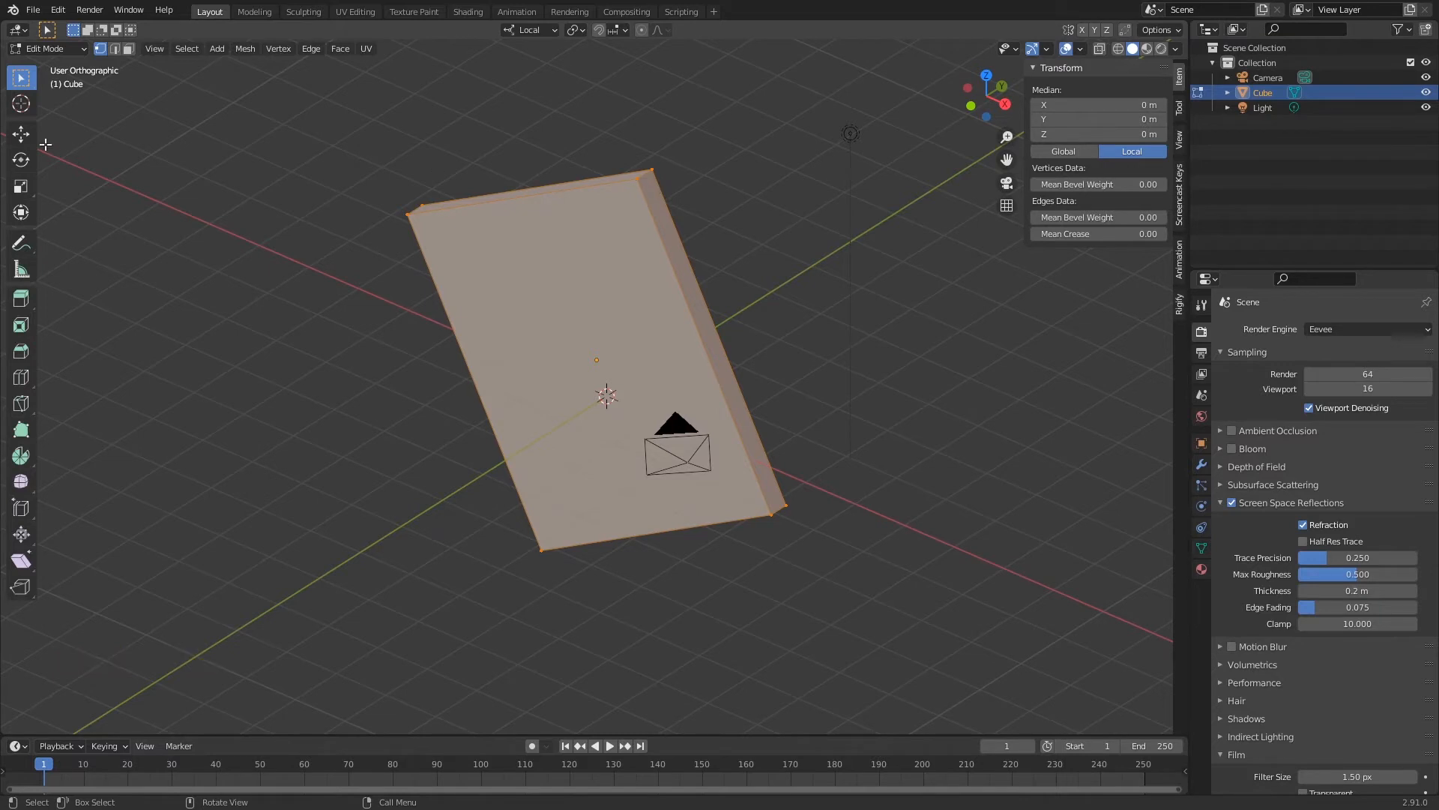
click(21, 133)
double_click(654, 170)
middle_drag(655, 170, 672, 215)
drag(672, 216, 595, 201)
click(628, 241)
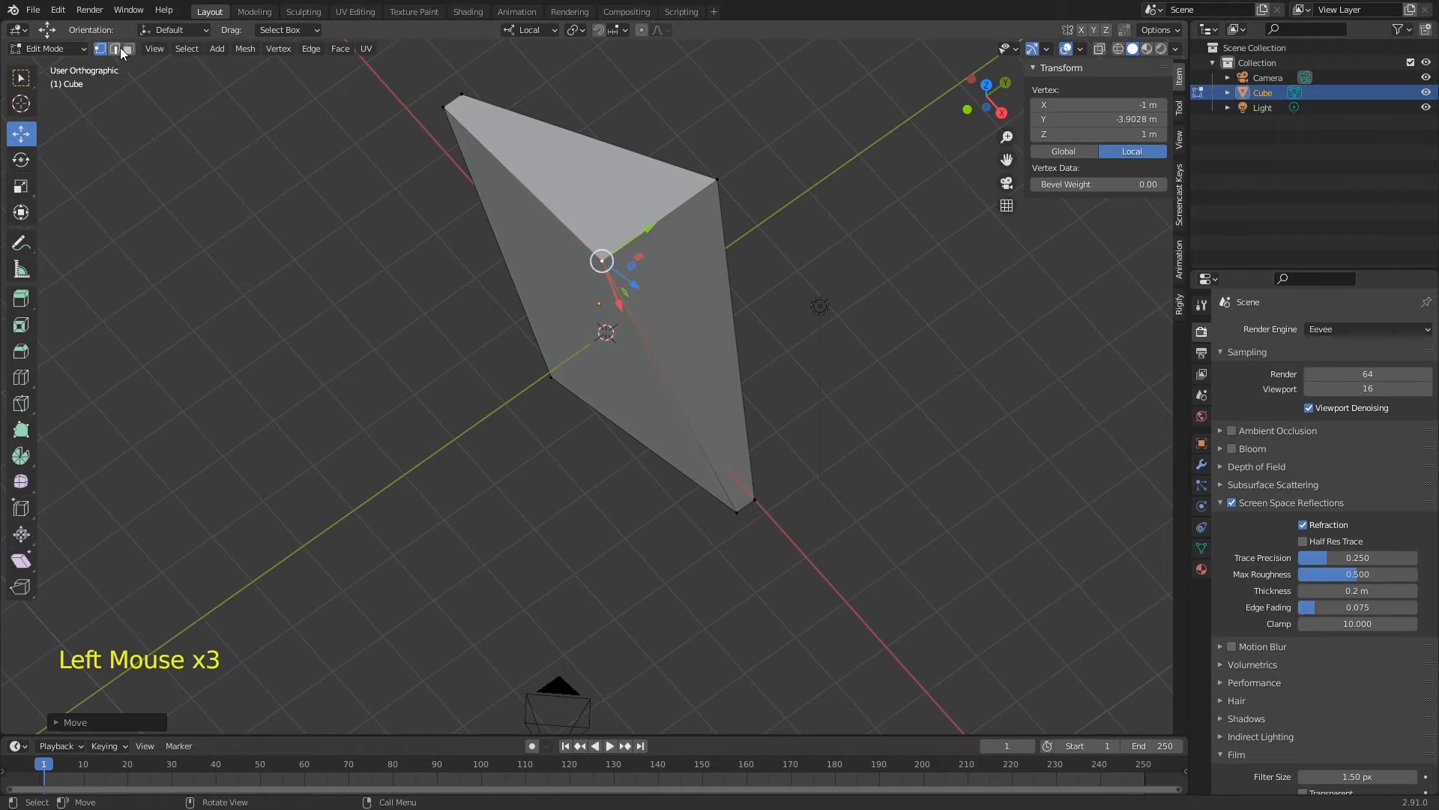
In edge select mode, move the top face's long back edge along local Y and its front edge to about Y -1.788 m.
click(117, 46)
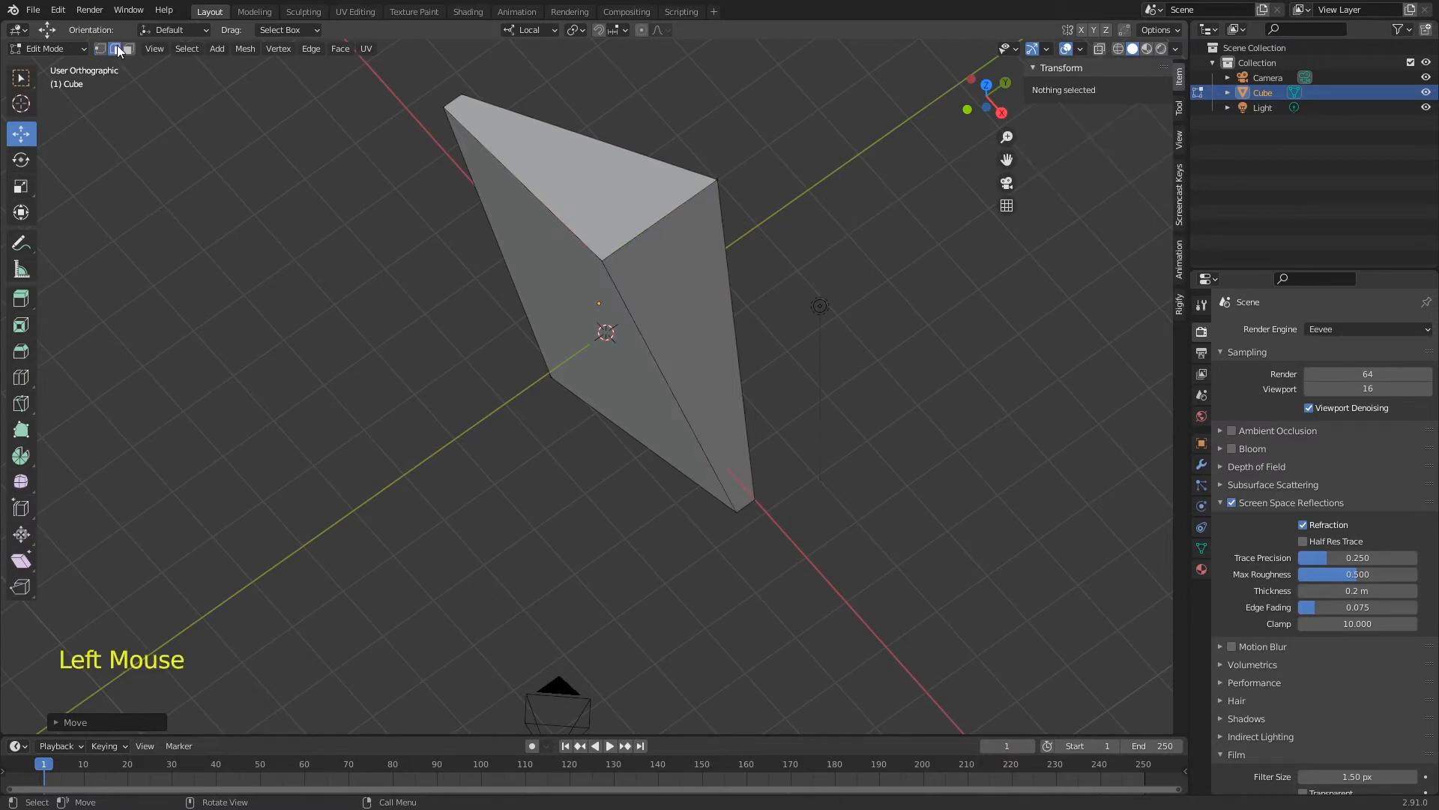
click(611, 144)
drag(637, 107, 664, 88)
click(507, 171)
mouse_move(538, 159)
mouse_down()
mouse_move(568, 150)
mouse_move(558, 173)
mouse_up()
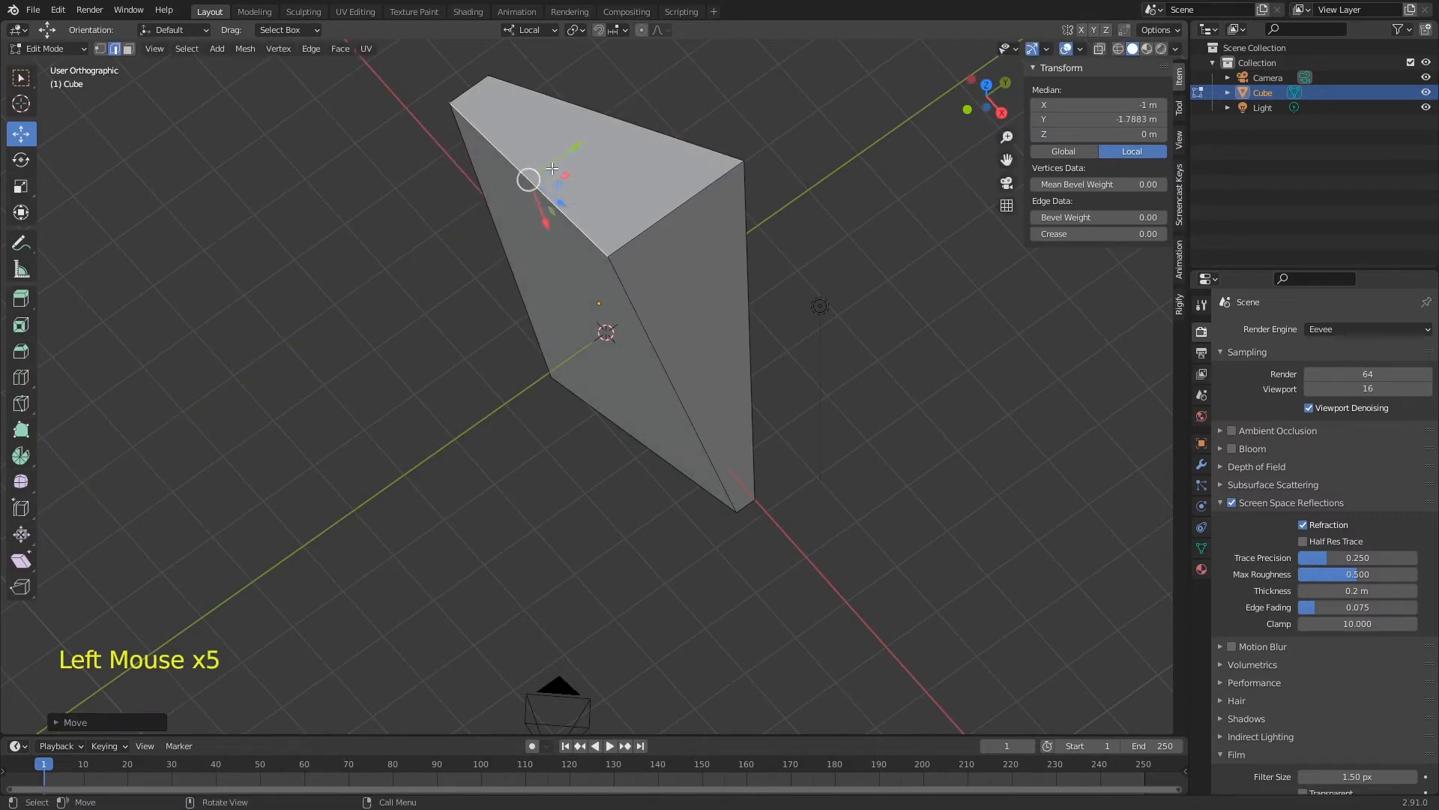
In face select mode, move the side face outward along local Z to about 1.305 m.
click(128, 48)
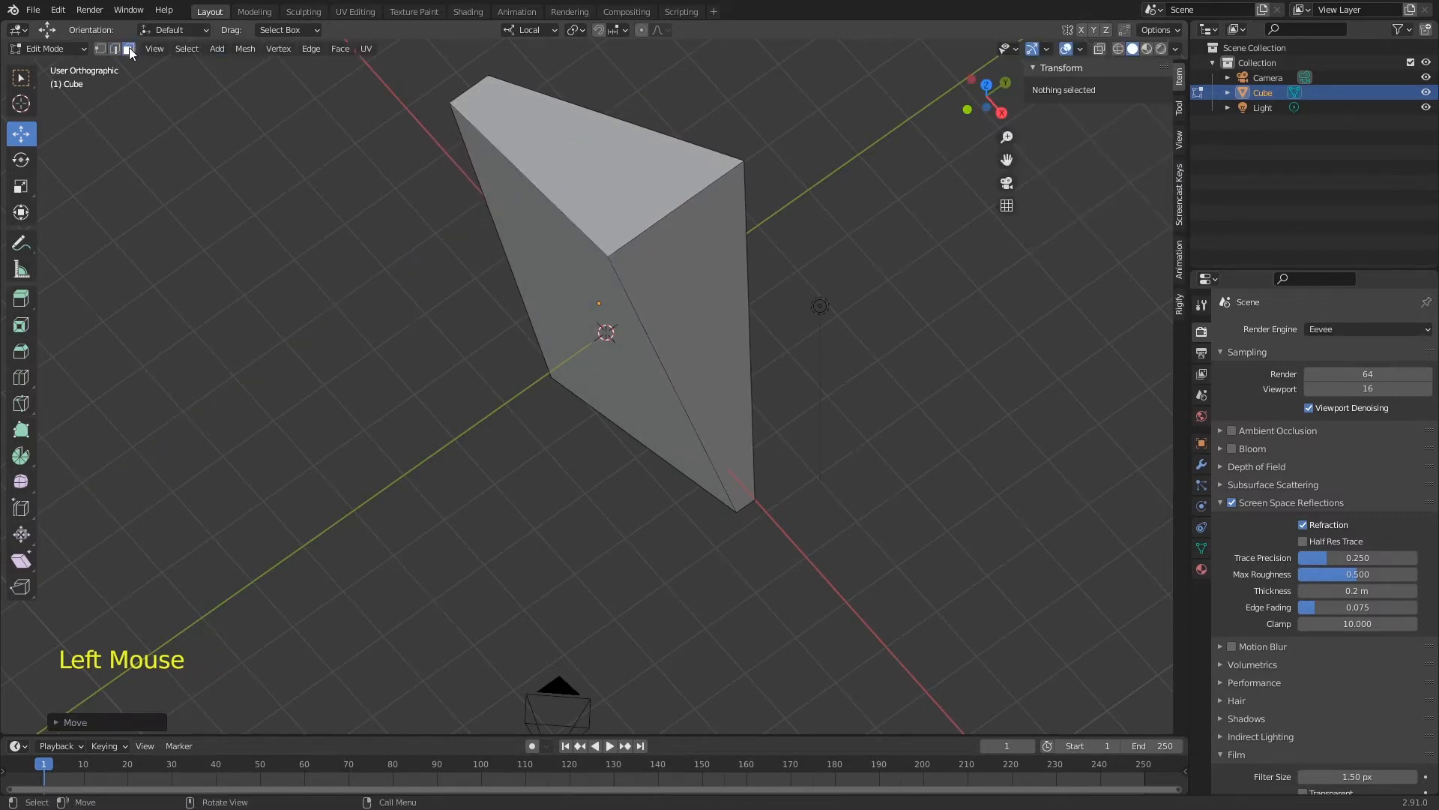
click(572, 248)
click(663, 260)
drag(745, 381, 675, 287)
Select the front, side and top faces in turn, and move the top face along local X to about -0.966 m.
click(618, 308)
click(635, 217)
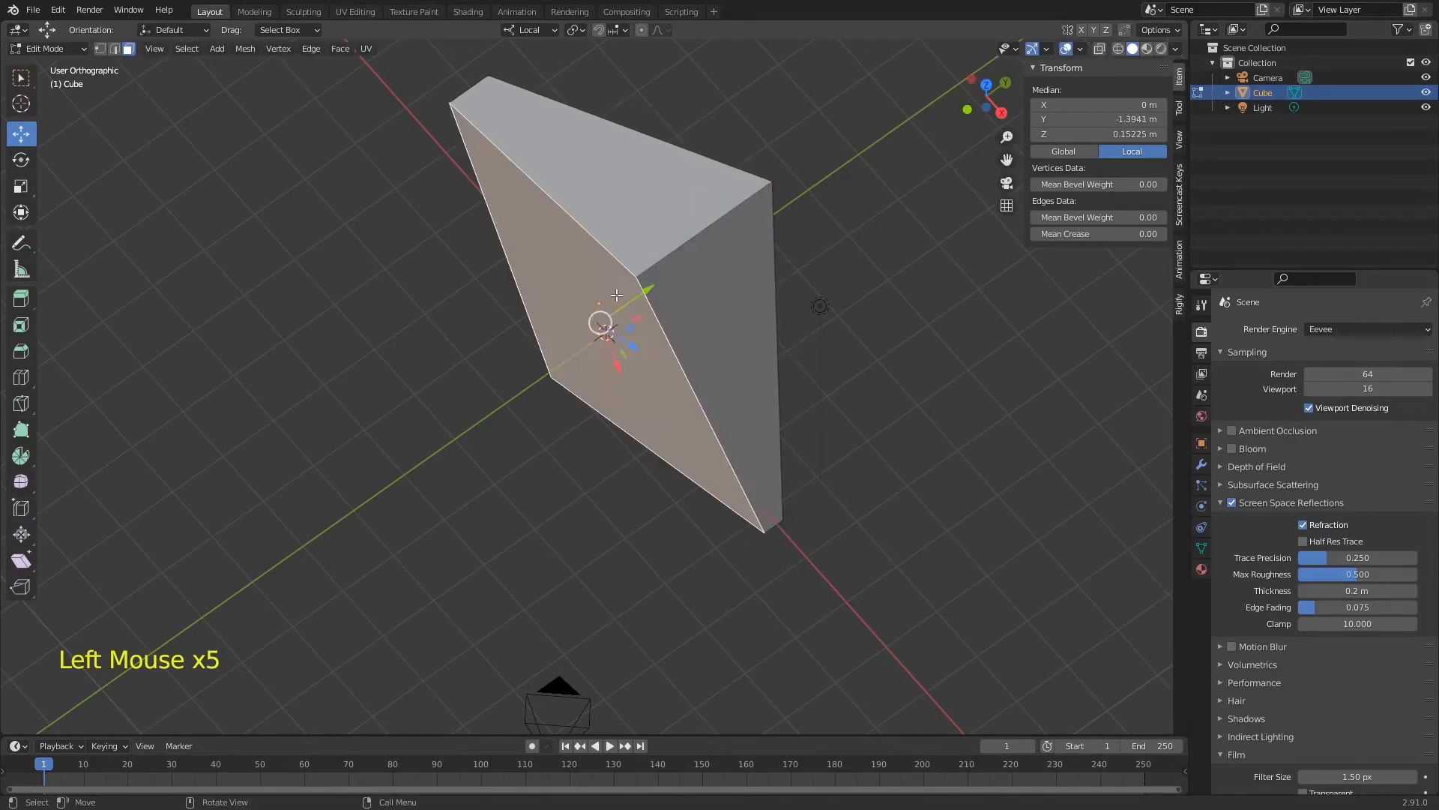
click(736, 319)
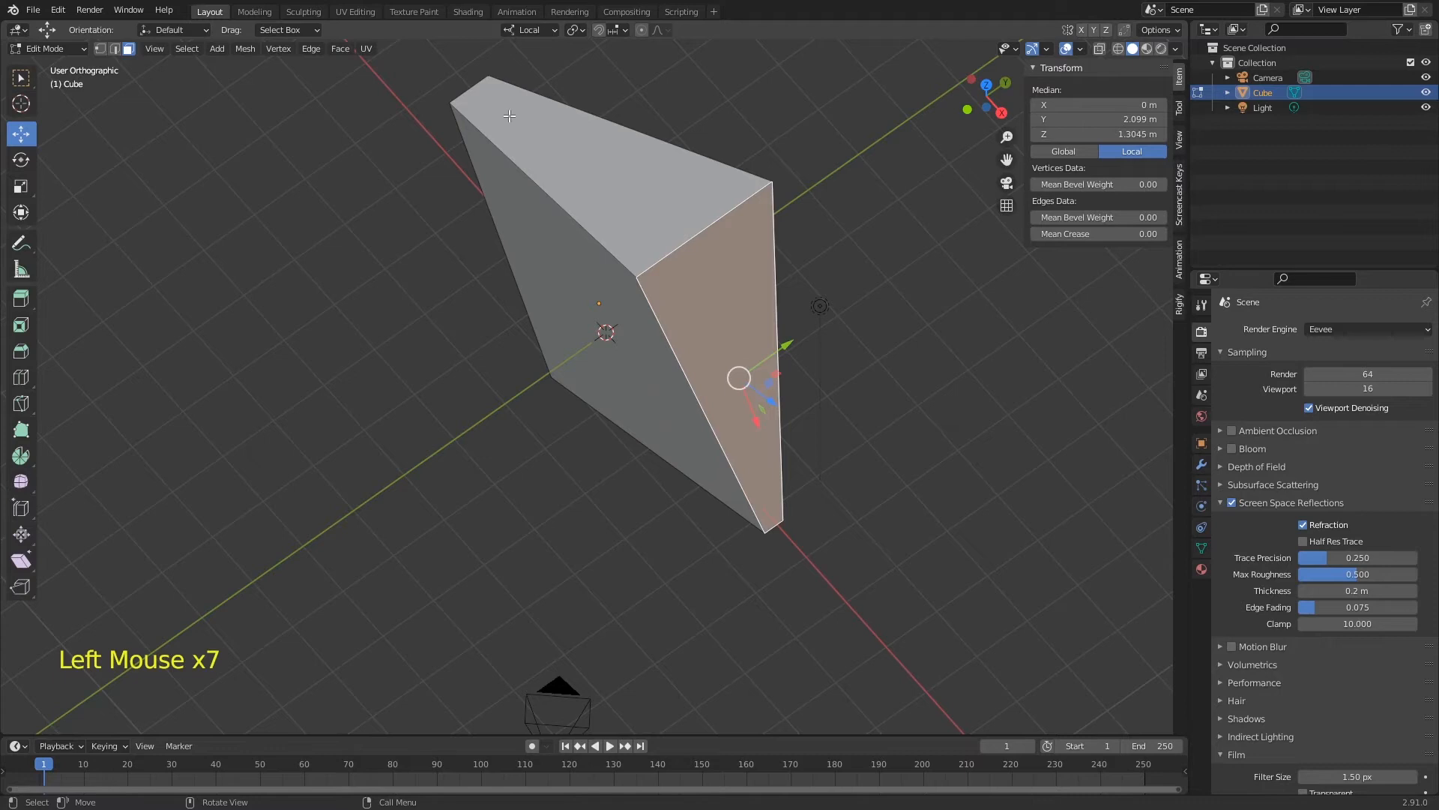
click(592, 156)
click(598, 321)
click(652, 248)
click(736, 375)
click(565, 272)
click(580, 182)
click(551, 272)
click(619, 140)
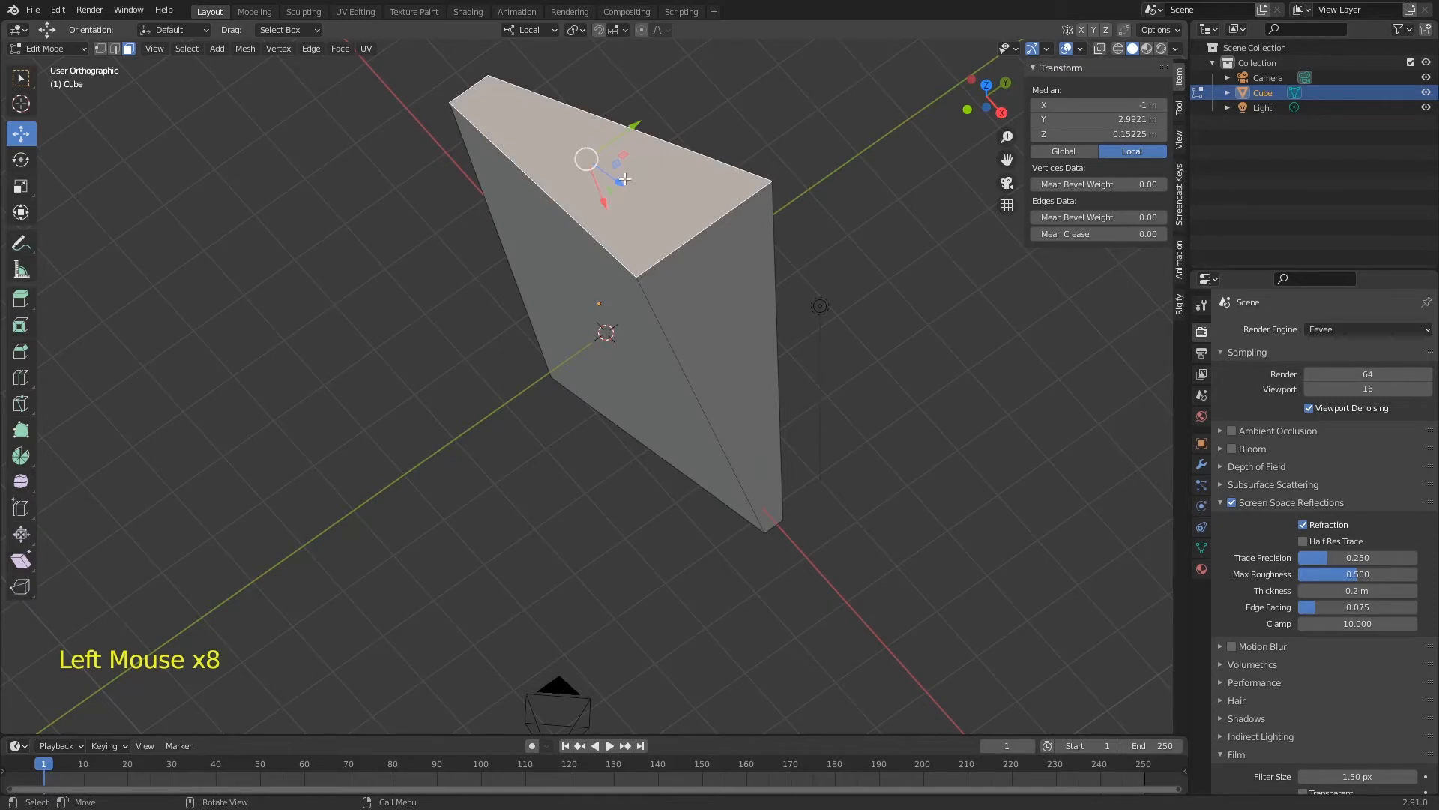
mouse_move(605, 204)
mouse_down()
mouse_move(600, 165)
mouse_move(611, 183)
mouse_move(587, 211)
mouse_up()
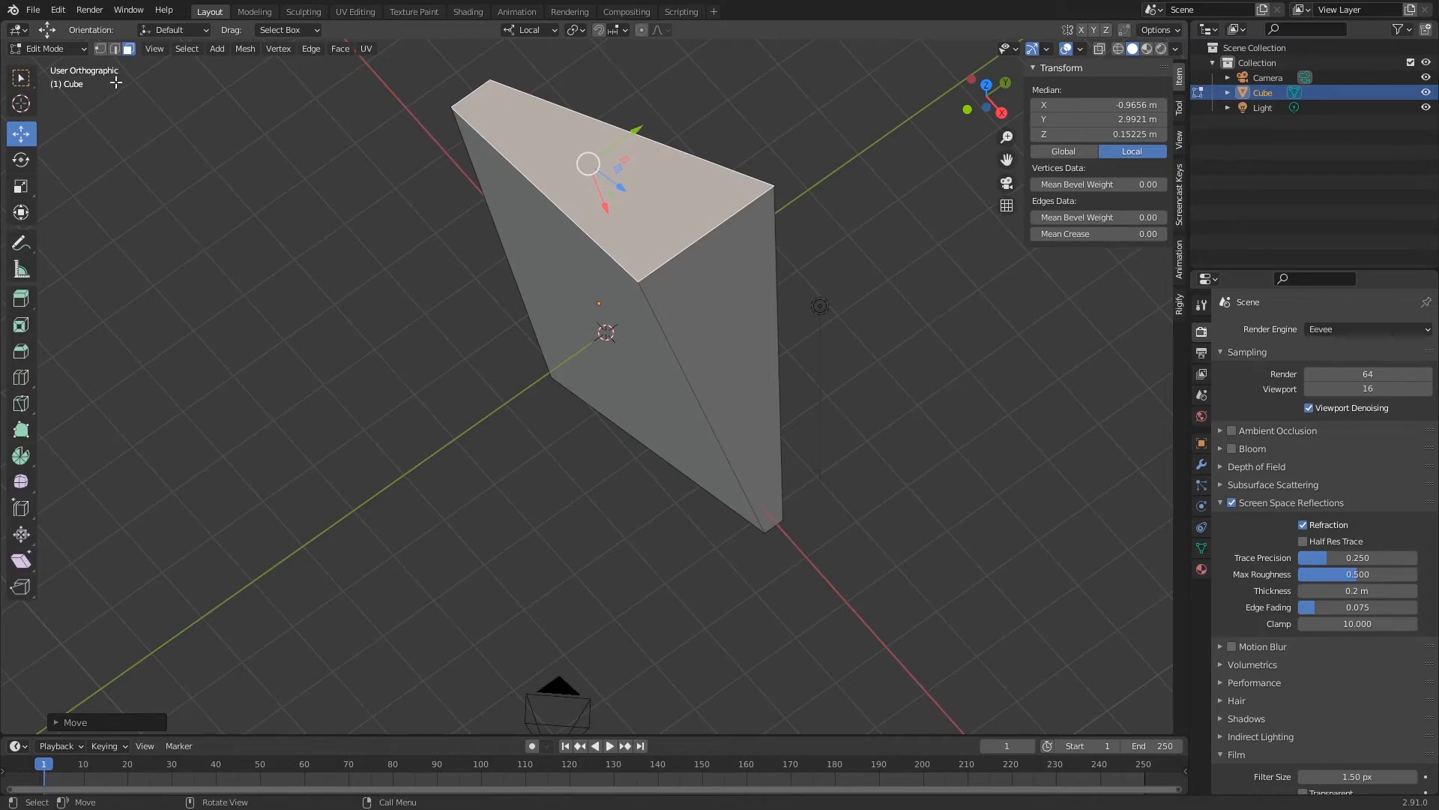
In vertex select mode, move the back corner vertex at the narrow end of the top face along local Y.
key(1)
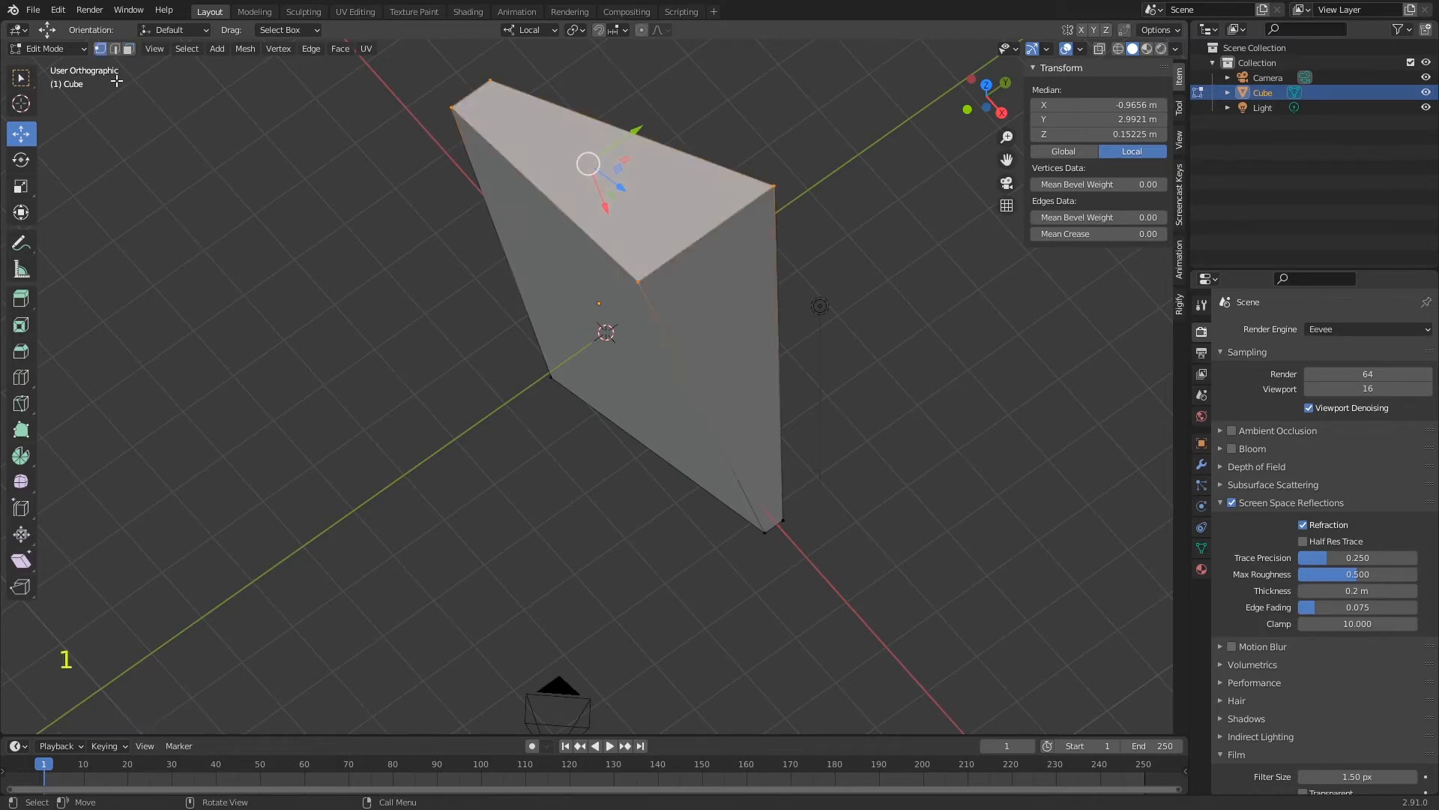
click(489, 80)
click(530, 50)
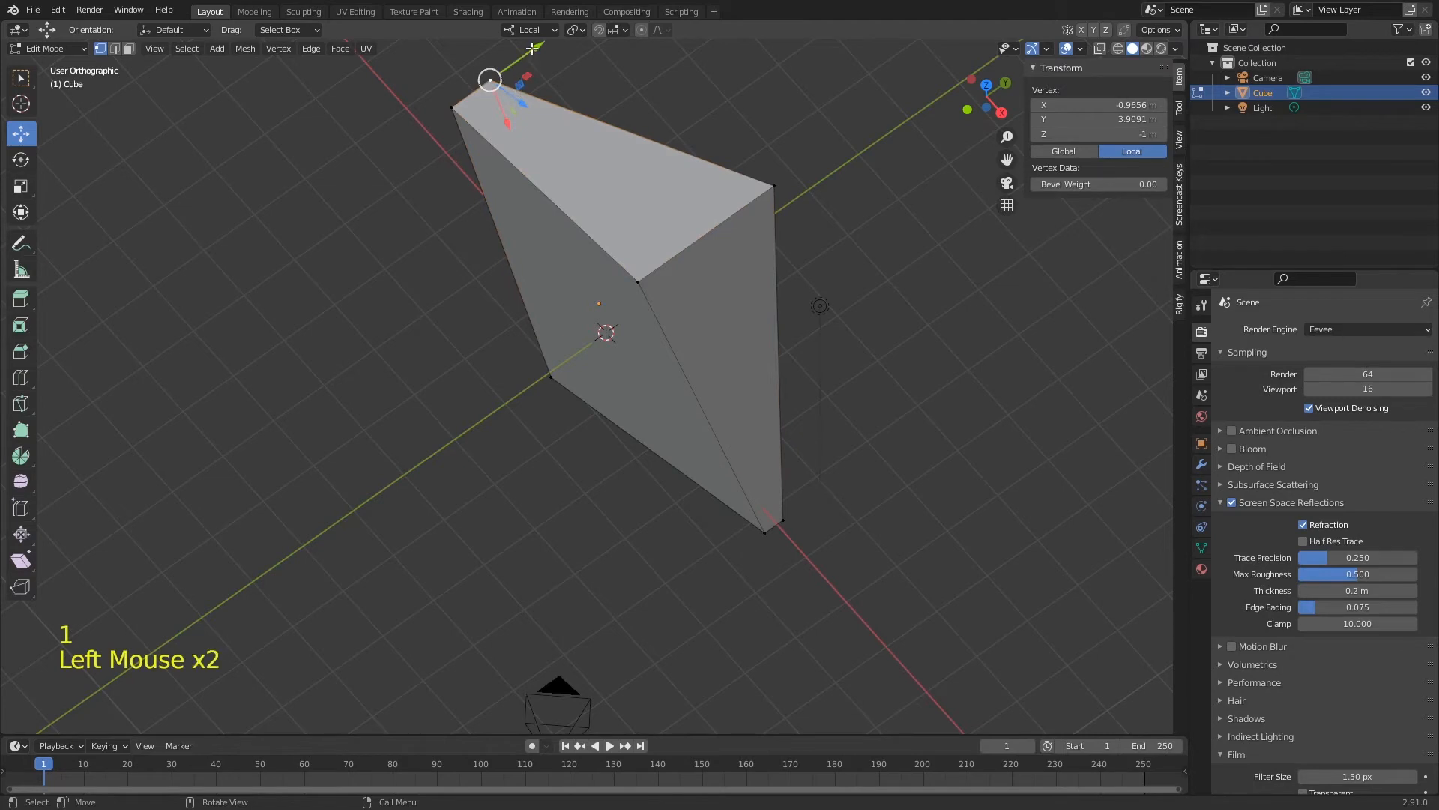
In edge select mode, move the front edge of the top face along local Y to about -1.618 m.
key(2)
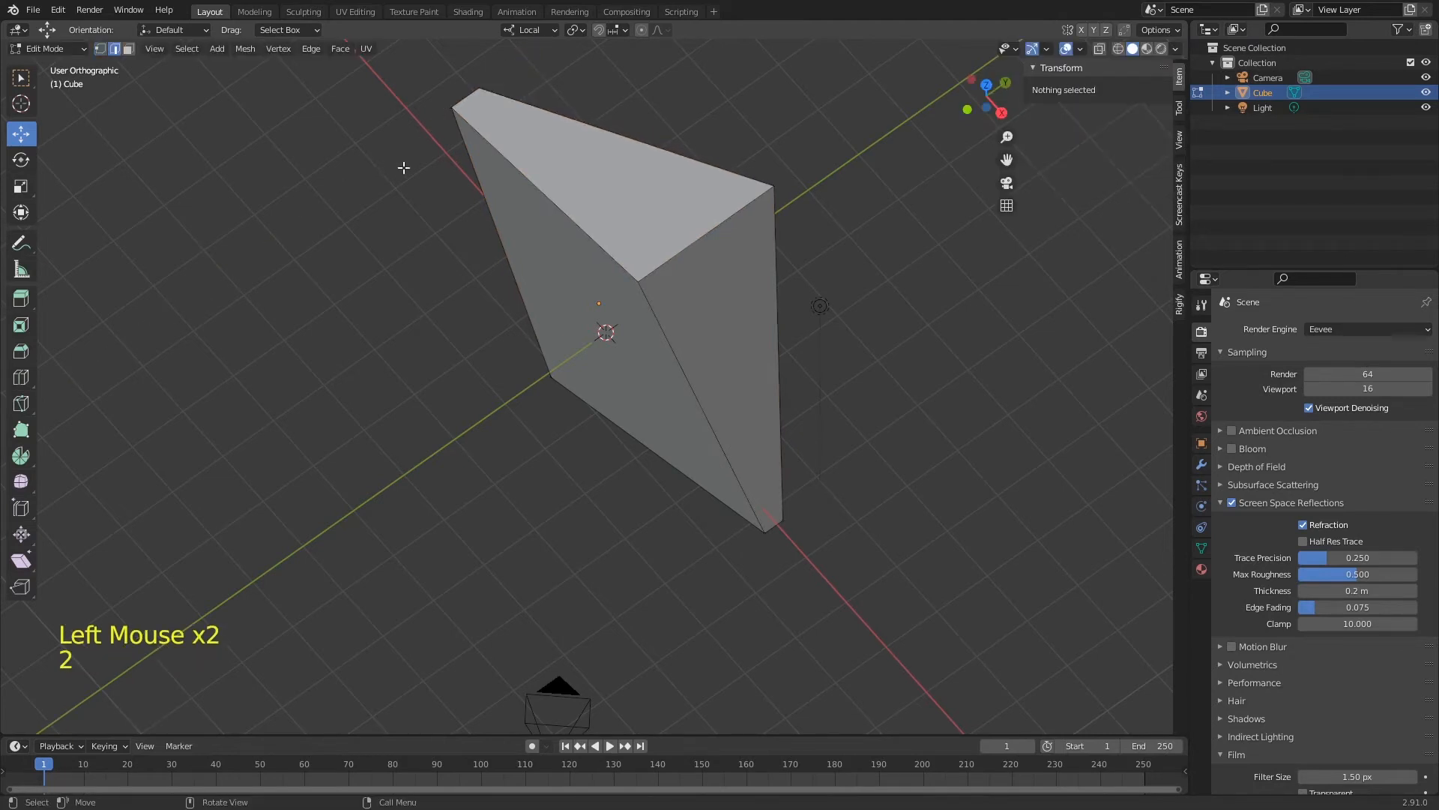
click(557, 197)
click(582, 166)
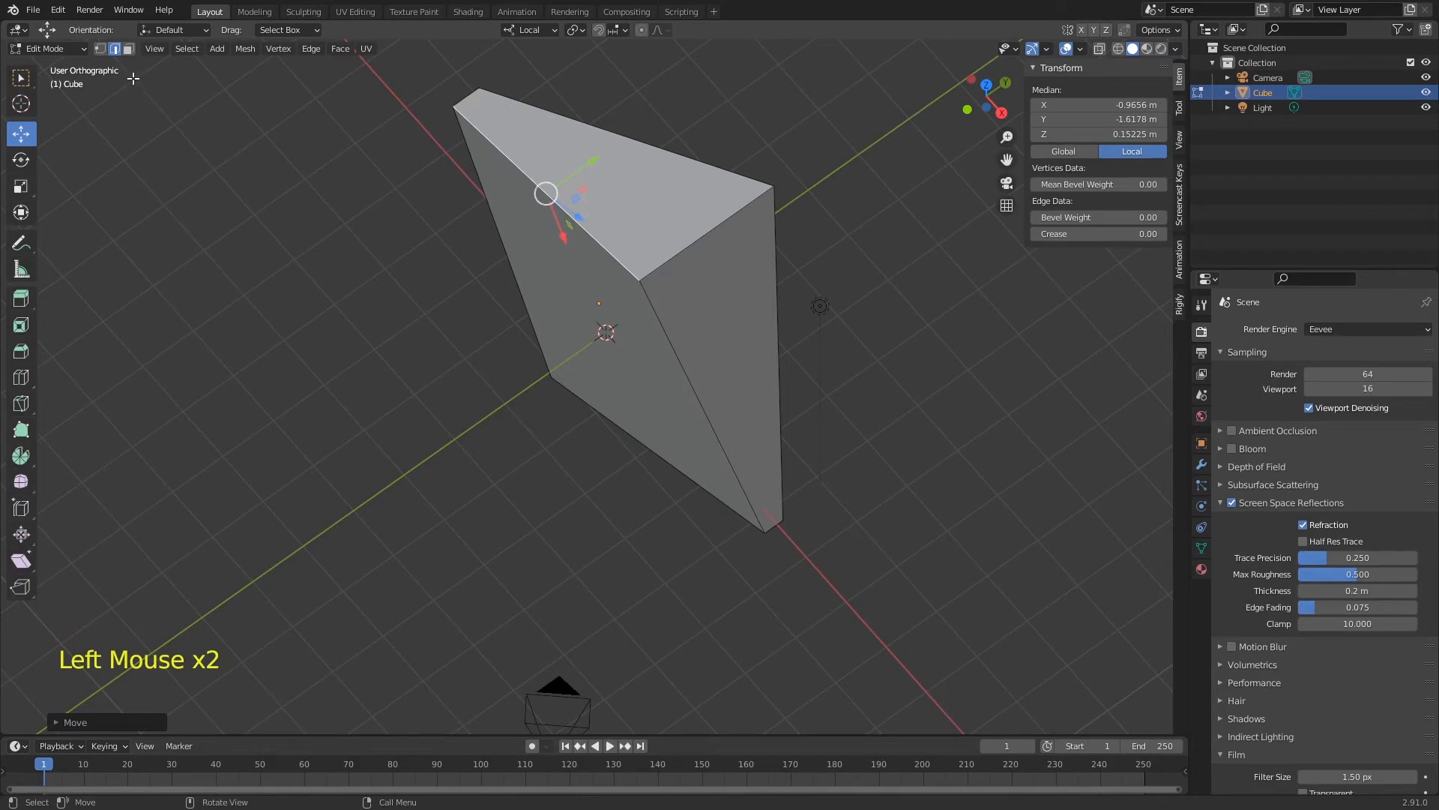
Switch through face select mode back to vertex select mode, and return the mesh to Object Mode.
key(3)
key(1)
middle_drag(723, 242, 710, 293)
key(Tab)
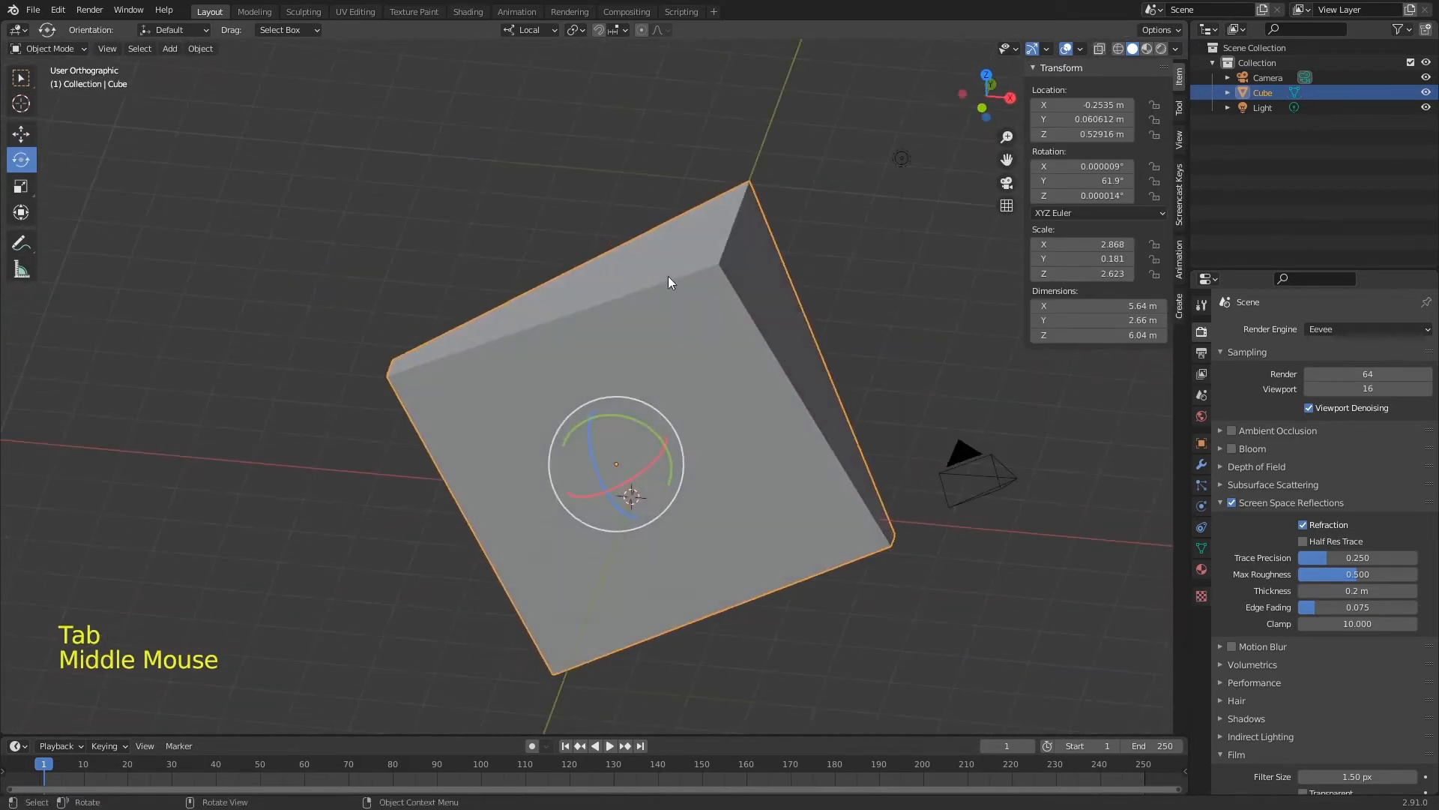
Switch the object to Edit Mode and back to Object Mode.
click(69, 47)
click(67, 50)
click(68, 82)
click(70, 48)
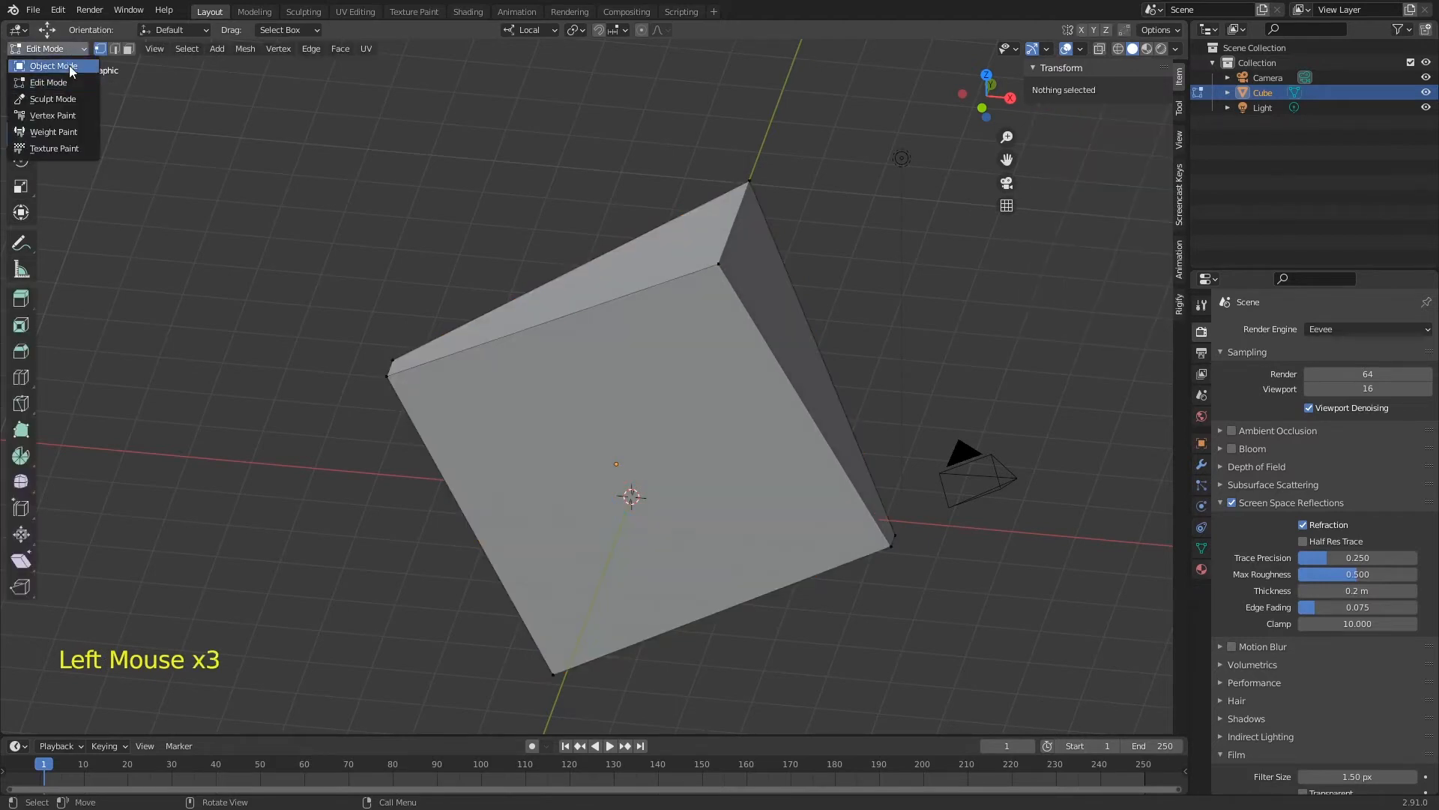
click(69, 65)
In Edit Mode, move the top face's farthest corner vertex slightly outward along local Y, and return to Object Mode.
middle_drag(678, 281, 600, 317)
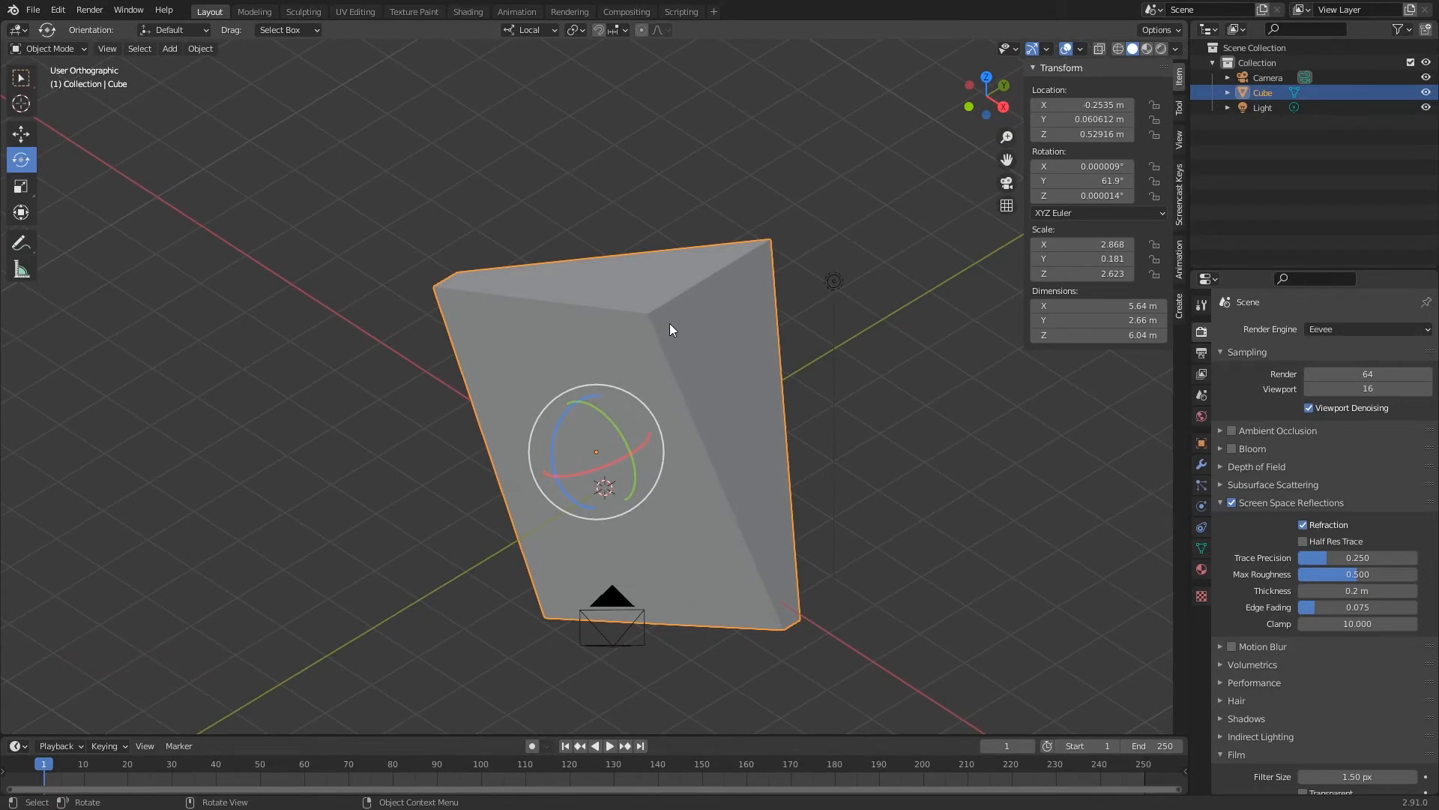
key(Tab)
click(771, 239)
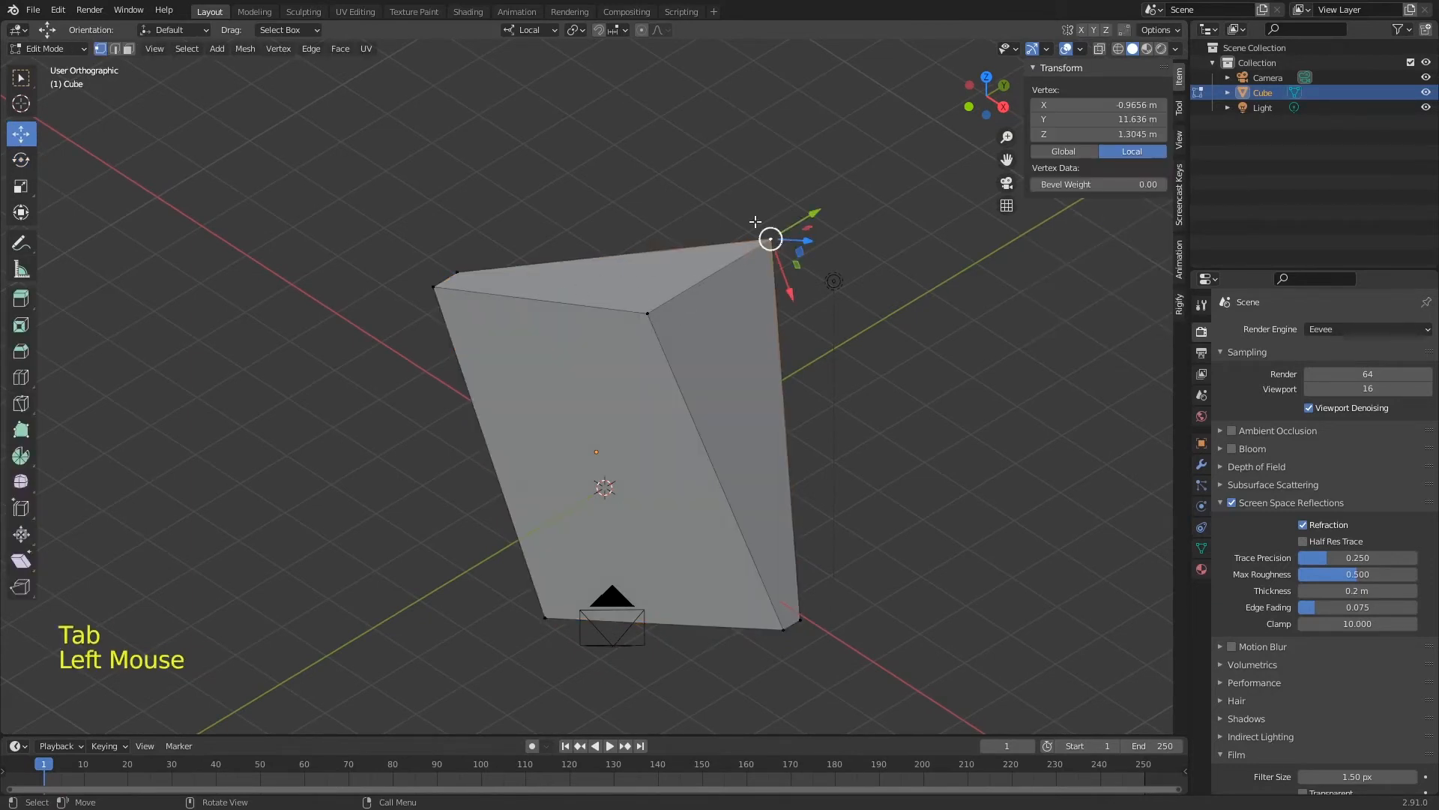
click(771, 238)
key(Tab)
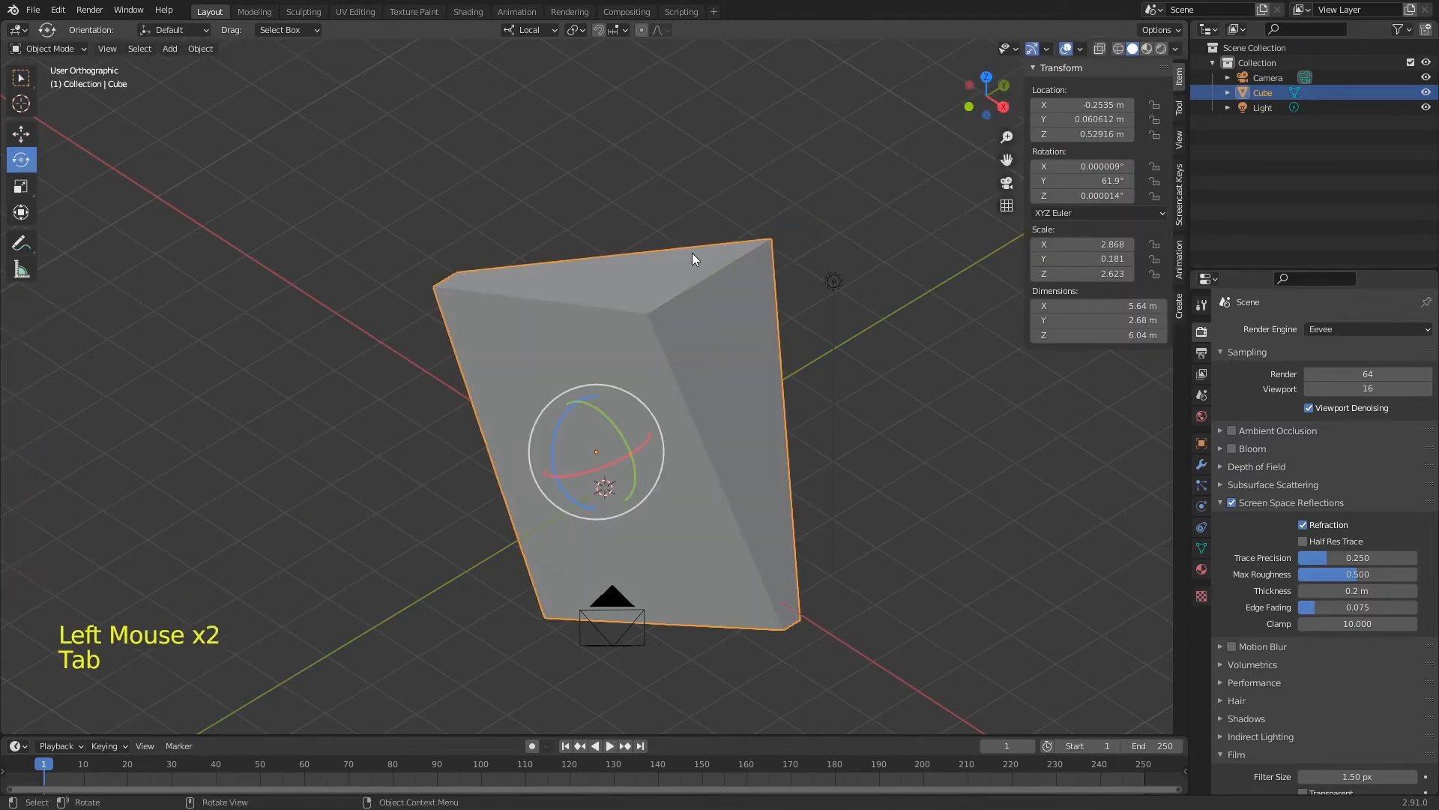
Clear the reshaped object's scale, rotation and location.
middle_drag(601, 282, 889, 345)
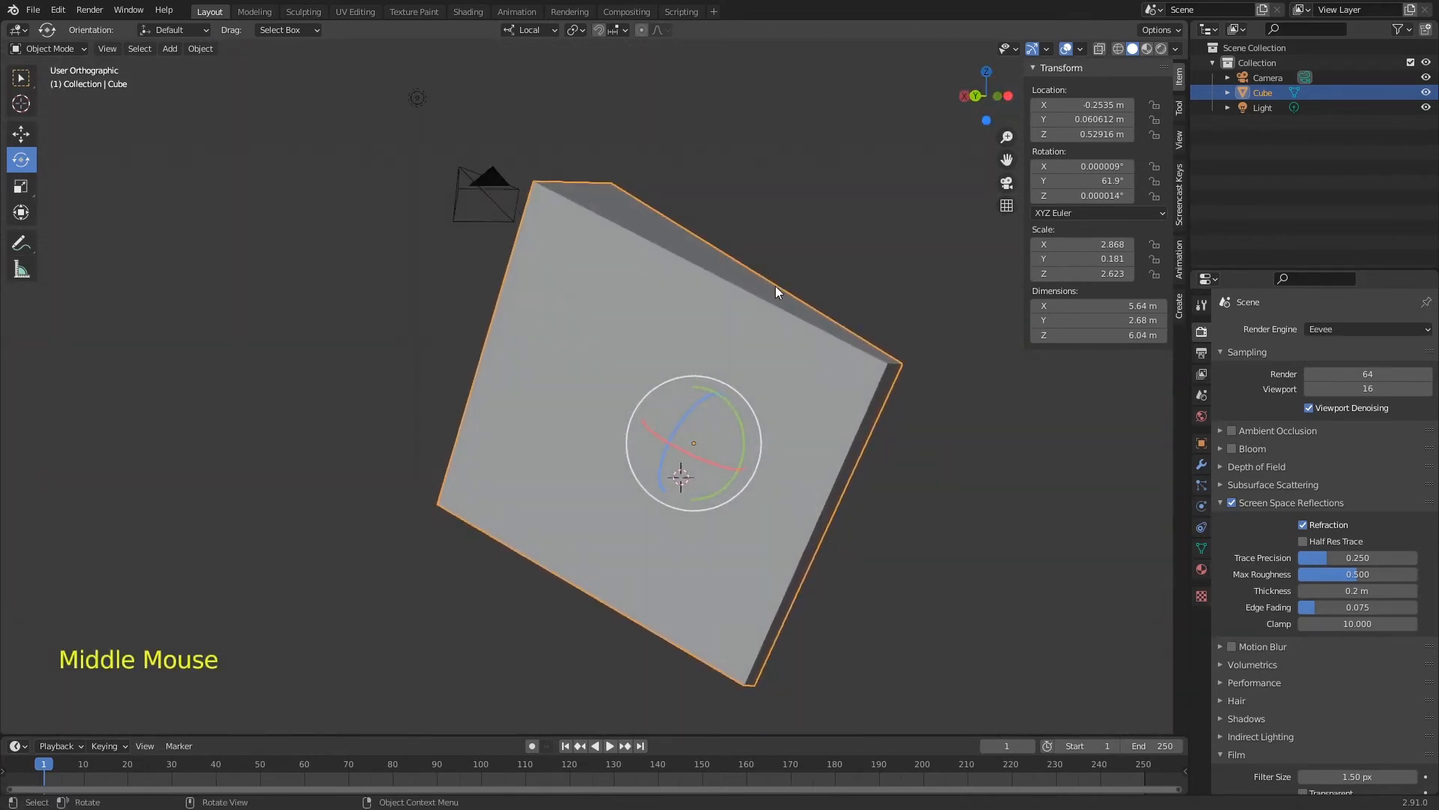
key(alt+s)
key(alt+r)
key(alt+g)
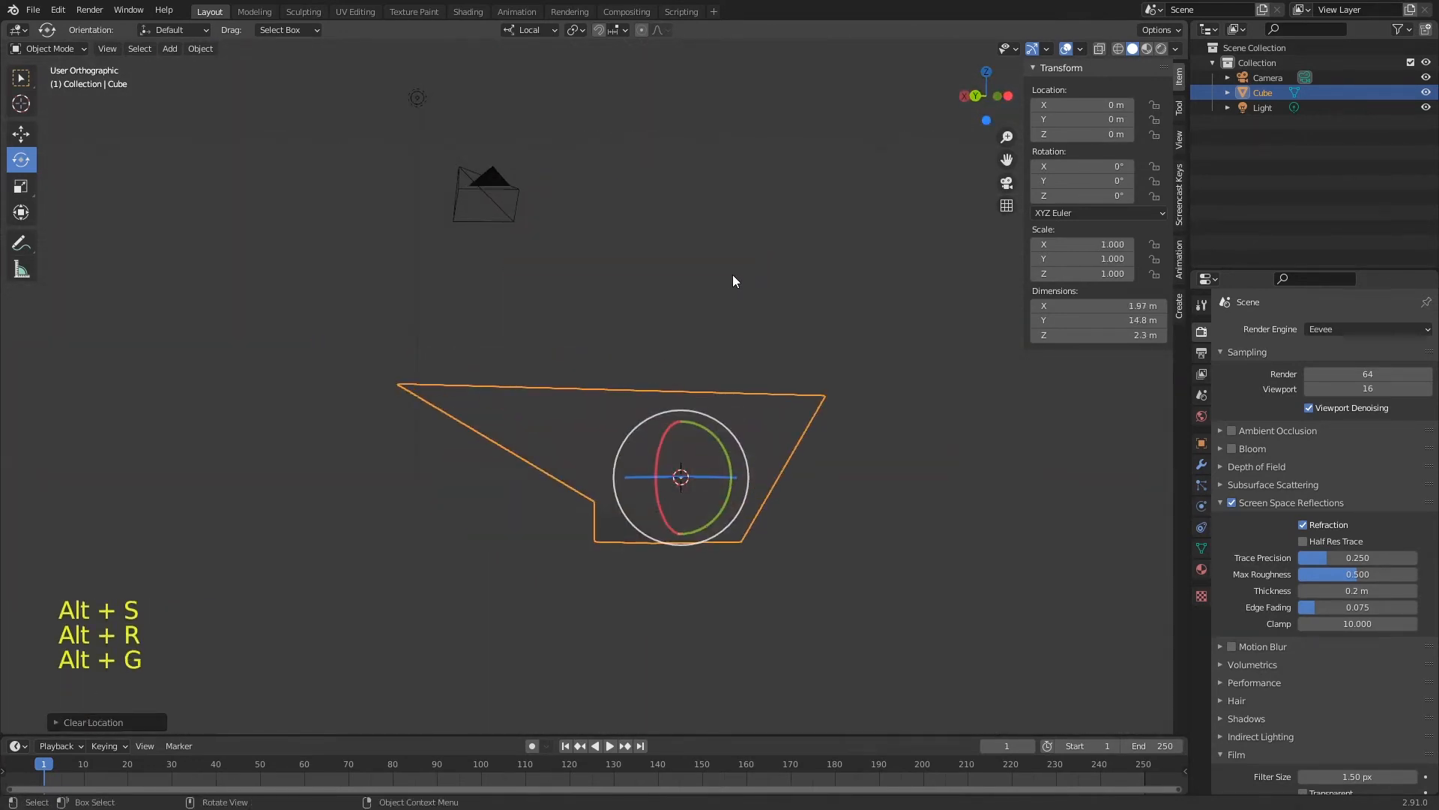
Examine the reshaped object in the front, right and top orthographic views and from free angles.
middle_drag(727, 289, 672, 411)
key(KP_1)
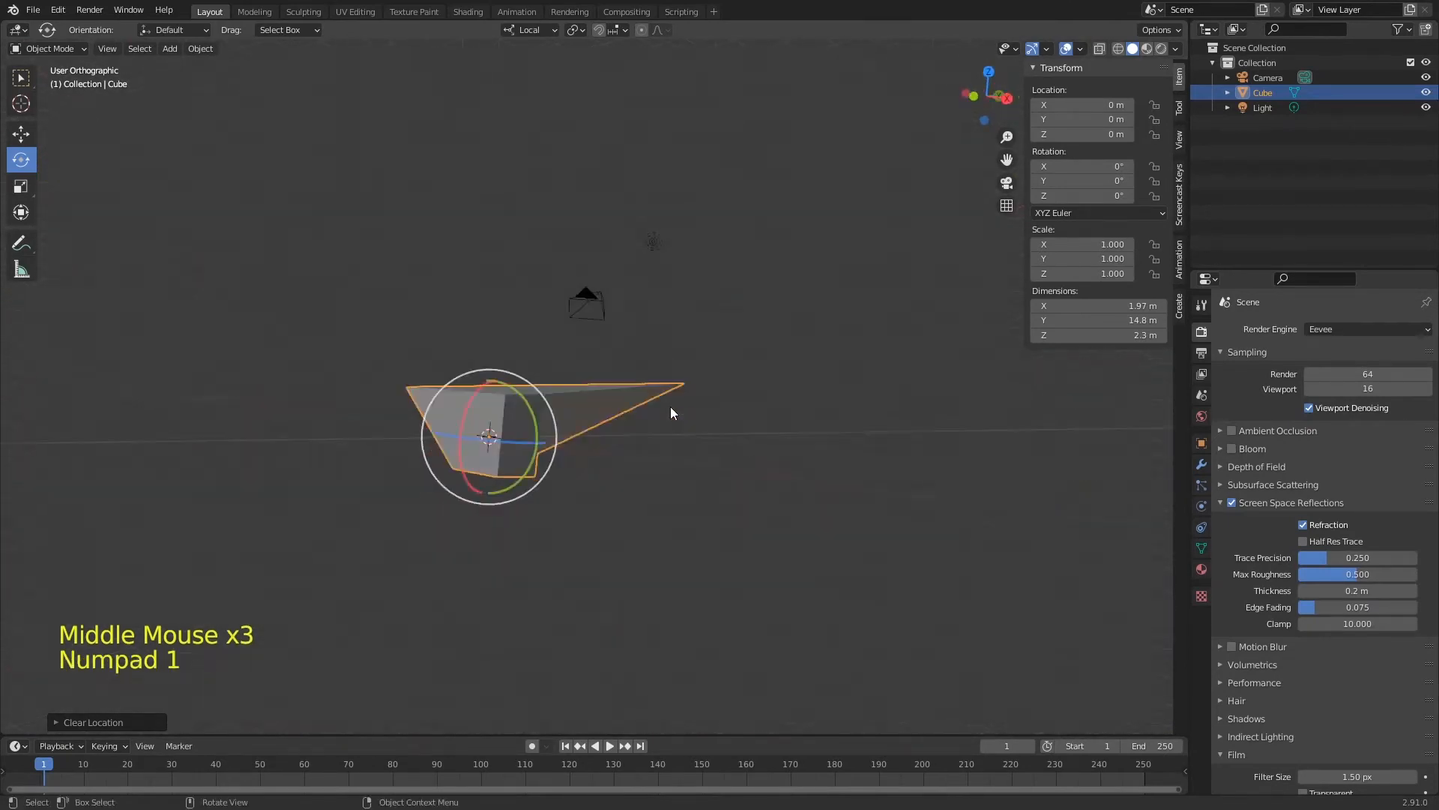
key(KP_4)
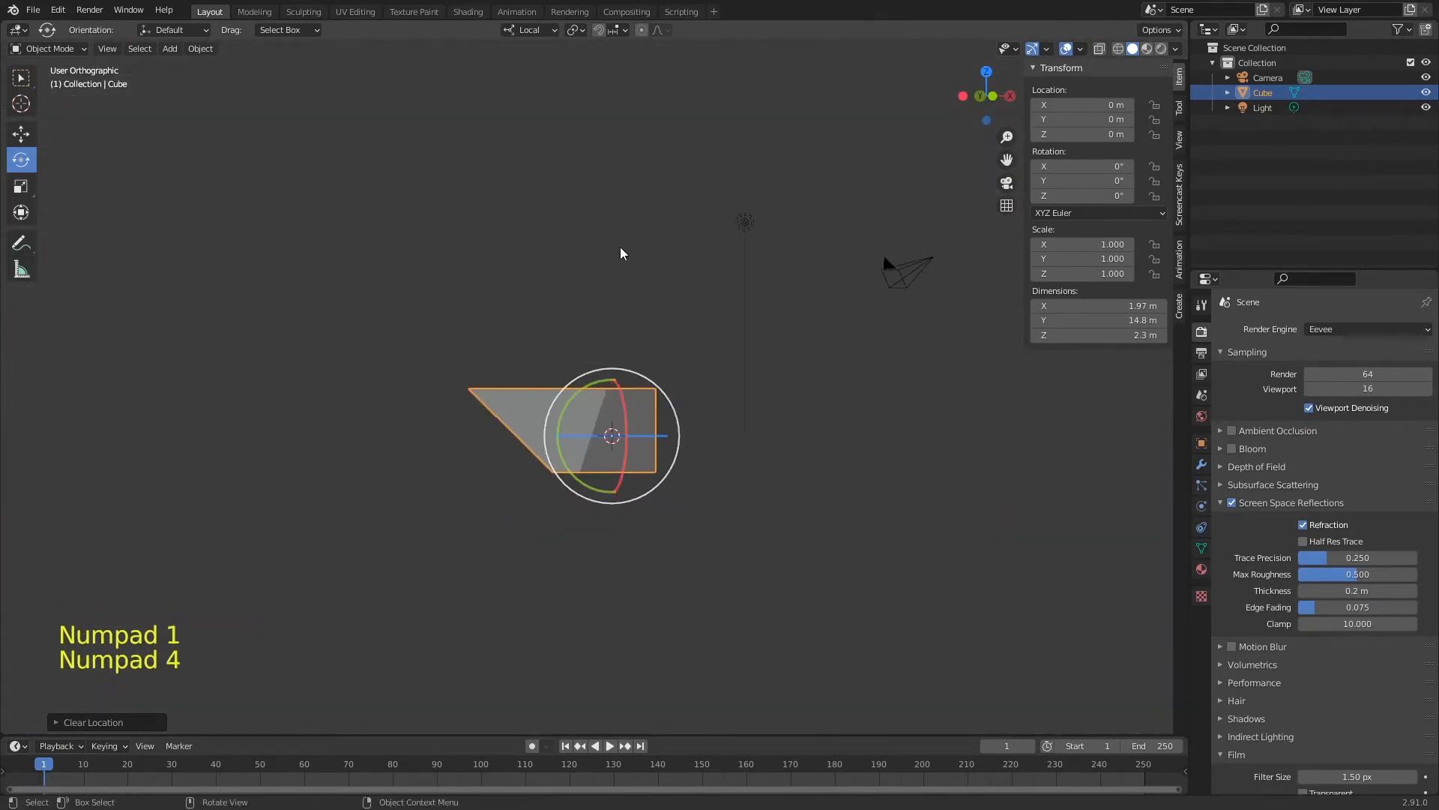
key(KP_5)
key(KP_5)
key(KP_1)
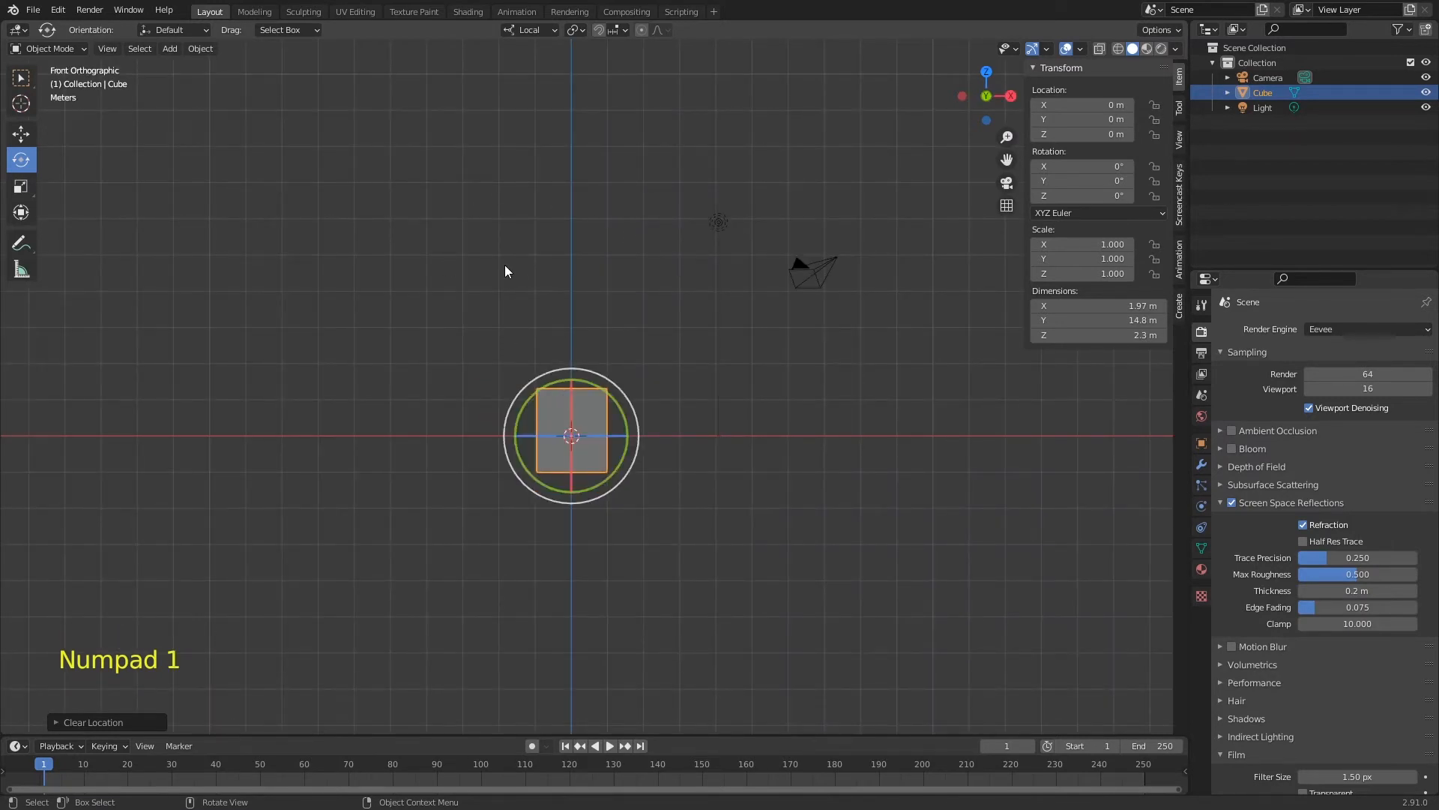
key(KP_3)
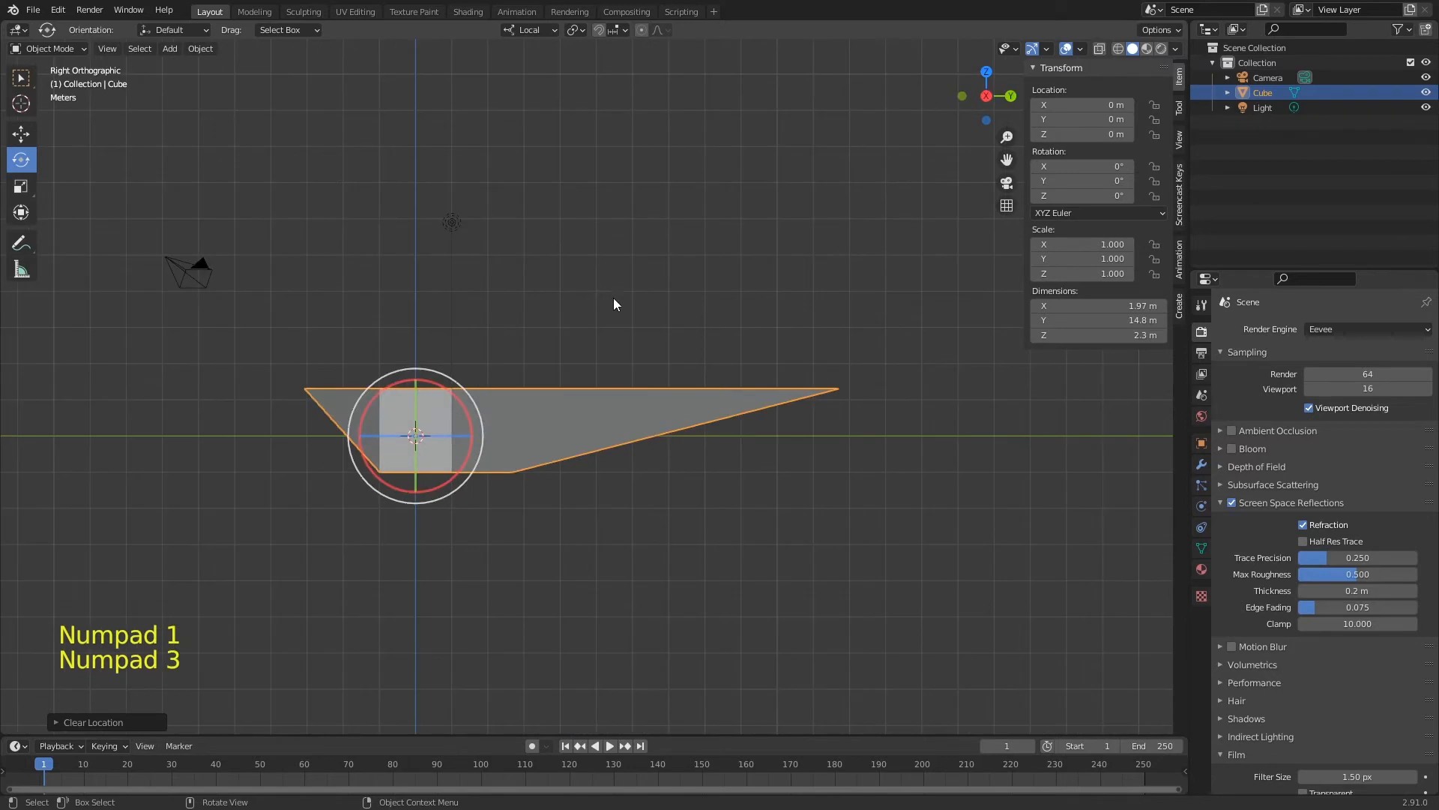
key(KP_7)
key(KP_1)
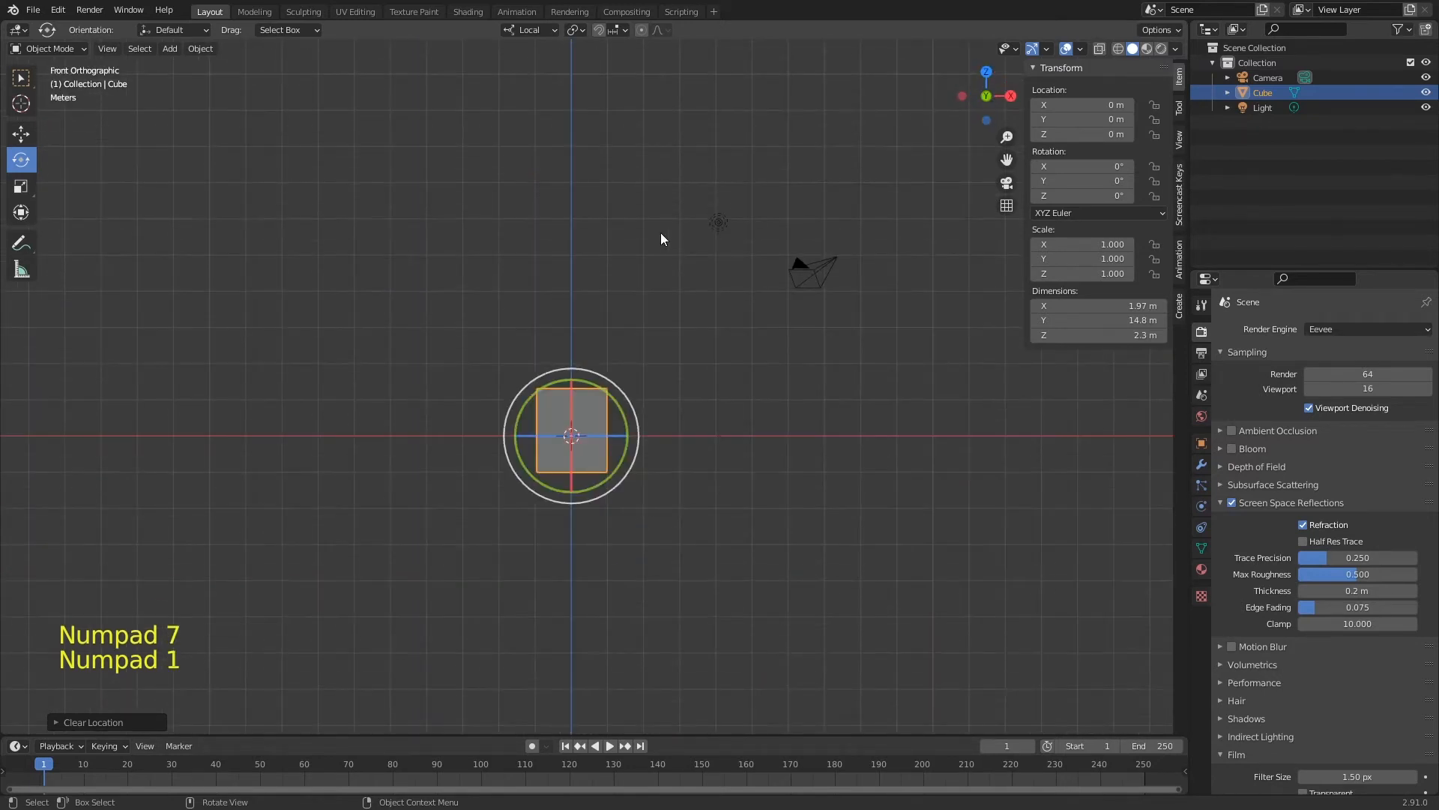
middle_drag(661, 234, 508, 385)
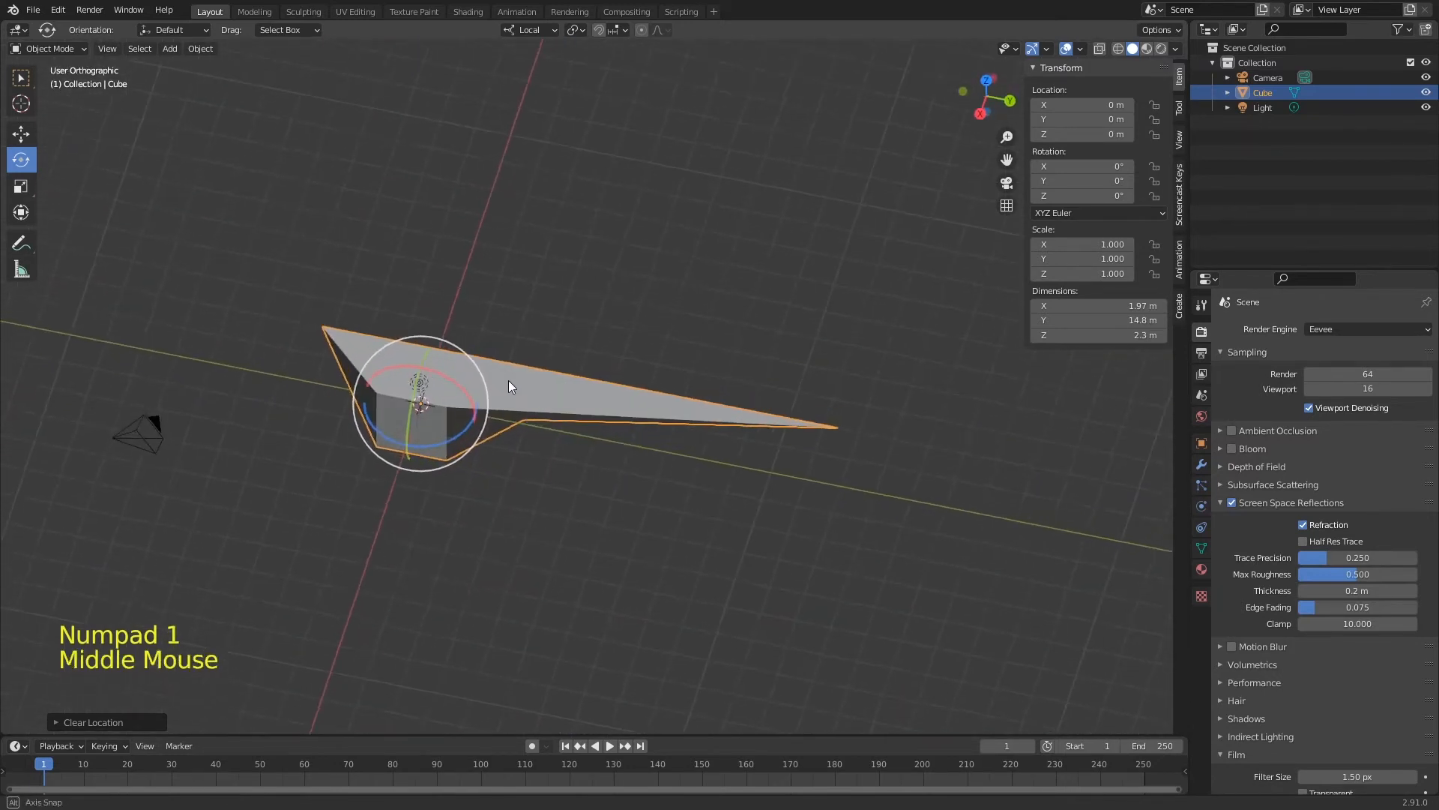
In Edit Mode, move the long spike's tip vertex inward along local Y until the object spans about 5.93 m, and return to Object Mode.
key(Tab)
drag(895, 440, 586, 375)
key(Tab)
Examine the shortened object from free angles and in the front, right and top orthographic views.
middle_drag(500, 361, 537, 326)
middle_drag(623, 386, 546, 372)
key(KP_1)
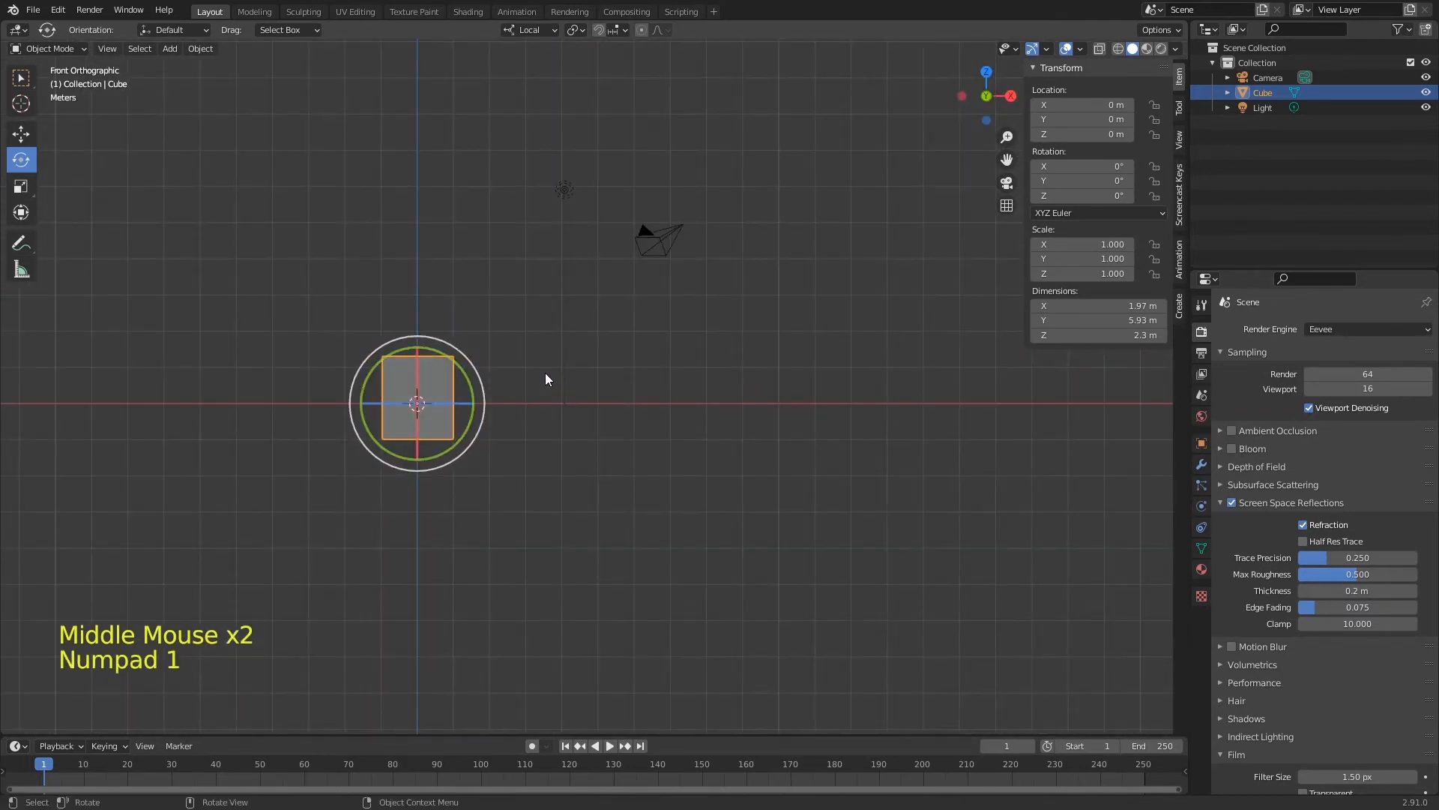
key(KP_3)
key(KP_7)
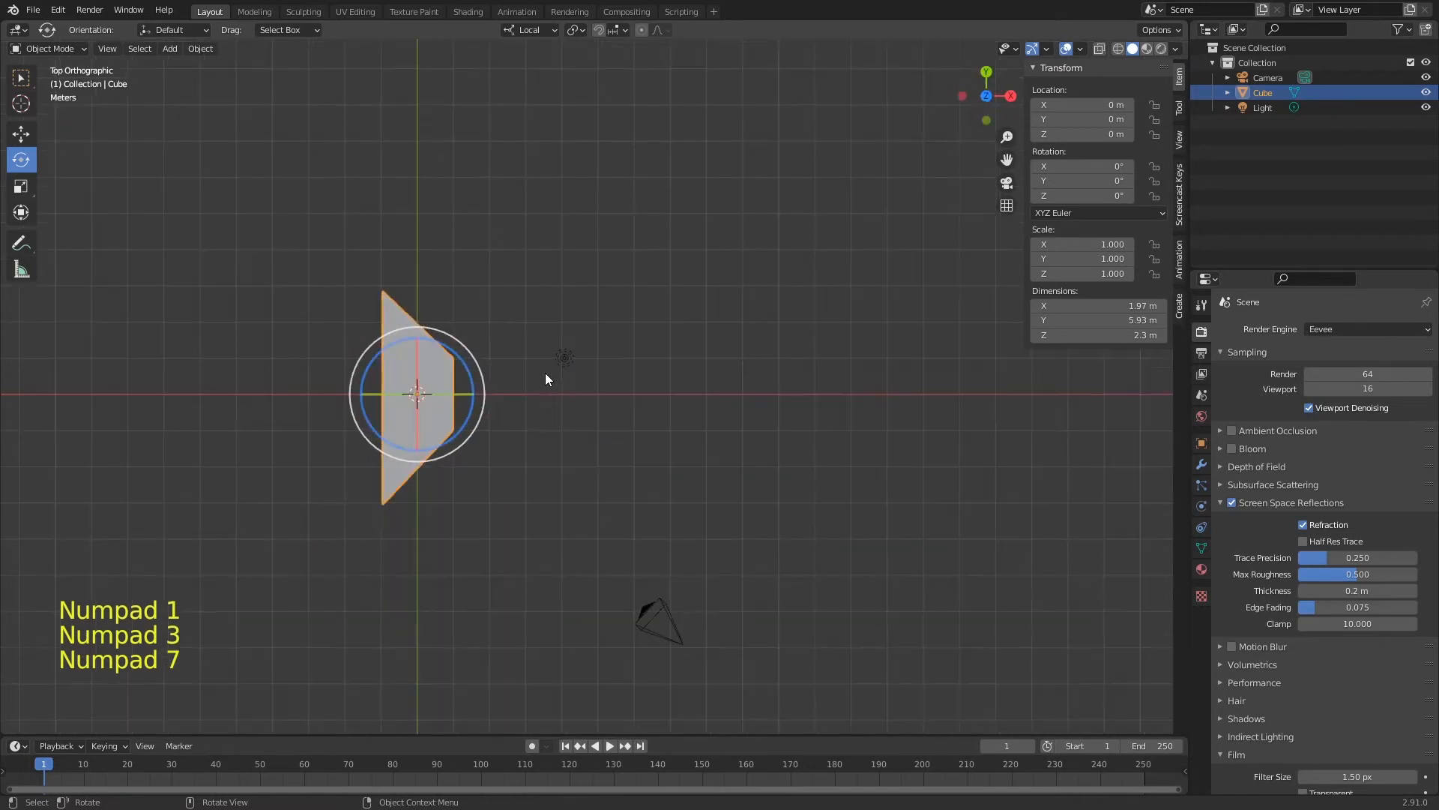
key(Tab)
key(Tab)
middle_drag(513, 420, 492, 317)
key(KP_1)
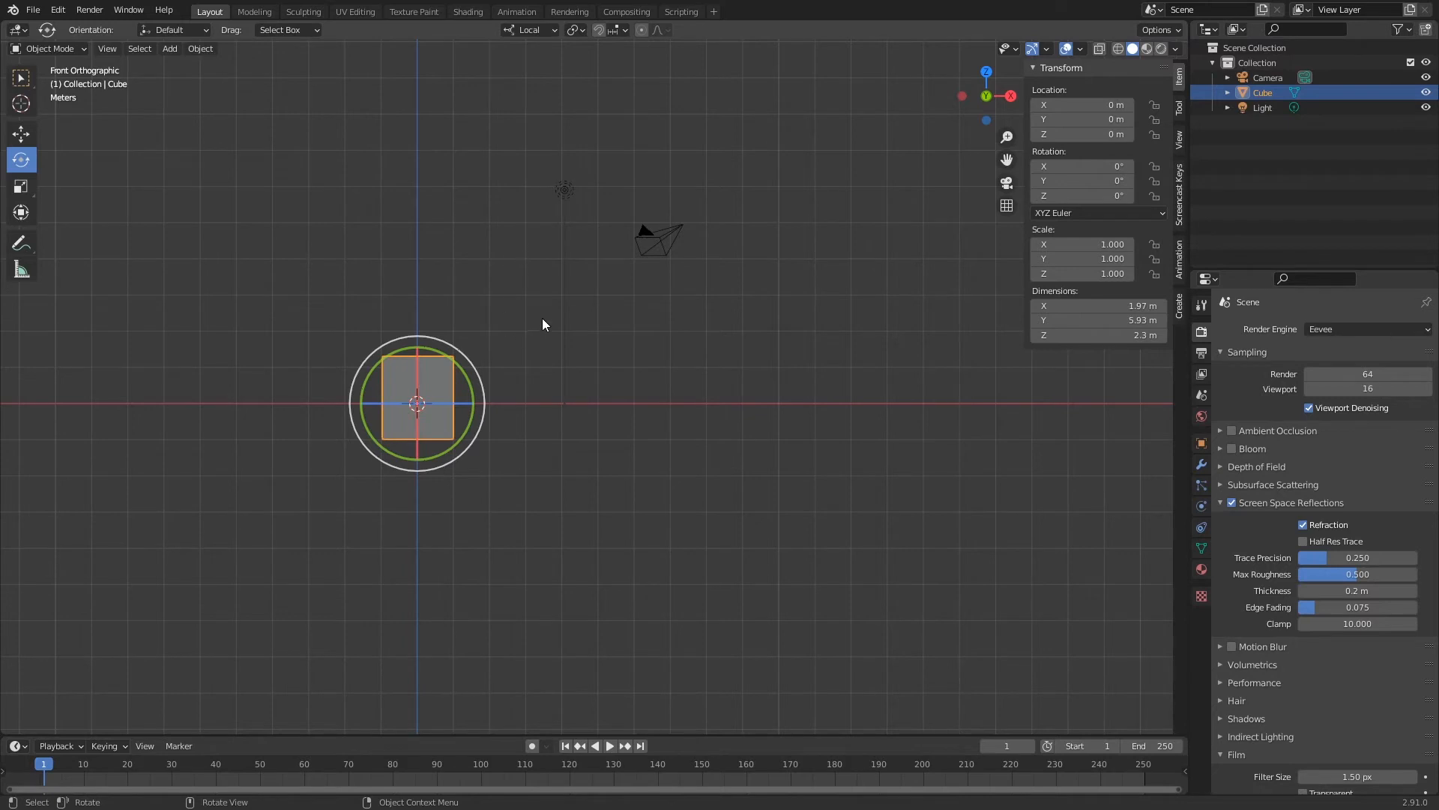
Delete the reshaped cube and add a UV sphere mesh at the origin.
key(x)
click(509, 299)
key(shift+a)
mouse_move(540, 328)
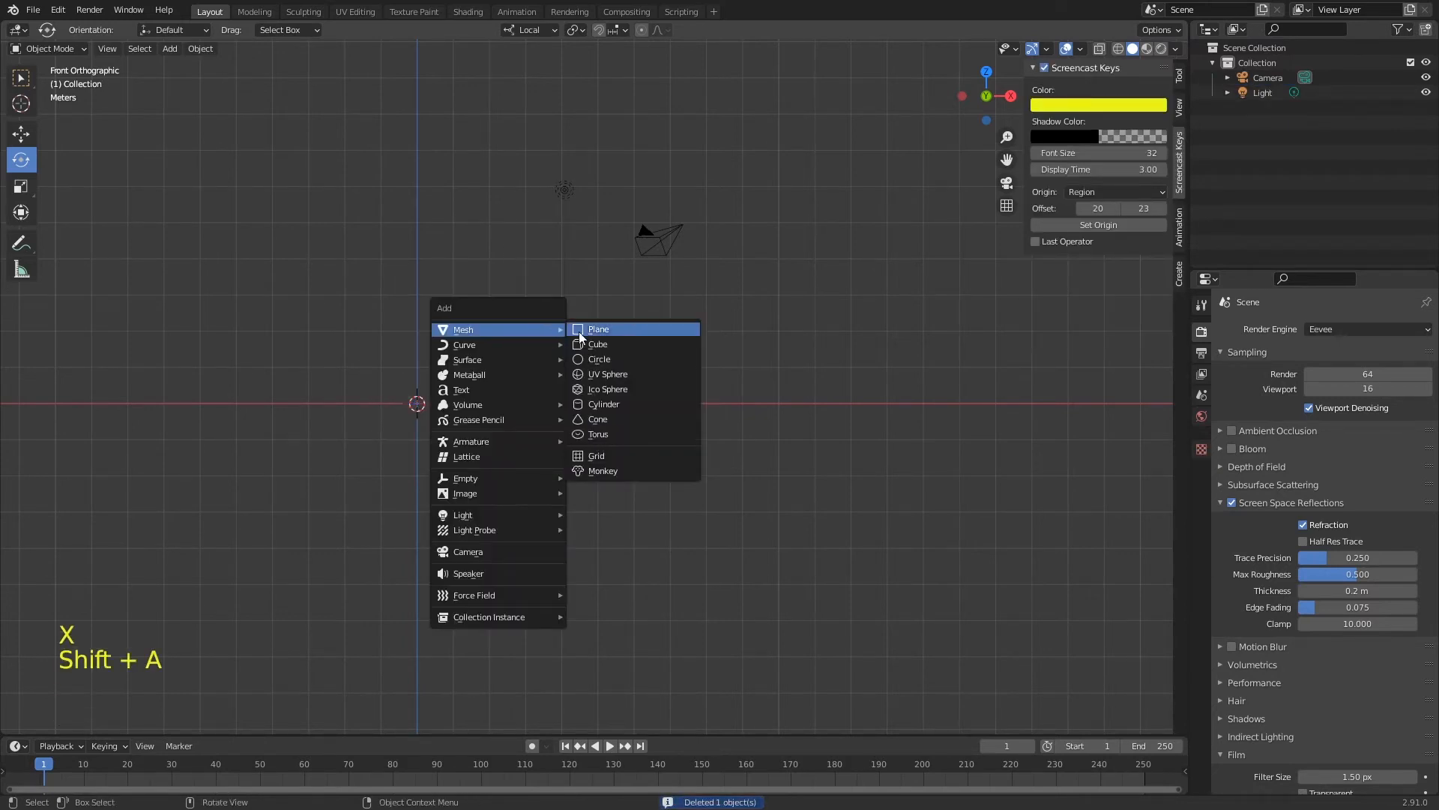
click(625, 375)
shift+middle_drag(511, 357, 750, 318)
Enter Edit Mode on the sphere and try moving single vertices without proportional editing.
key(Tab)
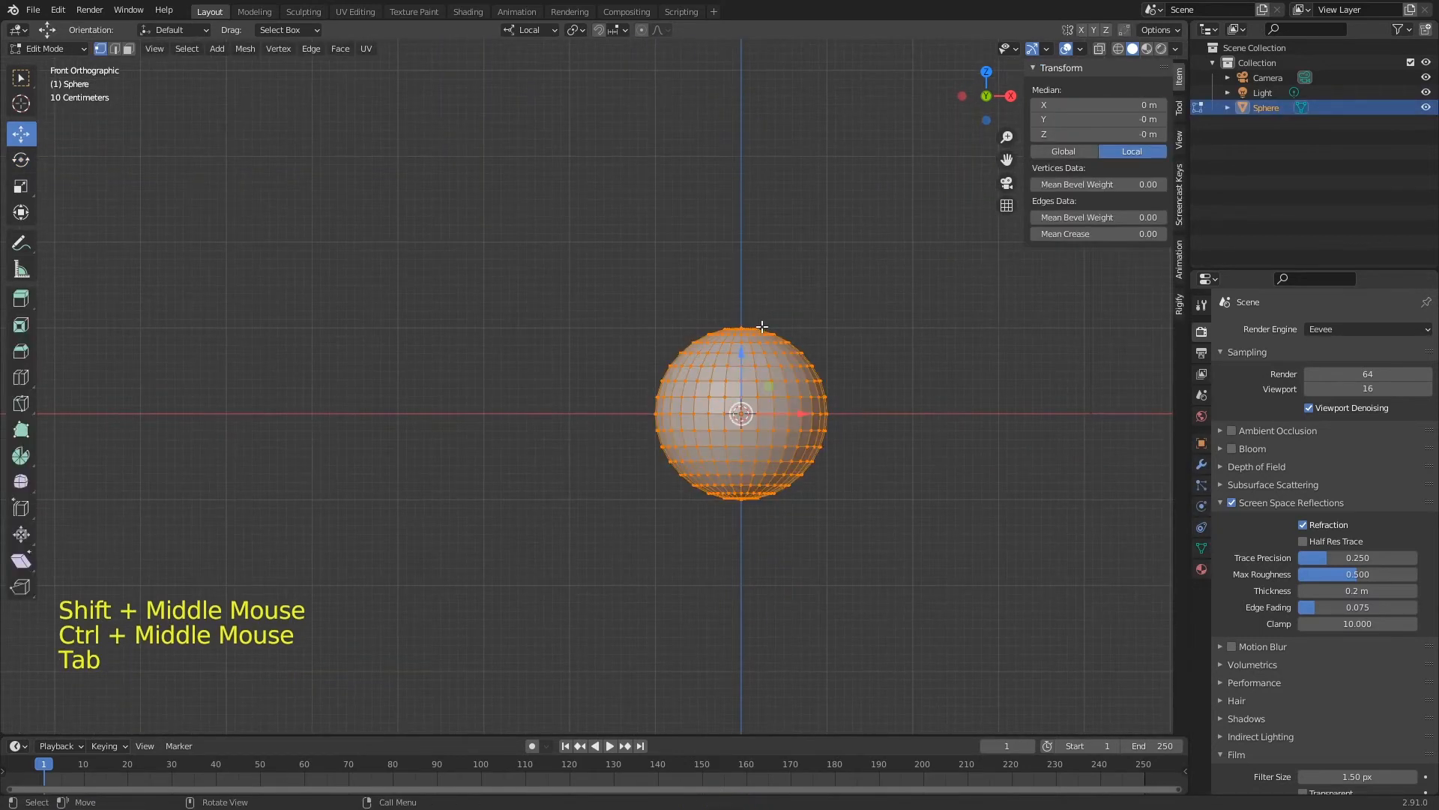
click(820, 381)
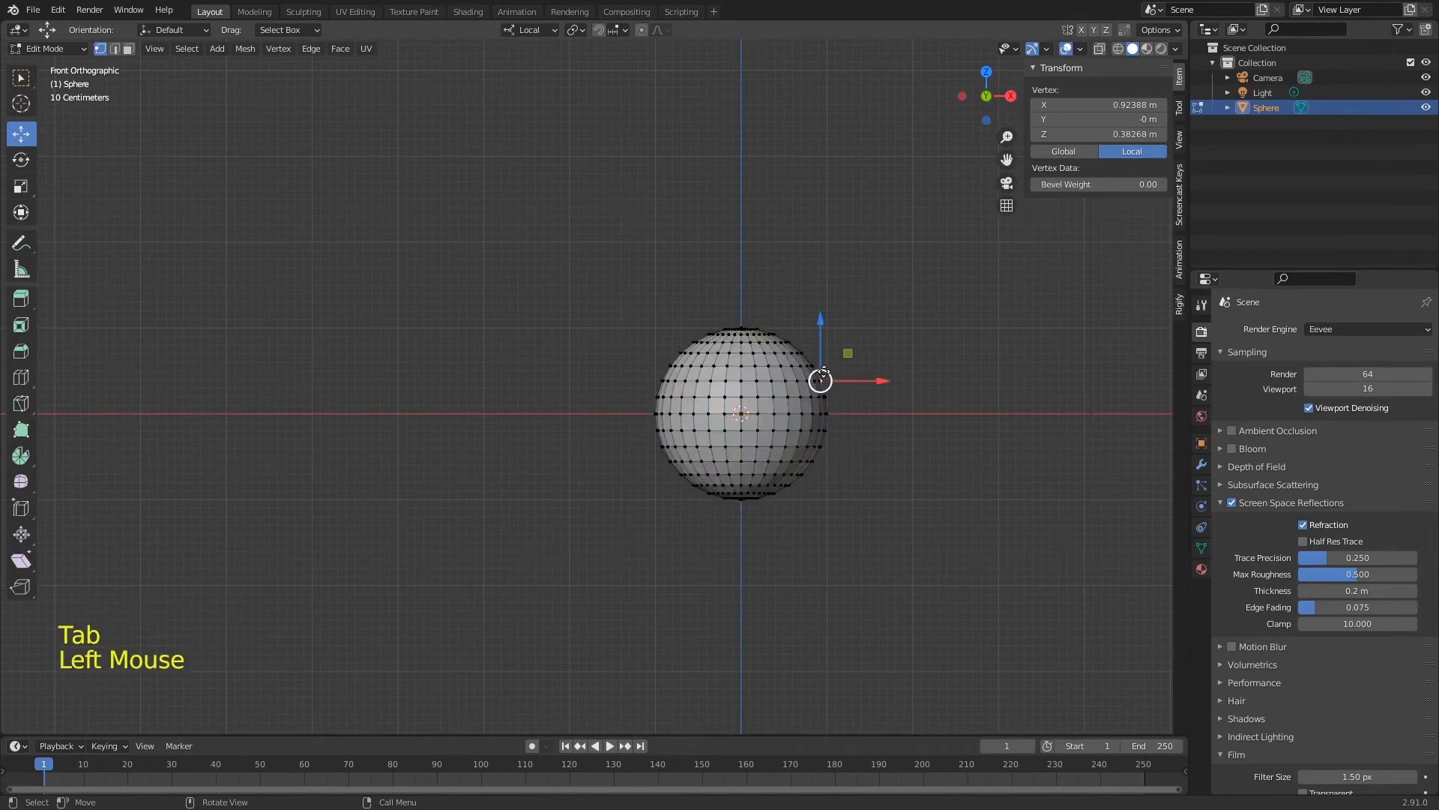
key(g)
click(697, 381)
key(g)
right_click(697, 307)
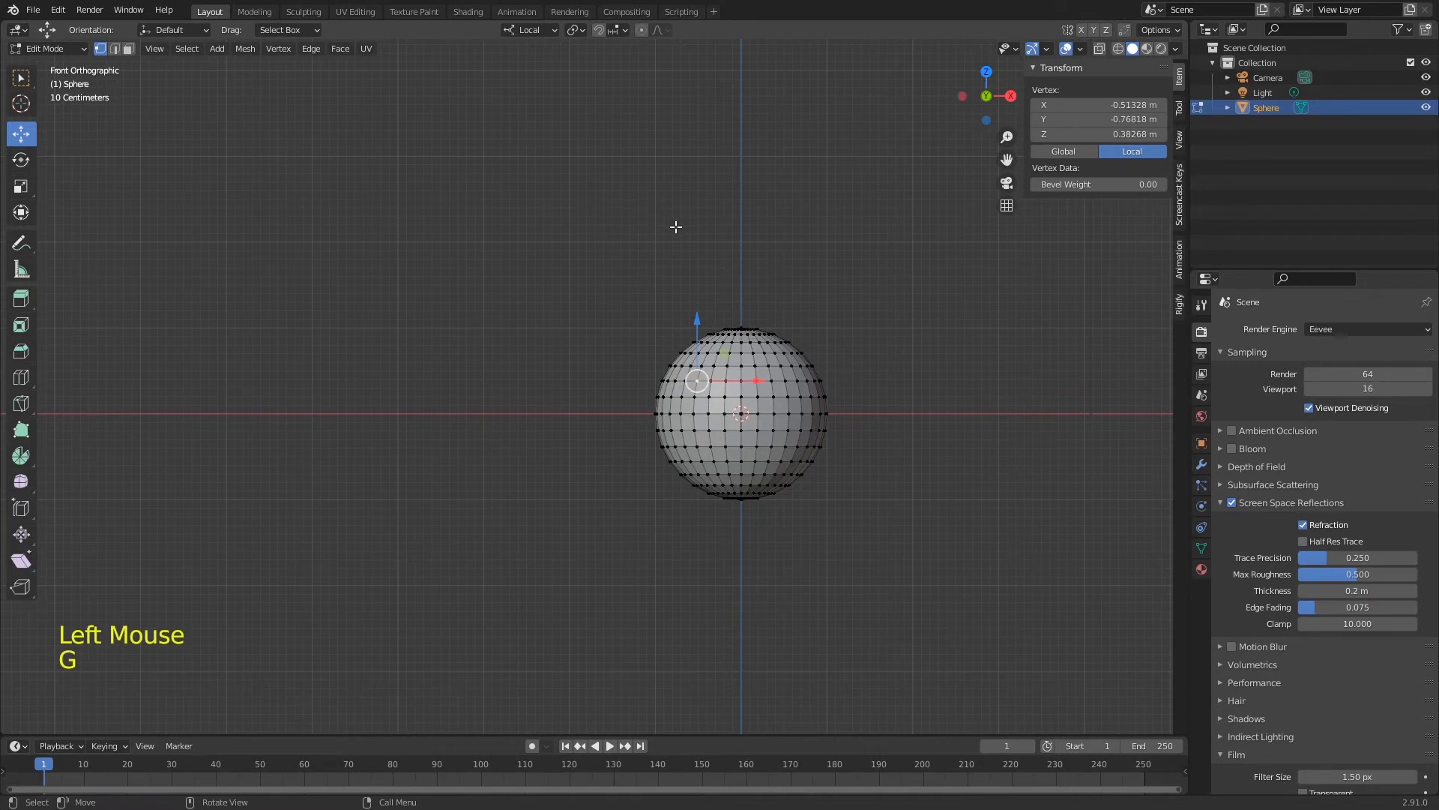
Enable proportional editing and move the sphere's top vertex to about X -0.70 m, Z 2.77 m with an enlarged influence radius.
click(642, 30)
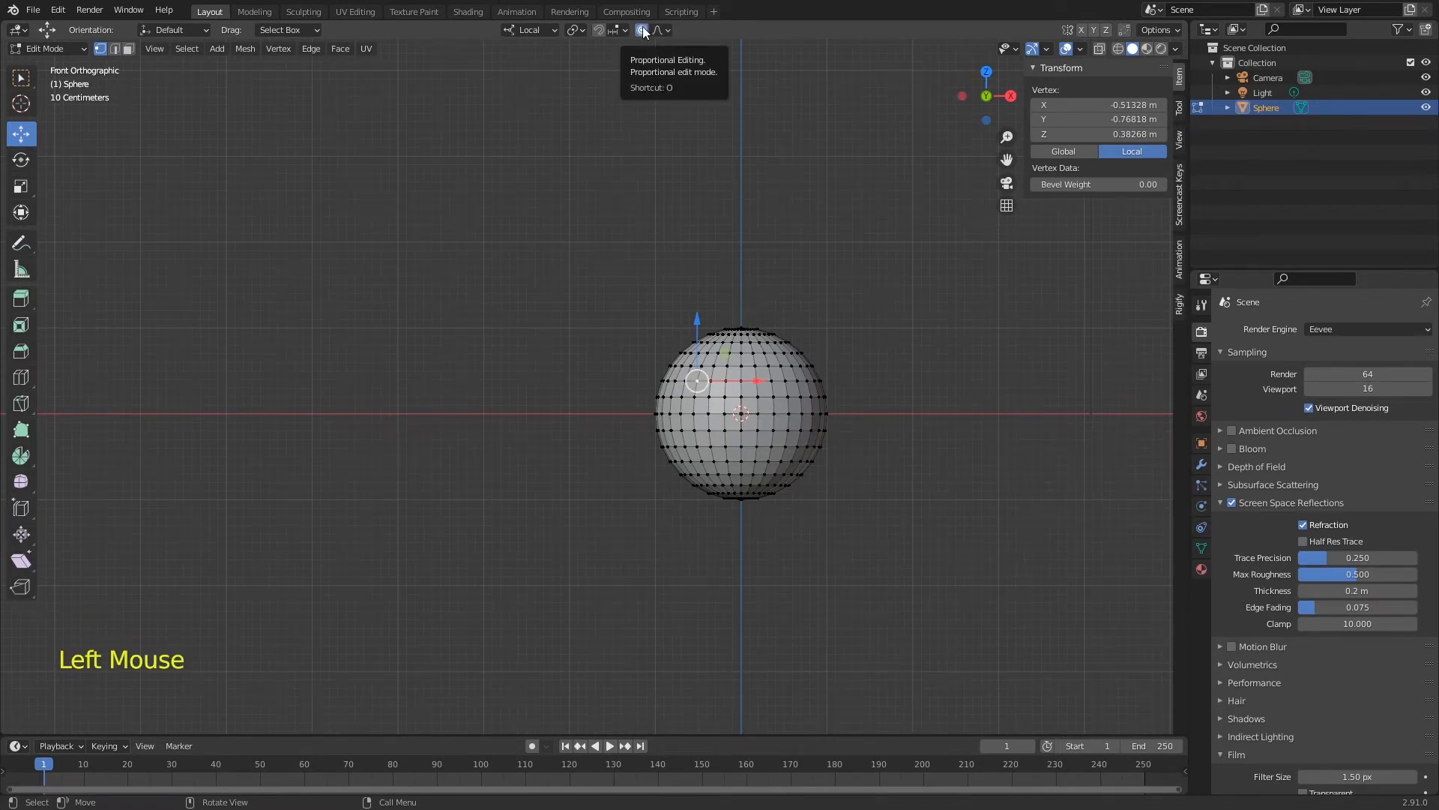
click(737, 315)
key(g)
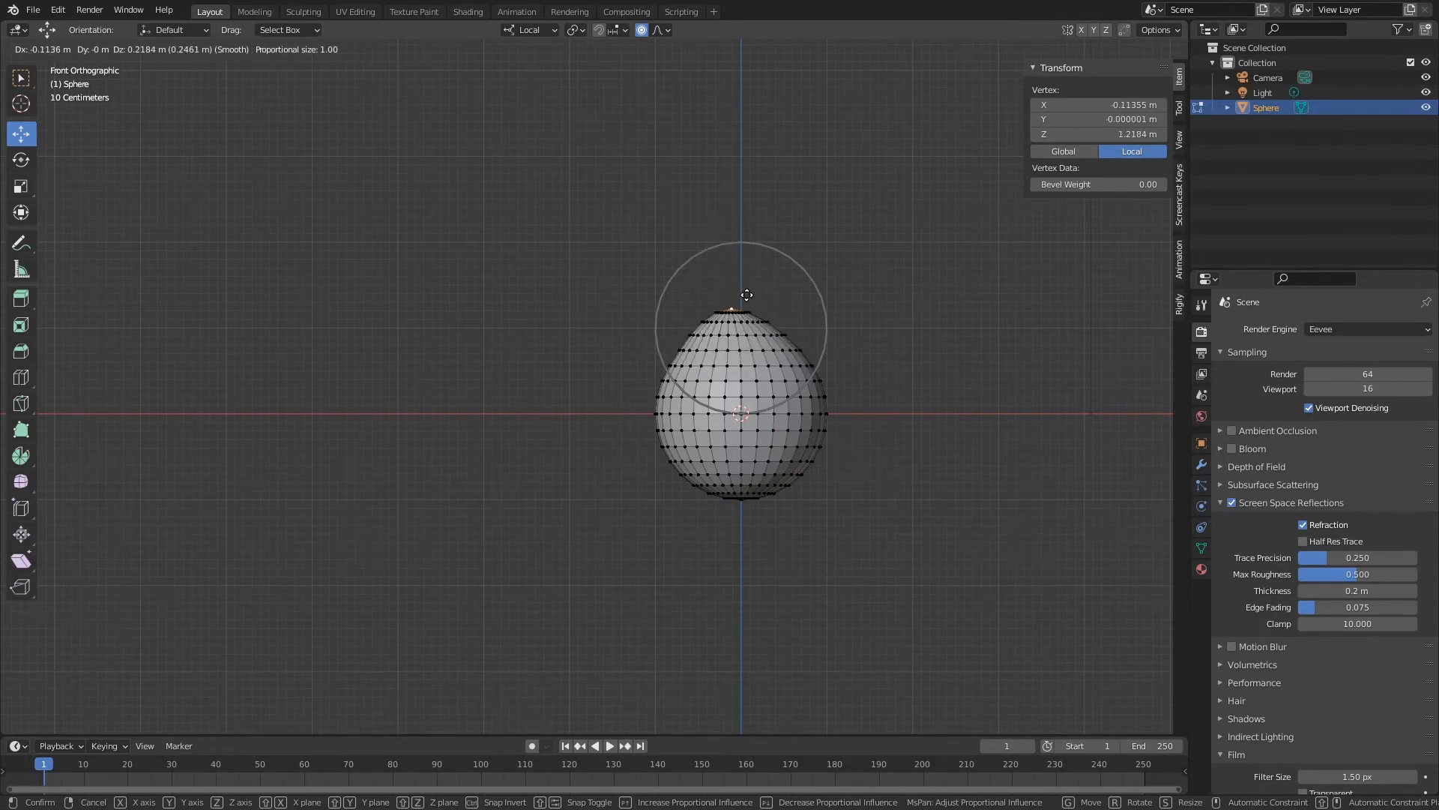
scroll(746, 292, down, 6)
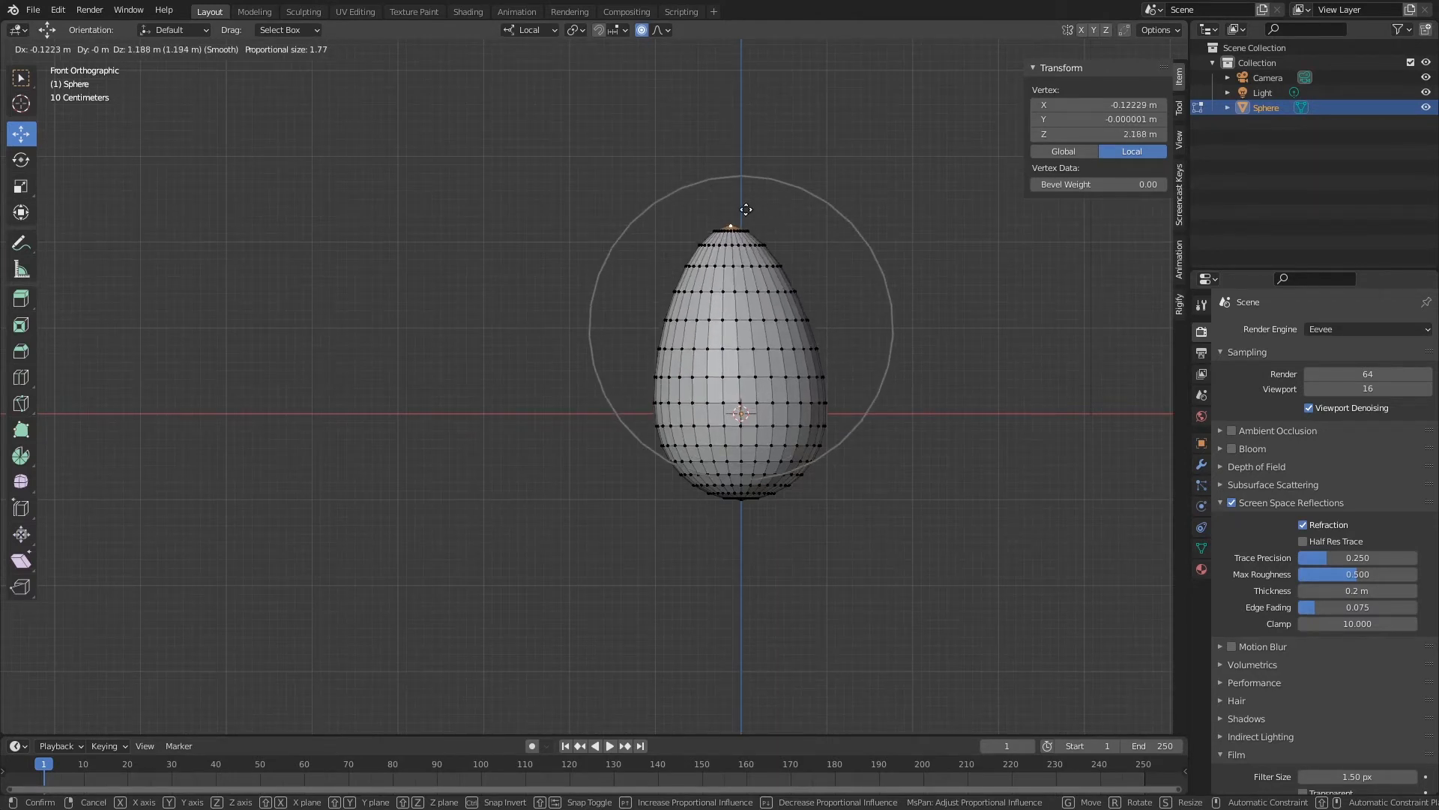
click(696, 161)
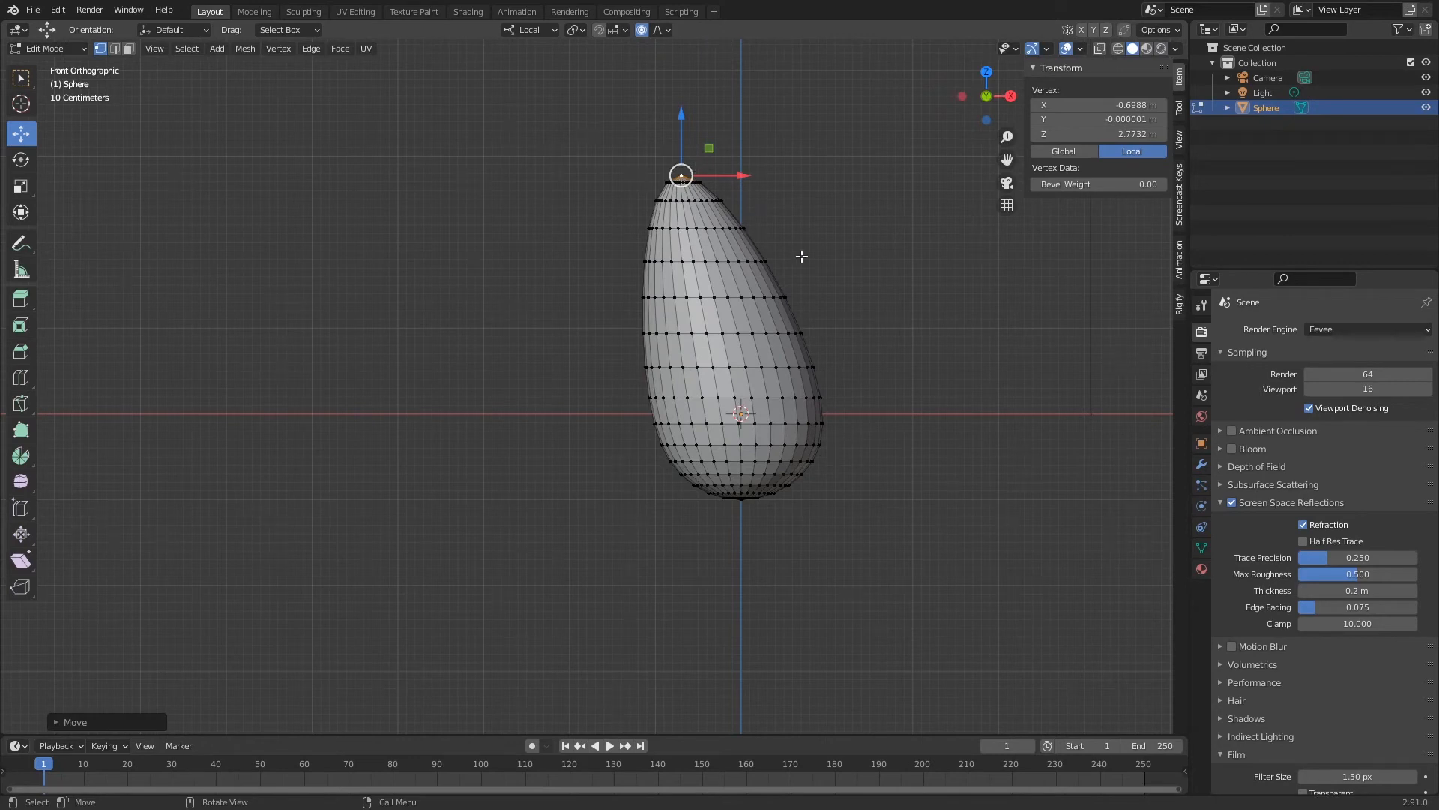
Rotate the tip with a wider proportional influence, move it to about X -1.29 m, Z 2.76 m, and return to Object Mode.
key(r)
scroll(808, 184, down, 9)
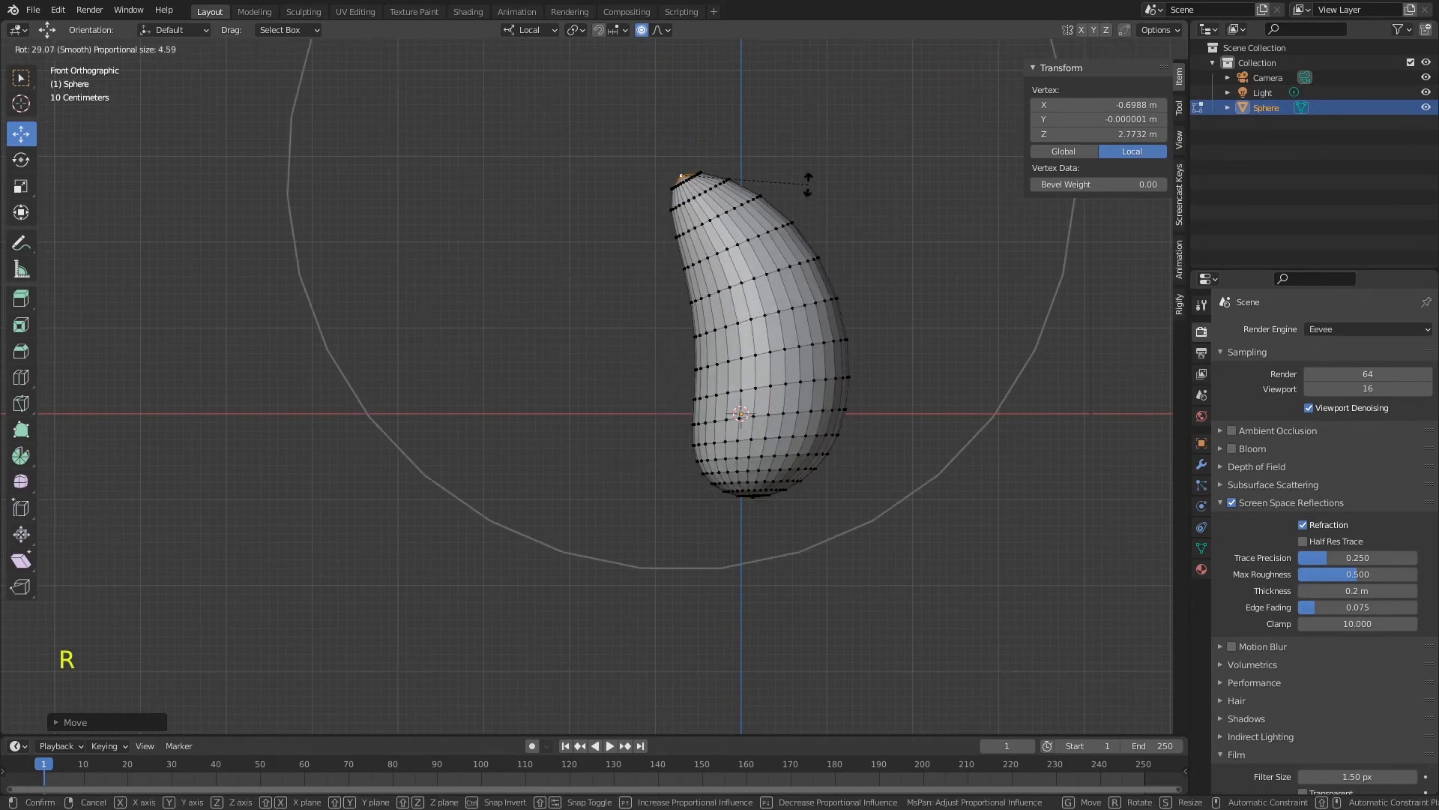
scroll(808, 184, up, 1)
click(803, 187)
key(g)
click(750, 189)
key(Tab)
Apply smooth shading to the deformed sphere.
middle_drag(694, 273, 640, 333)
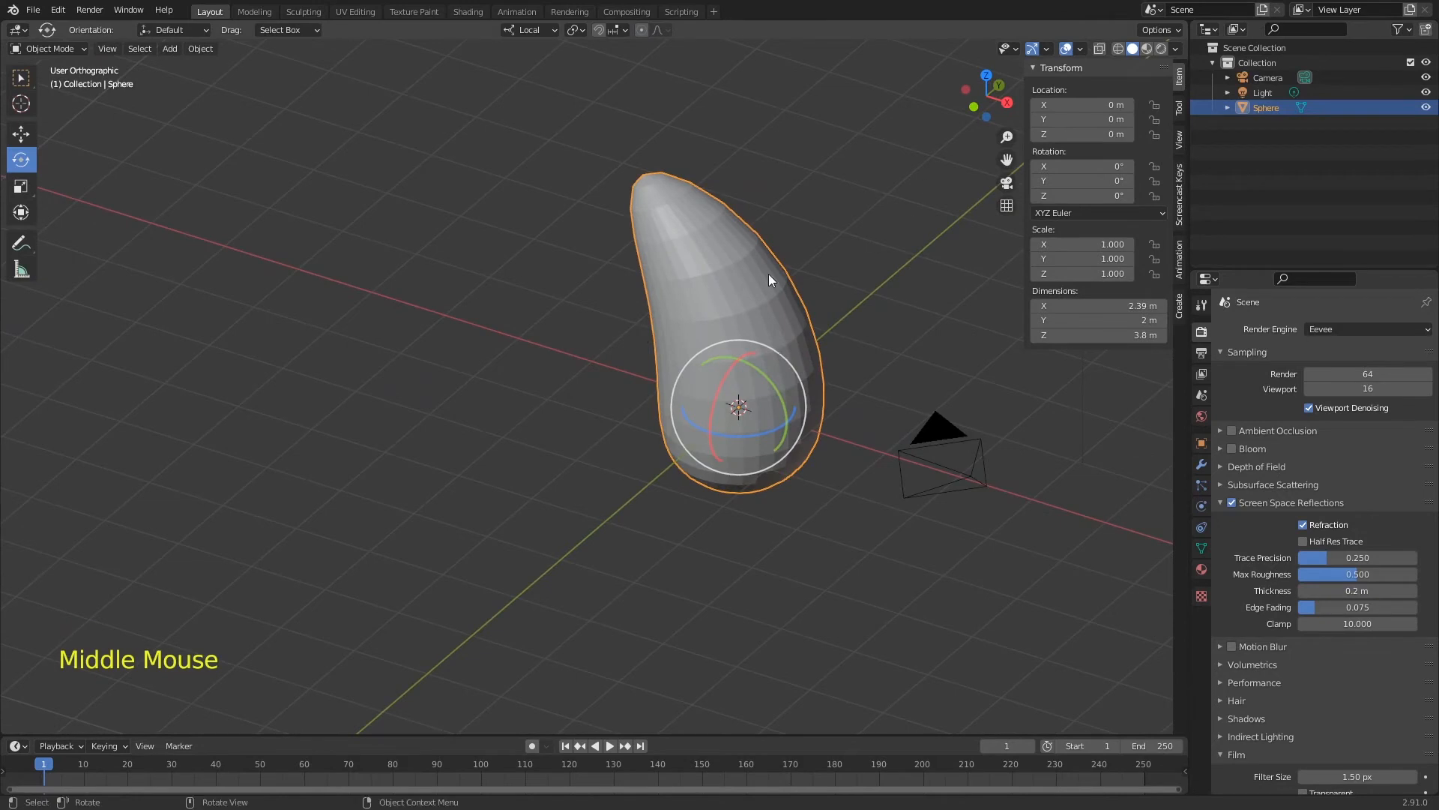
middle_drag(725, 257, 832, 219)
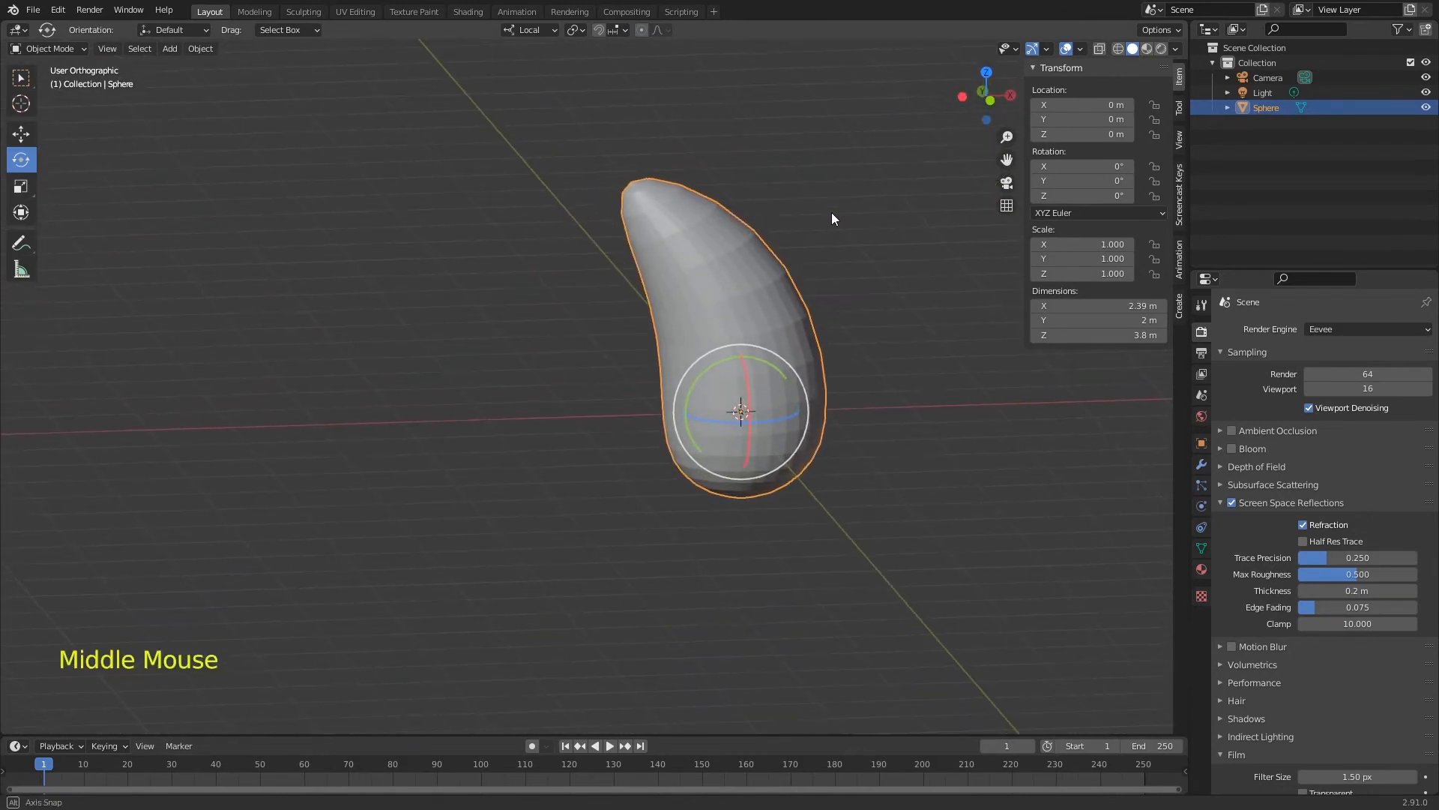
right_click(732, 251)
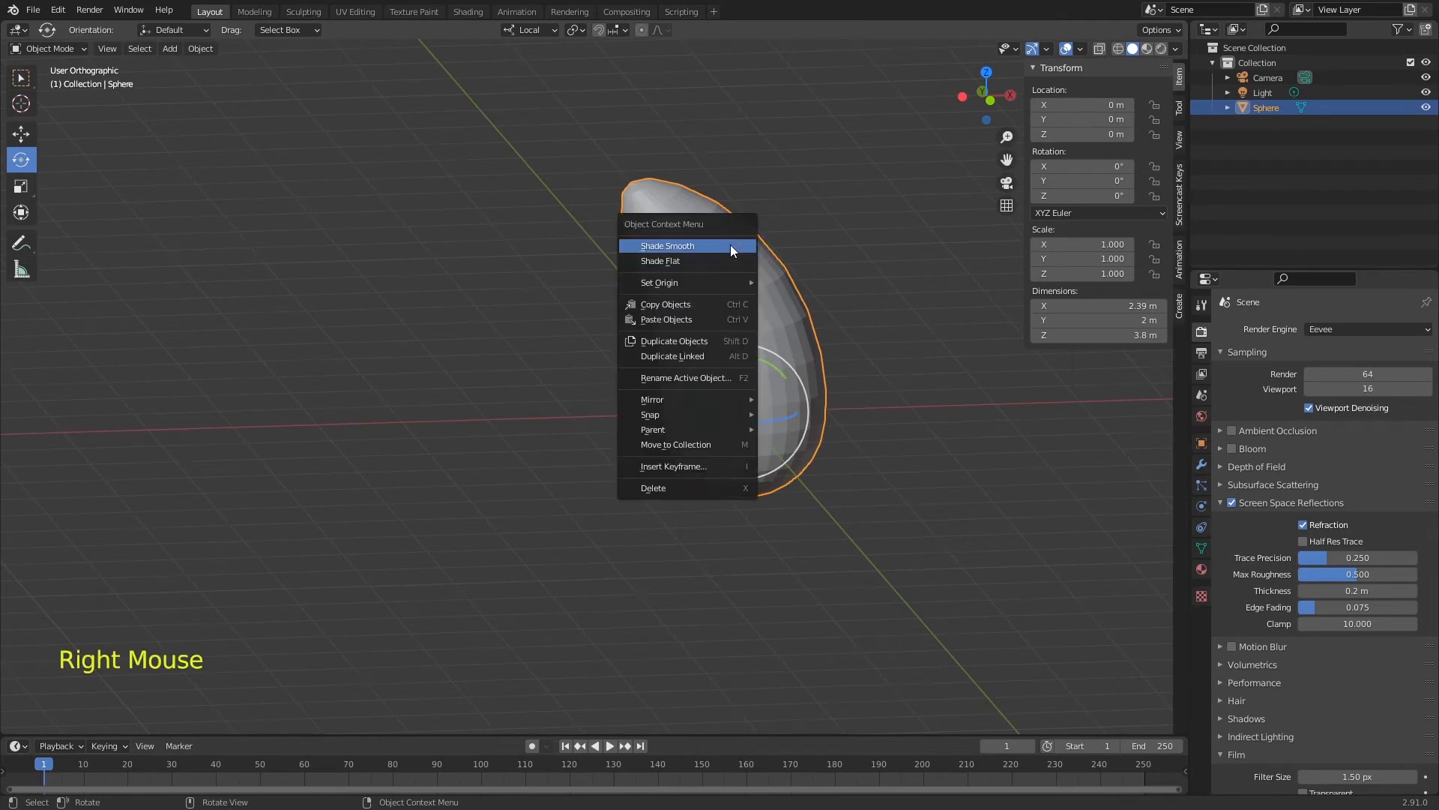
click(688, 242)
middle_drag(754, 253, 724, 268)
In the front view, reopen the sphere in Edit Mode and toggle proportional editing off and on, trying a vertex move in between.
key(KP_1)
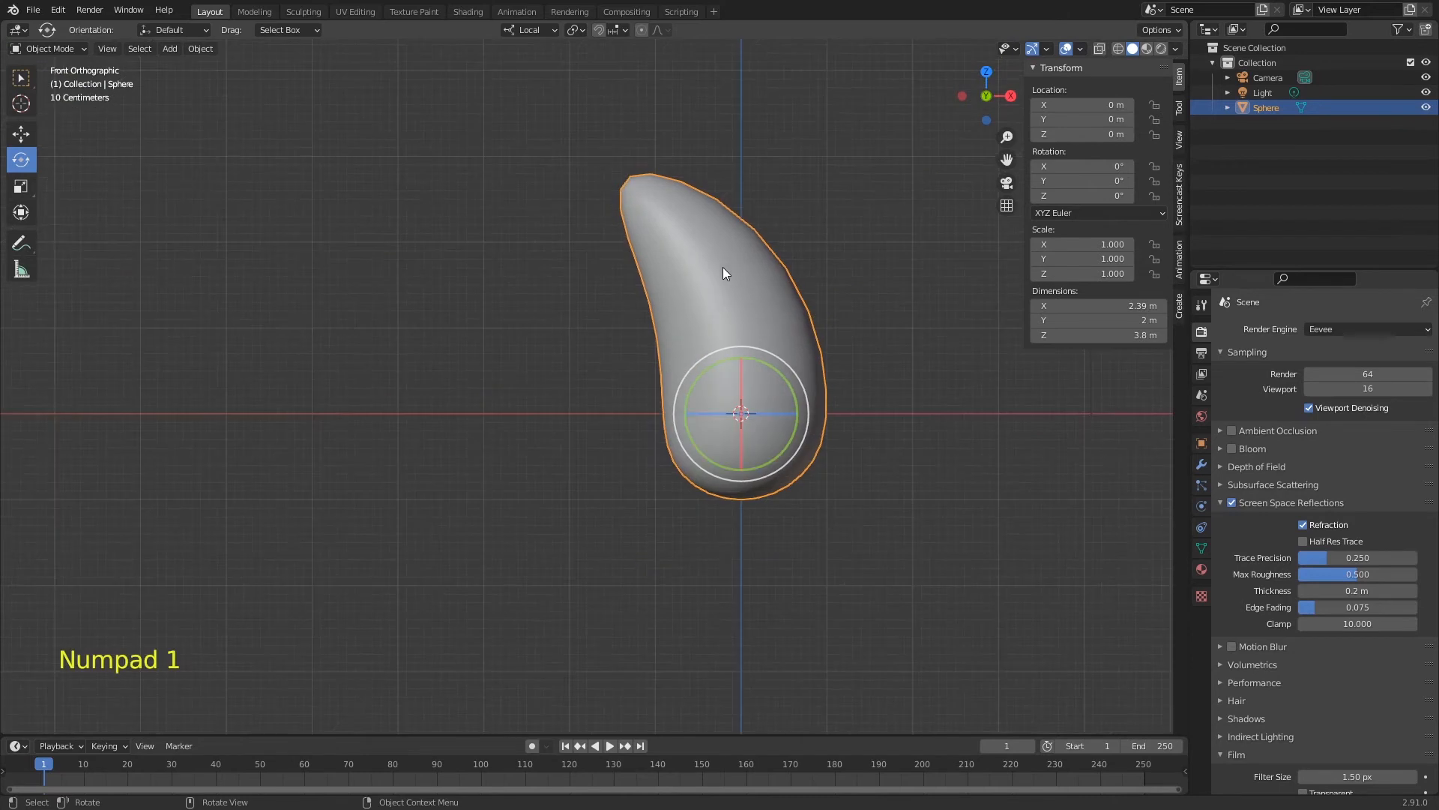
key(Tab)
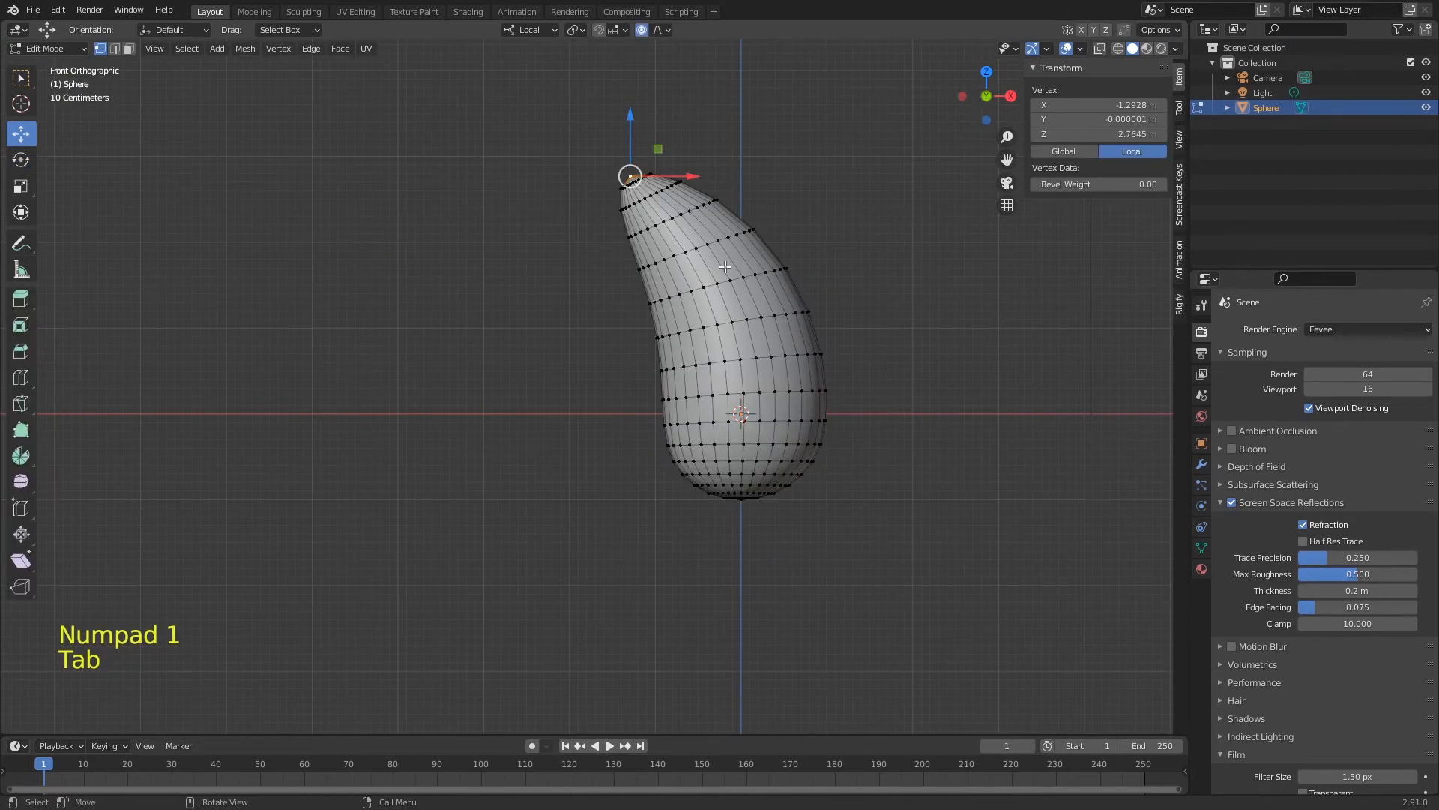
click(642, 30)
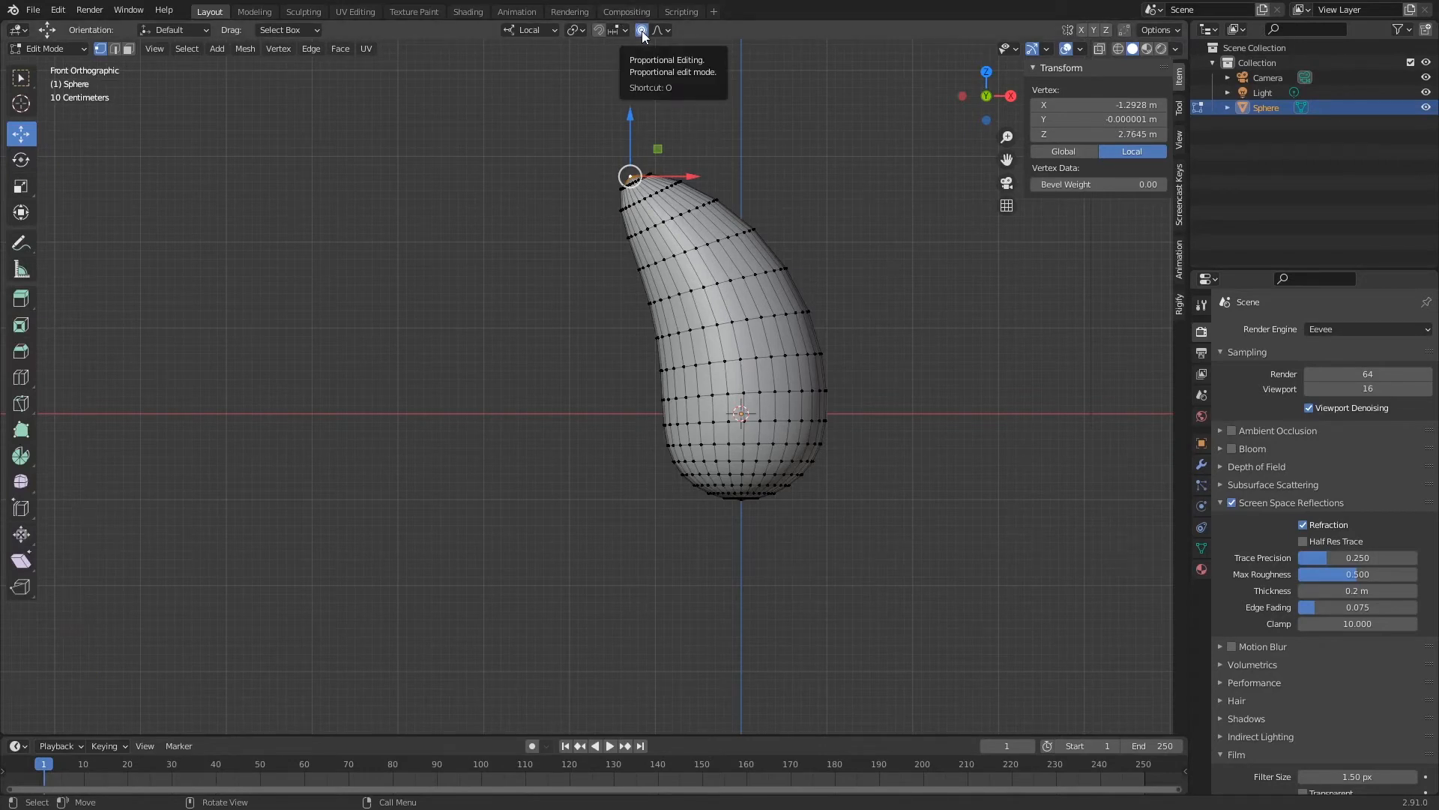
key(o)
key(g)
right_click(689, 183)
key(o)
key(o)
key(o)
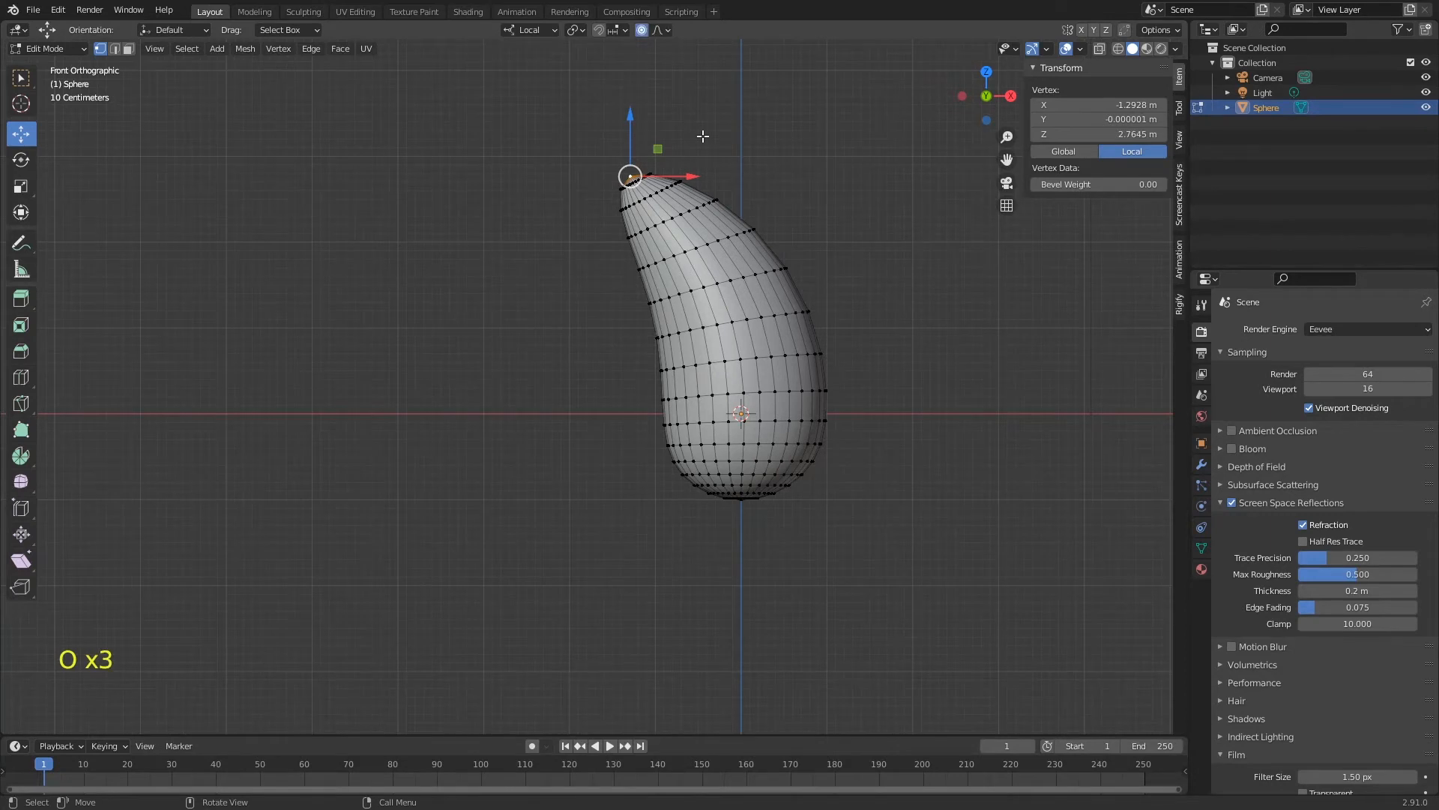
Move the tip proportionally to about X -1.07 m, Z 2.27 m, scale the surrounding mesh down slightly, and return to Object Mode.
key(g)
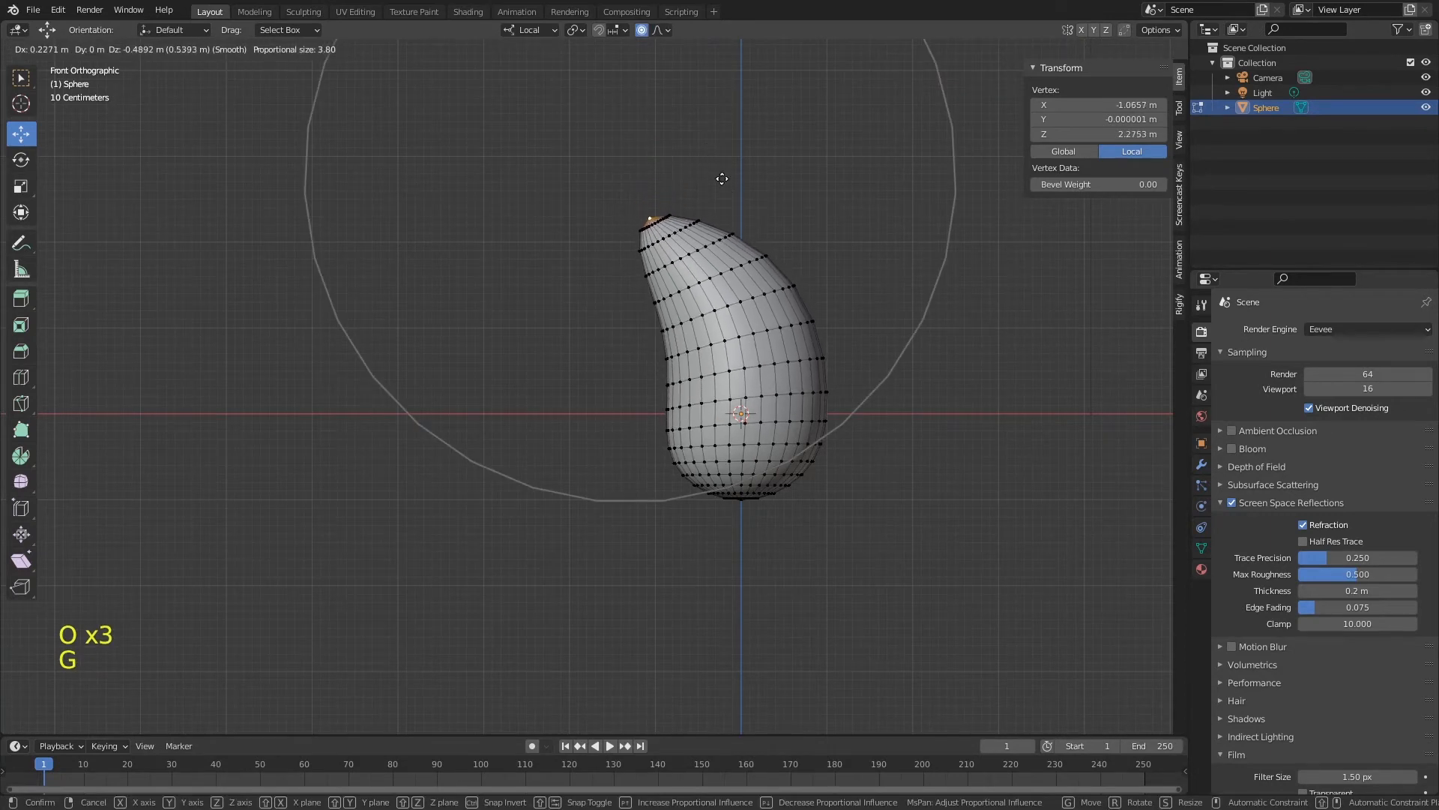
click(720, 177)
key(s)
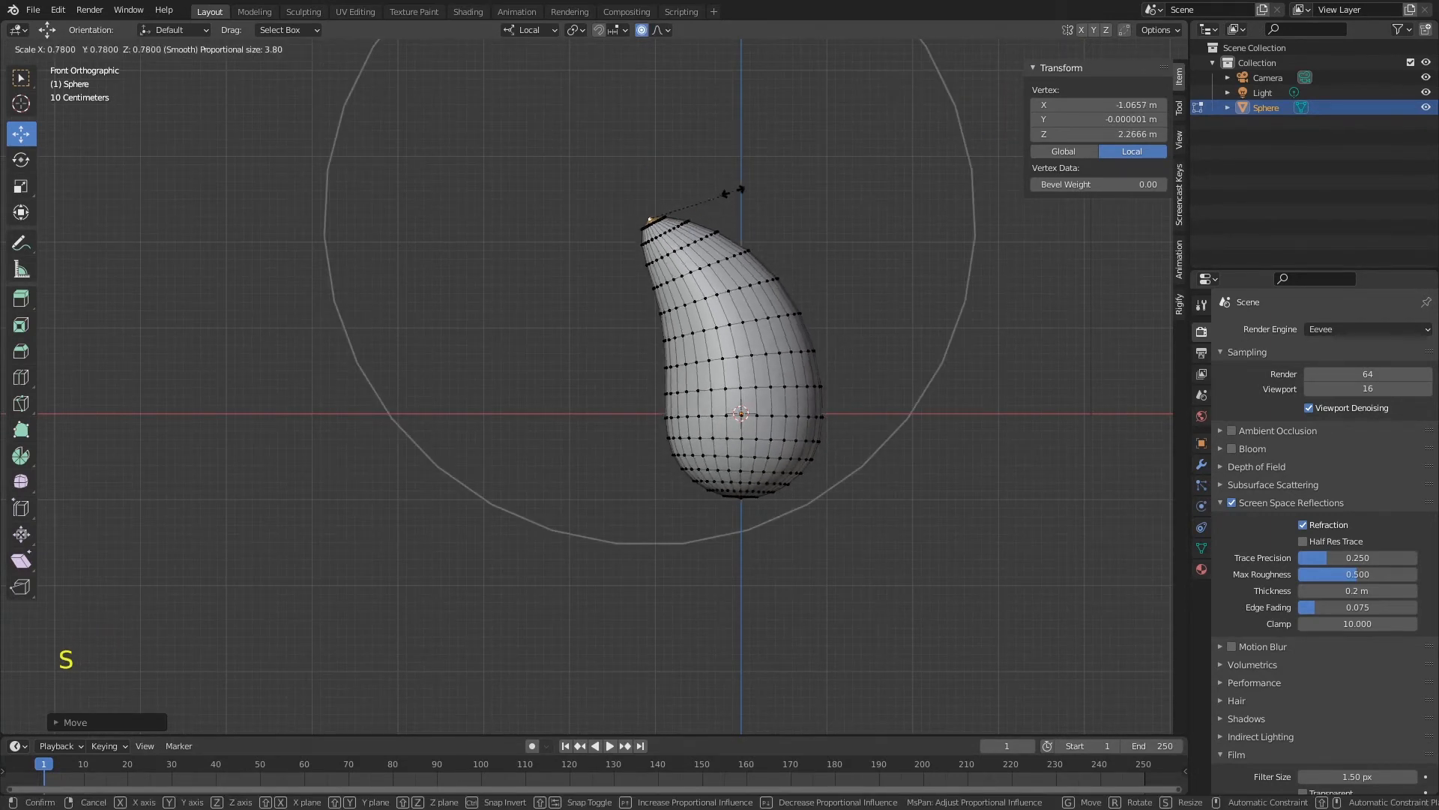
click(770, 196)
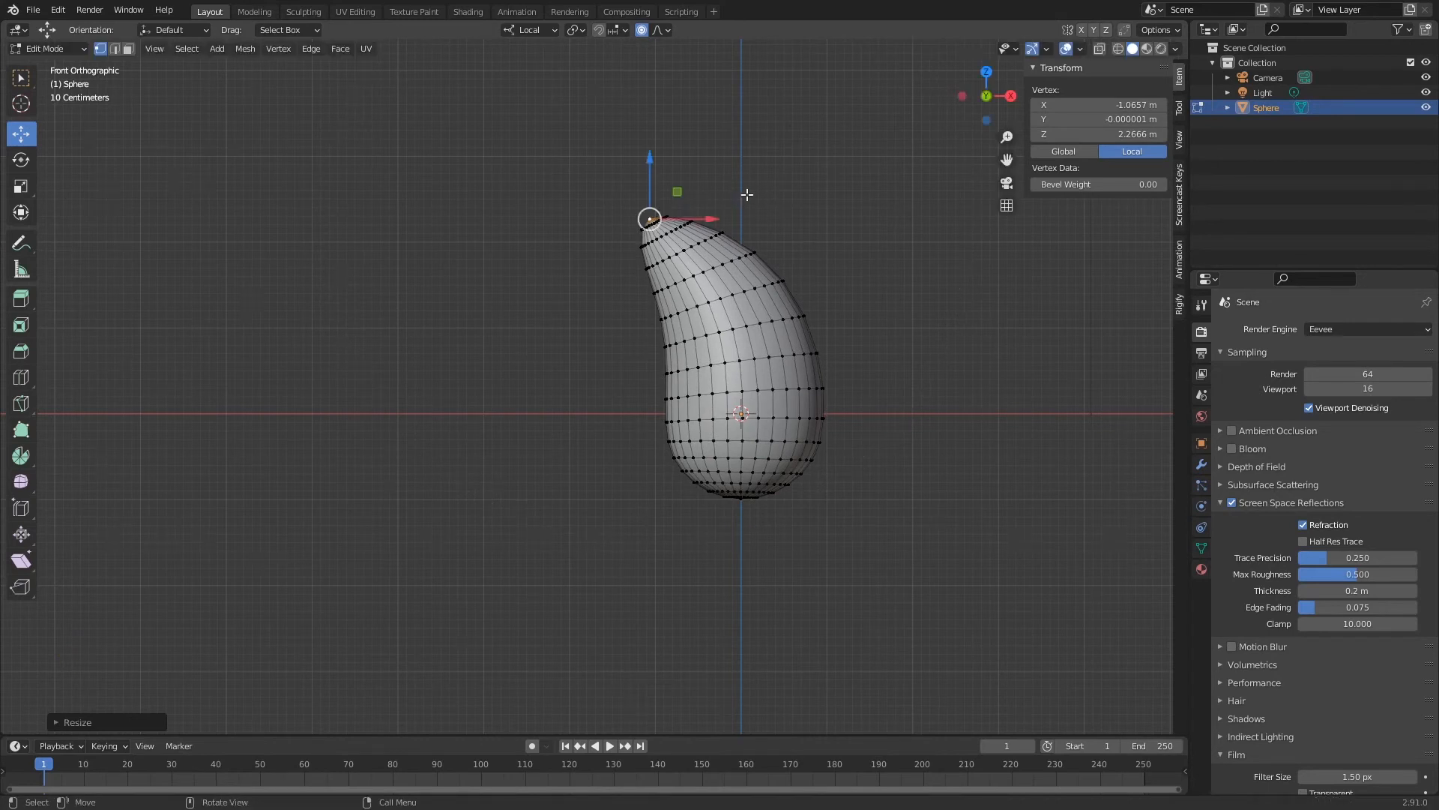
key(Tab)
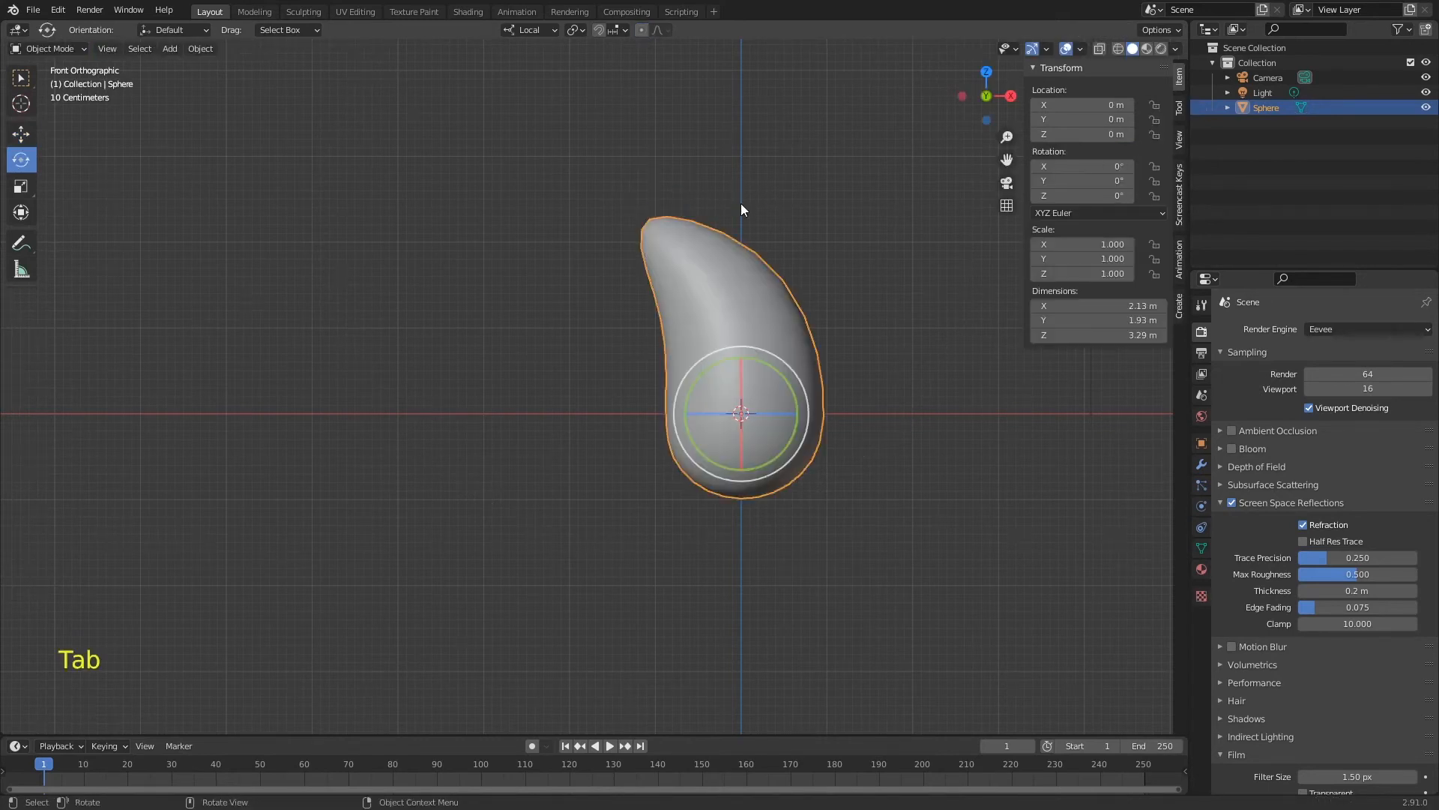
Start a new file without saving the current changes.
key(ctrl+n)
click(514, 276)
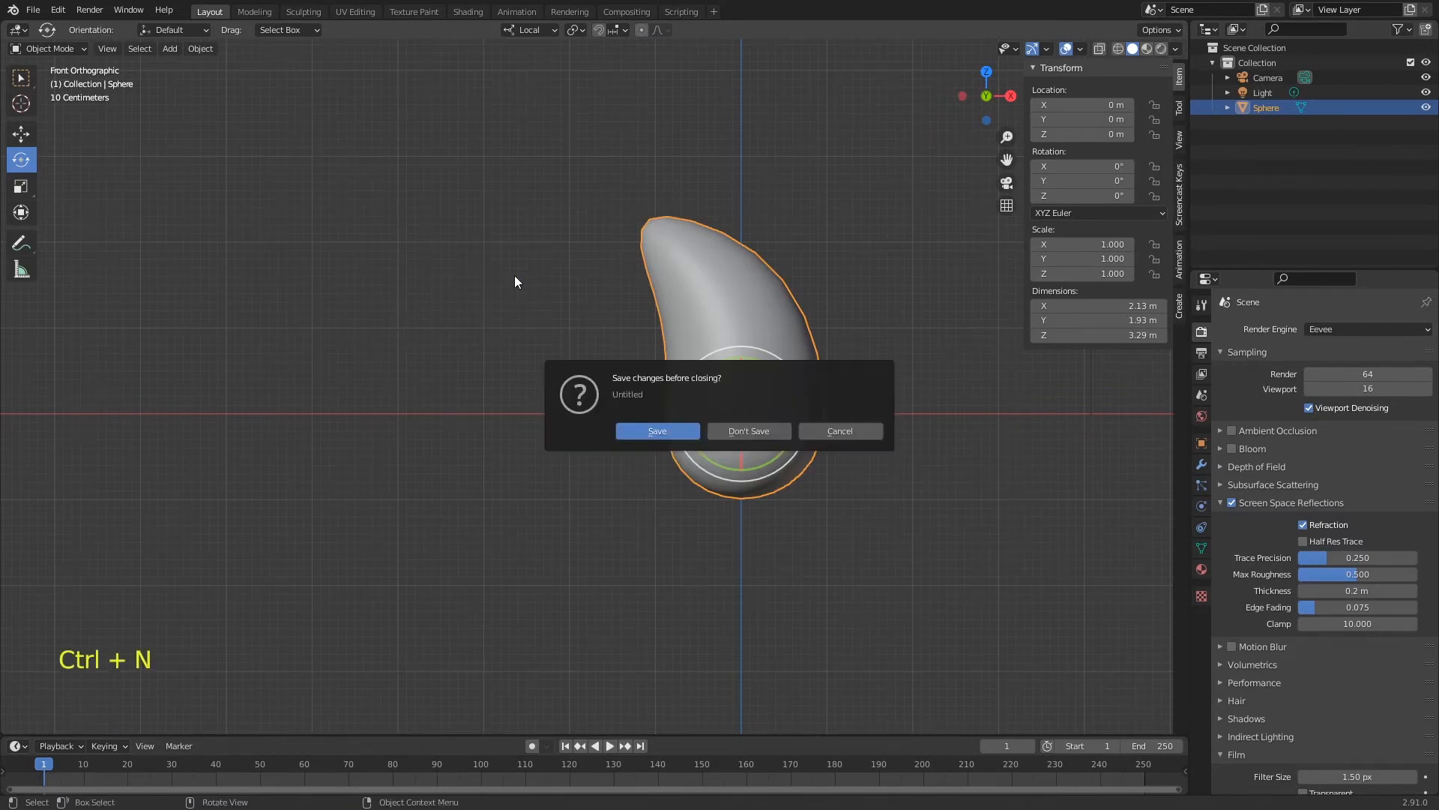
key(d)
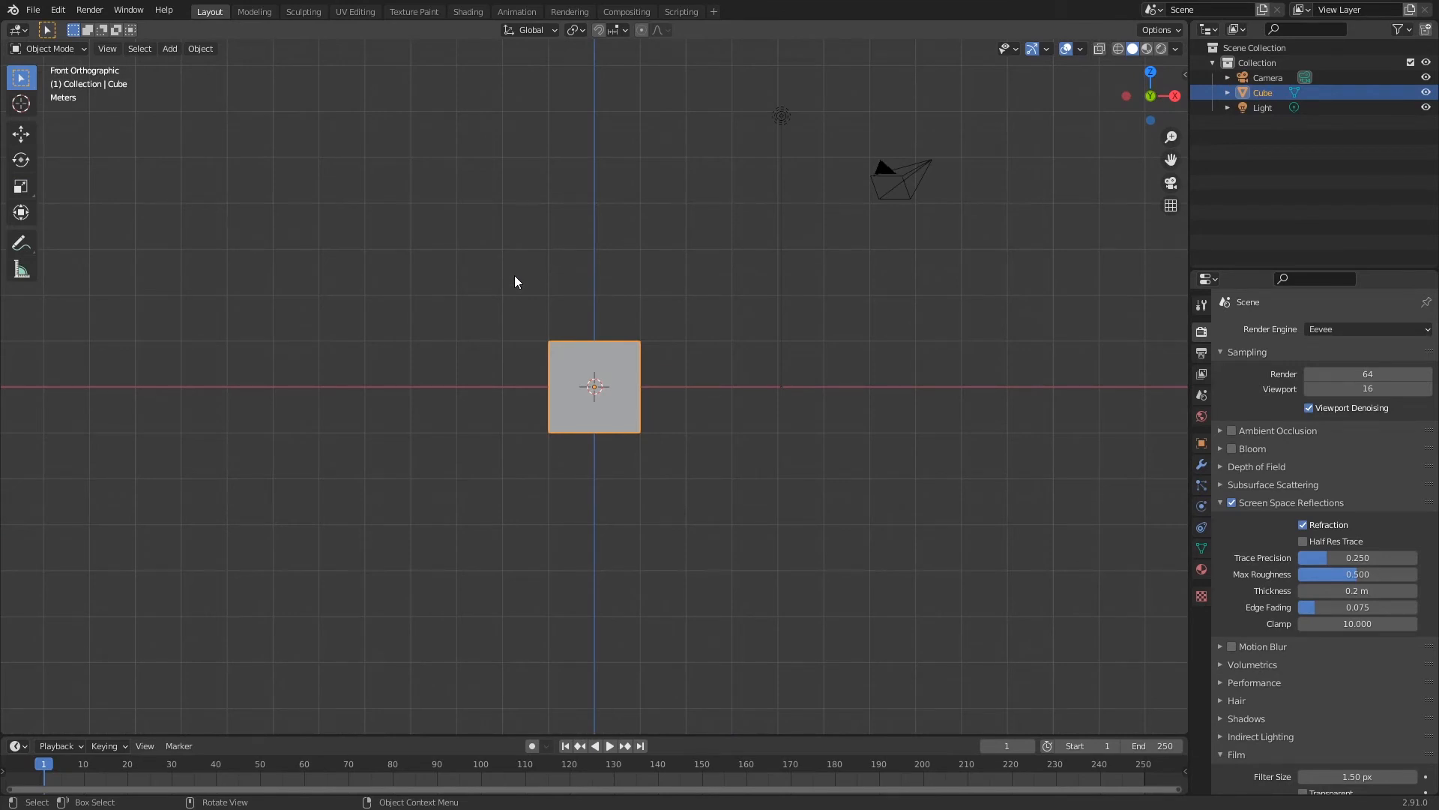
Flatten the default cube into a thin slab by scaling it down twice along the global Z axis.
middle_drag(687, 338, 635, 386)
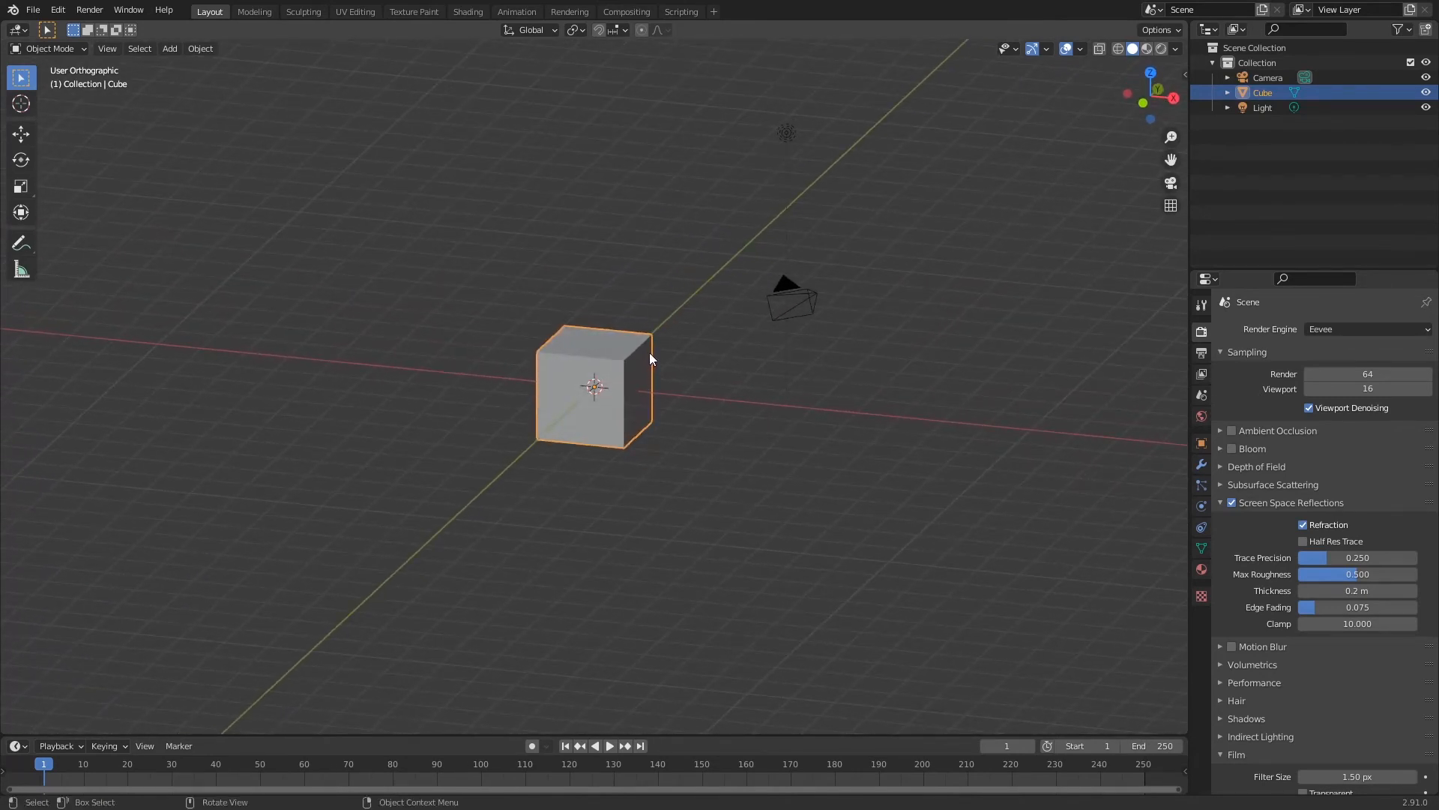
key(s)
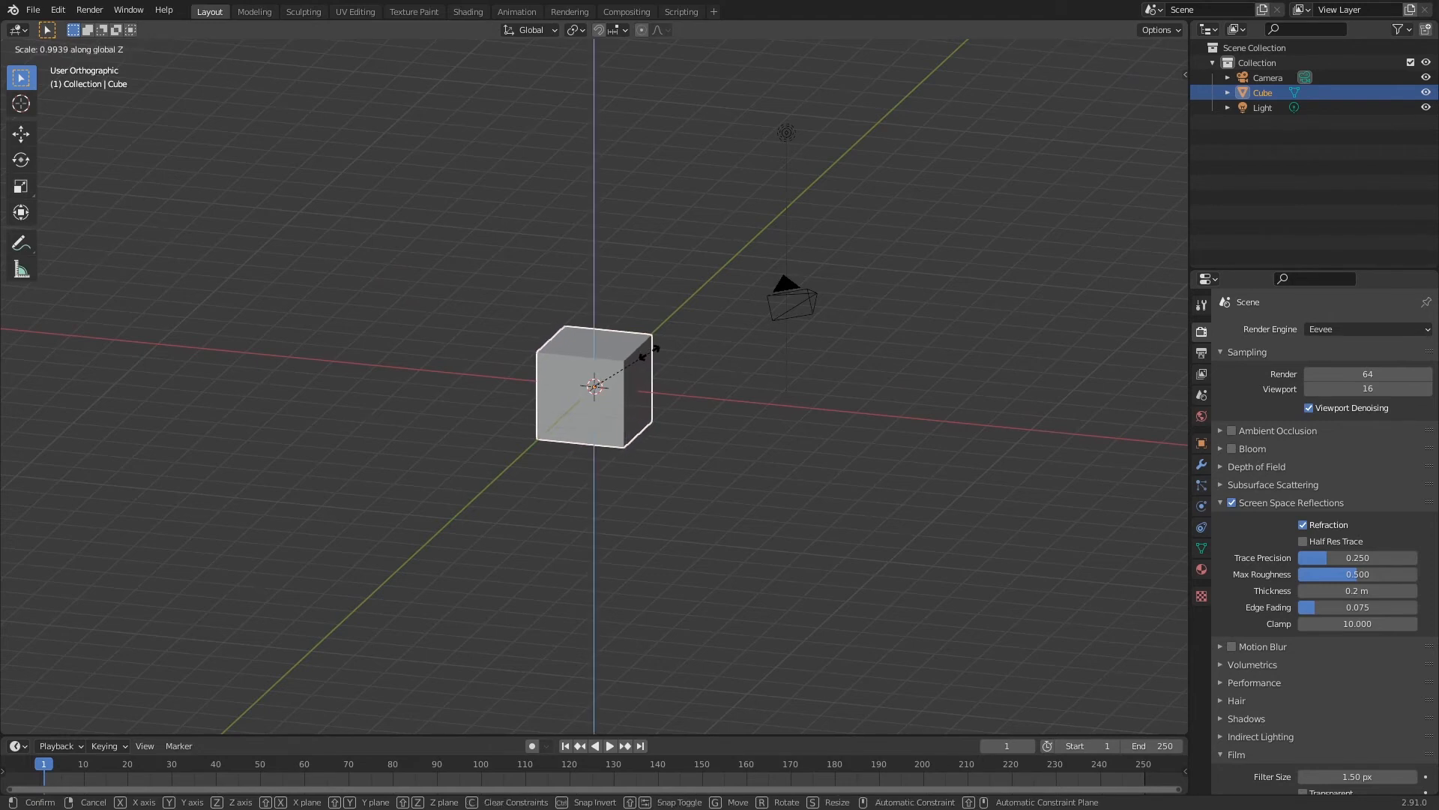
key(z)
click(649, 353)
key(s)
key(z)
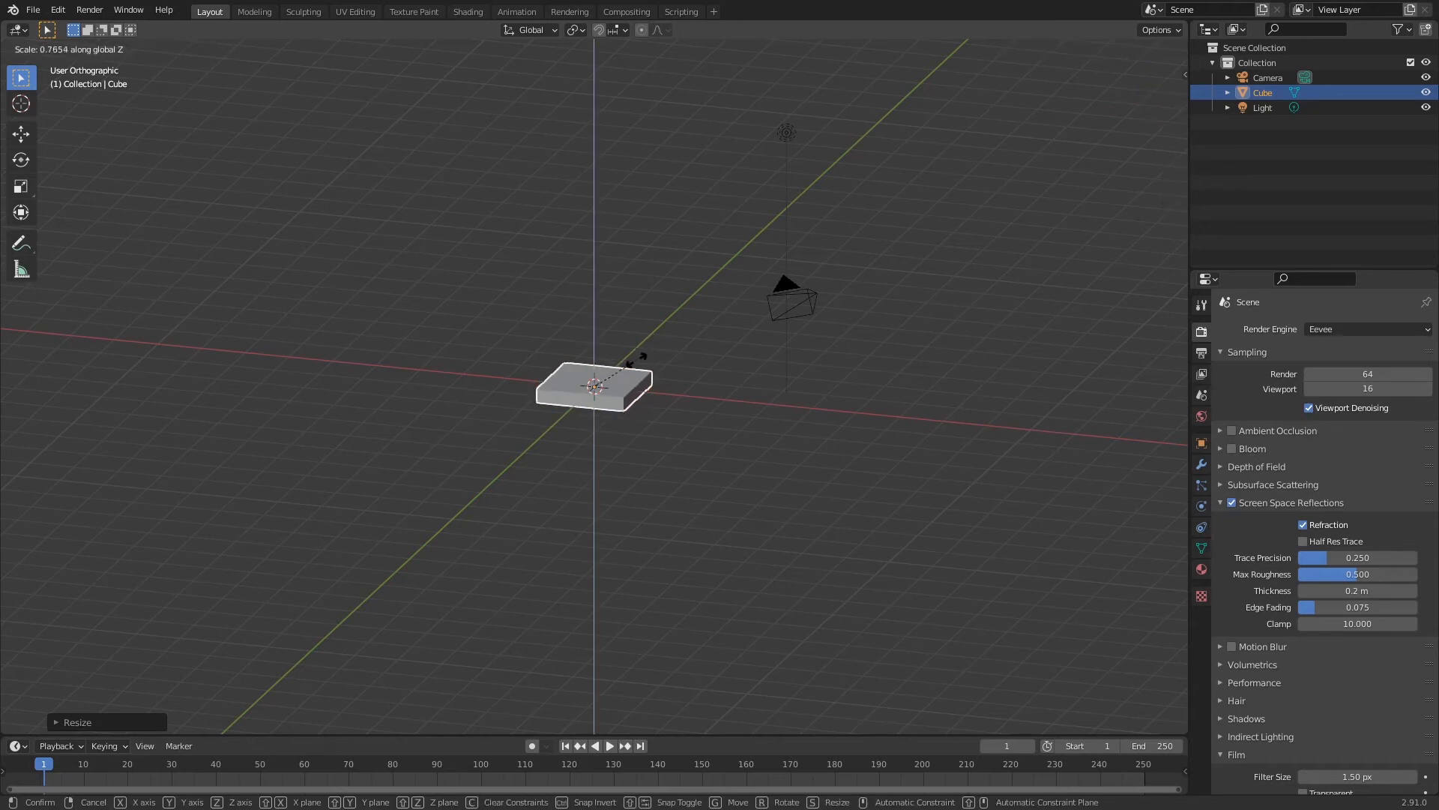
click(586, 393)
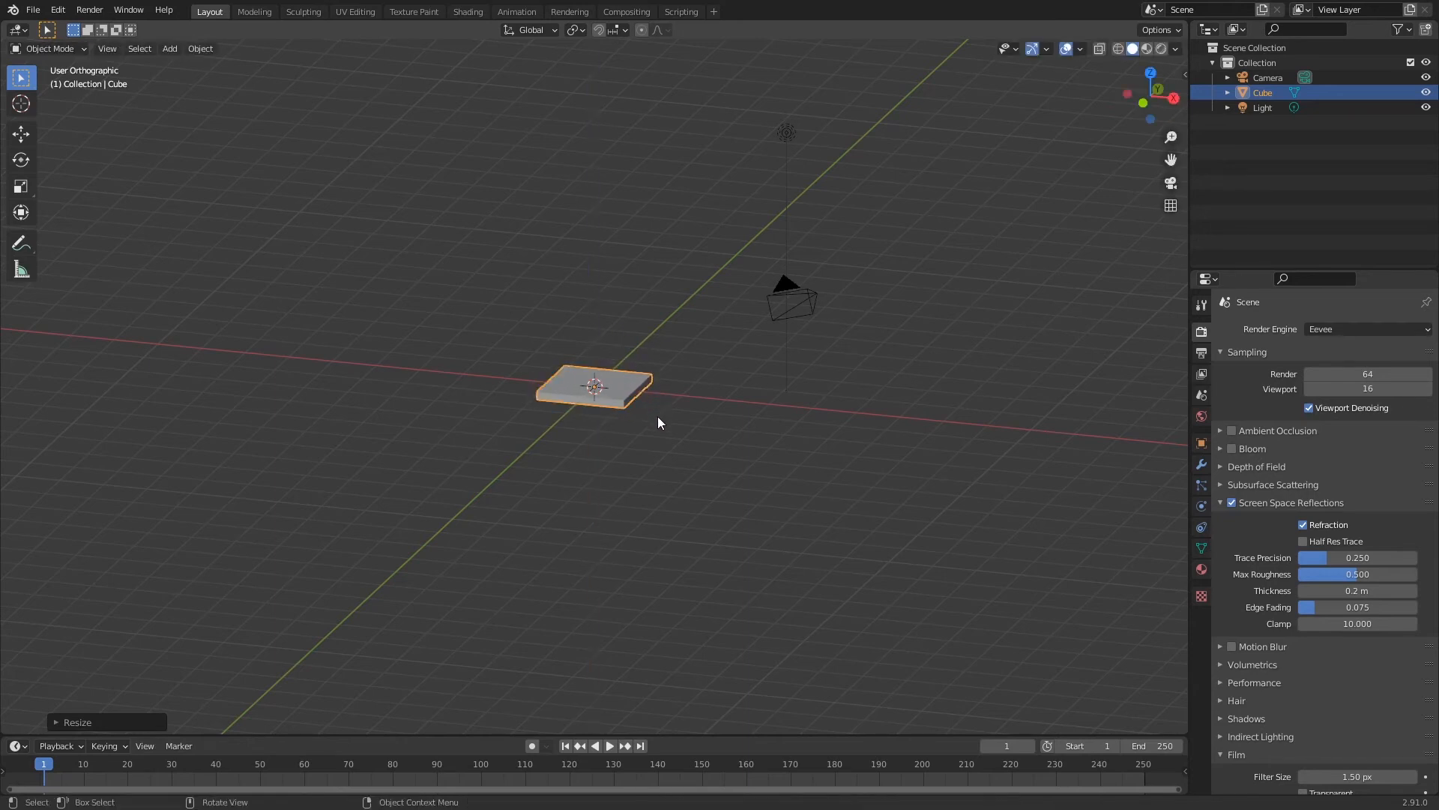
Enlarge the slab along X and Y only, keeping Z locked, to make a wide flat board.
middle_drag(659, 449, 643, 369)
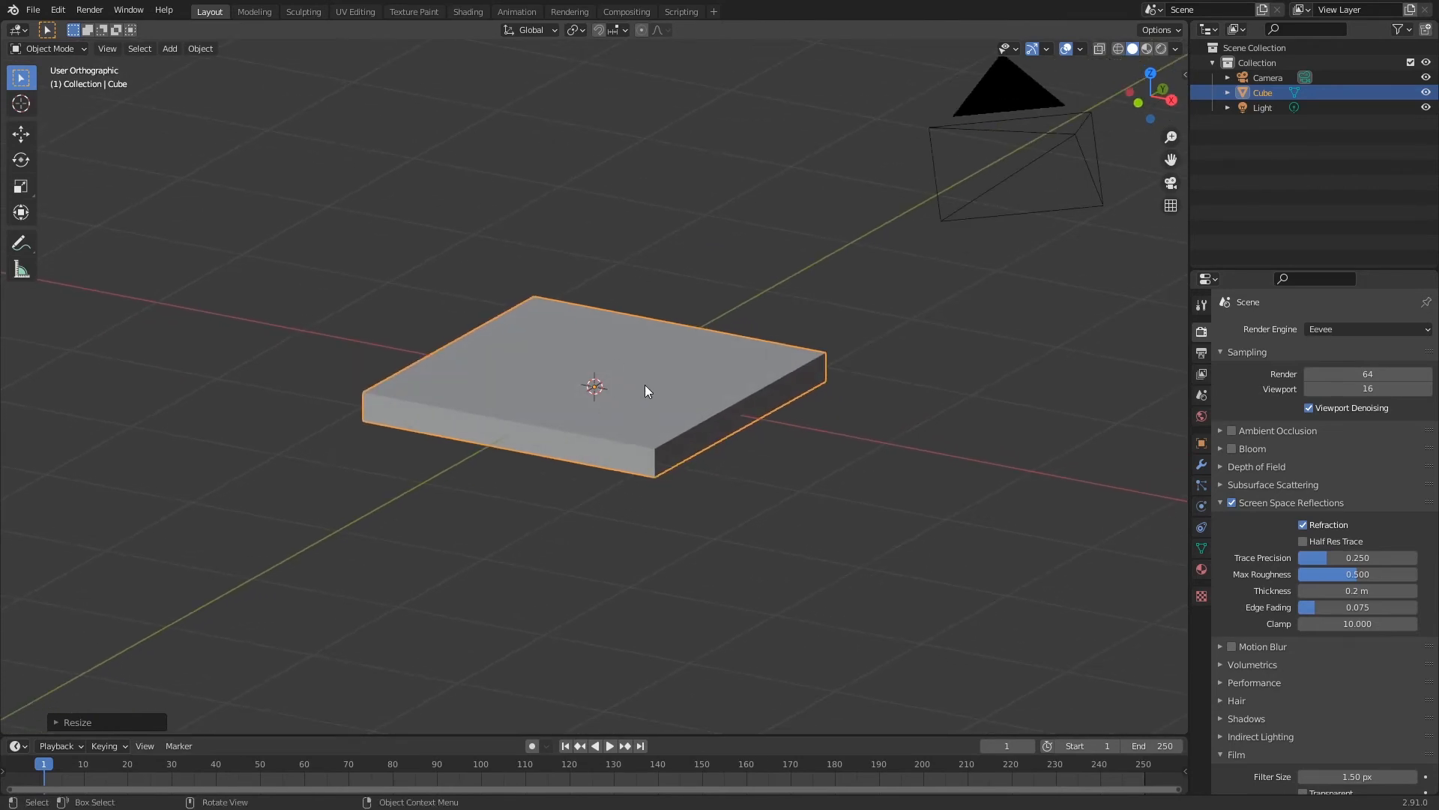
key(s)
key(shift+z)
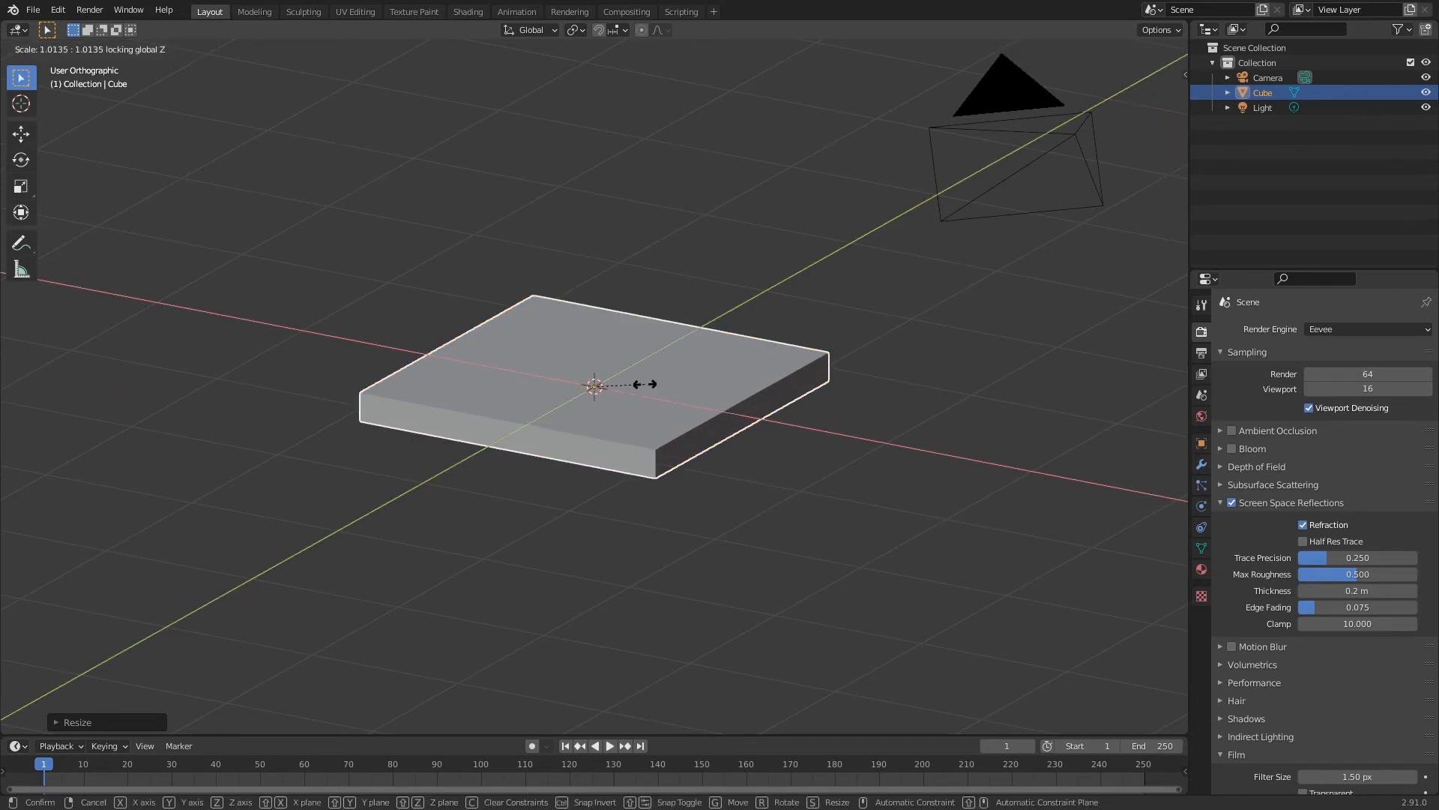
click(718, 432)
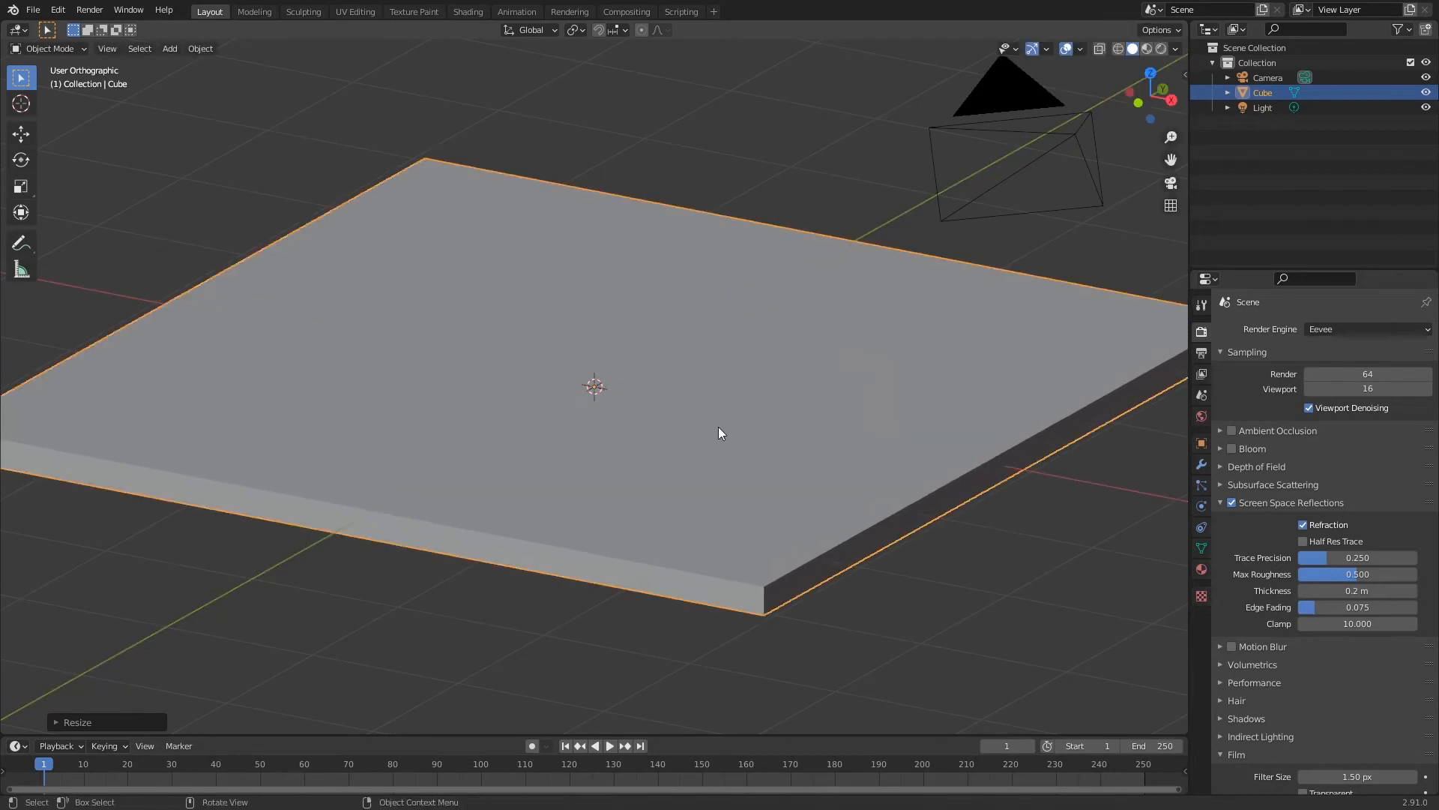
scroll(668, 325, down, 5)
Duplicate the slab in front view and place the copy directly beneath the original.
key(KP_1)
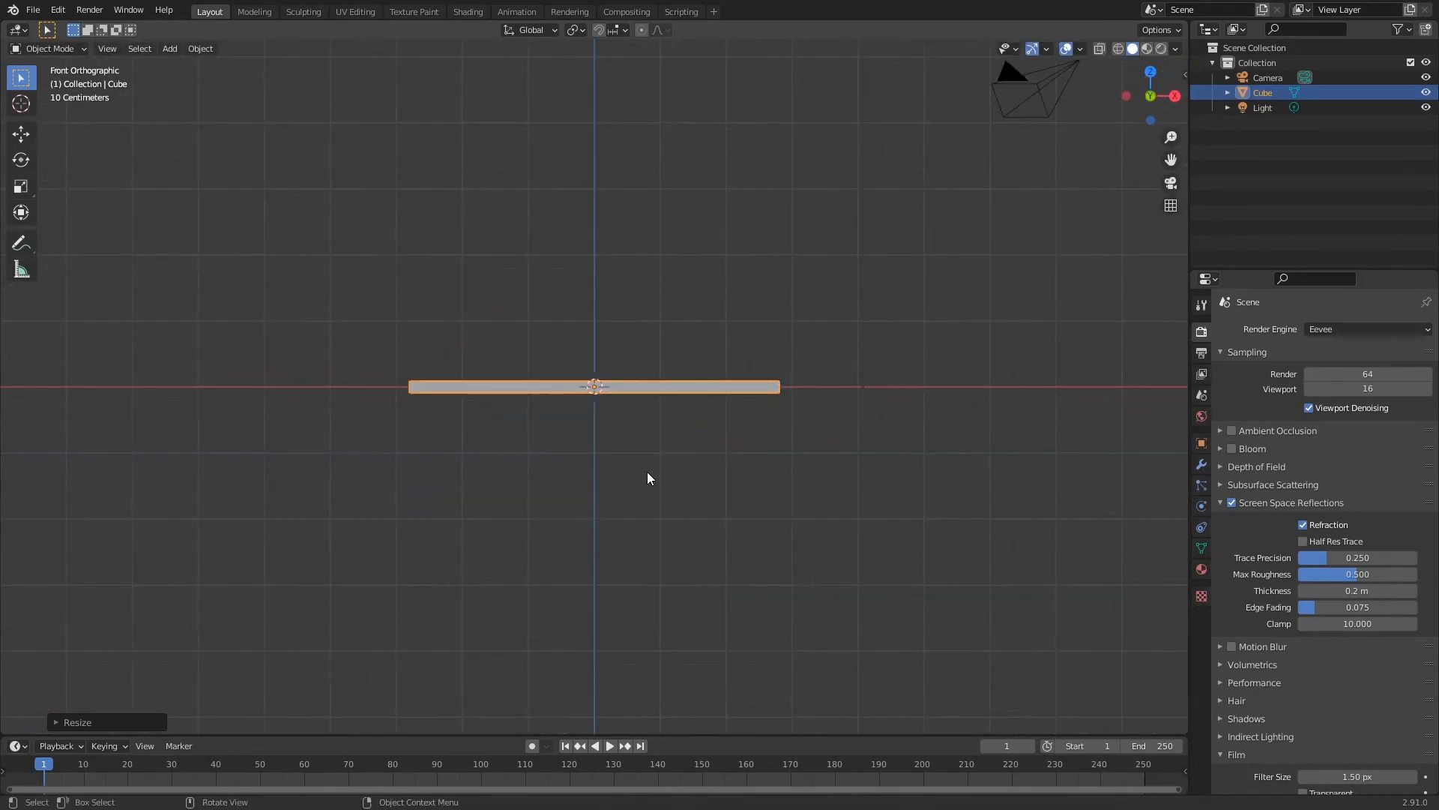
scroll(725, 386, up, 1)
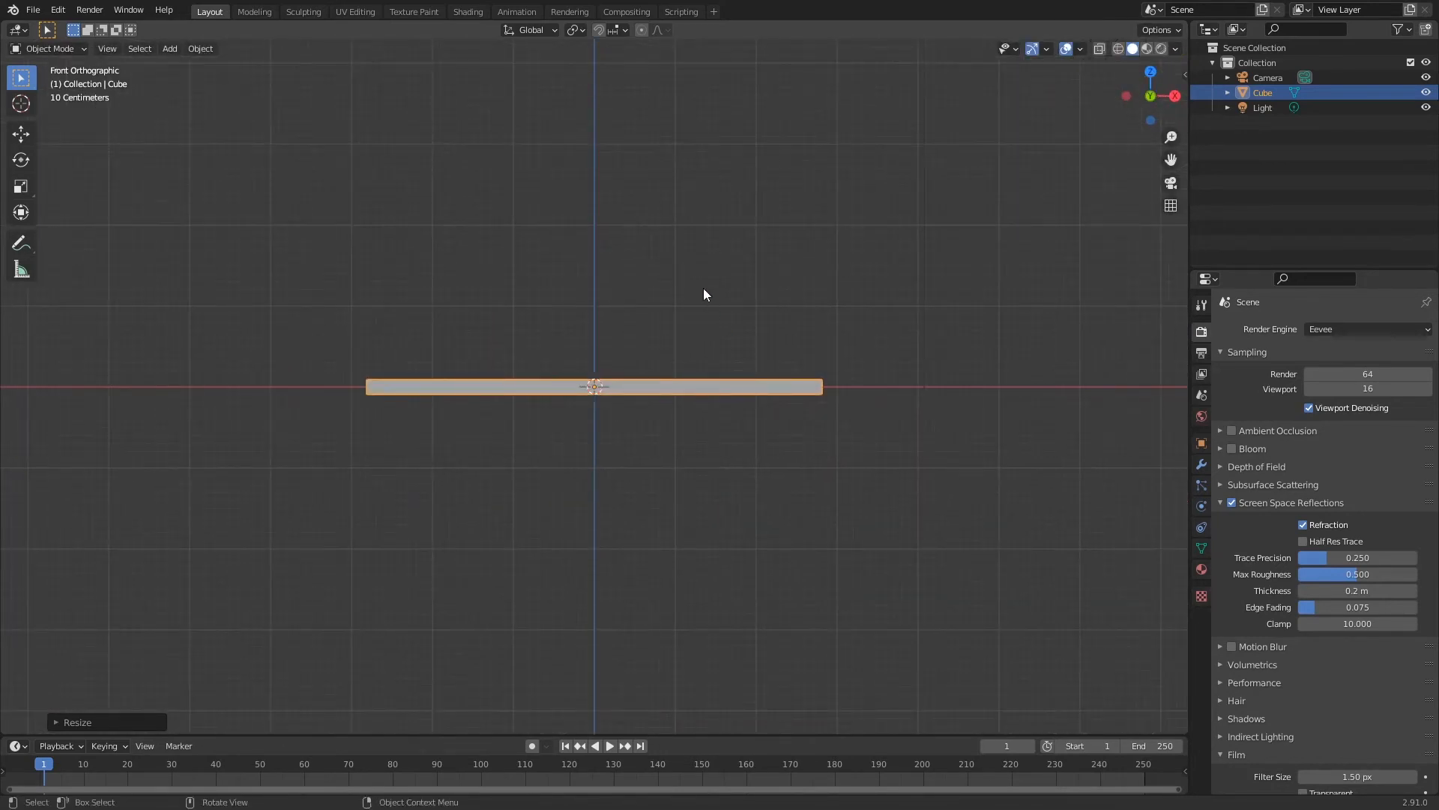
key(shift+d)
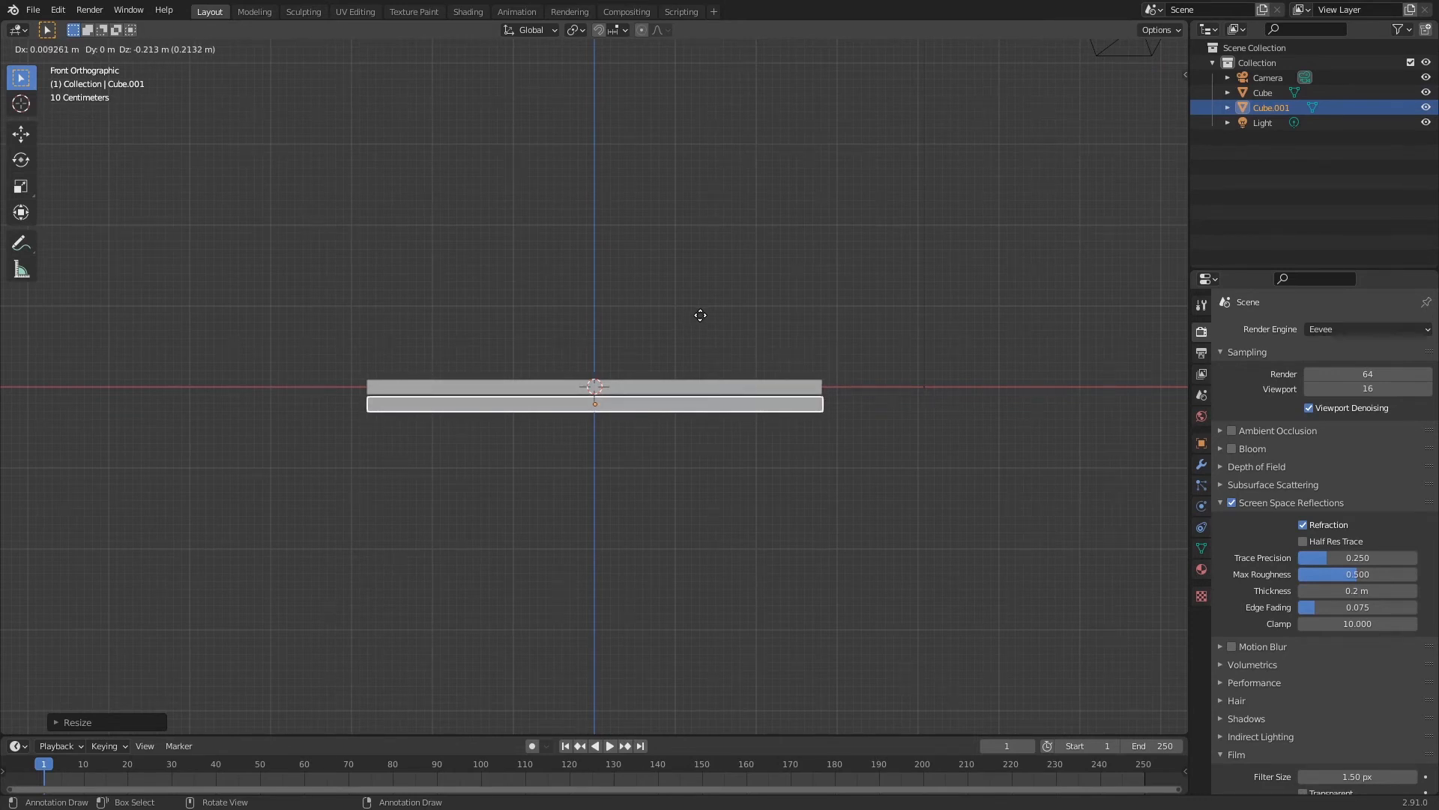
click(700, 314)
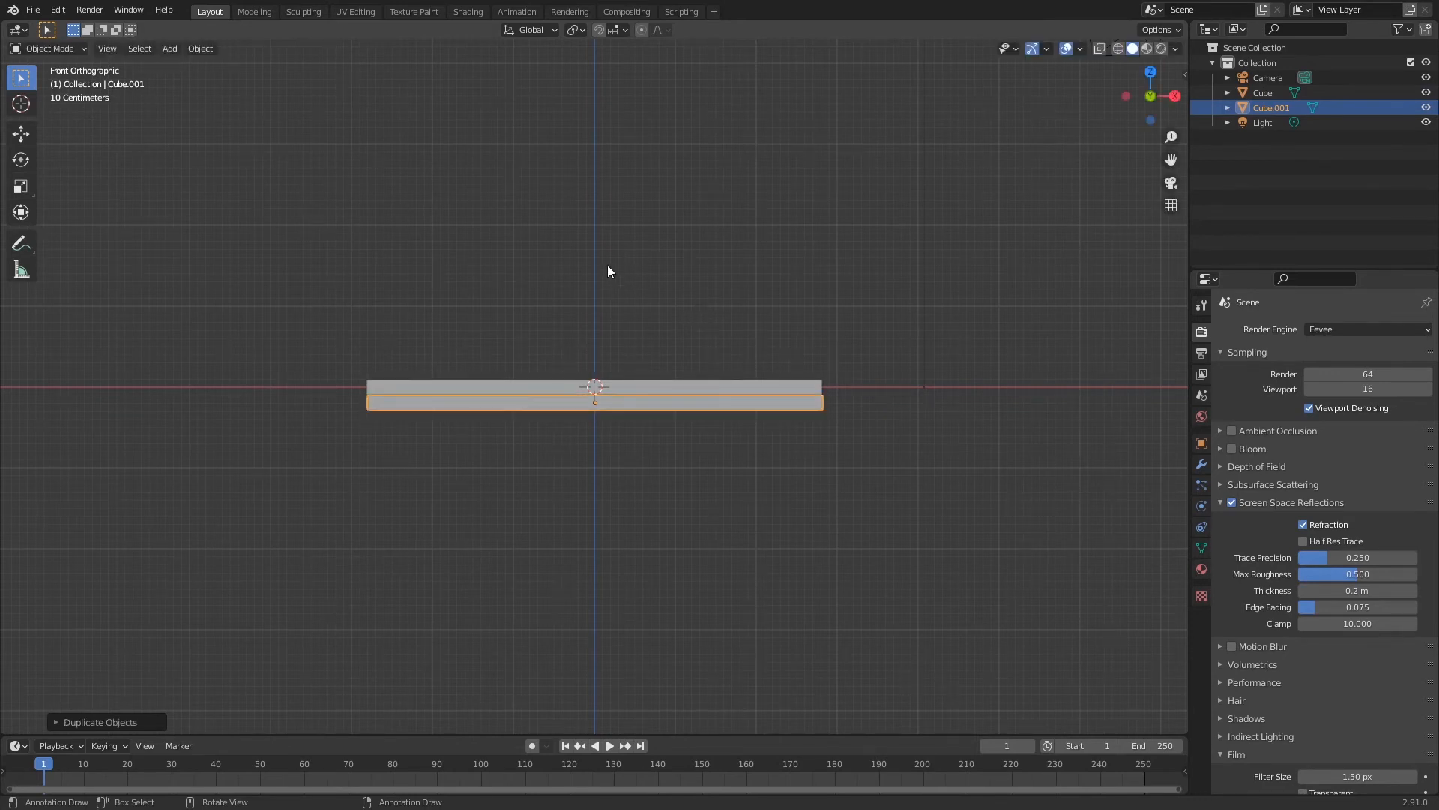
Enlarge the lower slab slightly along X and Y, keeping its thickness, so it extends past the upper one as a step.
key(KP_5)
key(KP_5)
key(s)
key(x)
click(694, 390)
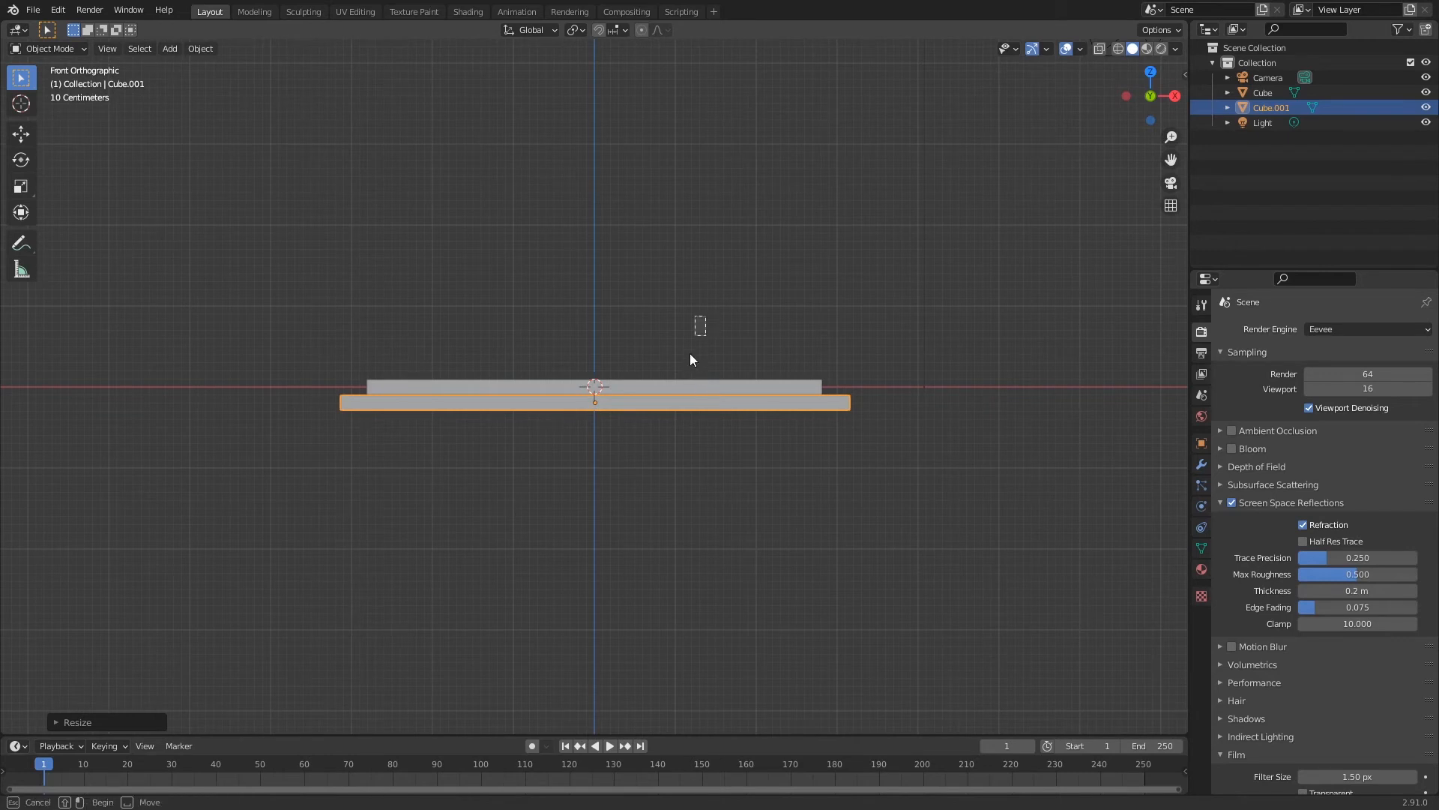
Duplicate both slabs directly beneath the stack and enlarge the copies about 1.2 times with global Z locked.
drag(699, 325, 681, 412)
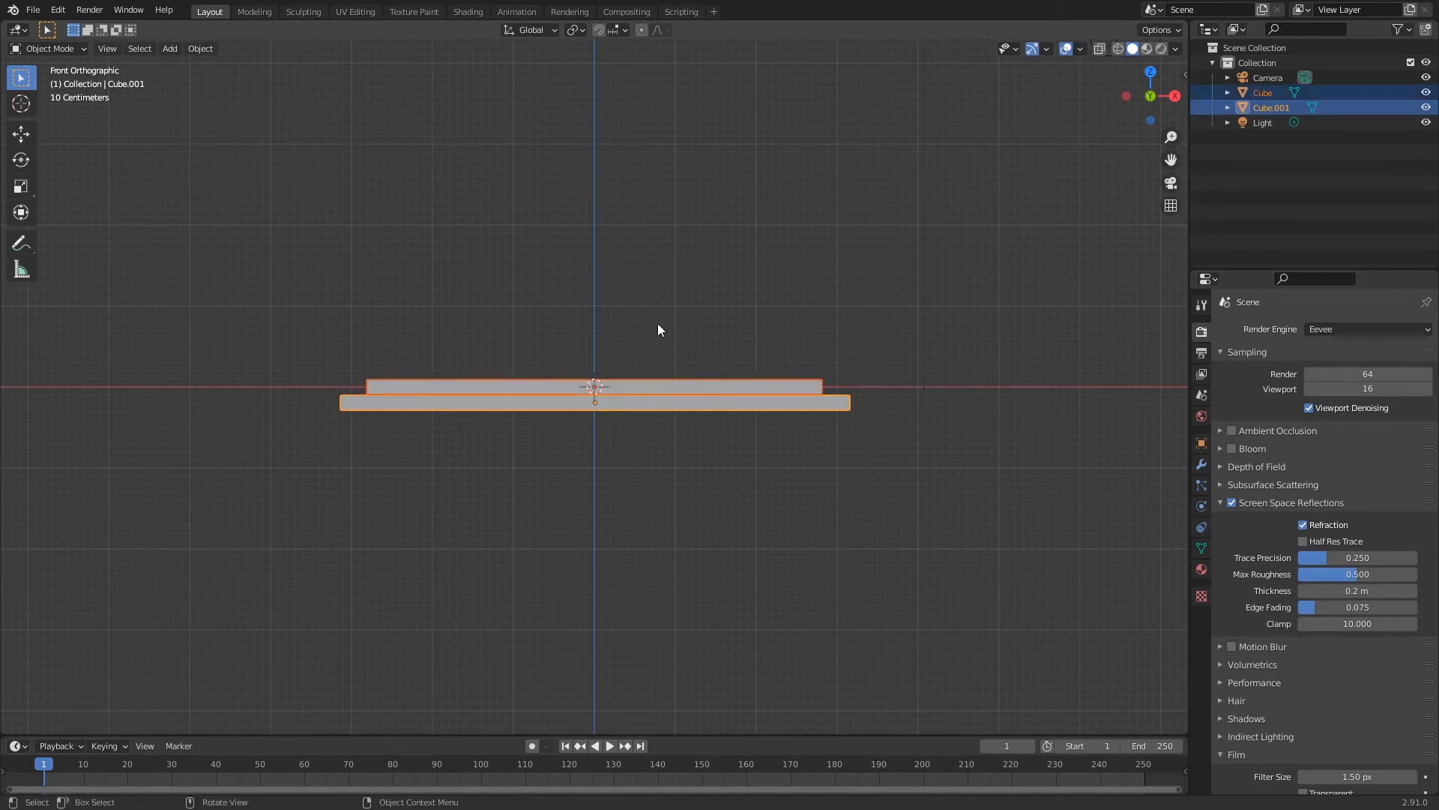
key(shift+d)
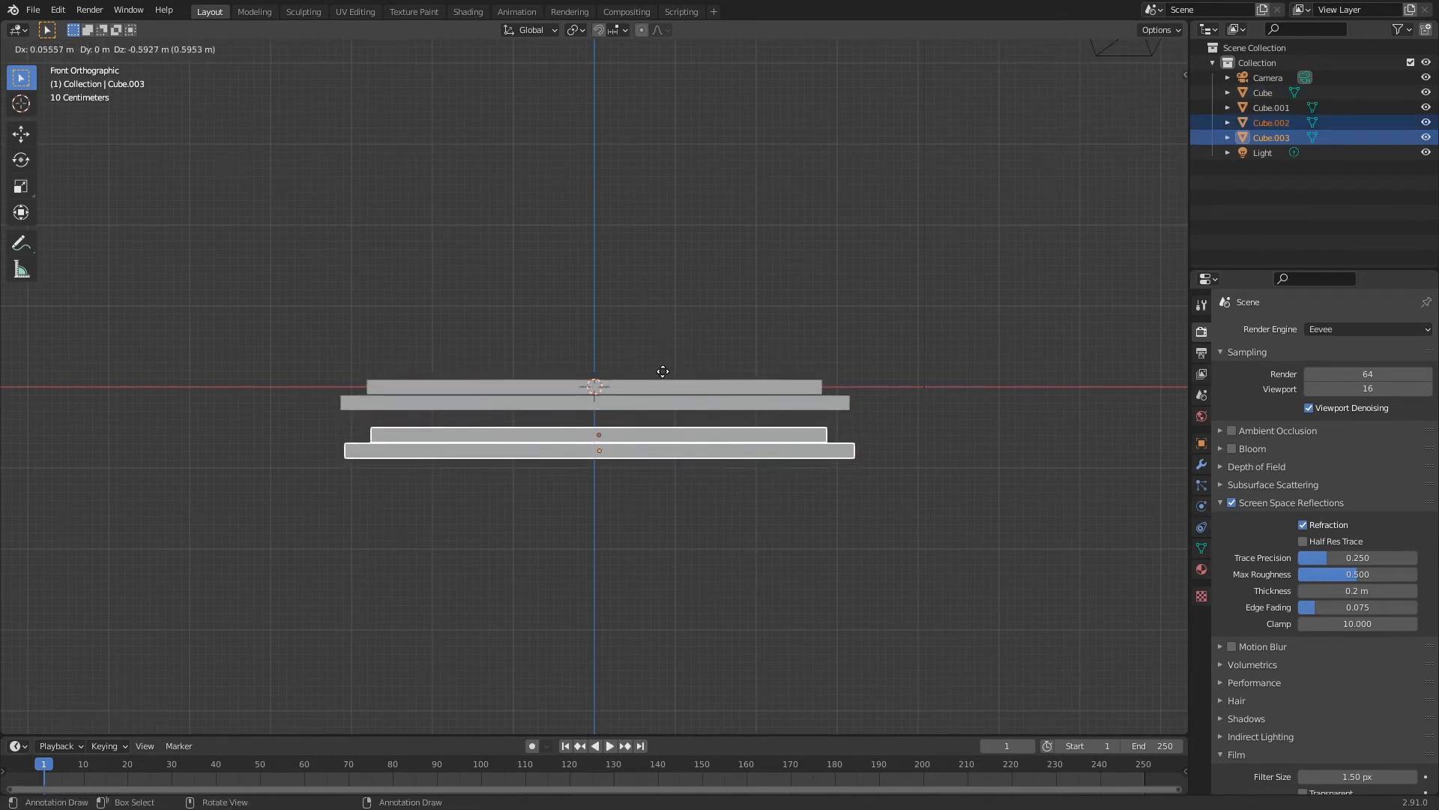
click(664, 363)
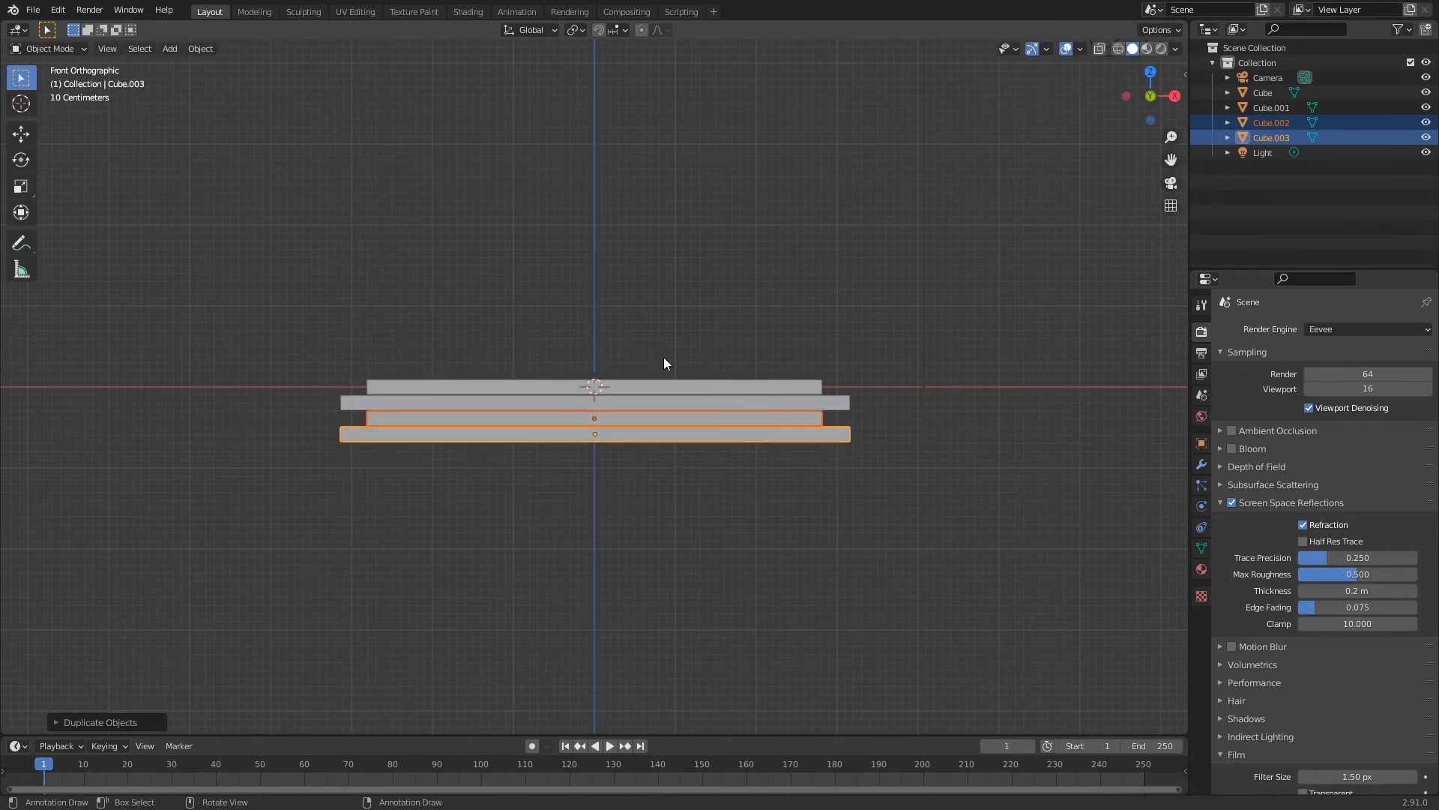
key(s)
key(shift+z)
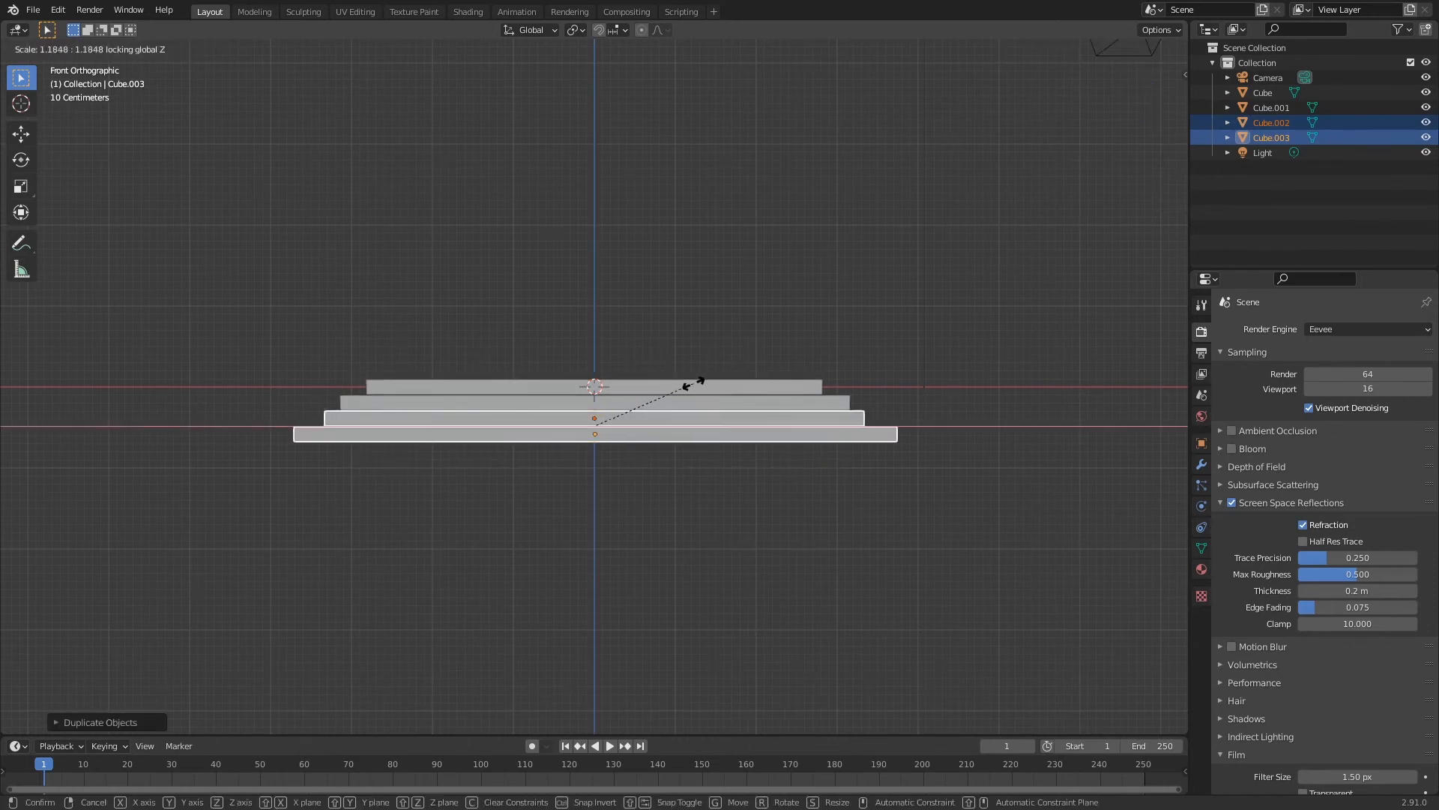
click(697, 387)
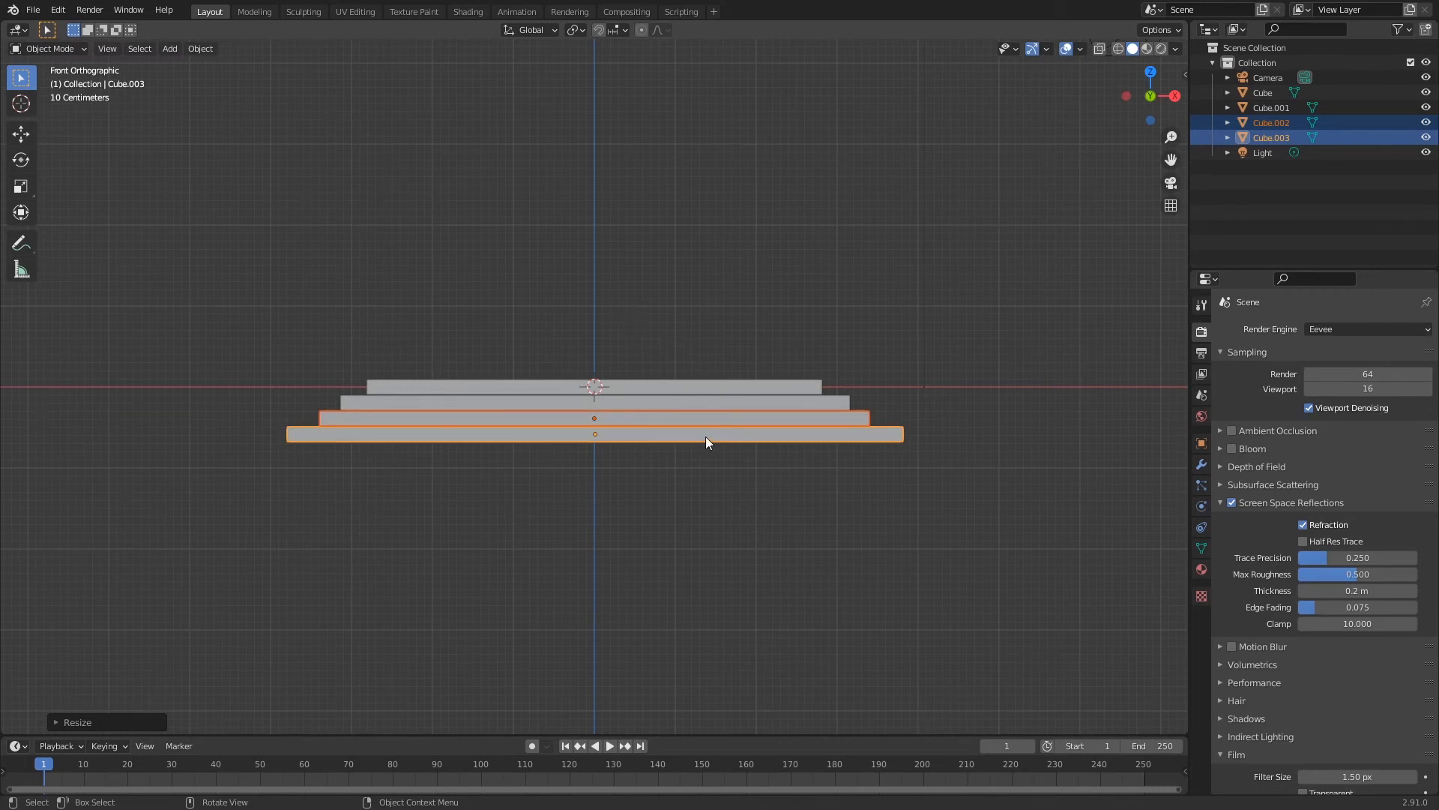
Duplicate all four slabs below the stack and enlarge the copies with global Z locked to continue the staircase outward.
shift+drag(708, 295, 619, 399)
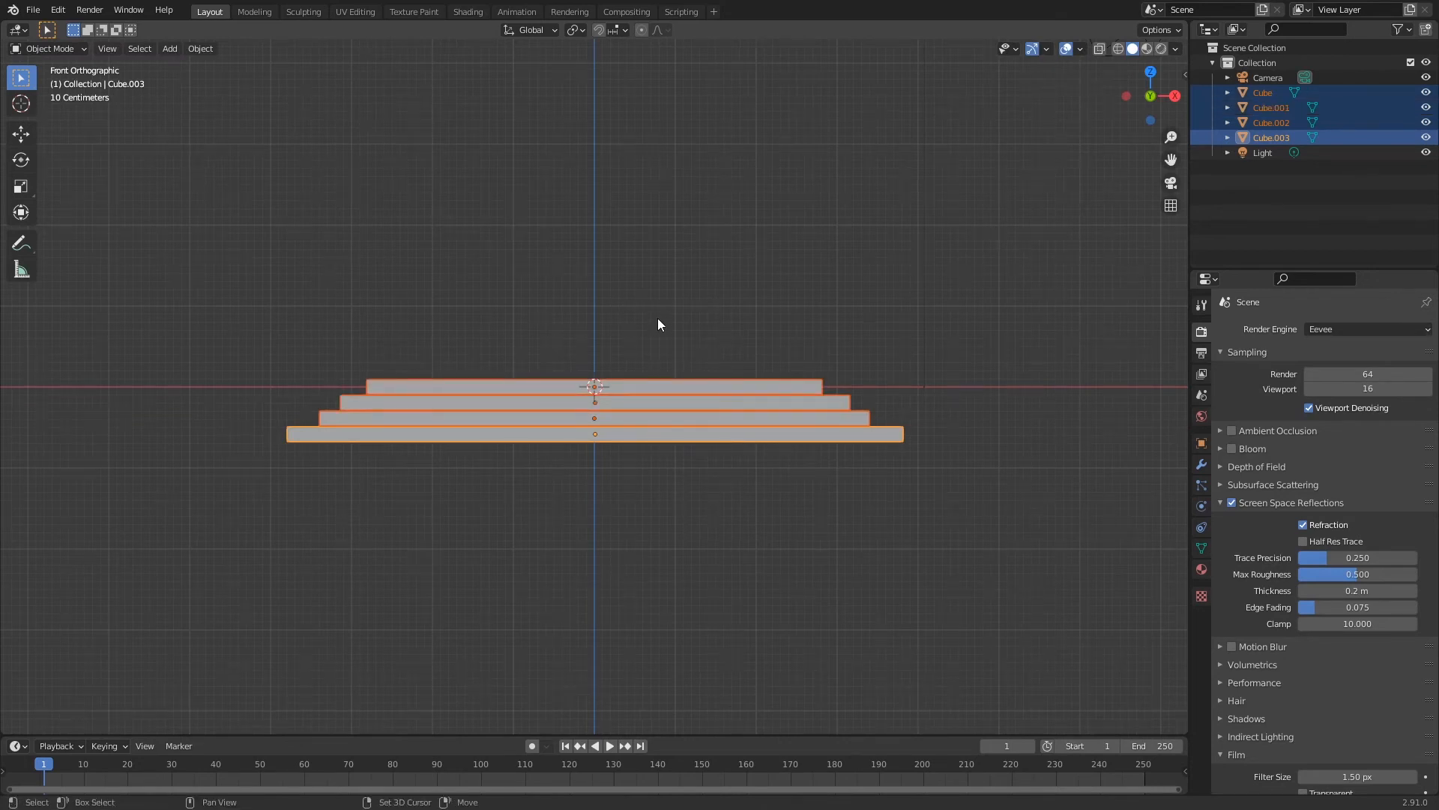
key(shift+d)
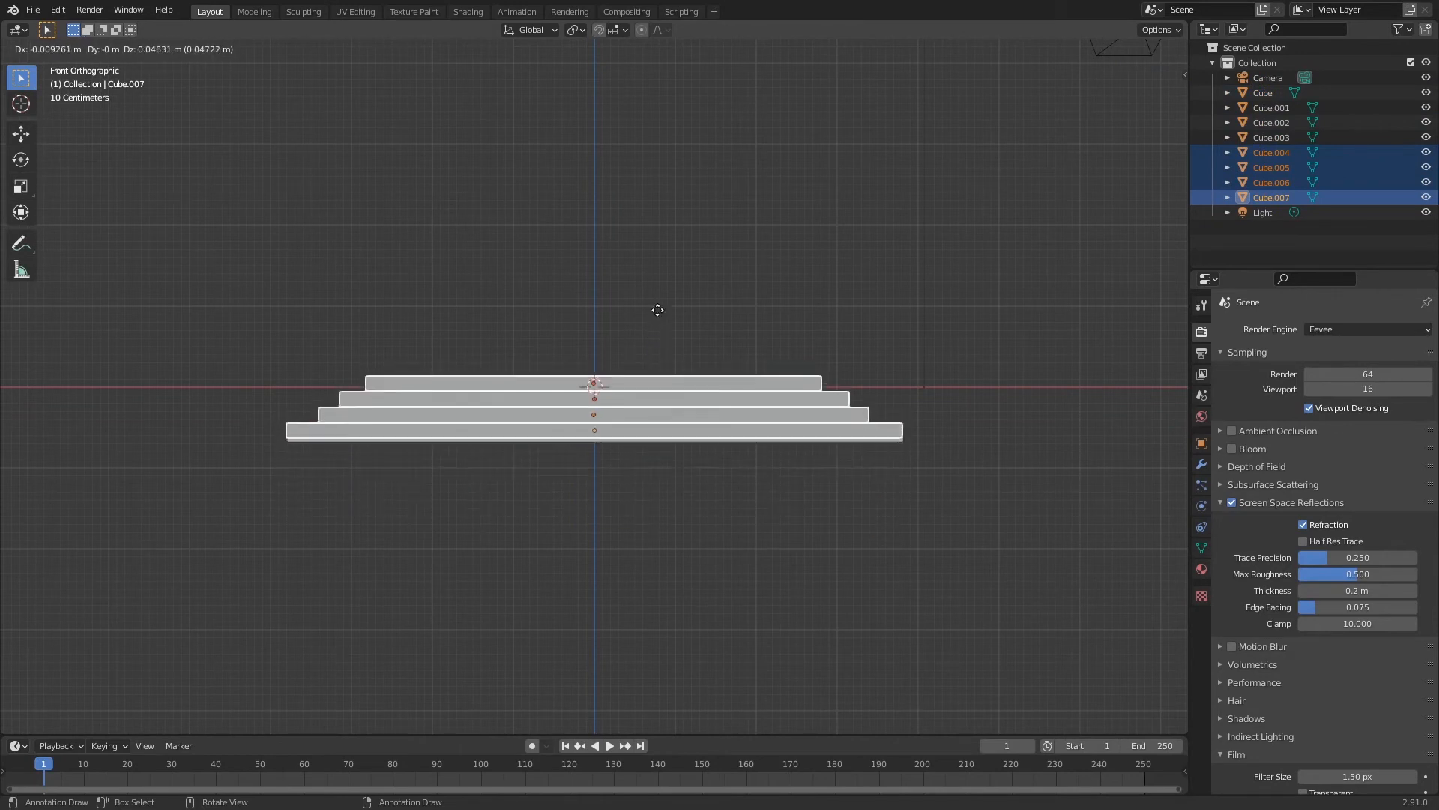
click(647, 381)
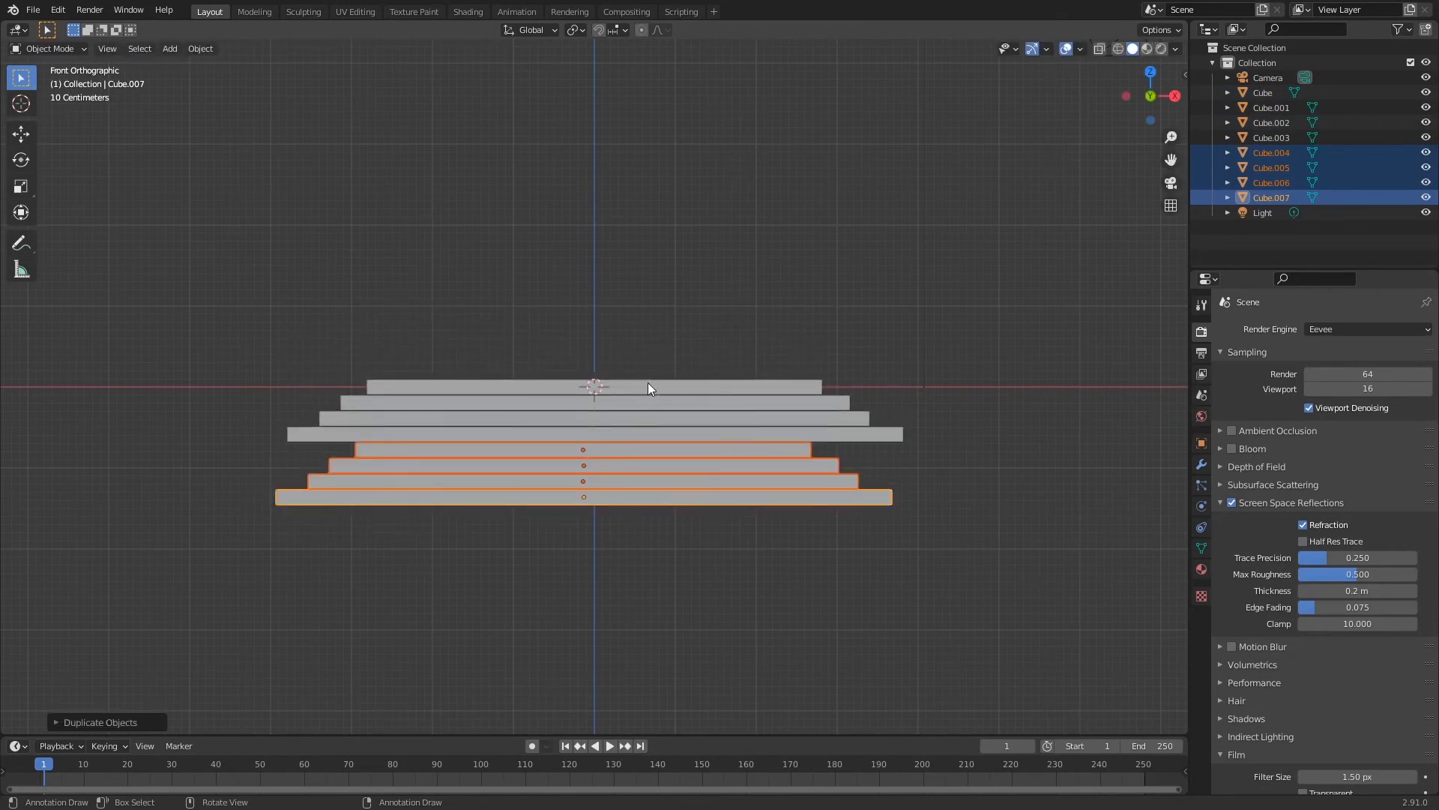
key(s)
key(shift+z)
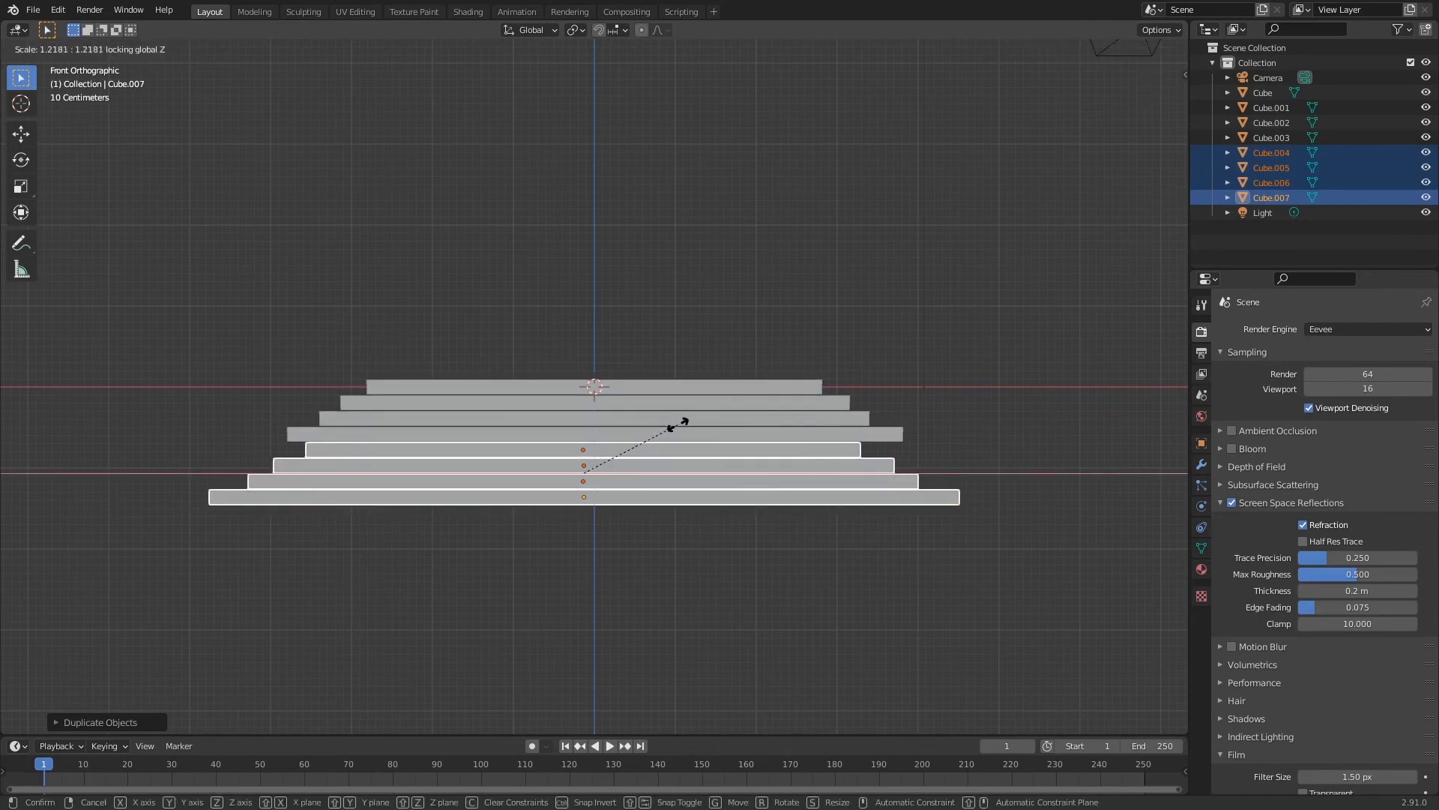
click(703, 434)
middle_drag(691, 255, 617, 287)
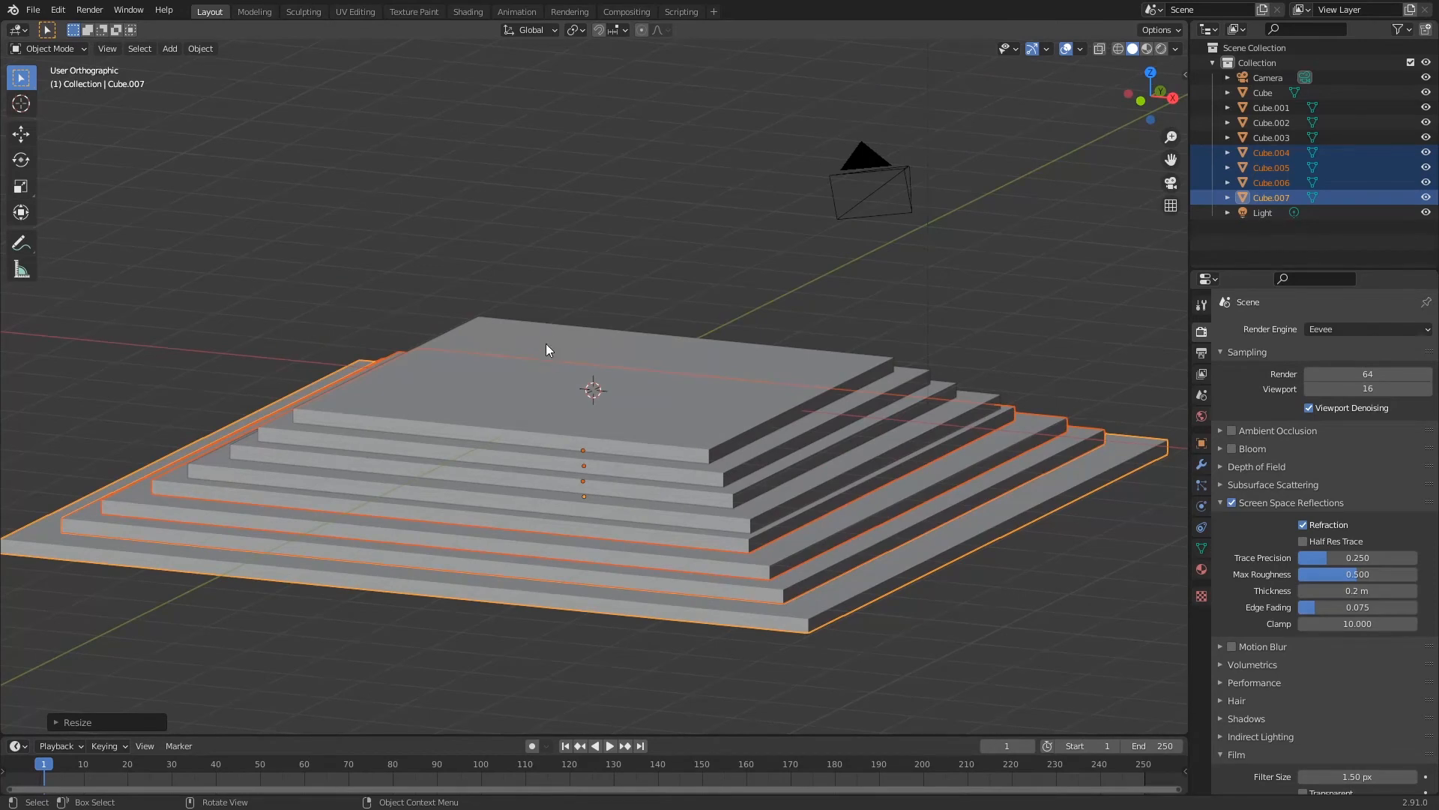
Select all the slabs and set the X location of the active bottom slab to 0 m.
key(KP_1)
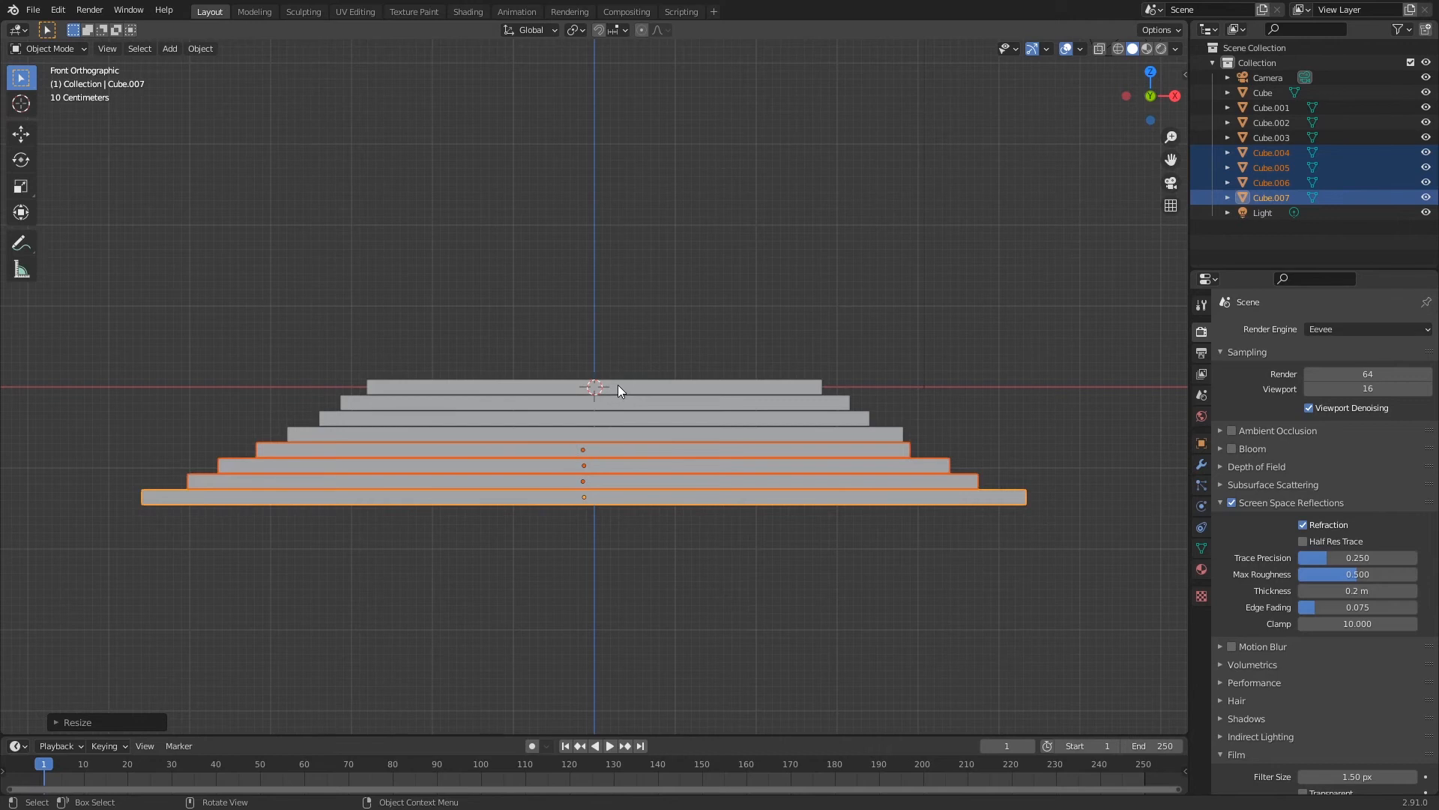
shift+drag(616, 286, 583, 442)
key(n)
click(1108, 107)
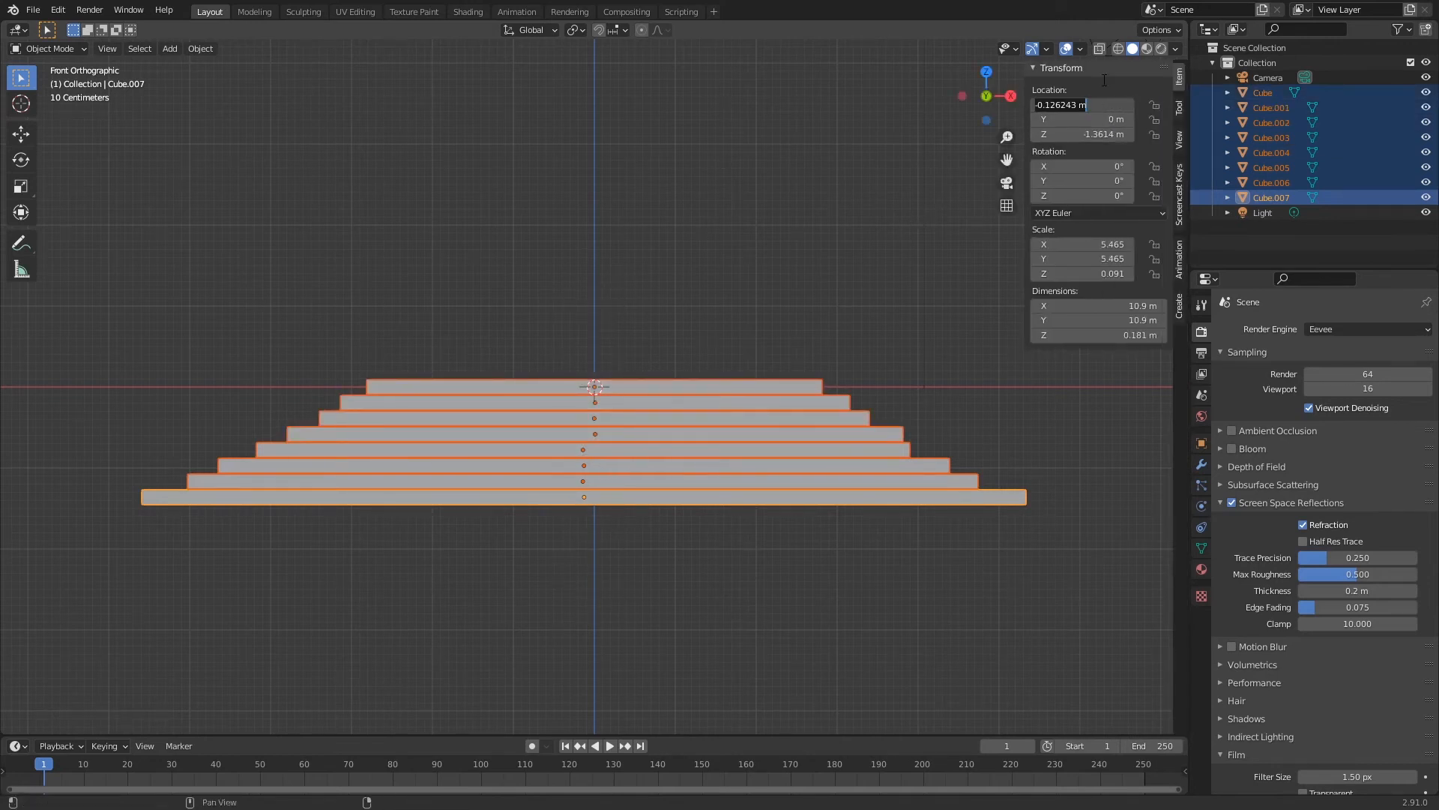
text(0)
key(Return)
click(1107, 119)
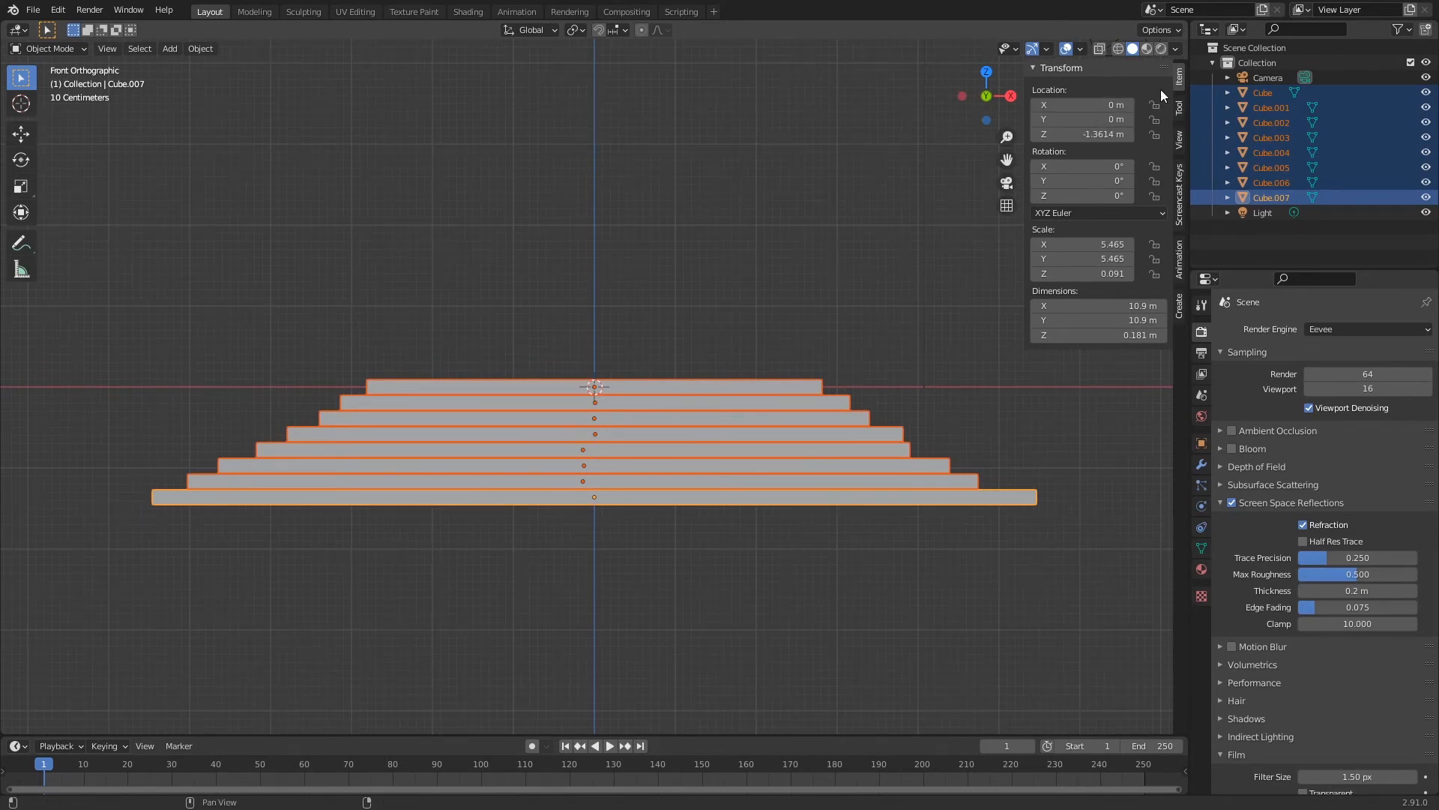
middle_drag(910, 198, 937, 210)
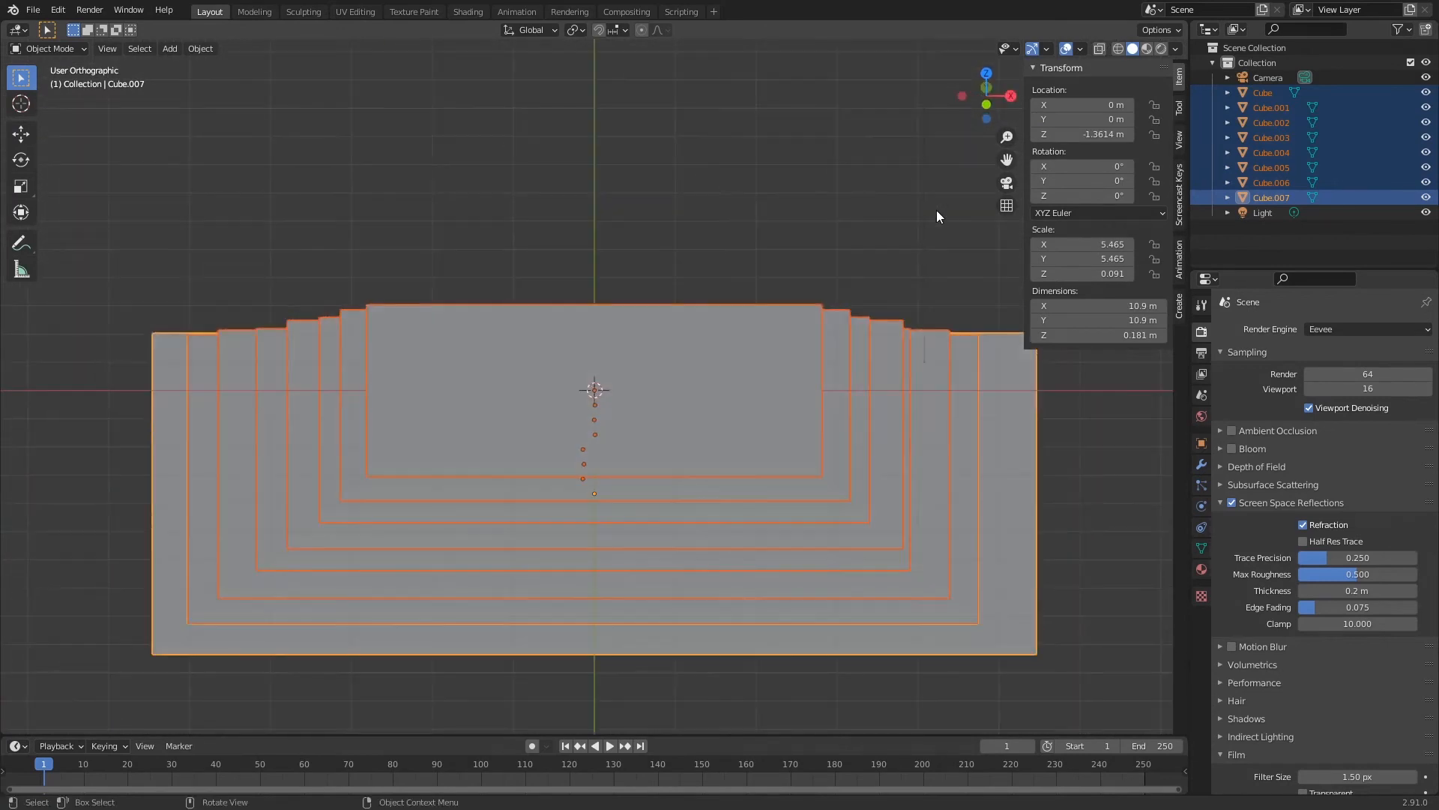
middle_drag(720, 300, 686, 305)
key(KP_1)
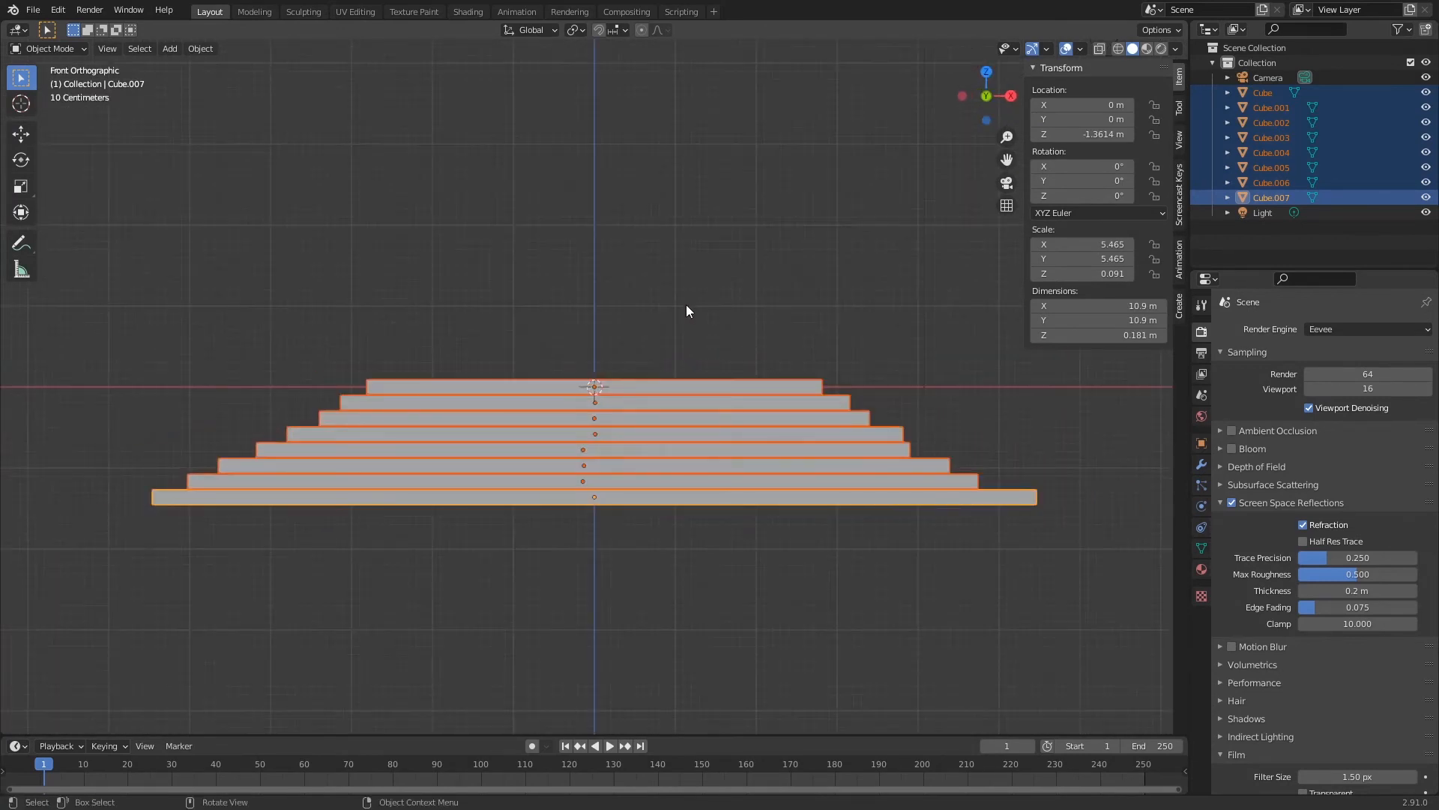
Add a cylinder and shrink it with global Z locked into a thin column about 0.3 m in diameter.
click(587, 342)
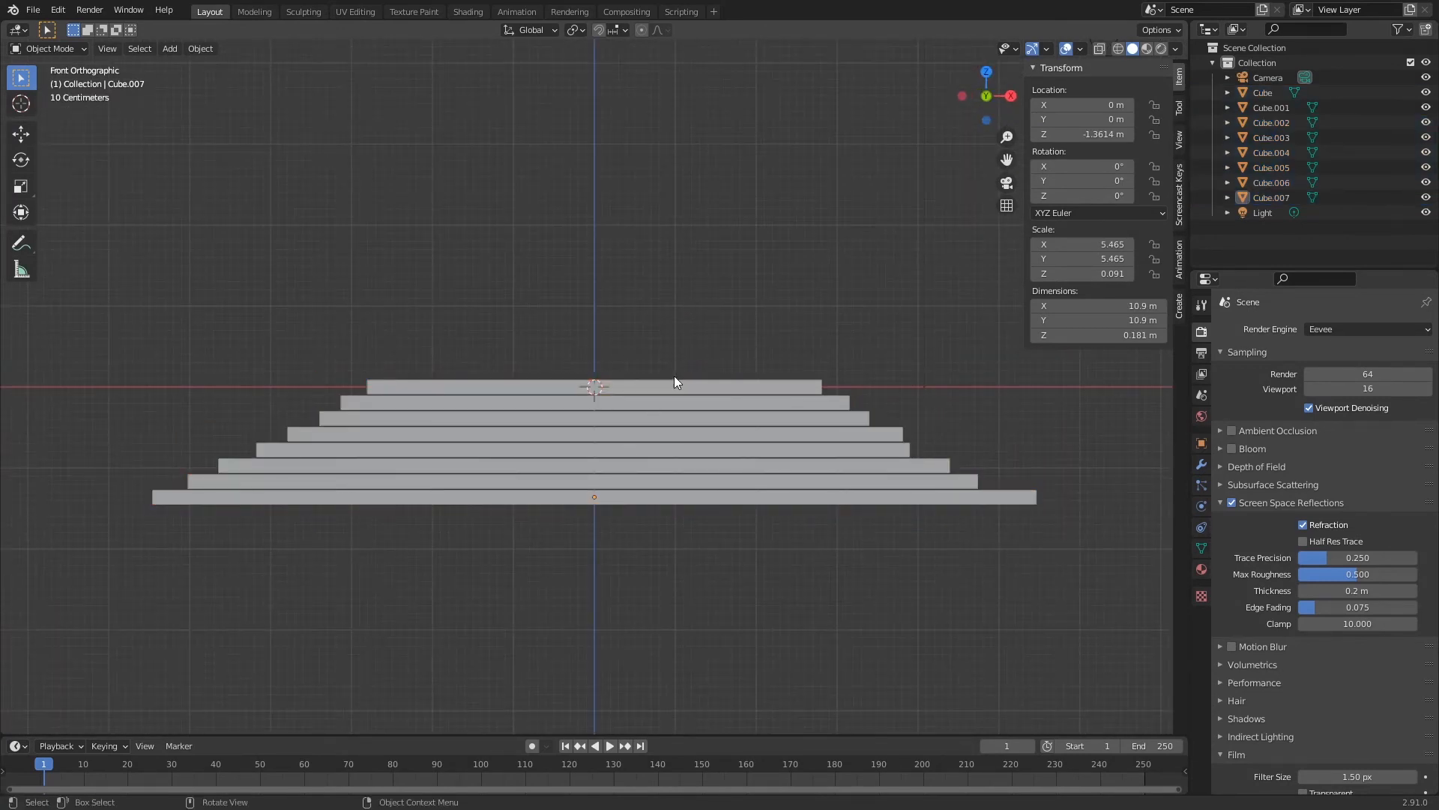
key(shift+a)
mouse_move(664, 367)
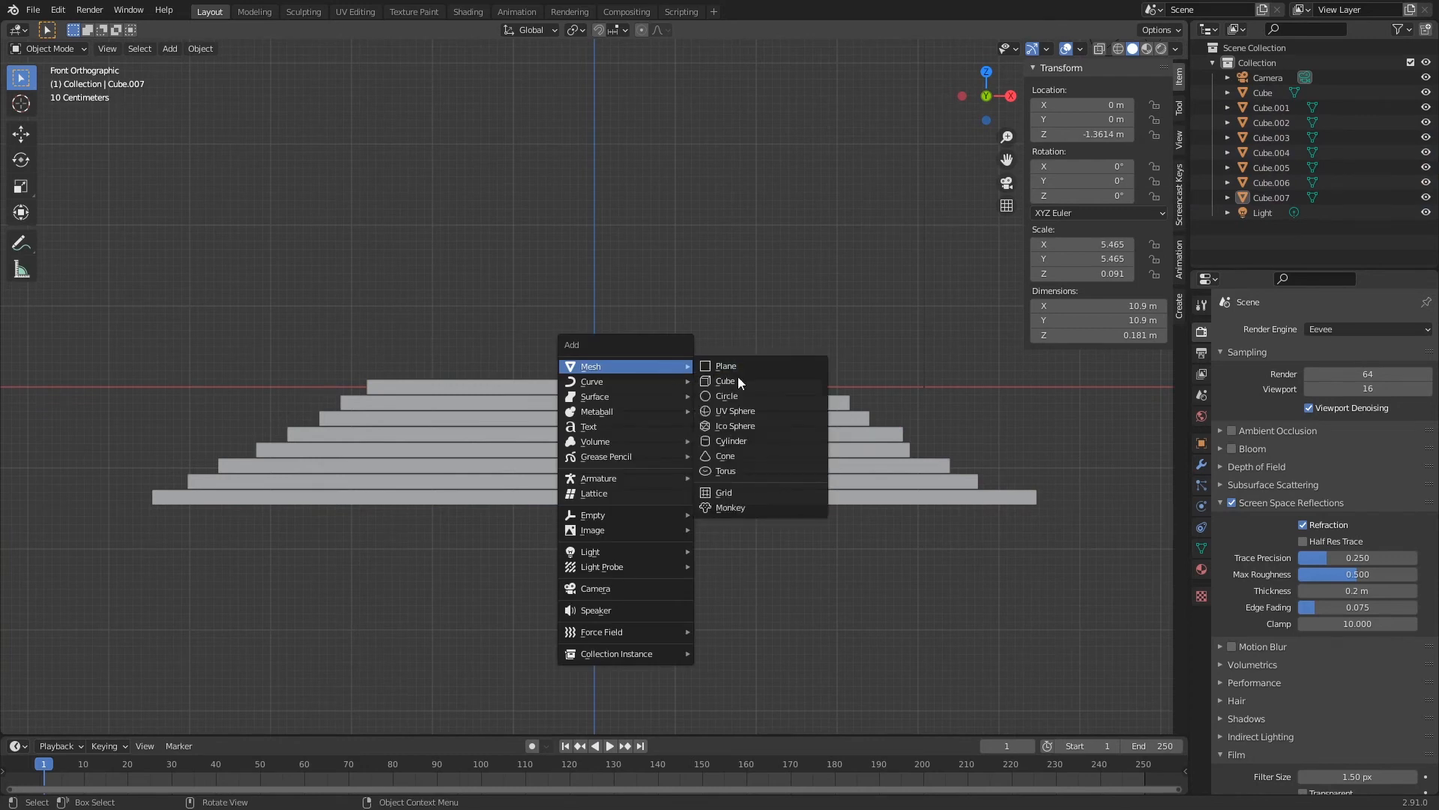
click(745, 440)
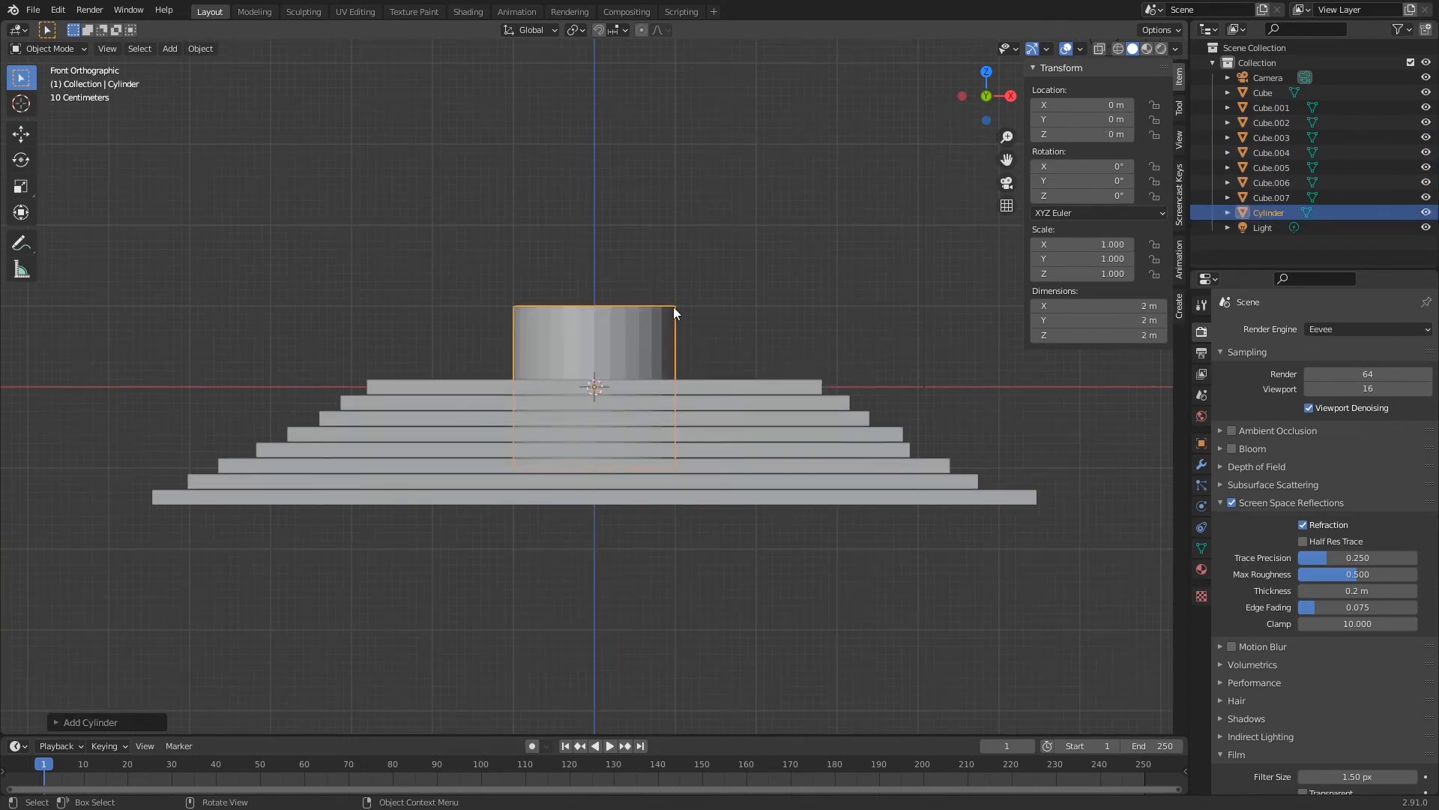
key(s)
key(shift+z)
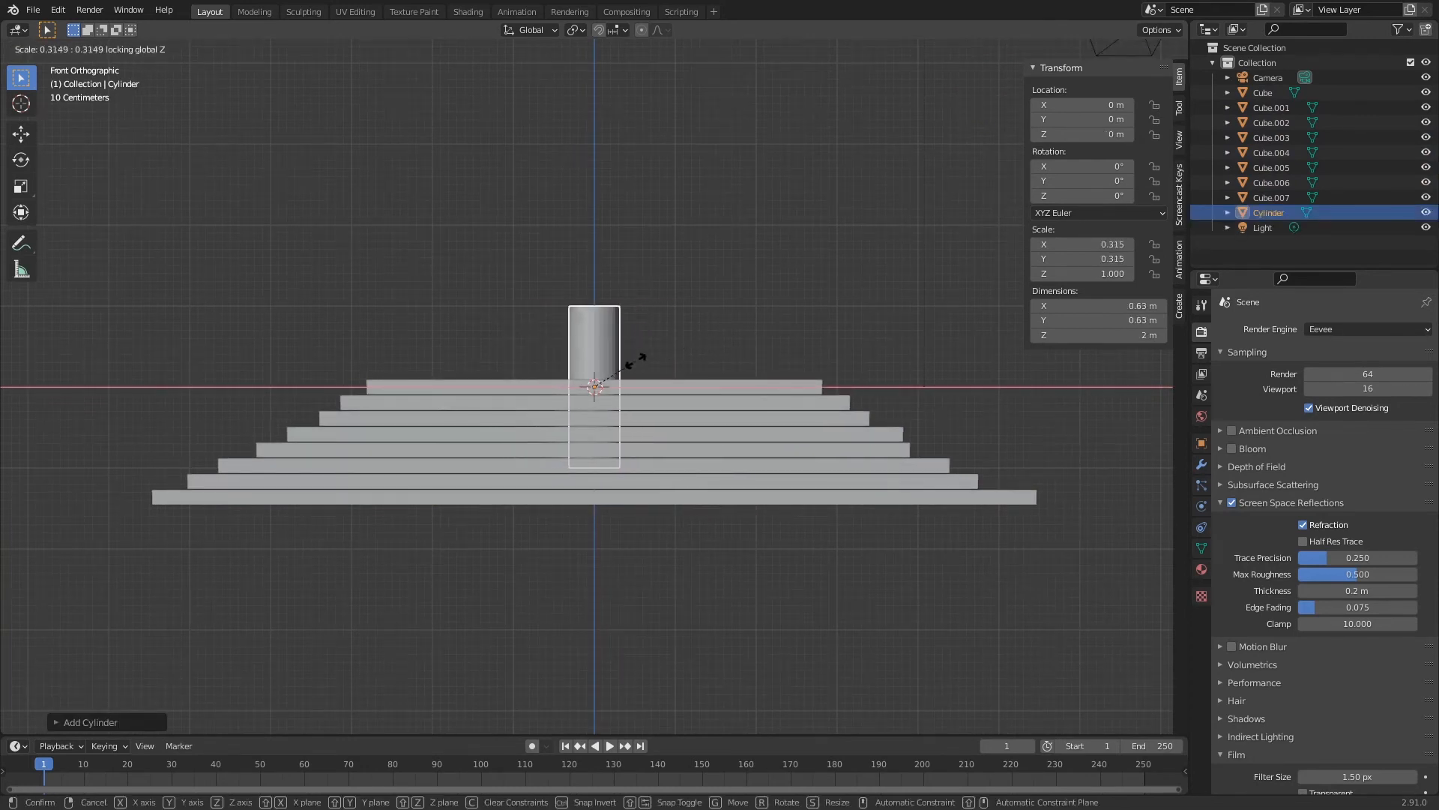
click(607, 367)
mouse_move(654, 321)
middle_down()
mouse_move(680, 357)
mouse_move(660, 367)
mouse_move(646, 326)
middle_up()
key(s)
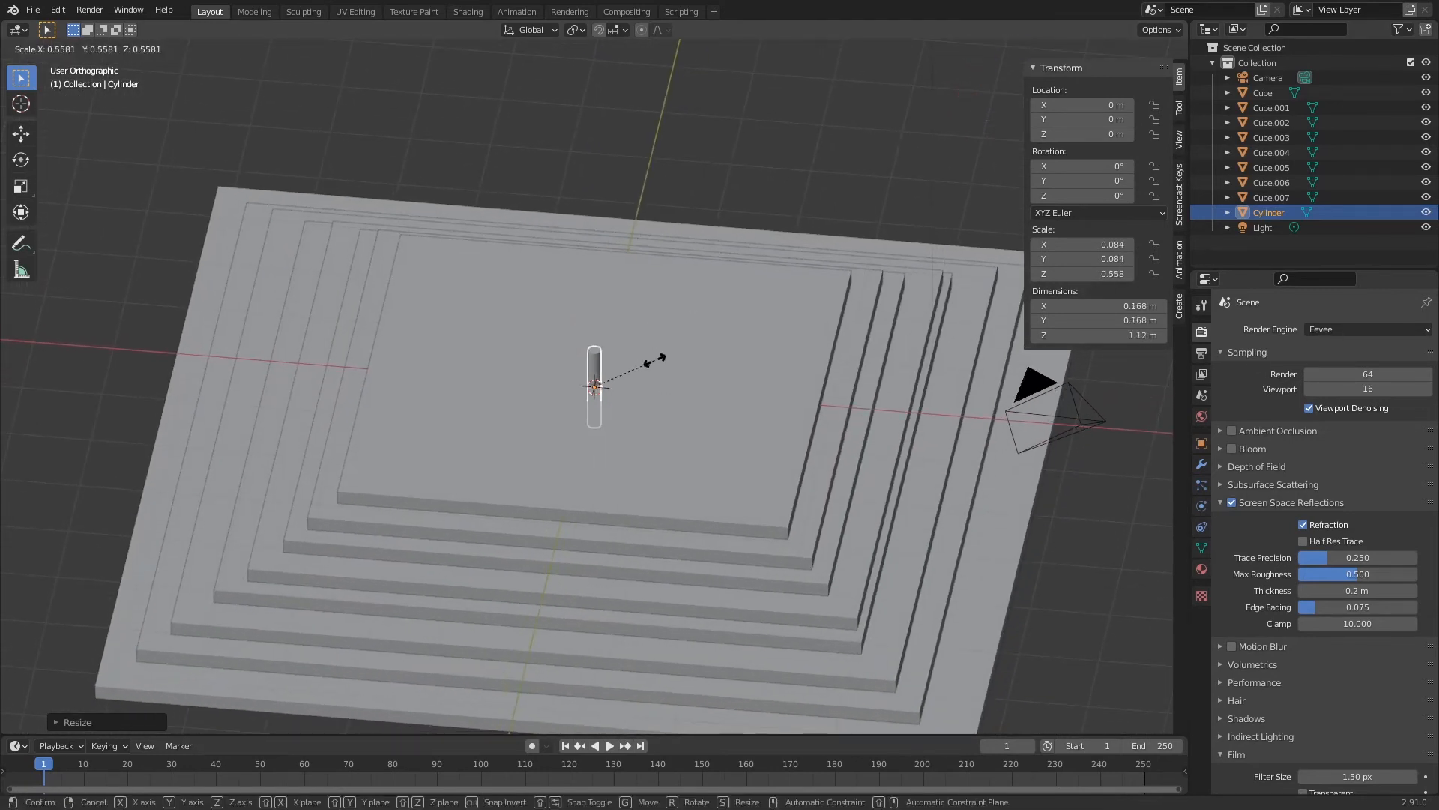
key(Escape)
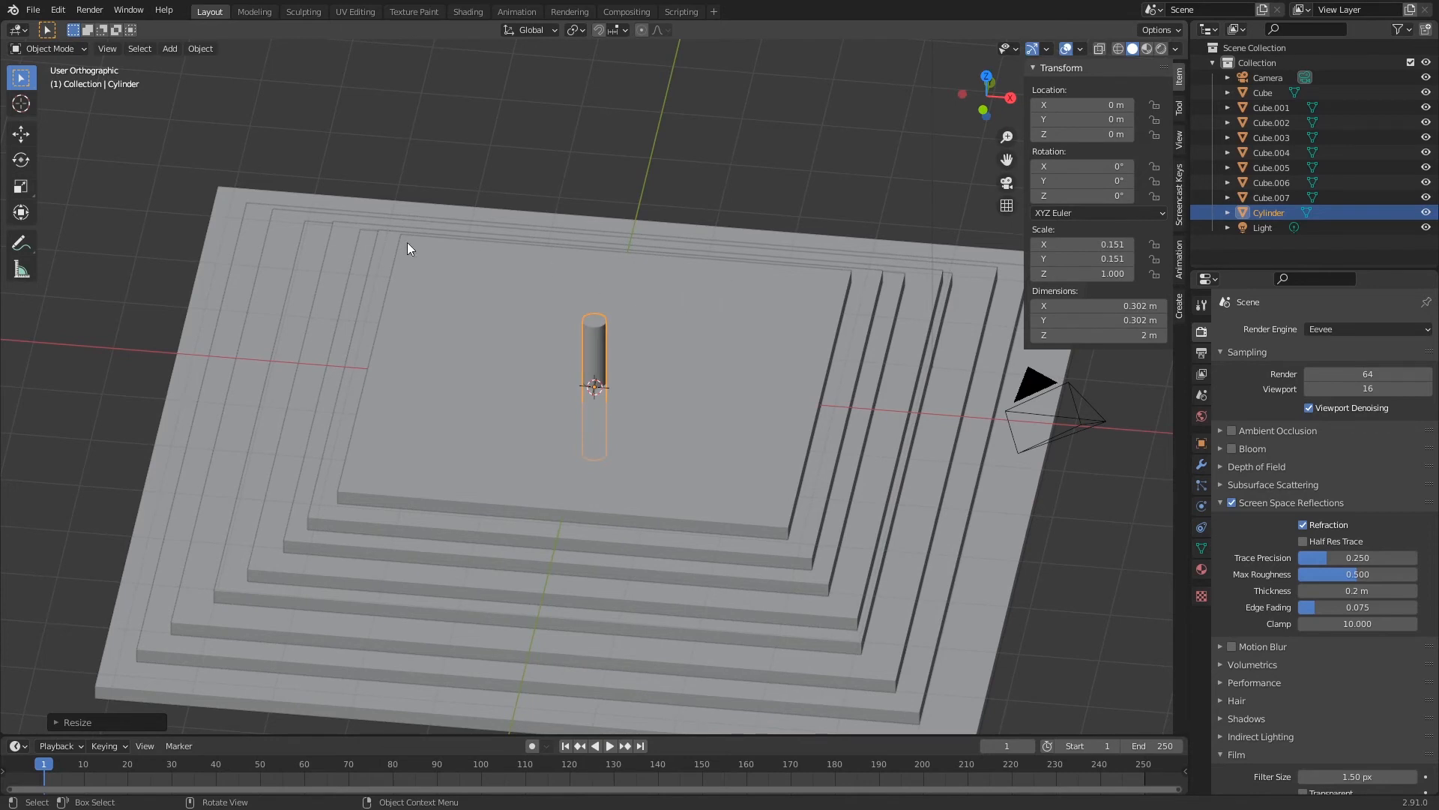
click(21, 186)
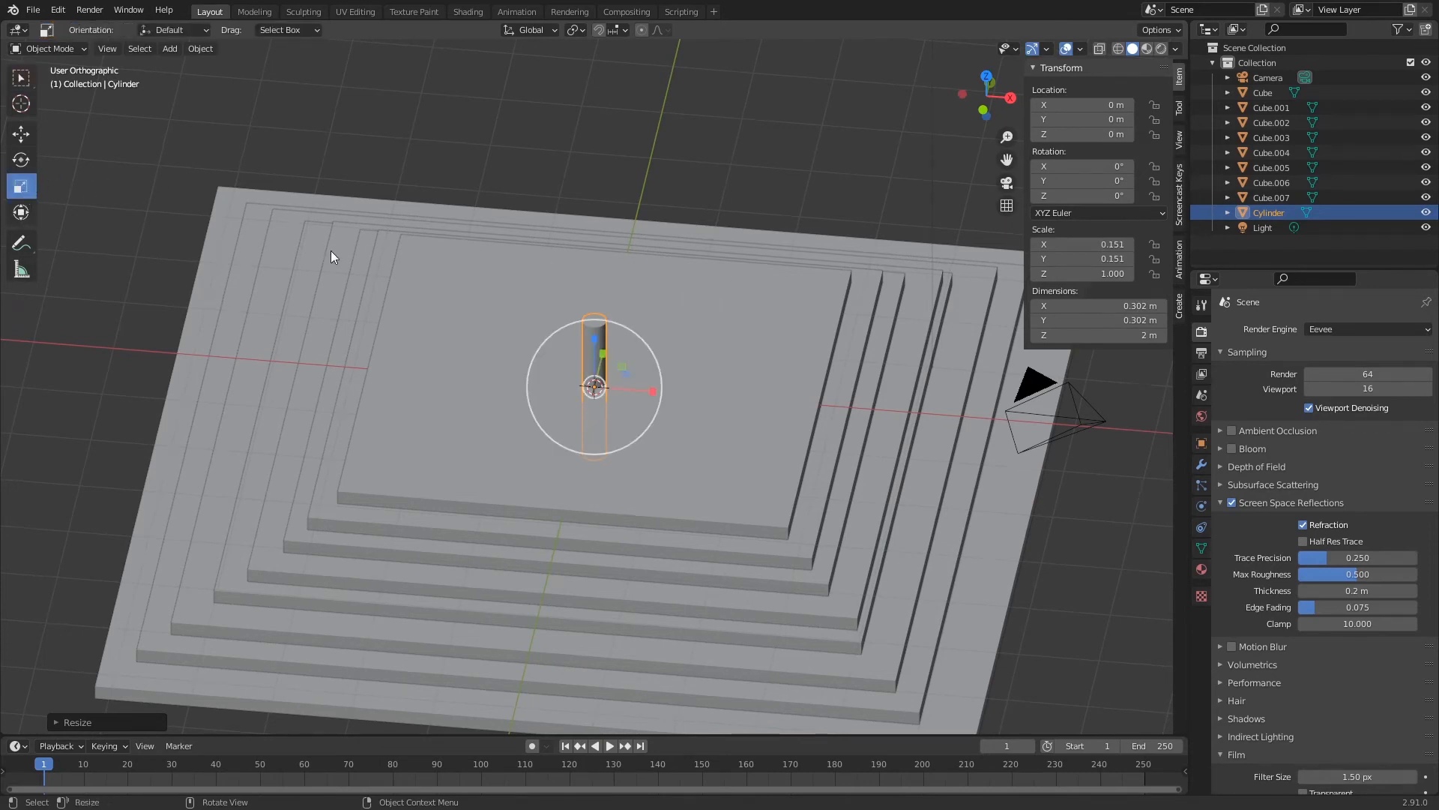
drag(605, 360, 613, 346)
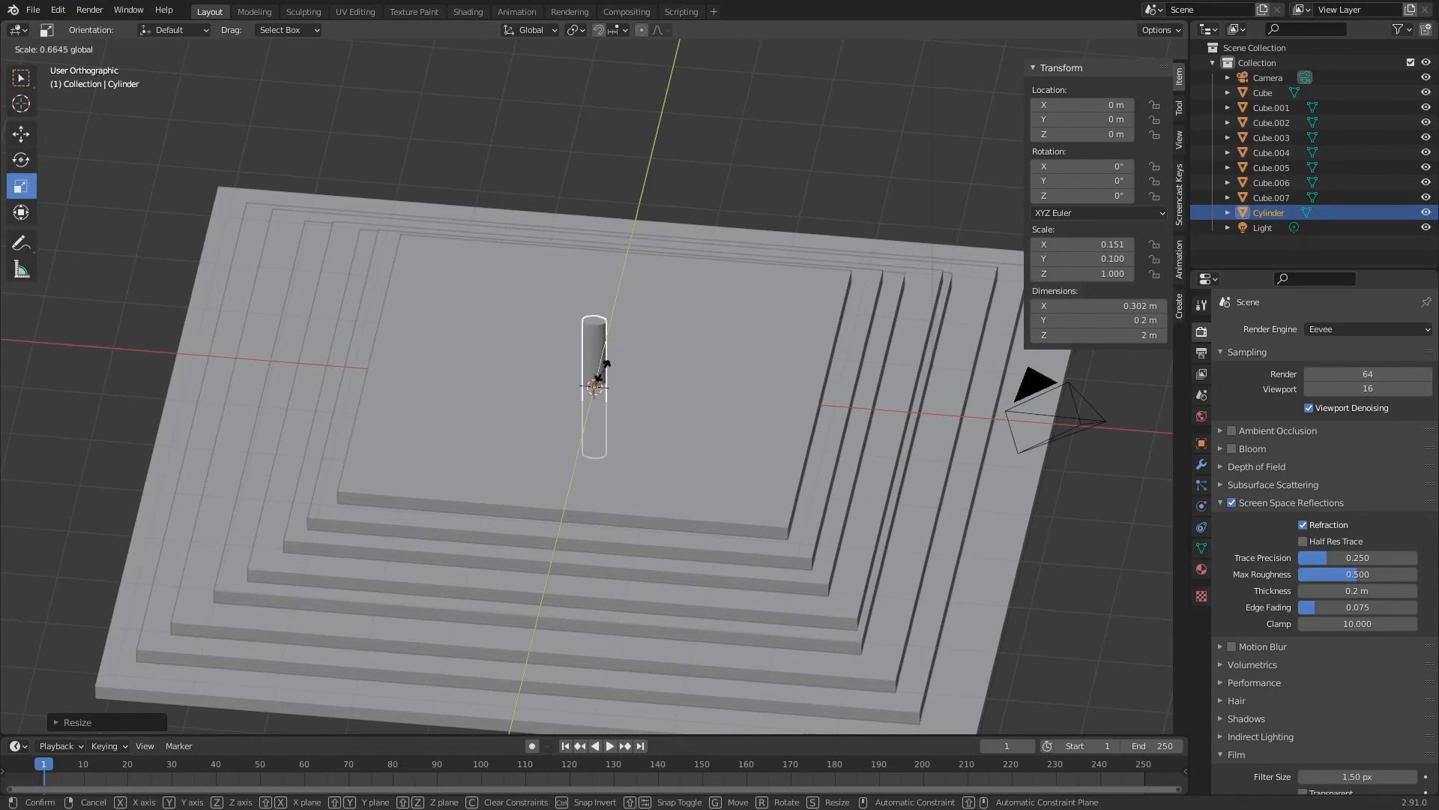
key(Escape)
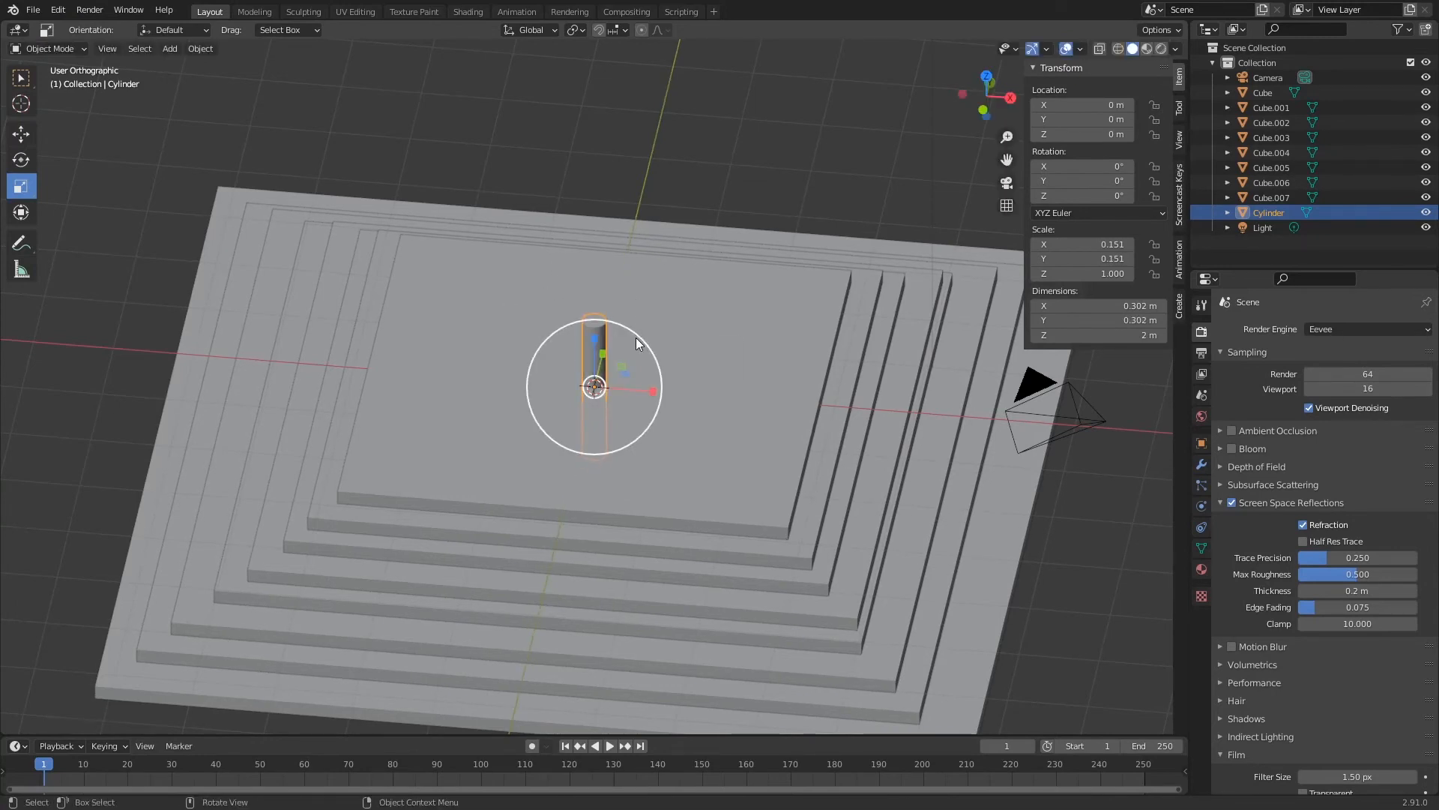
Stand the column on the top slab near its back-left corner, at about X -2.37 m, Y 2.34 m, Z 1.07 m.
key(KP_1)
key(g)
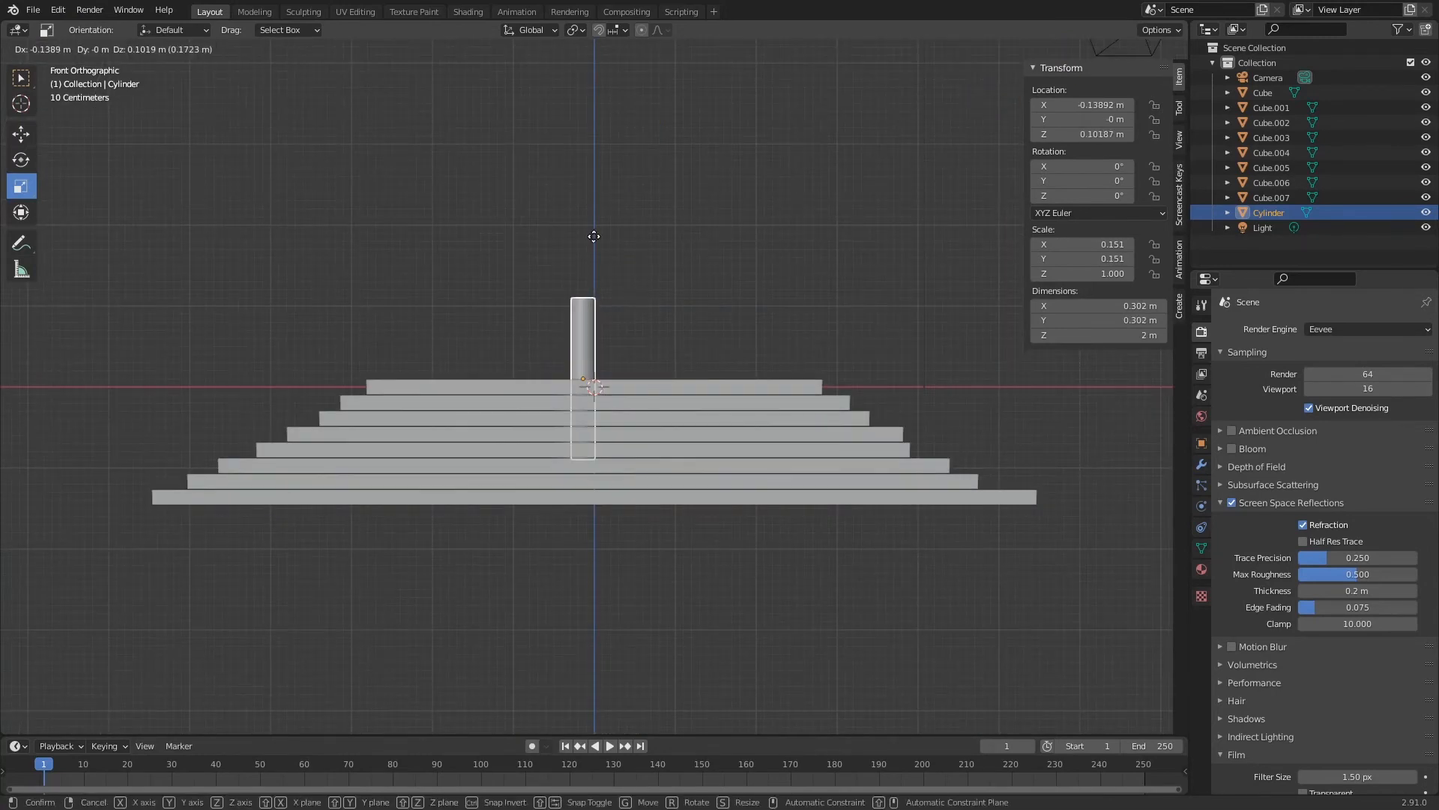
click(527, 295)
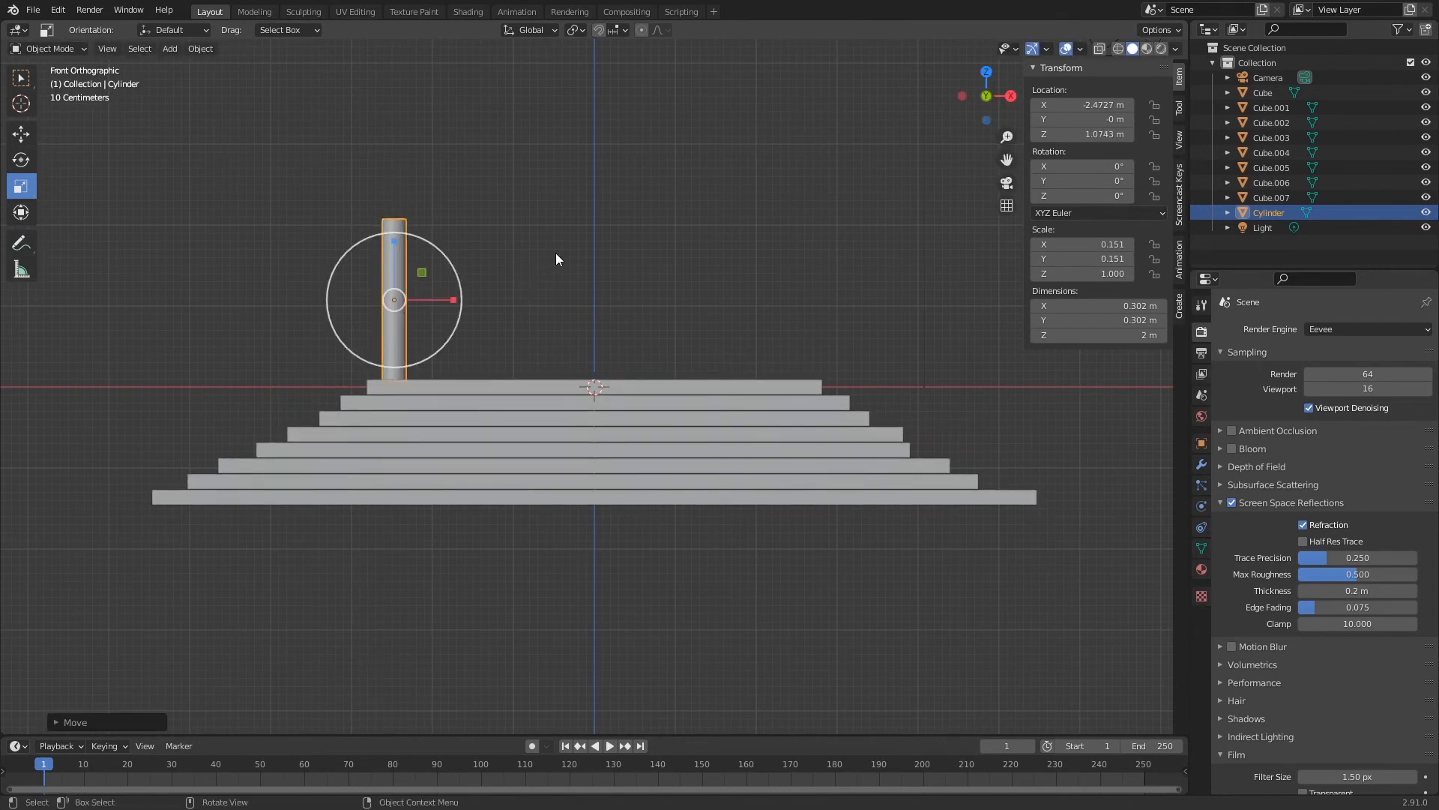
key(KP_7)
key(g)
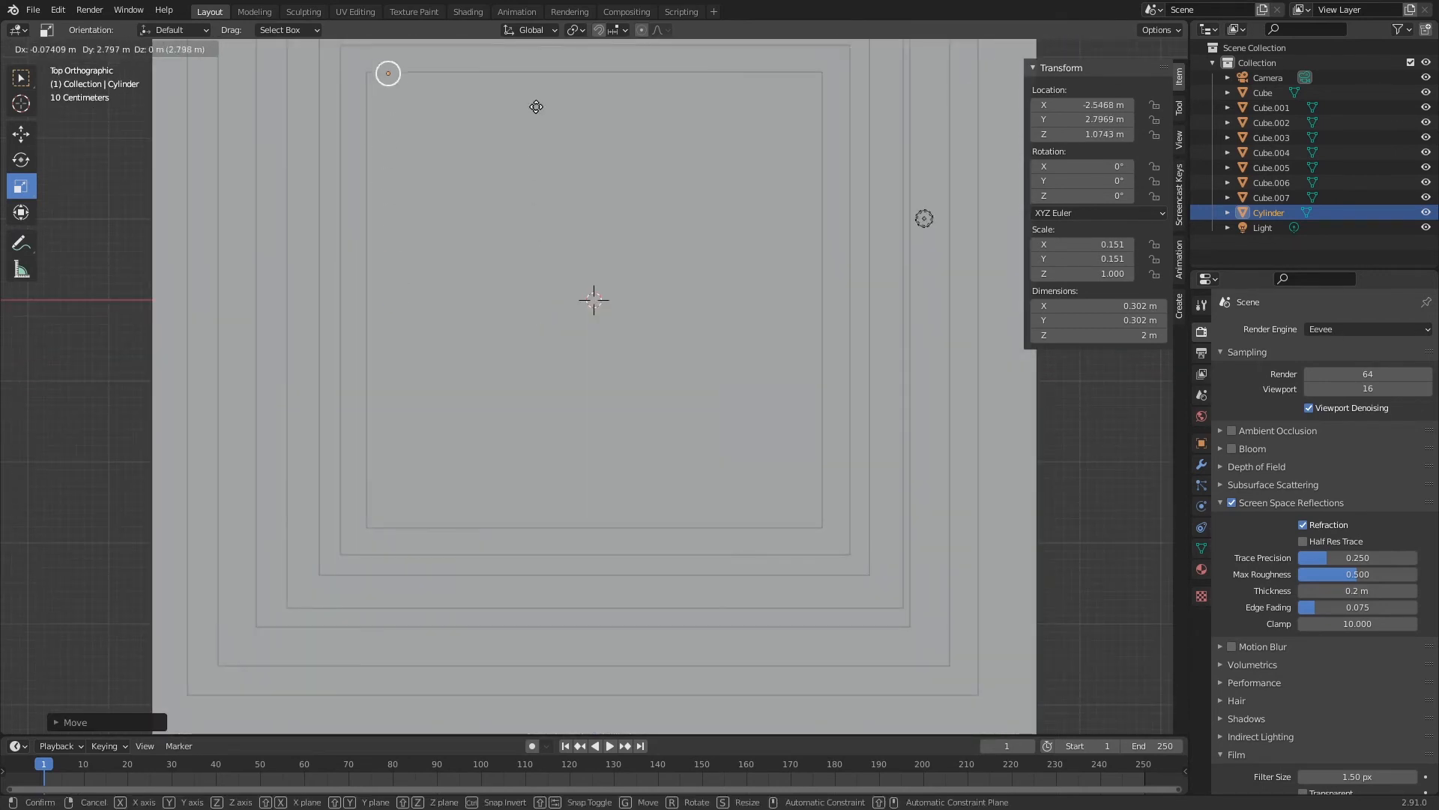
click(545, 150)
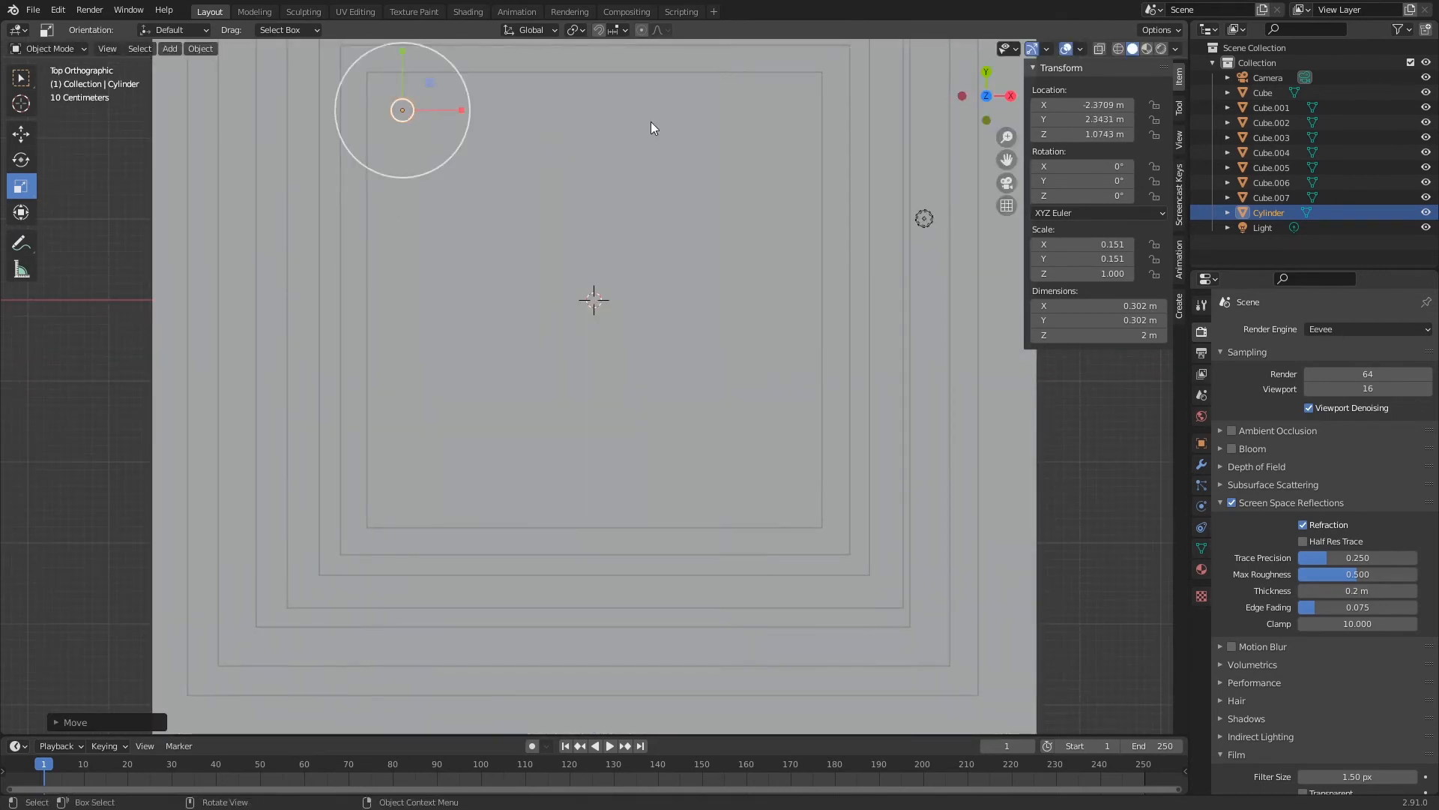
Show the scene as see-through wireframe and duplicate the column about -1.07 m along global Y.
click(1099, 48)
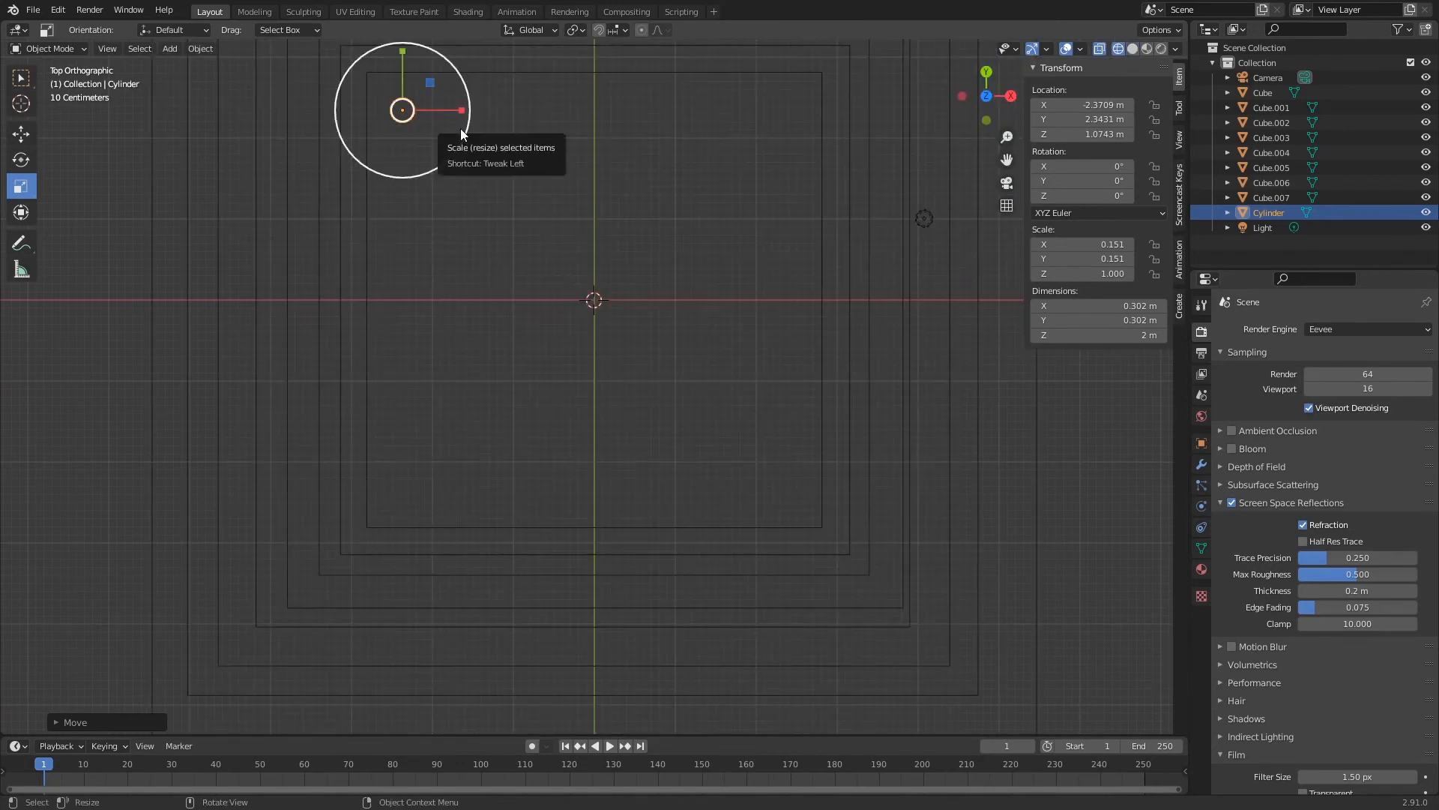
key(shift+d)
key(y)
click(477, 214)
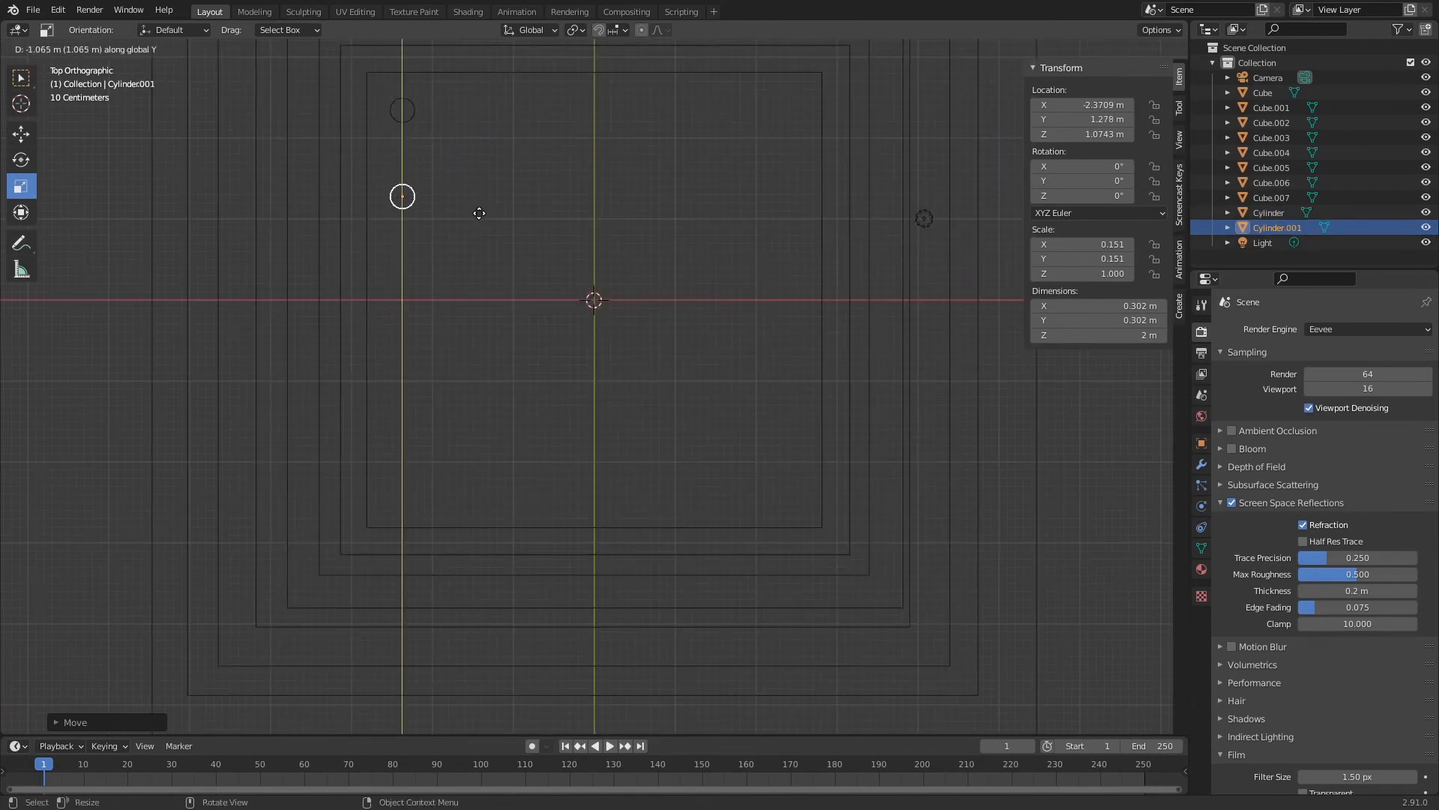
Make three more column copies along global Y, at about Y 0.16 m, Y -1.02 m and near the front edge, forming a row of five.
key(shift+d)
key(y)
click(488, 286)
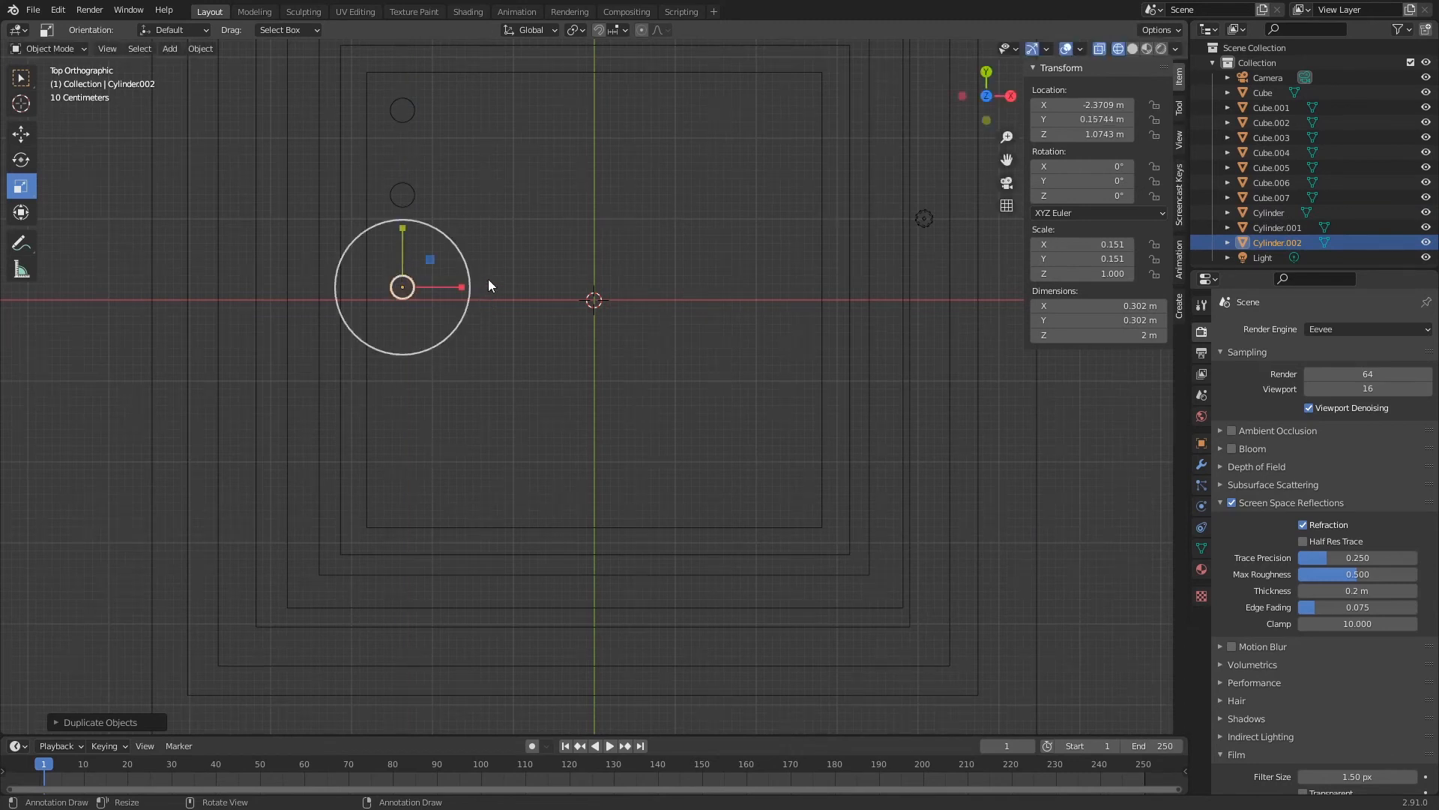
key(shift+d)
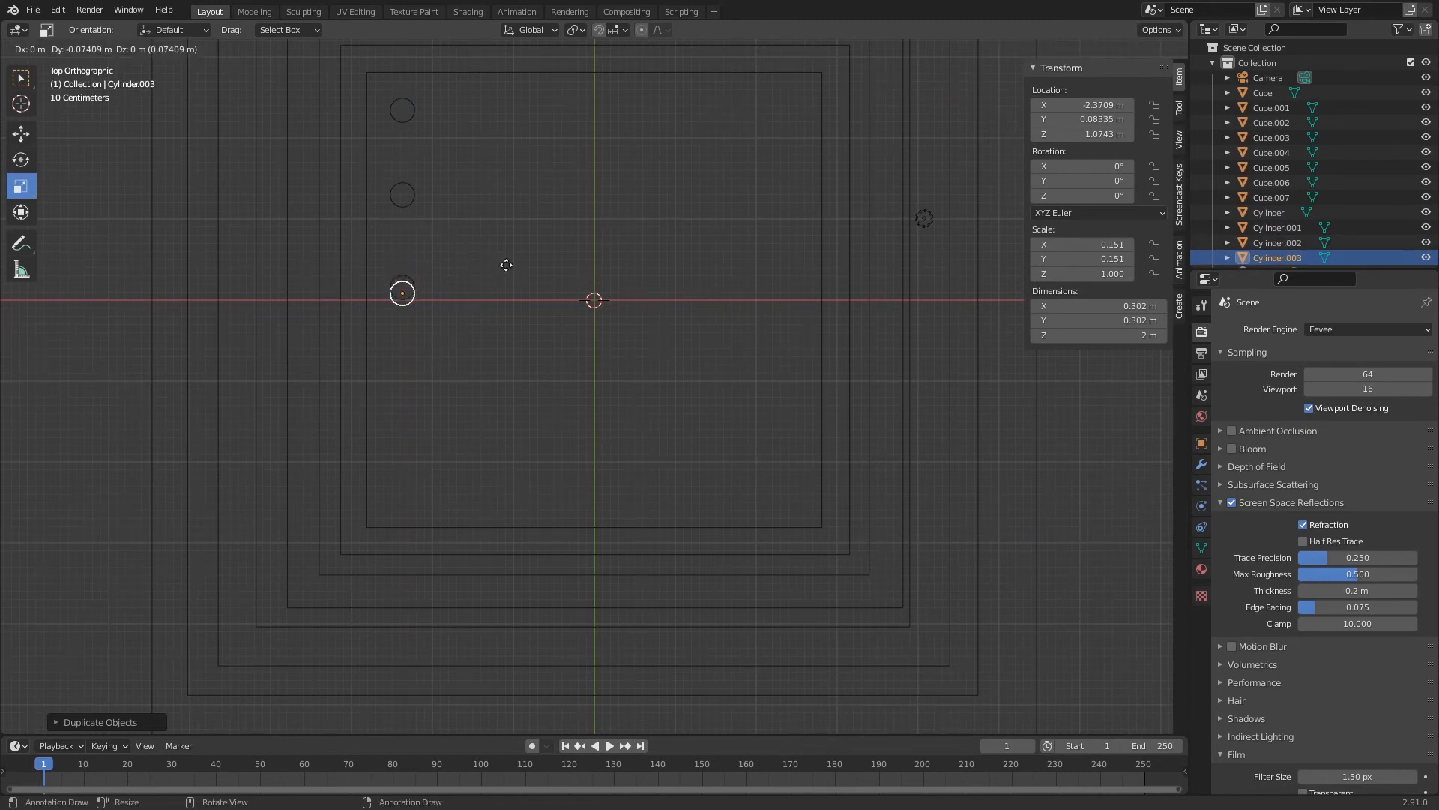
key(y)
click(551, 353)
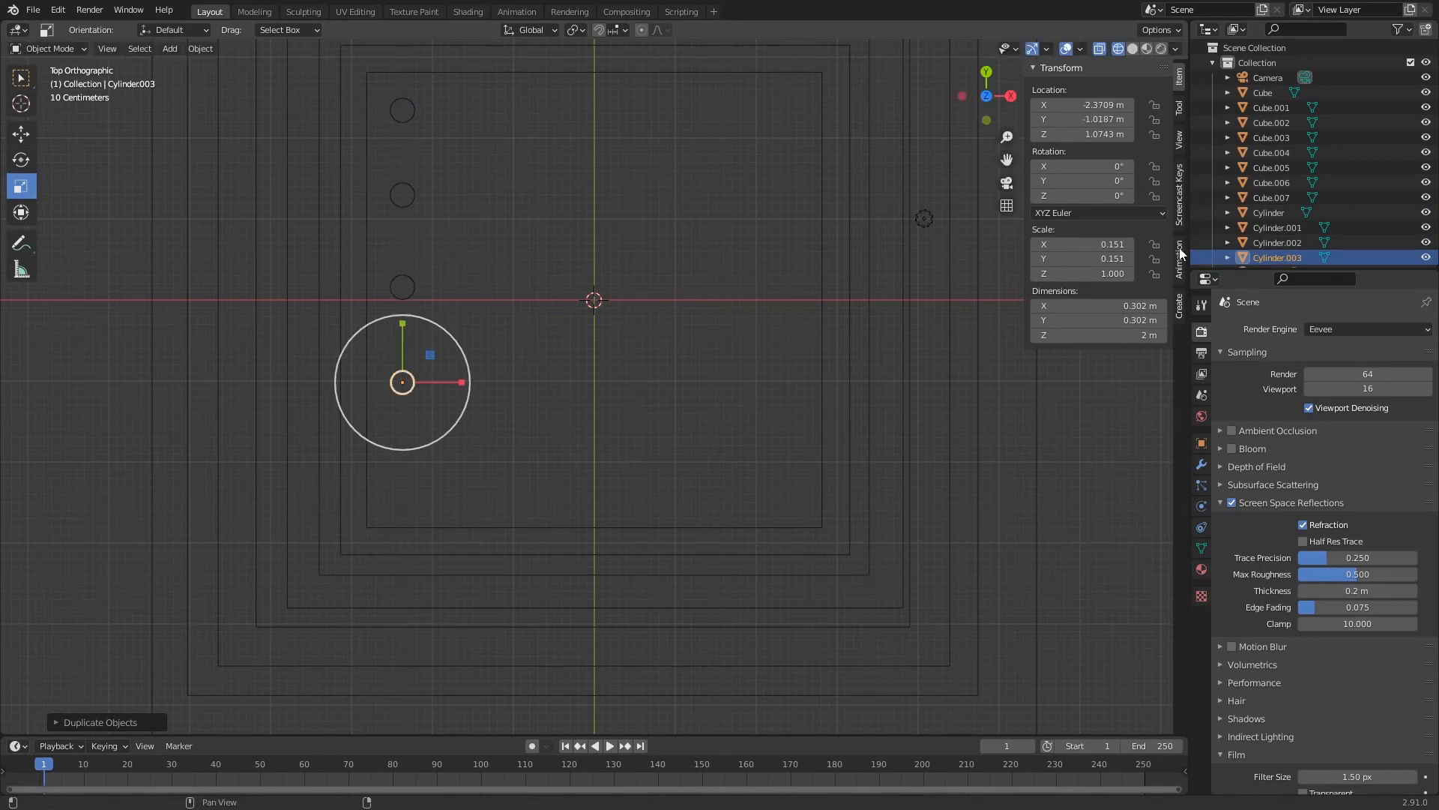
click(1181, 216)
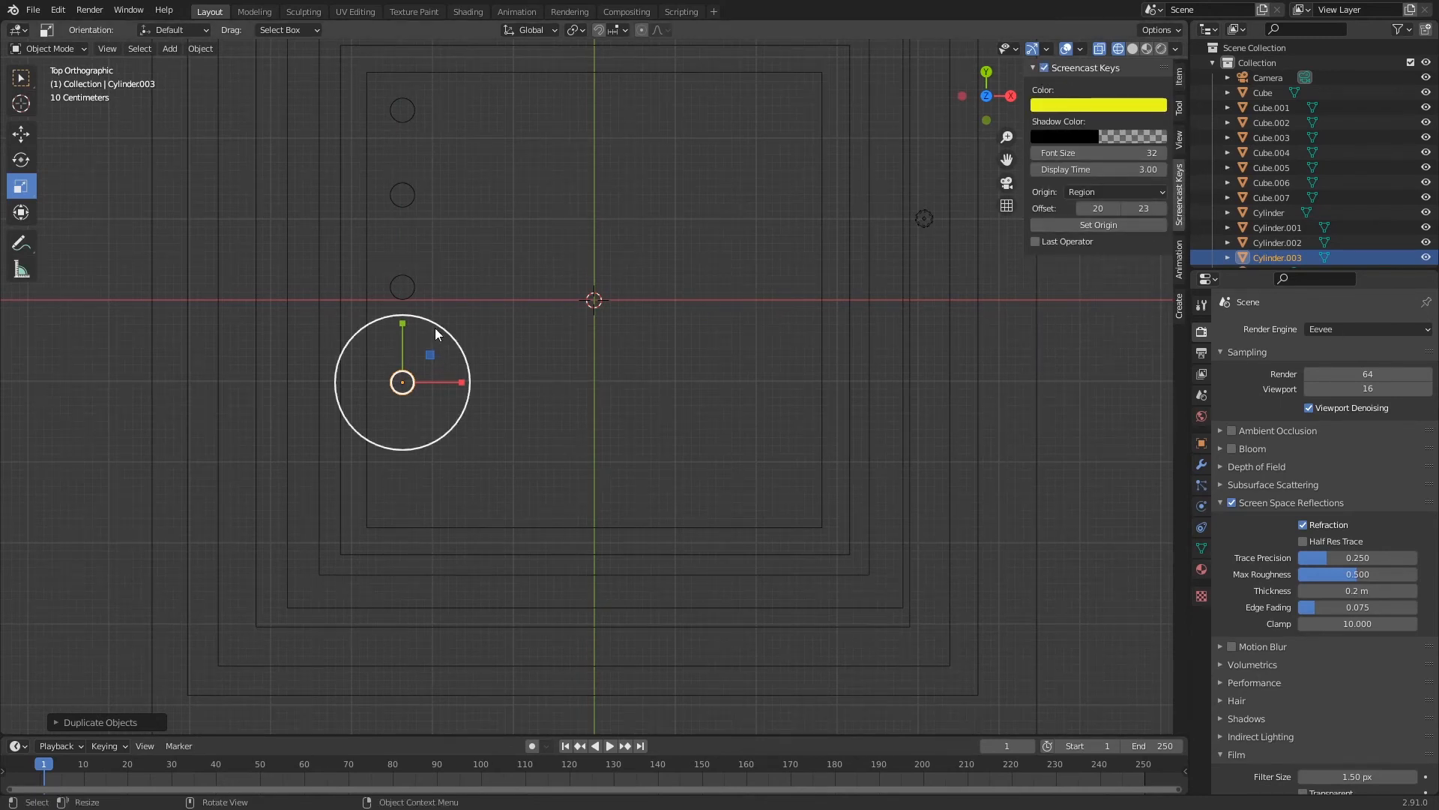
key(shift+d)
click(452, 399)
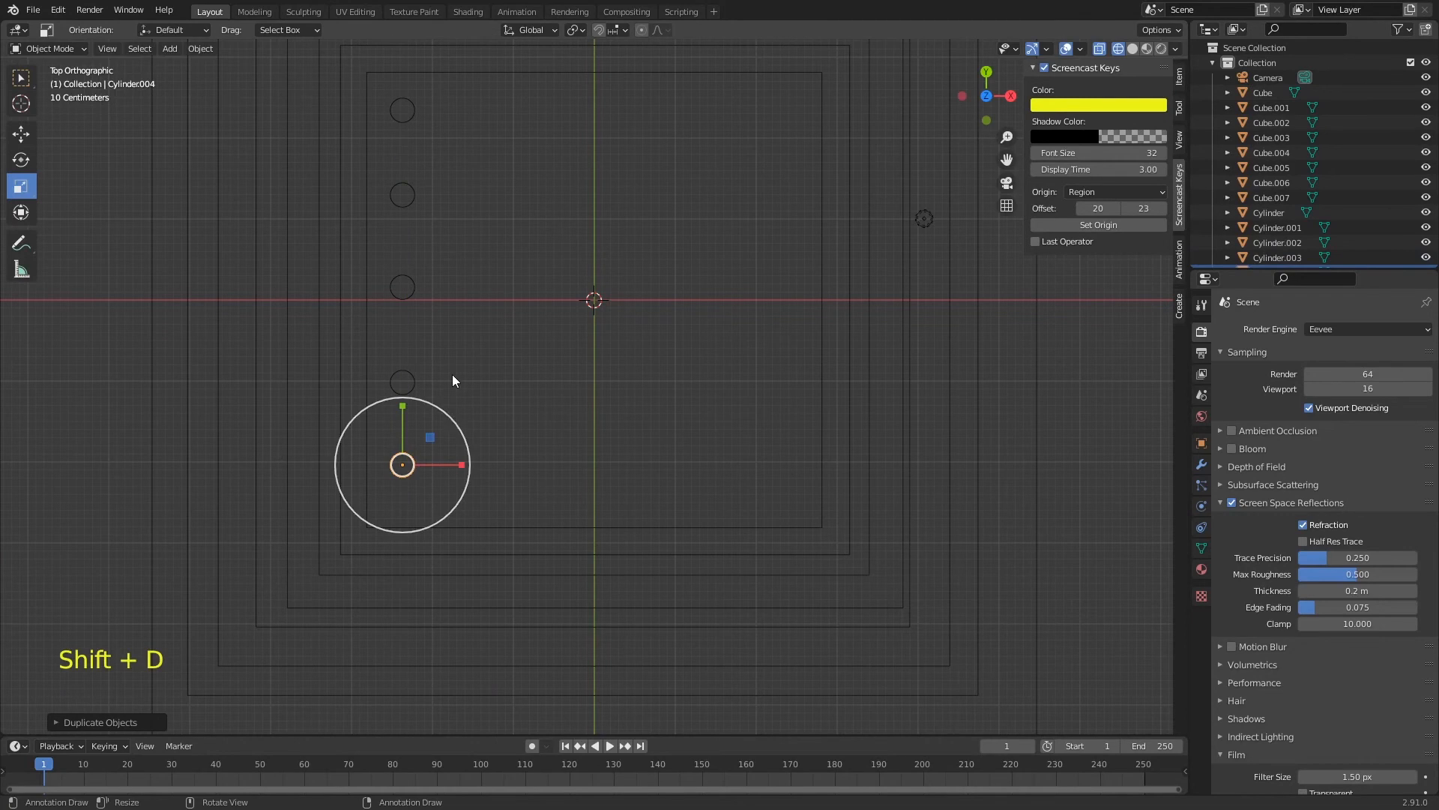
Compare box-selecting the row of columns in wireframe and in solid shading.
drag(466, 86, 384, 480)
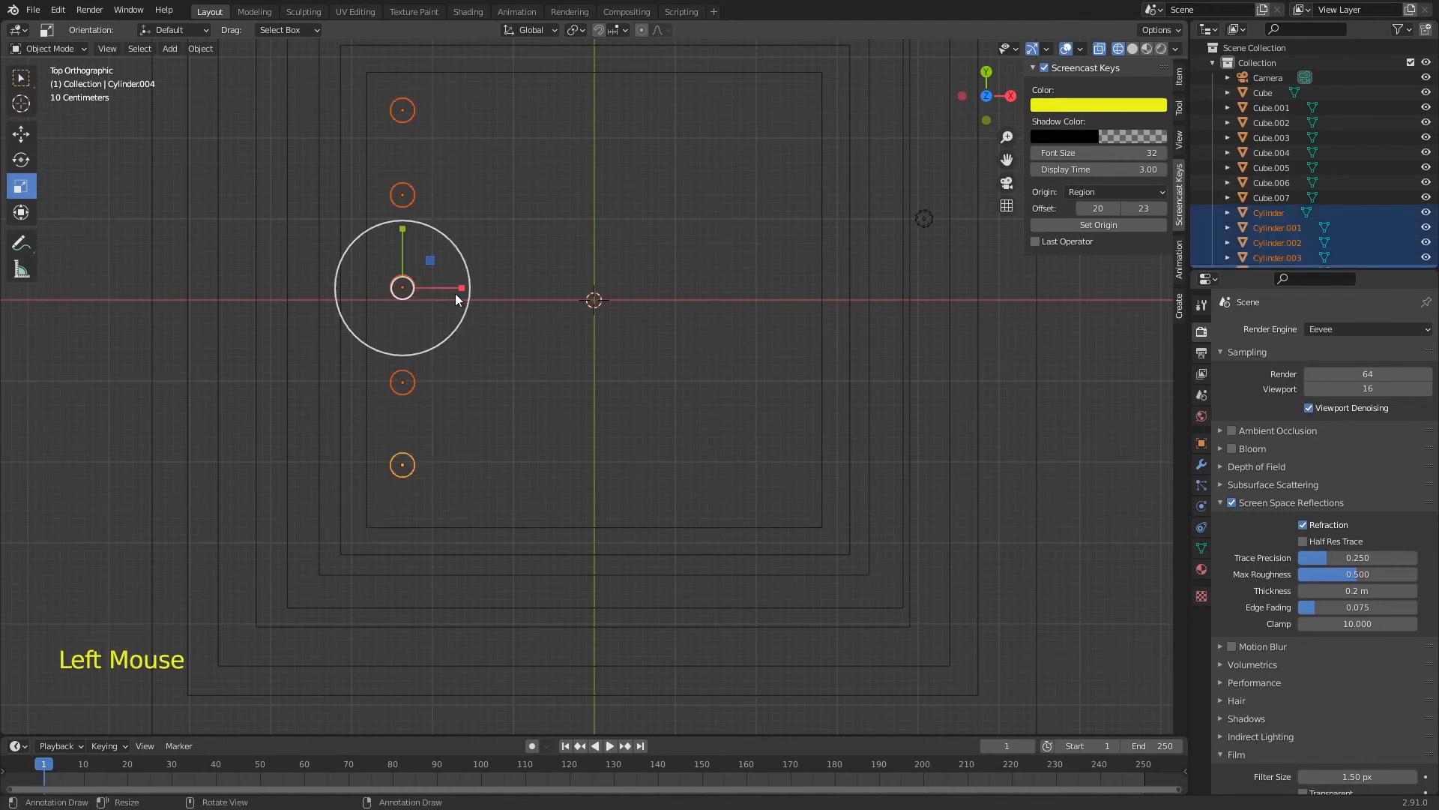
click(1132, 48)
click(456, 75)
drag(456, 75, 443, 361)
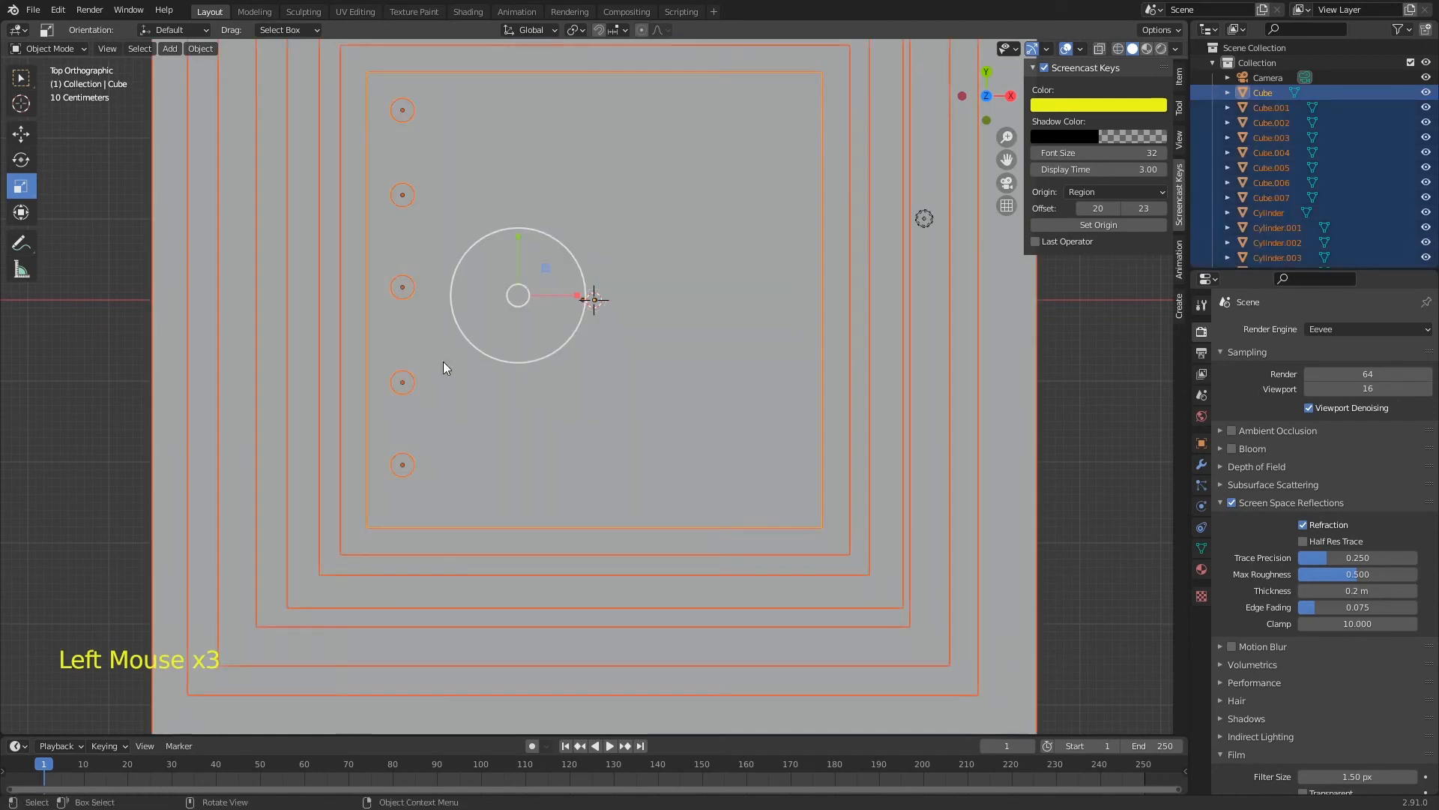
Select the five columns in wireframe, duplicate them along global X to the platform's opposite side, and return to solid shading.
click(1118, 48)
click(480, 102)
drag(480, 102, 397, 484)
key(shift+d)
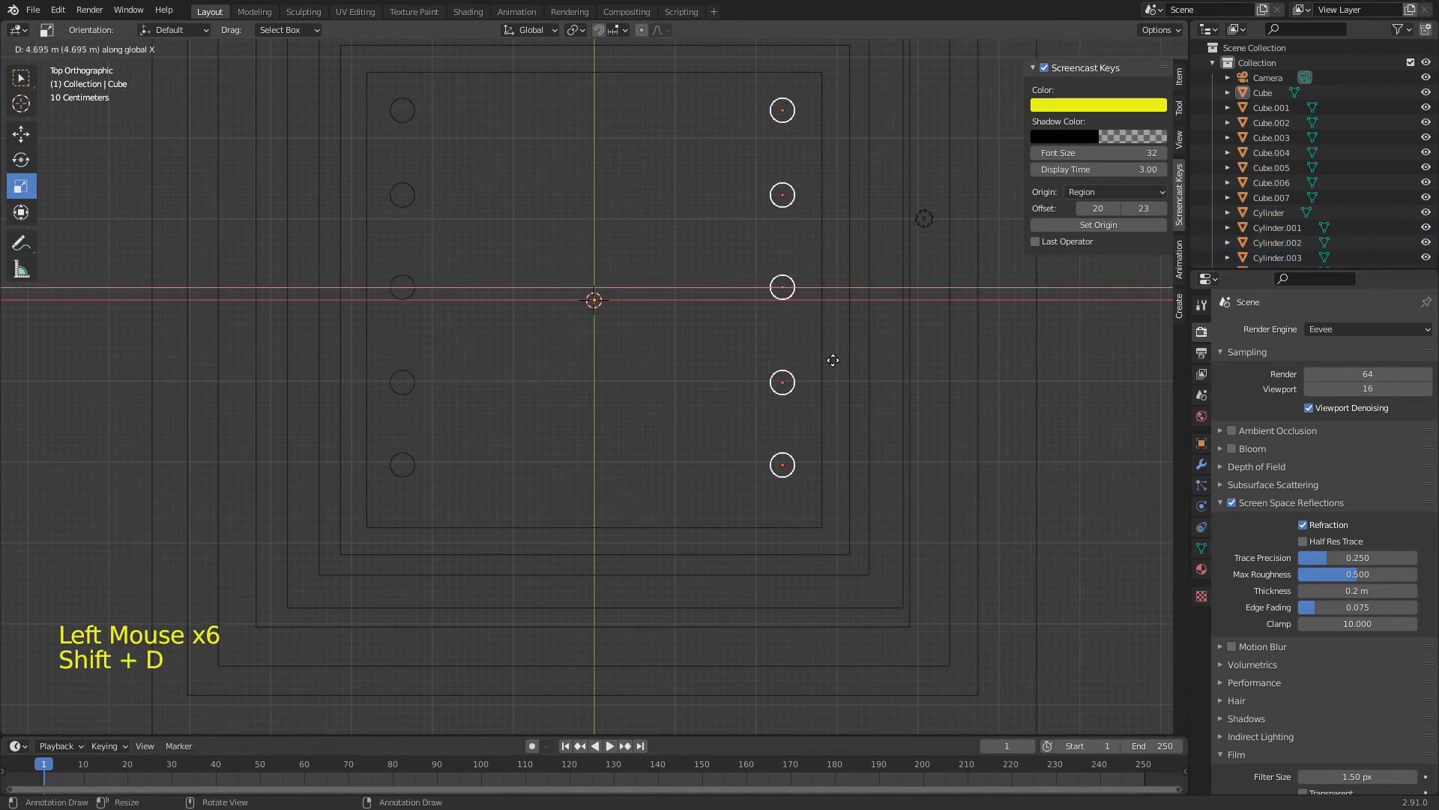
click(838, 353)
middle_drag(793, 324, 1103, 96)
click(1133, 49)
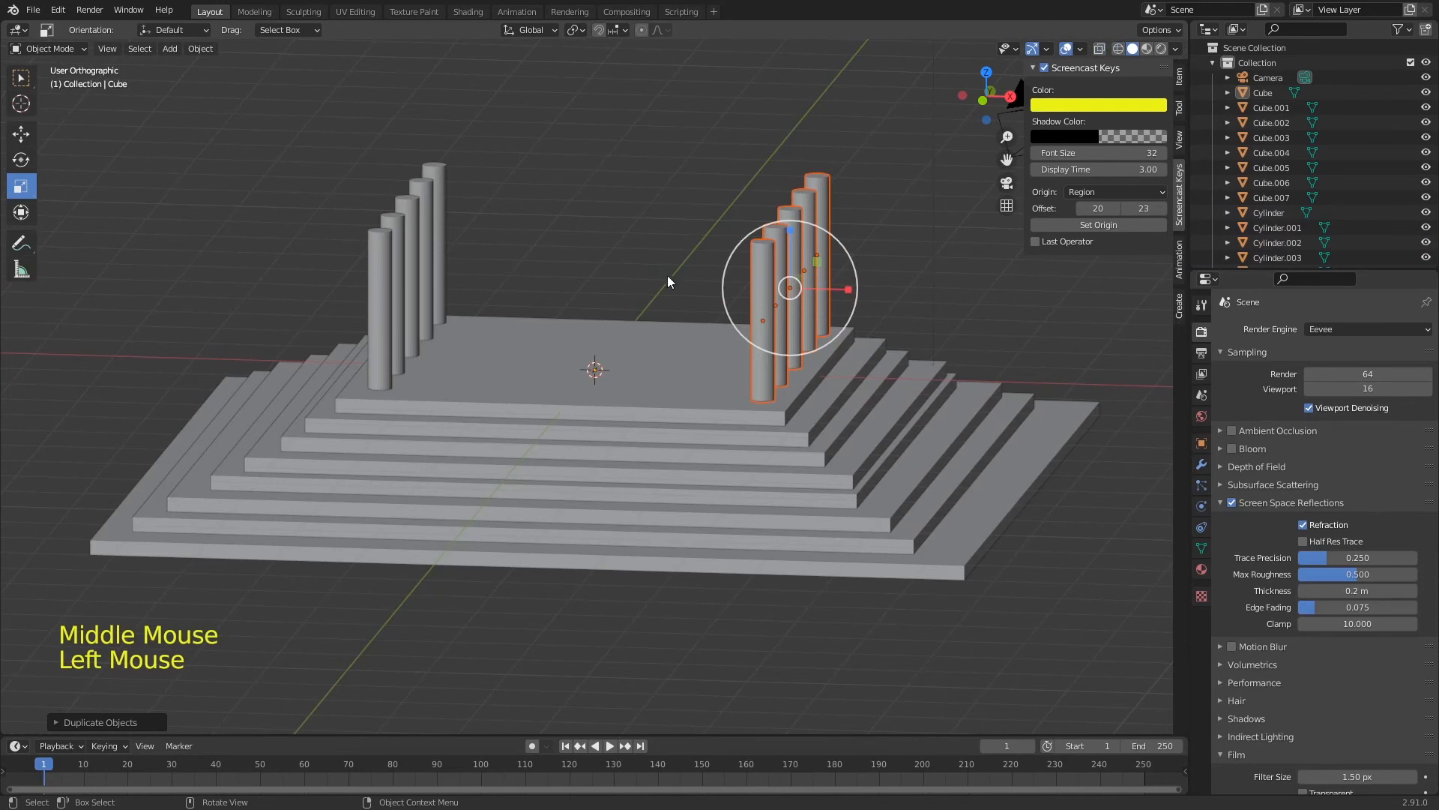
Save the scene in the Videos folder as Templo.
key(ctrl+s)
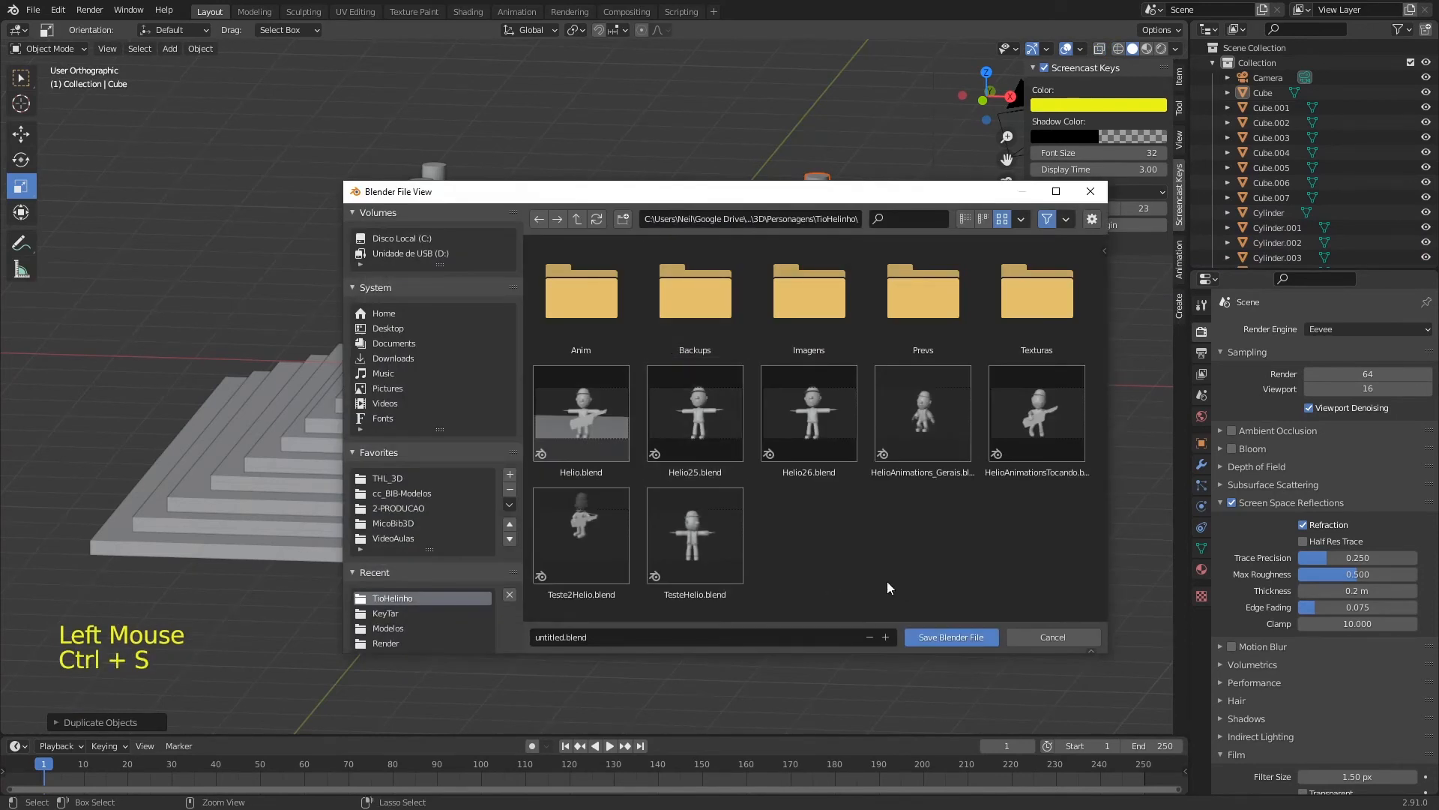
click(407, 478)
click(405, 493)
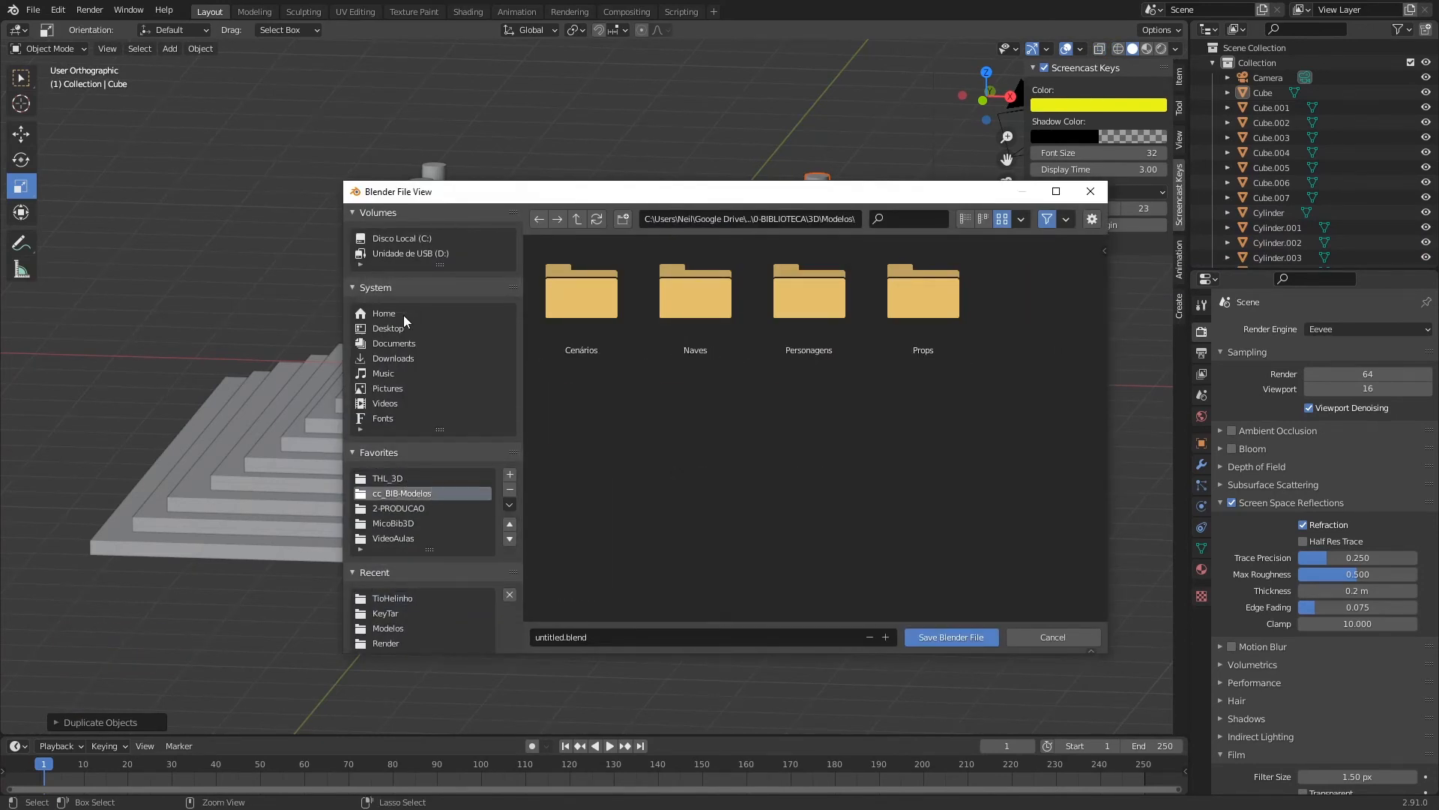
click(402, 340)
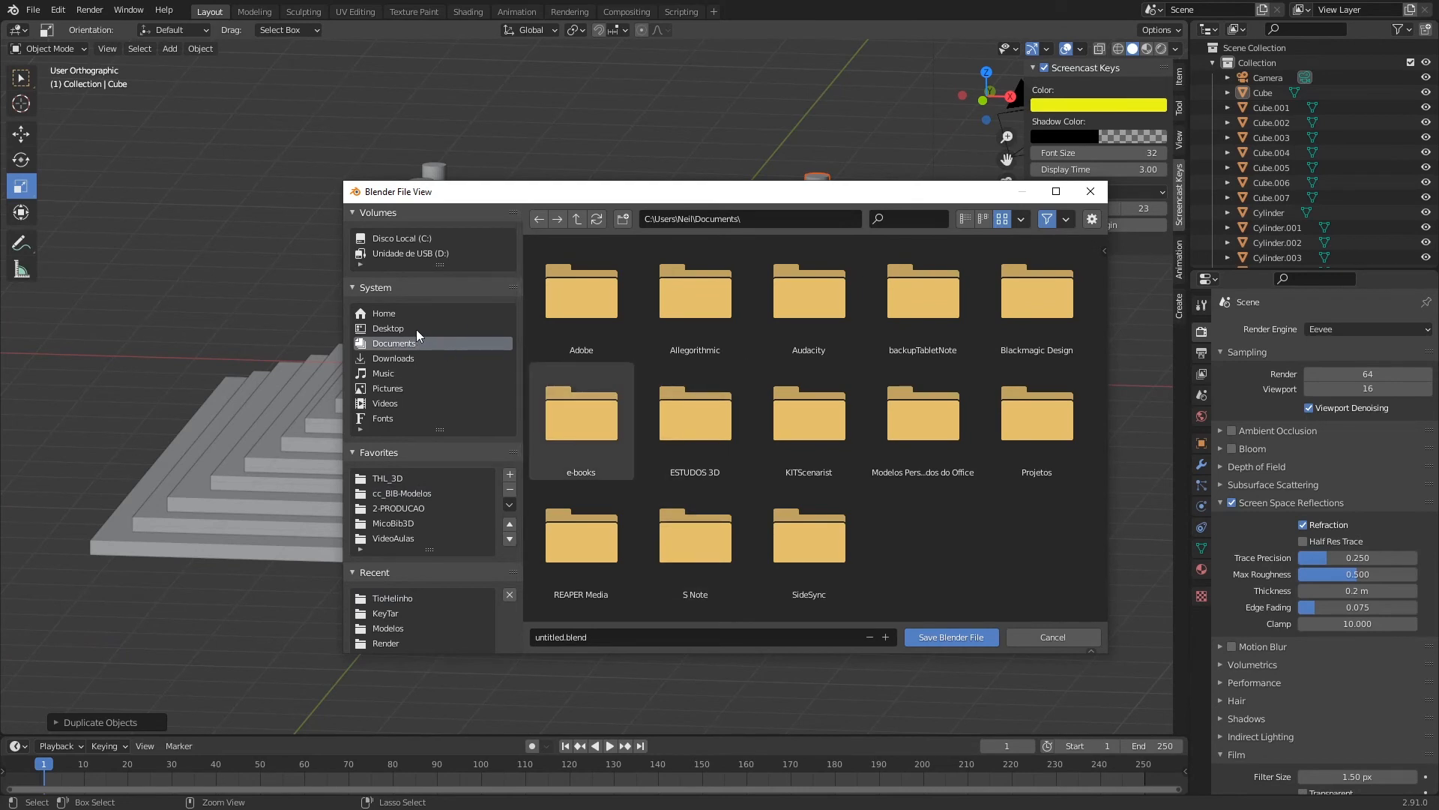
click(392, 403)
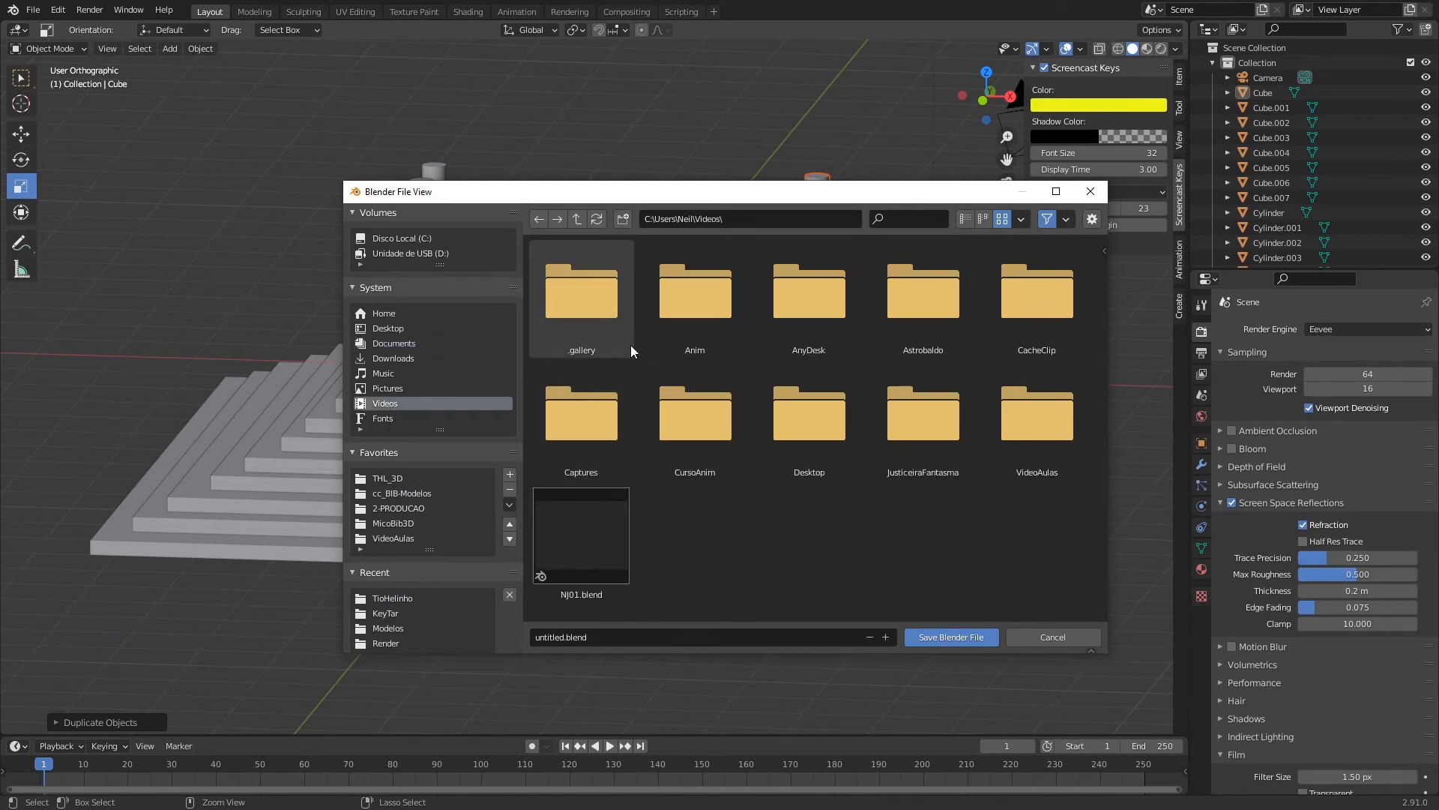
click(652, 634)
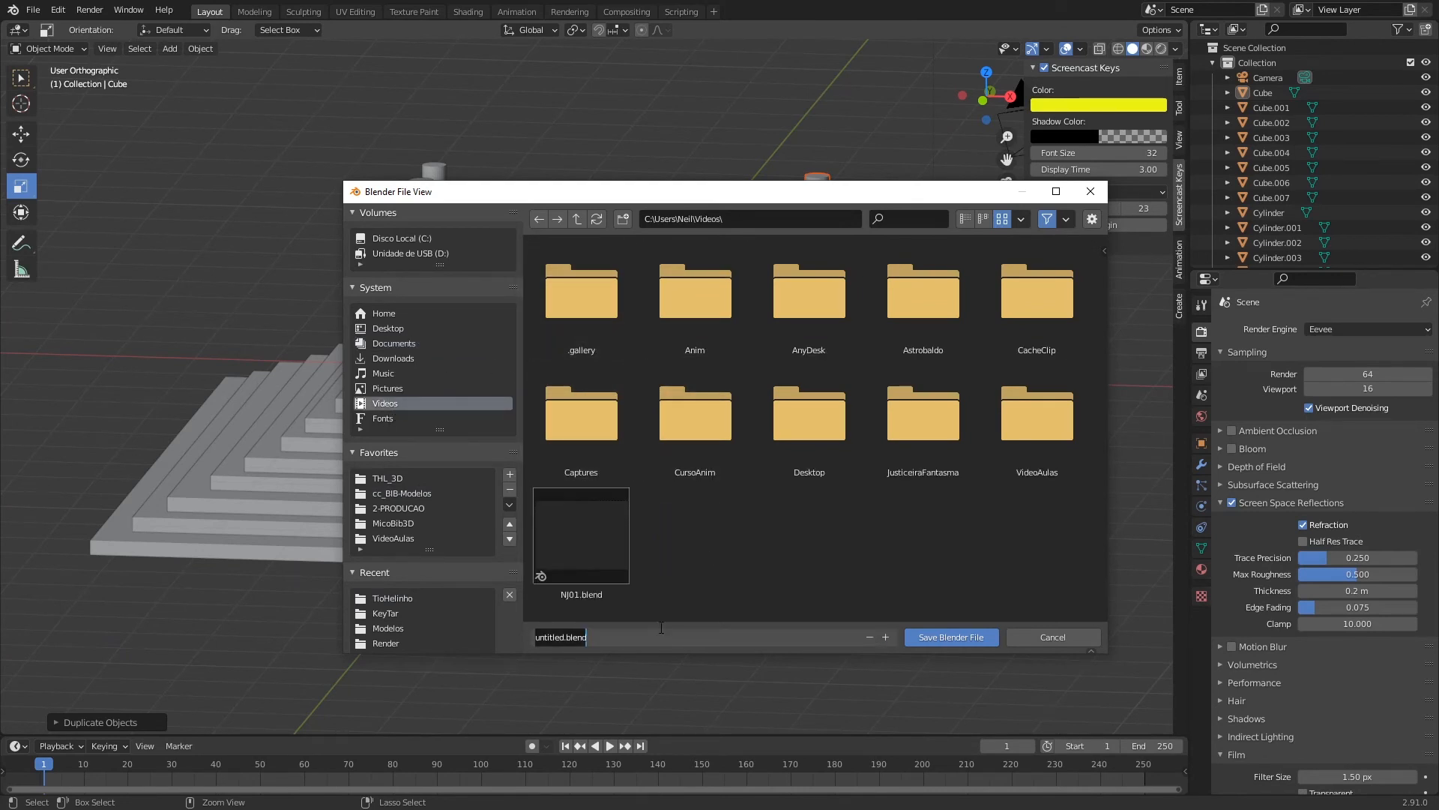
text(Templo)
key(Return)
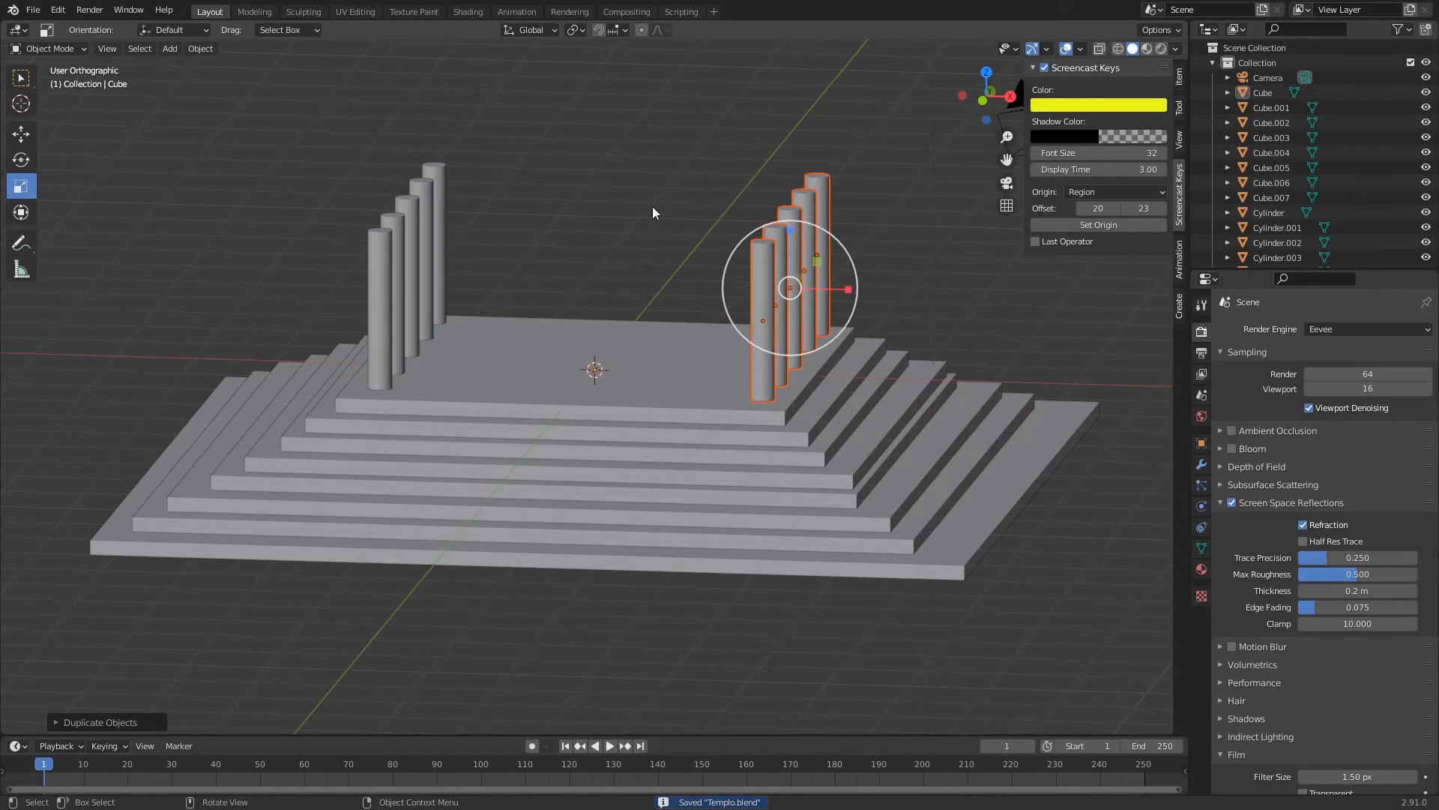
Save the file again, and bring up the Save As dialog and dismiss it.
key(ctrl+s)
key(ctrl+shift+s)
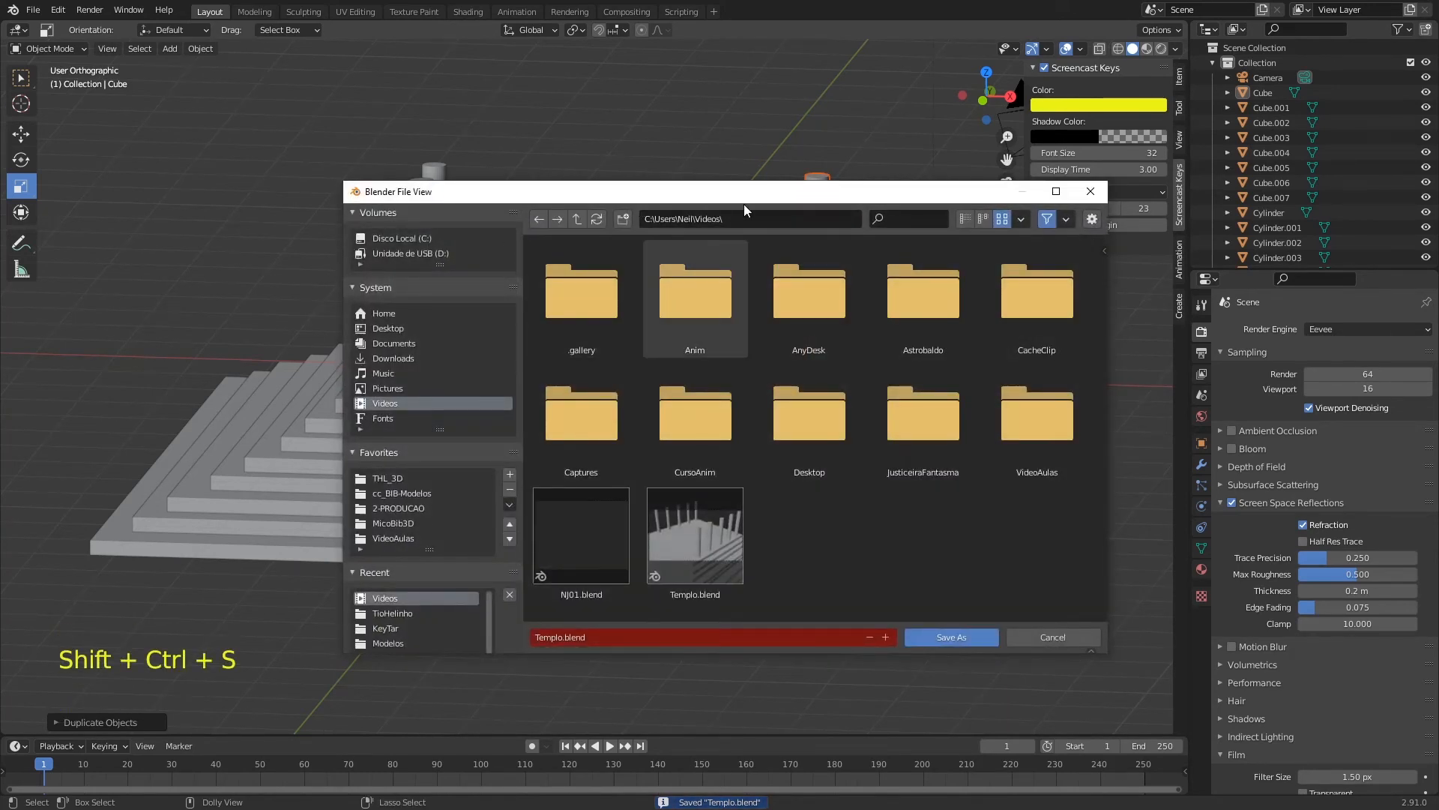
click(1039, 635)
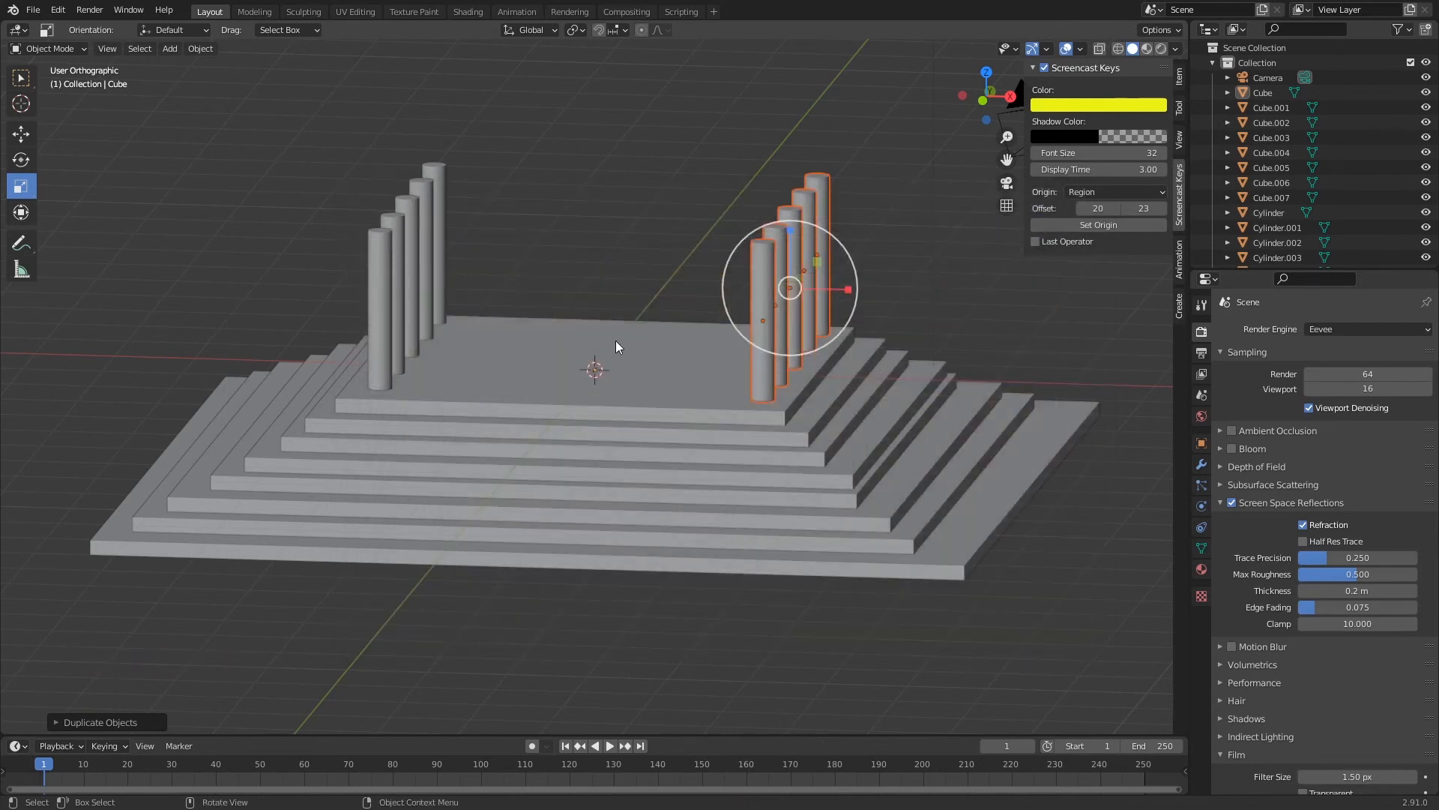
Duplicate the top slab of the steps straight up along global Z onto the column tops as a roof slab.
click(619, 388)
key(KP_1)
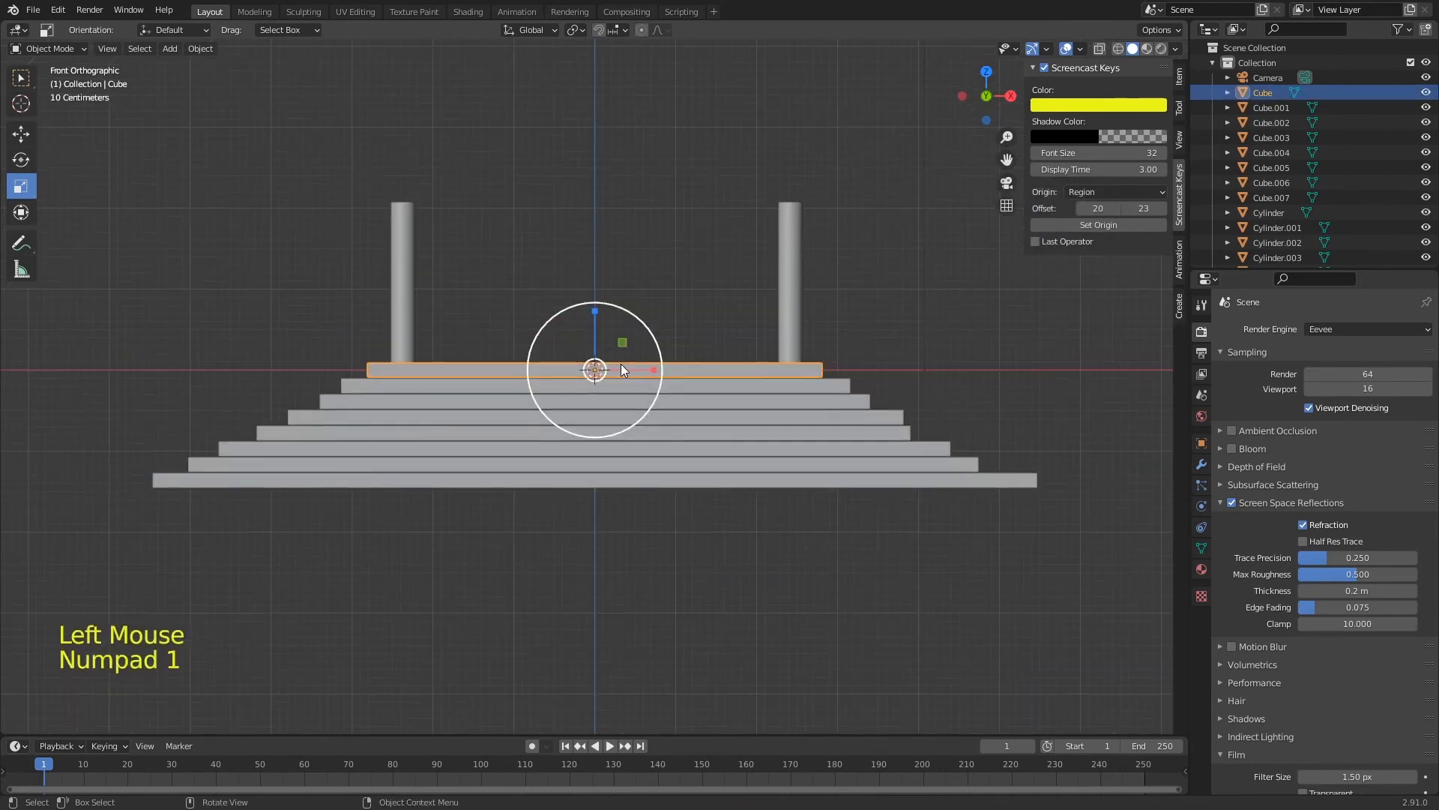
key(shift+d)
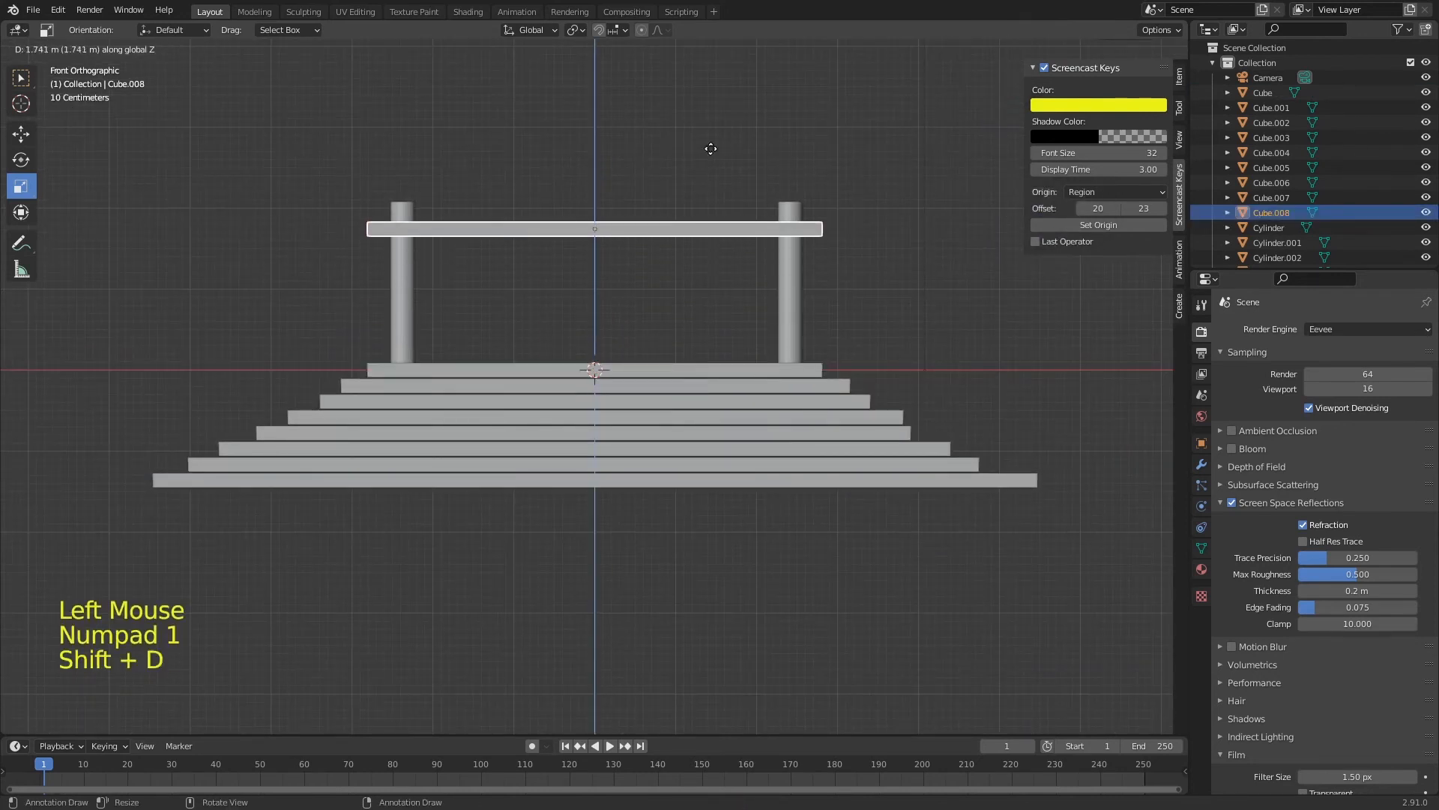
click(725, 121)
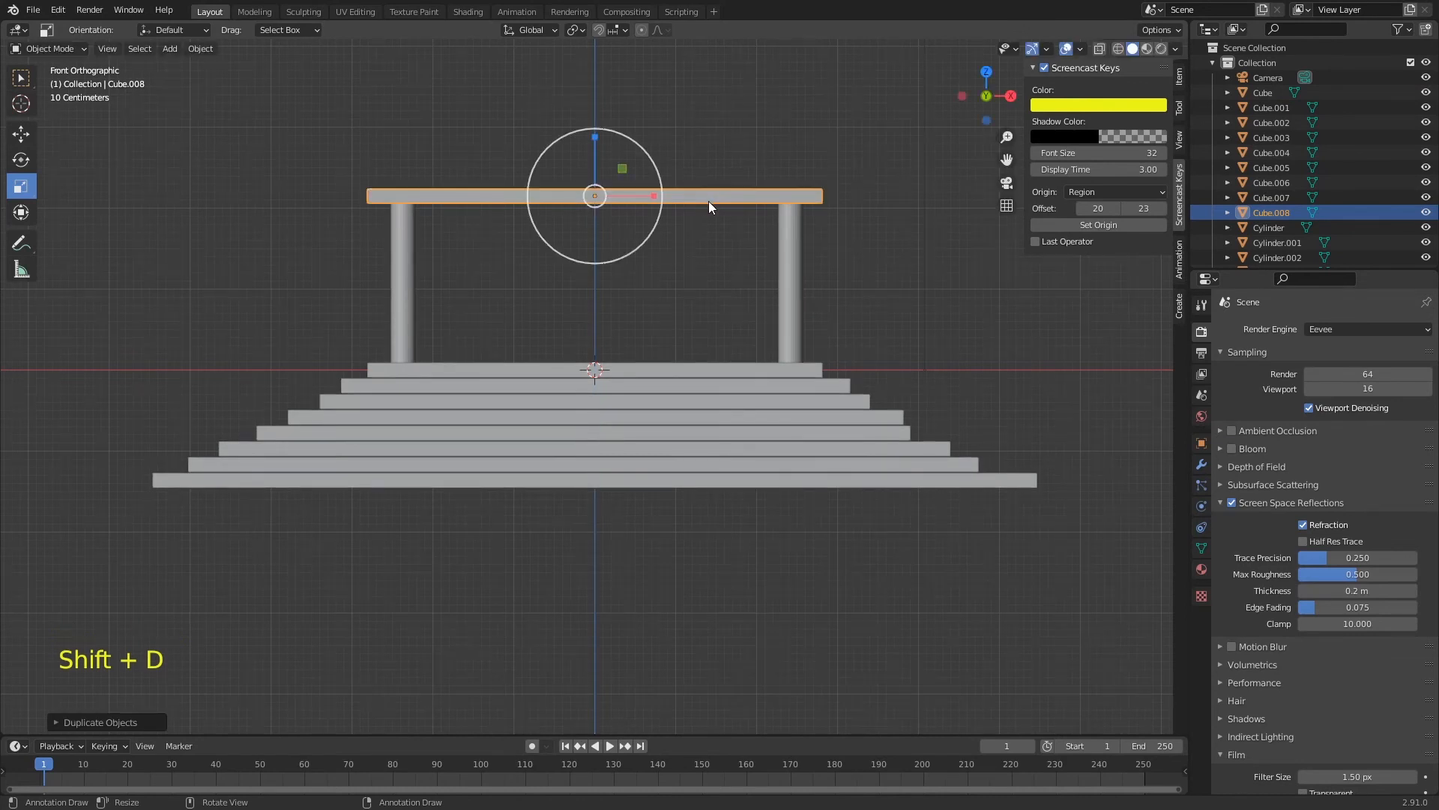
key(s)
key(shift+z)
right_click(766, 194)
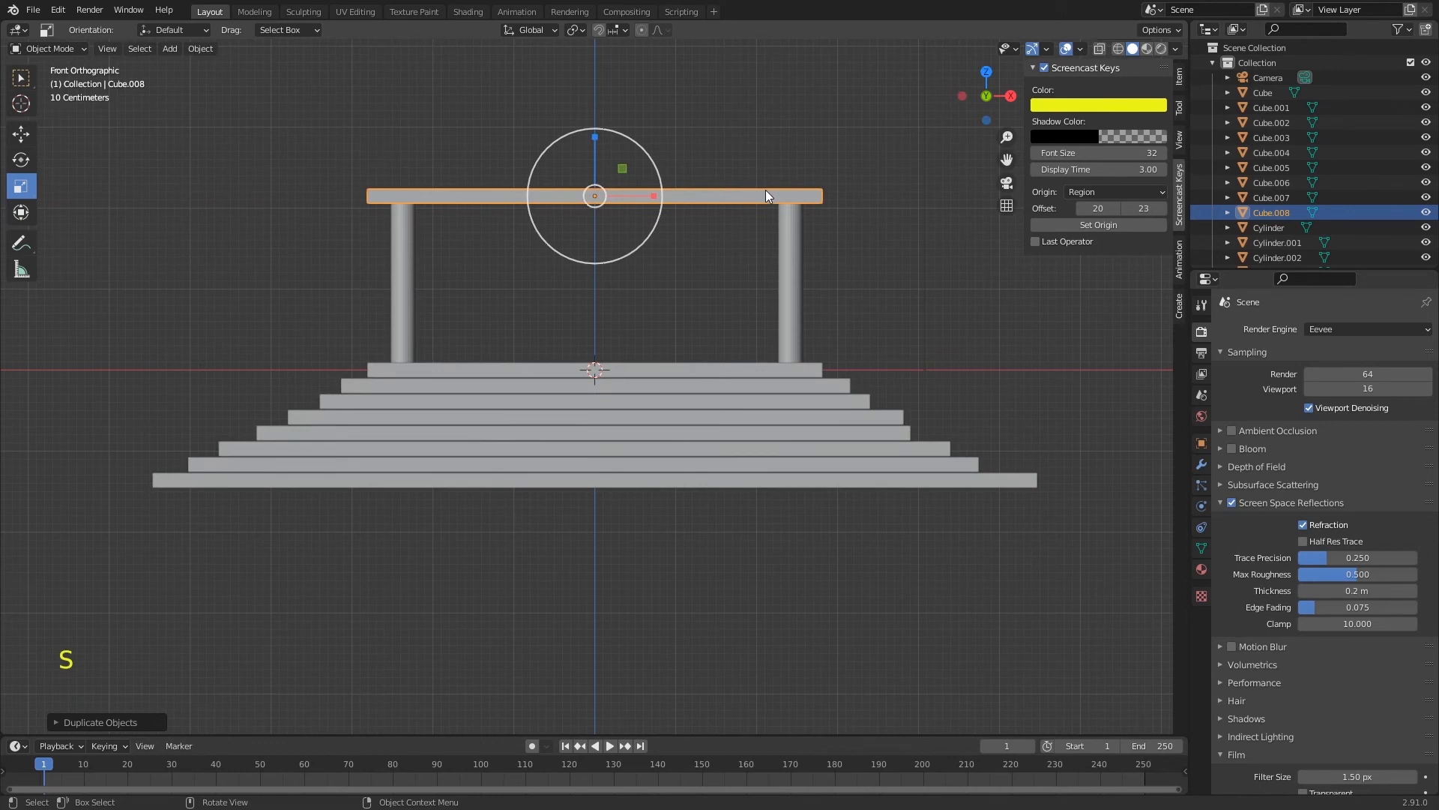
Thicken the roof slab along global Z by a factor of about 1.29 and raise it slightly to rest on the columns.
key(s)
key(z)
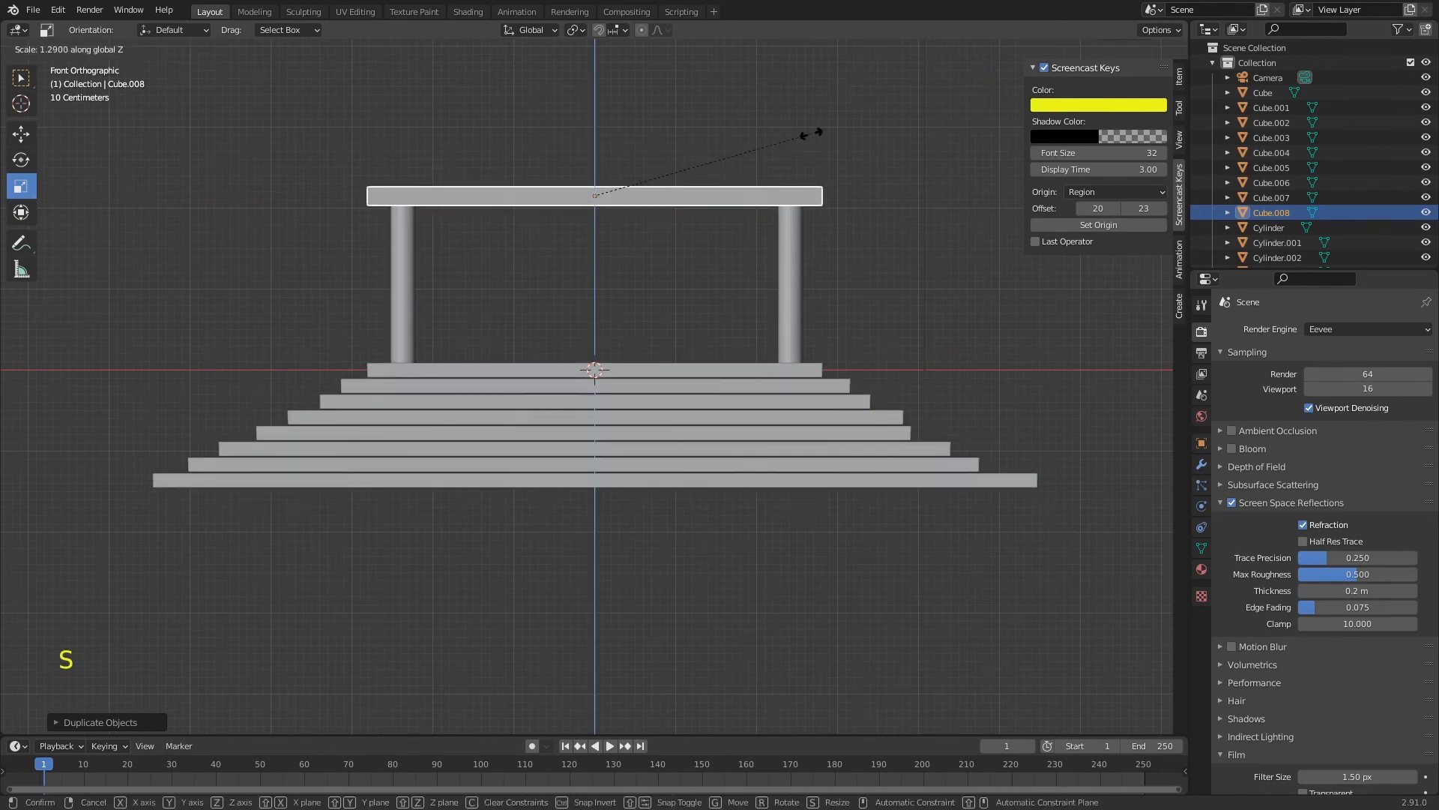
right_click(817, 137)
key(f)
key(g)
key(z)
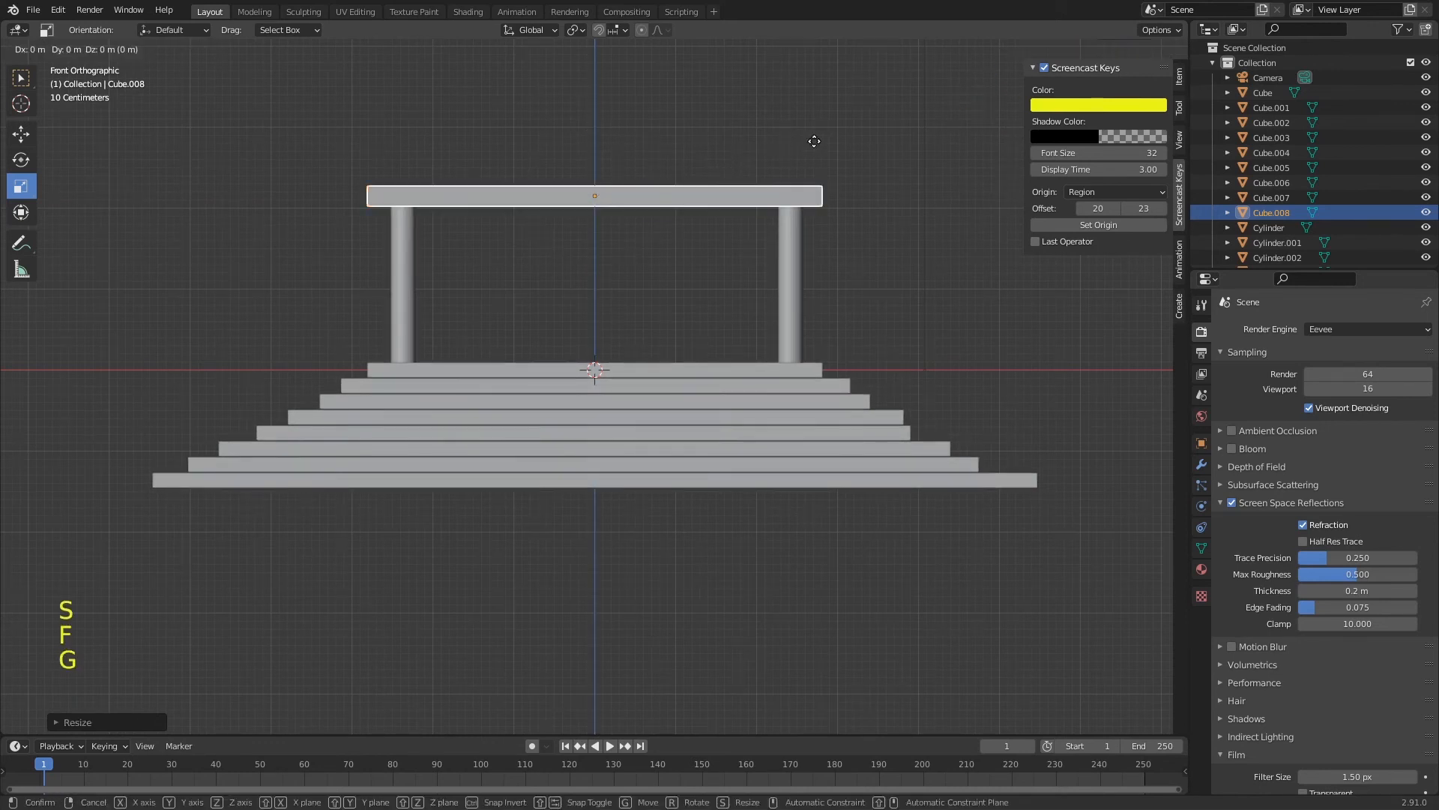
click(816, 139)
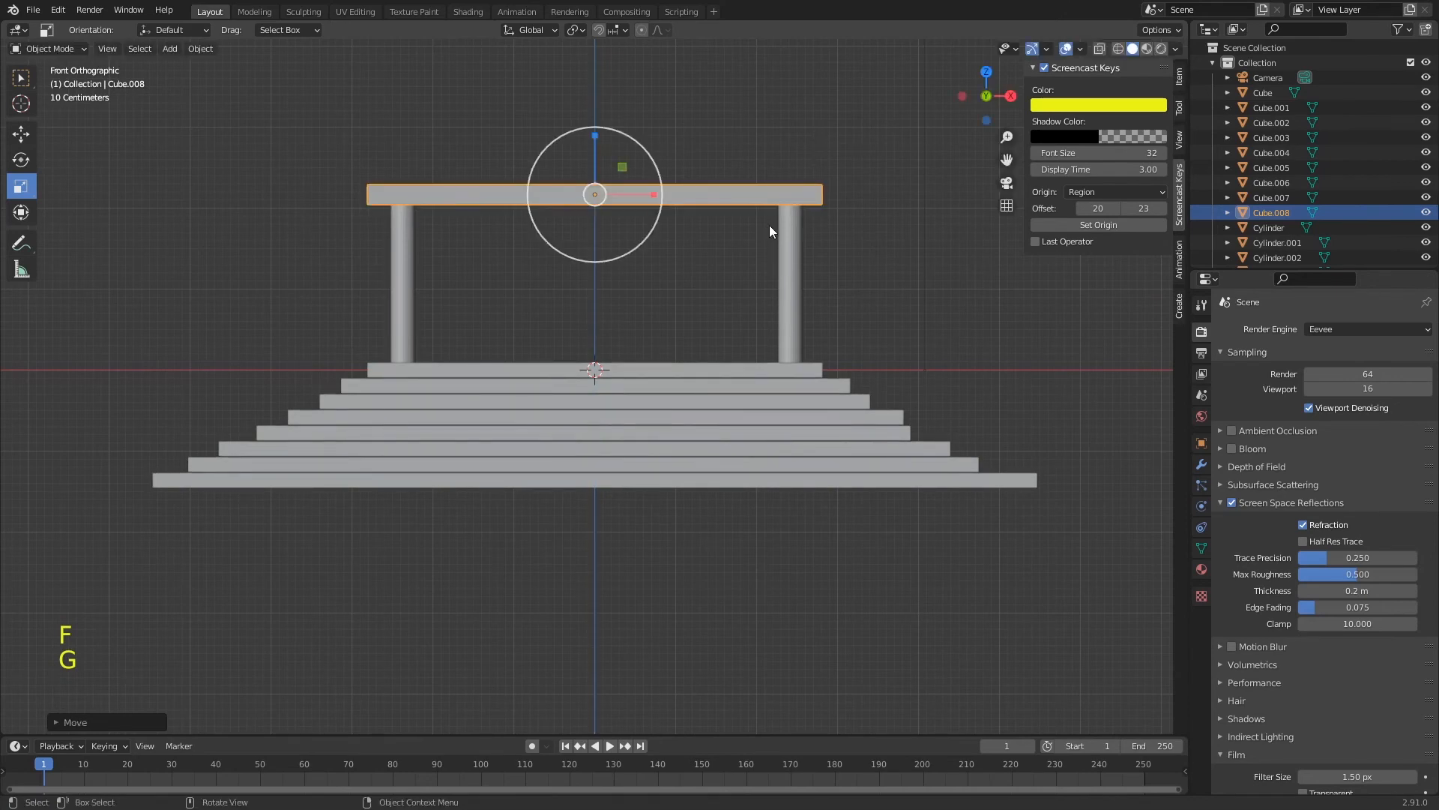
middle_drag(759, 232, 716, 257)
key(KP_1)
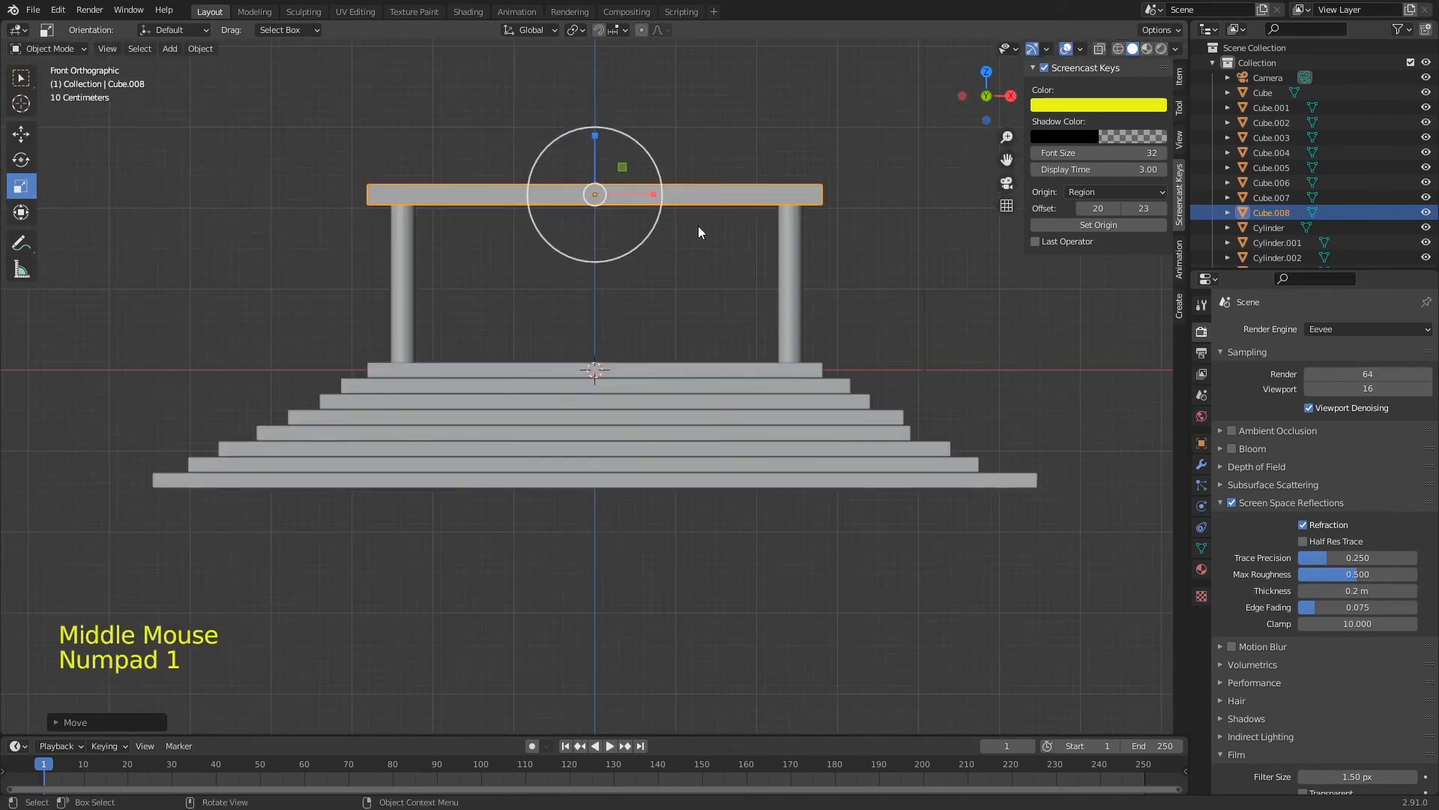
Duplicate the roof slab upward, thicken the copy along global Z, and raise it to sit on top of the first roof slab.
key(shift)
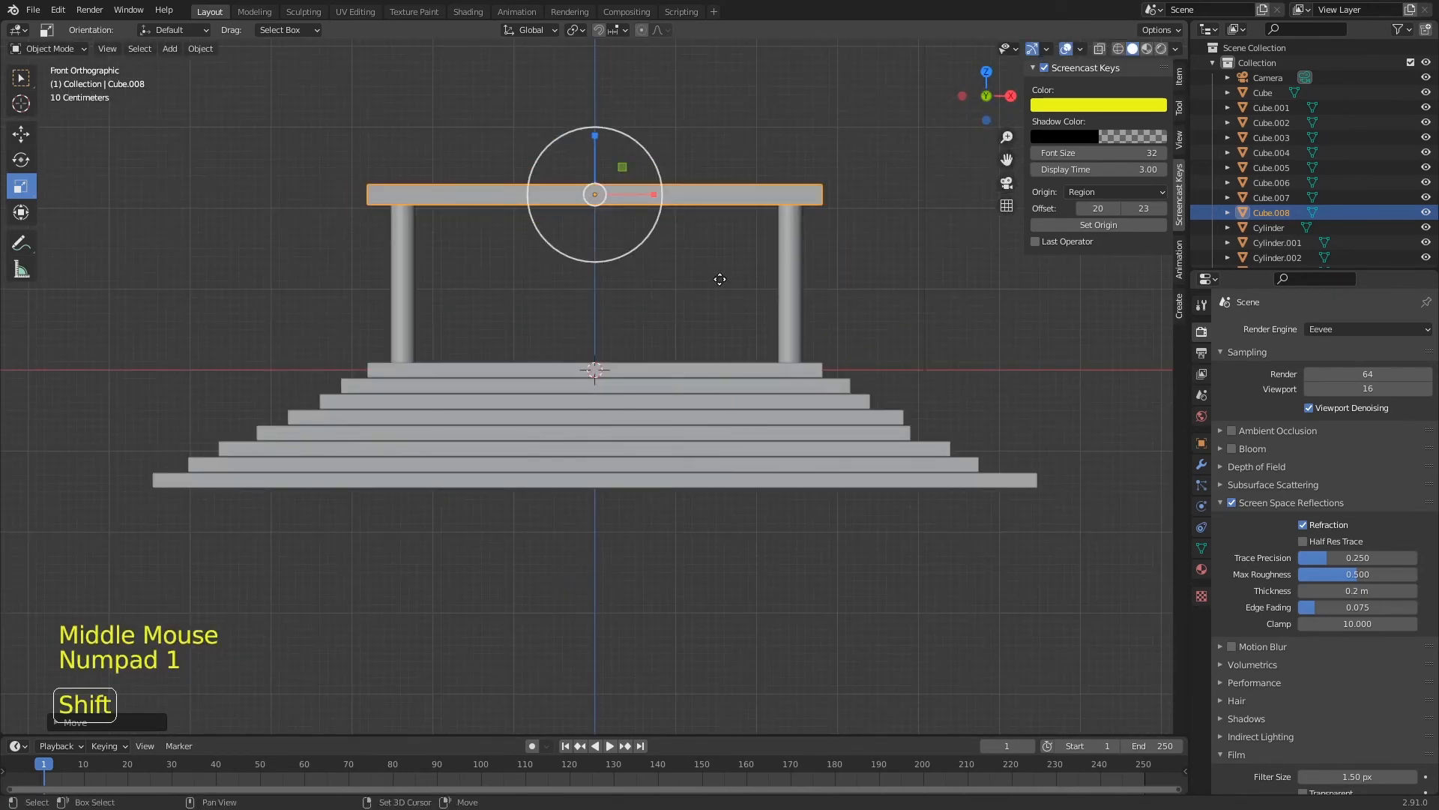
key(shift+d)
click(726, 258)
key(s)
key(z)
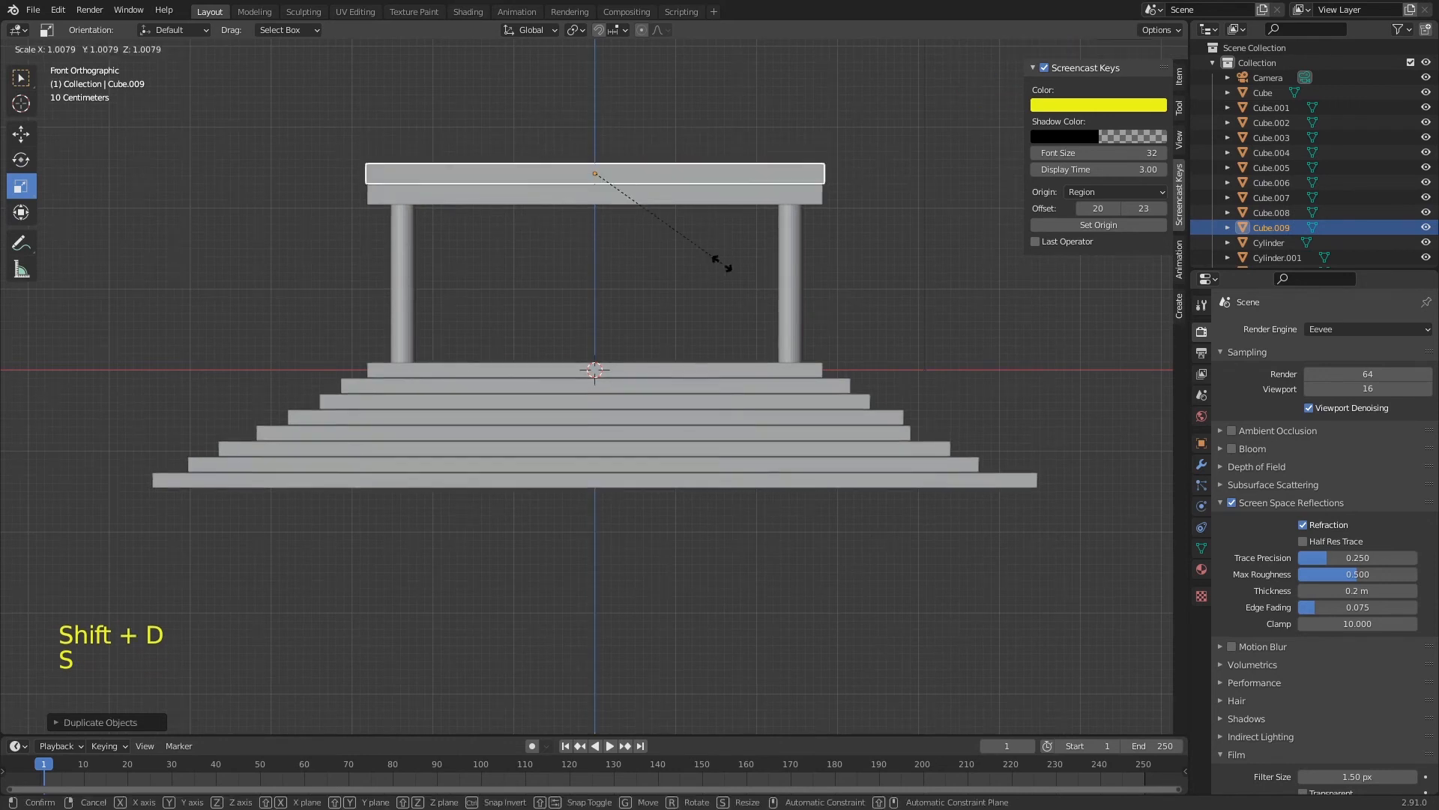
click(799, 264)
key(g)
key(z)
click(799, 249)
Shrink the upper roof block horizontally to about 0.8 with global Z locked, leaving a ledge of the slab around it.
key(s)
key(shift+z)
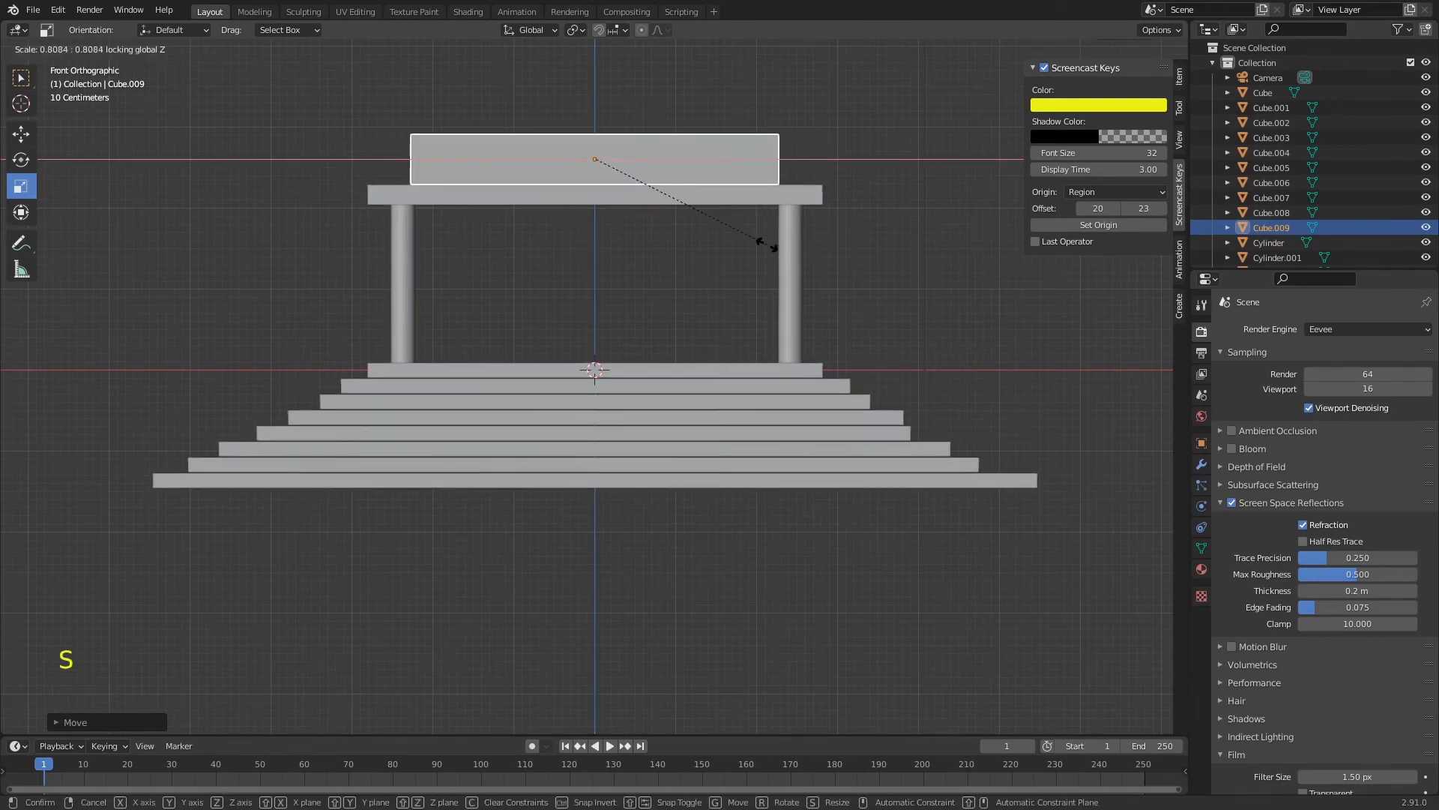
click(758, 240)
middle_drag(707, 128, 672, 242)
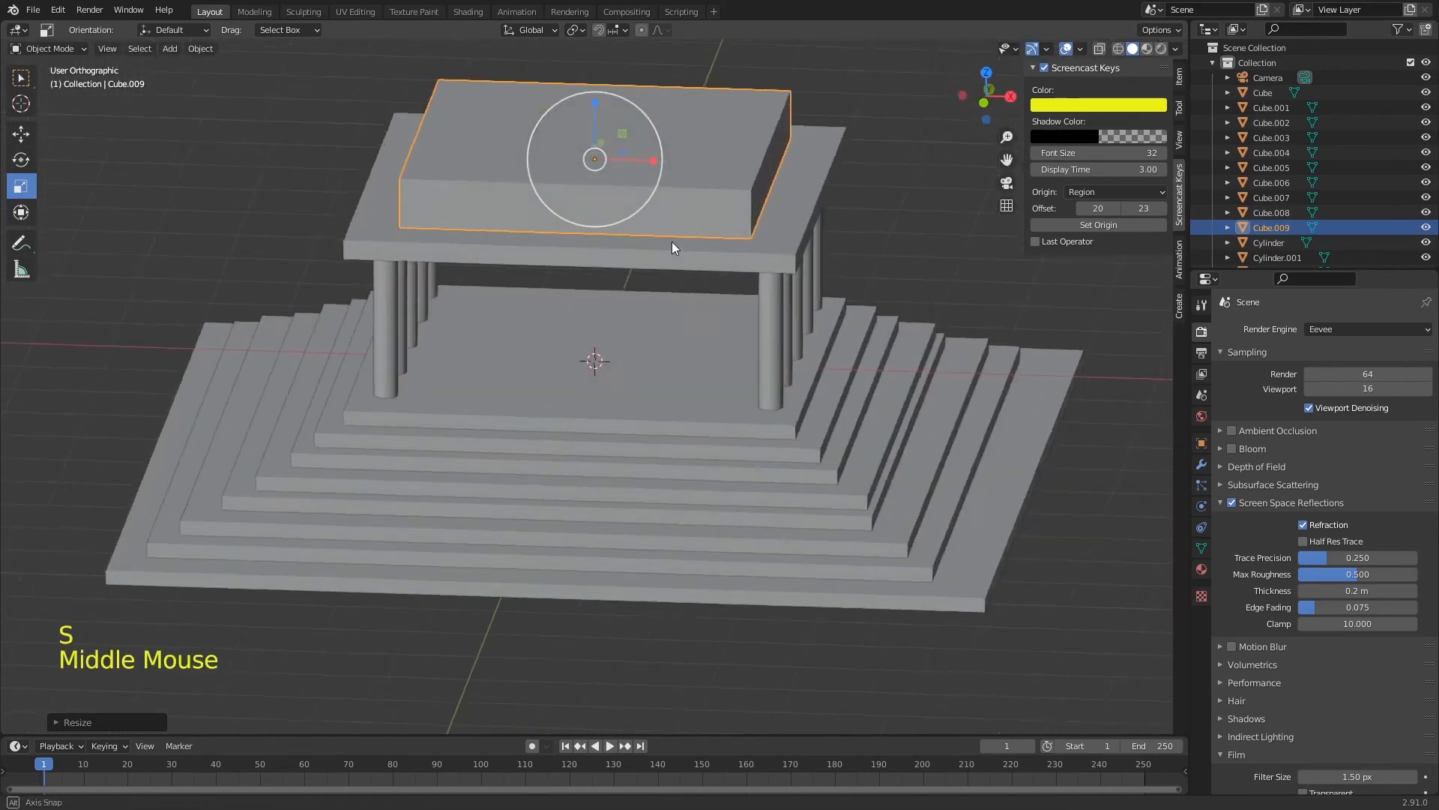
key(s)
key(shift+z)
click(720, 204)
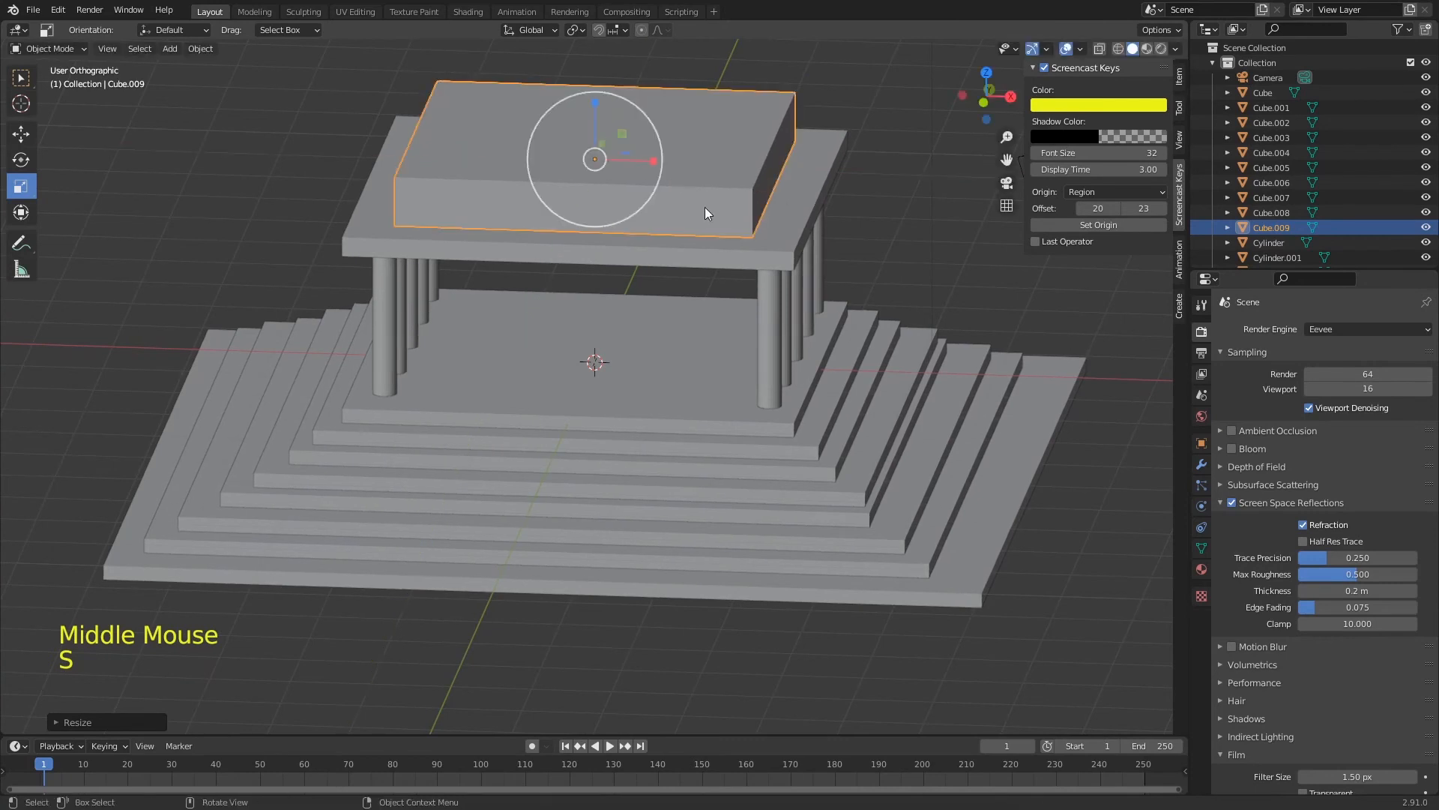
In Edit Mode, select the roof block's two opposite upper side edges and scale them toward each other along global X to about 0.16.
key(Tab)
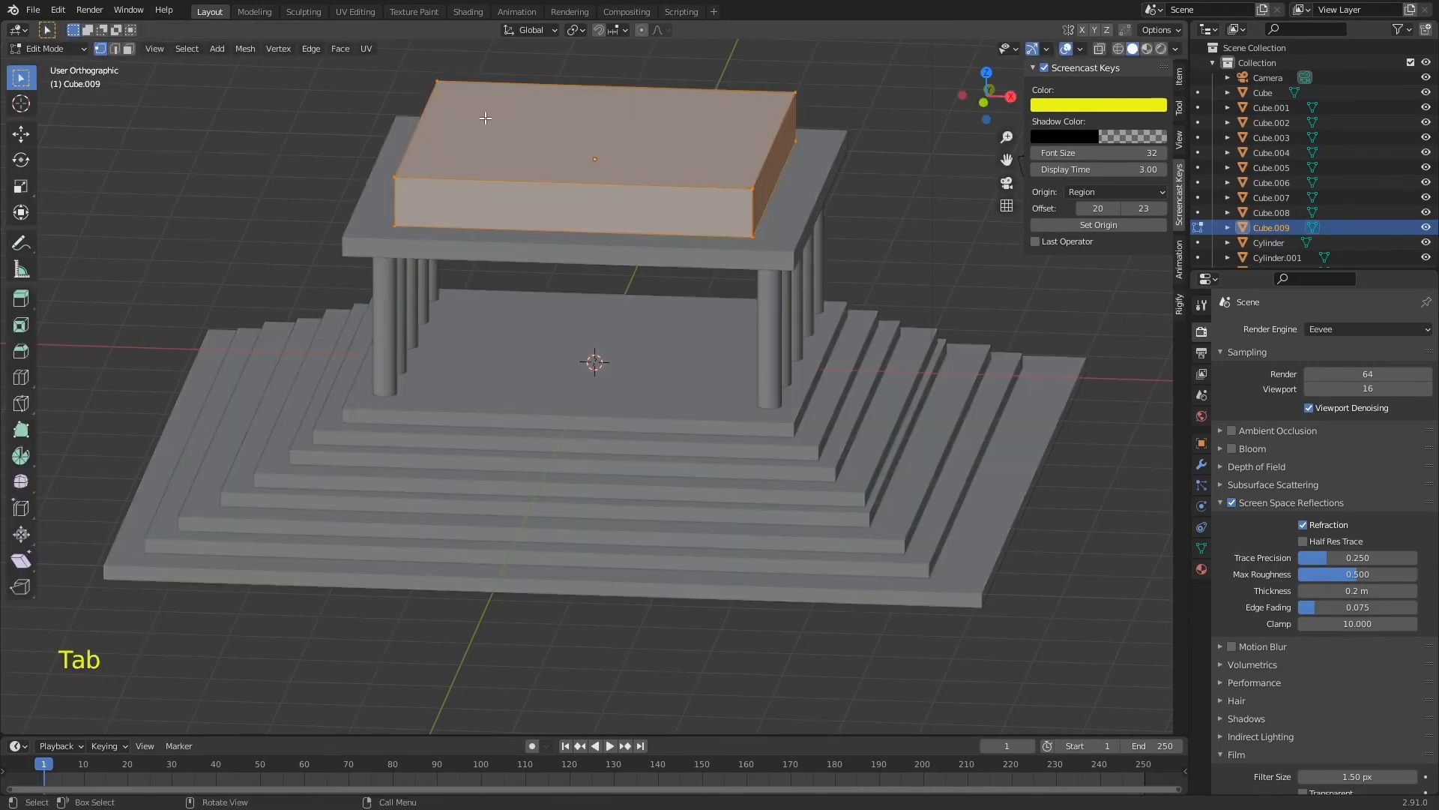
key(2)
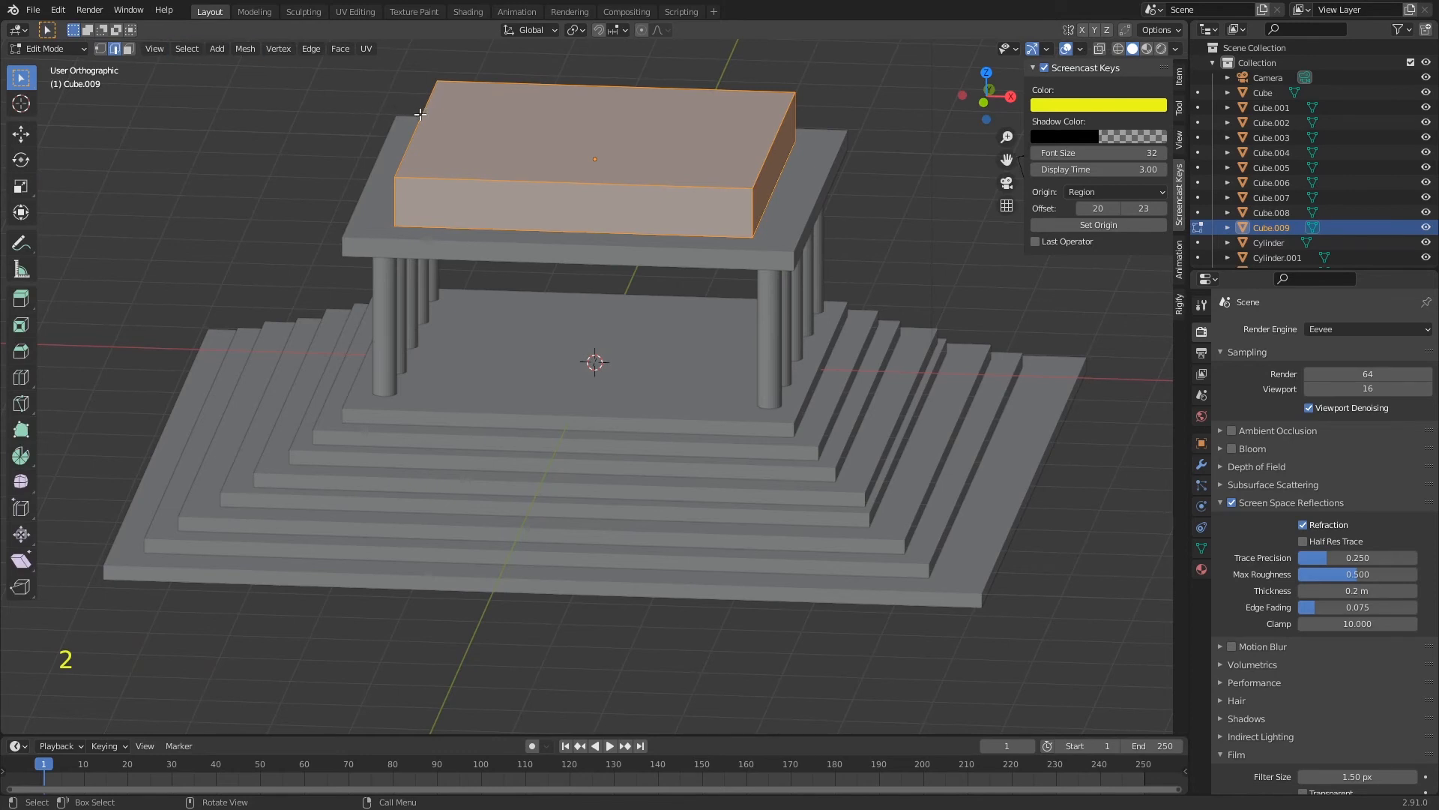
click(420, 114)
shift+click(778, 153)
key(s)
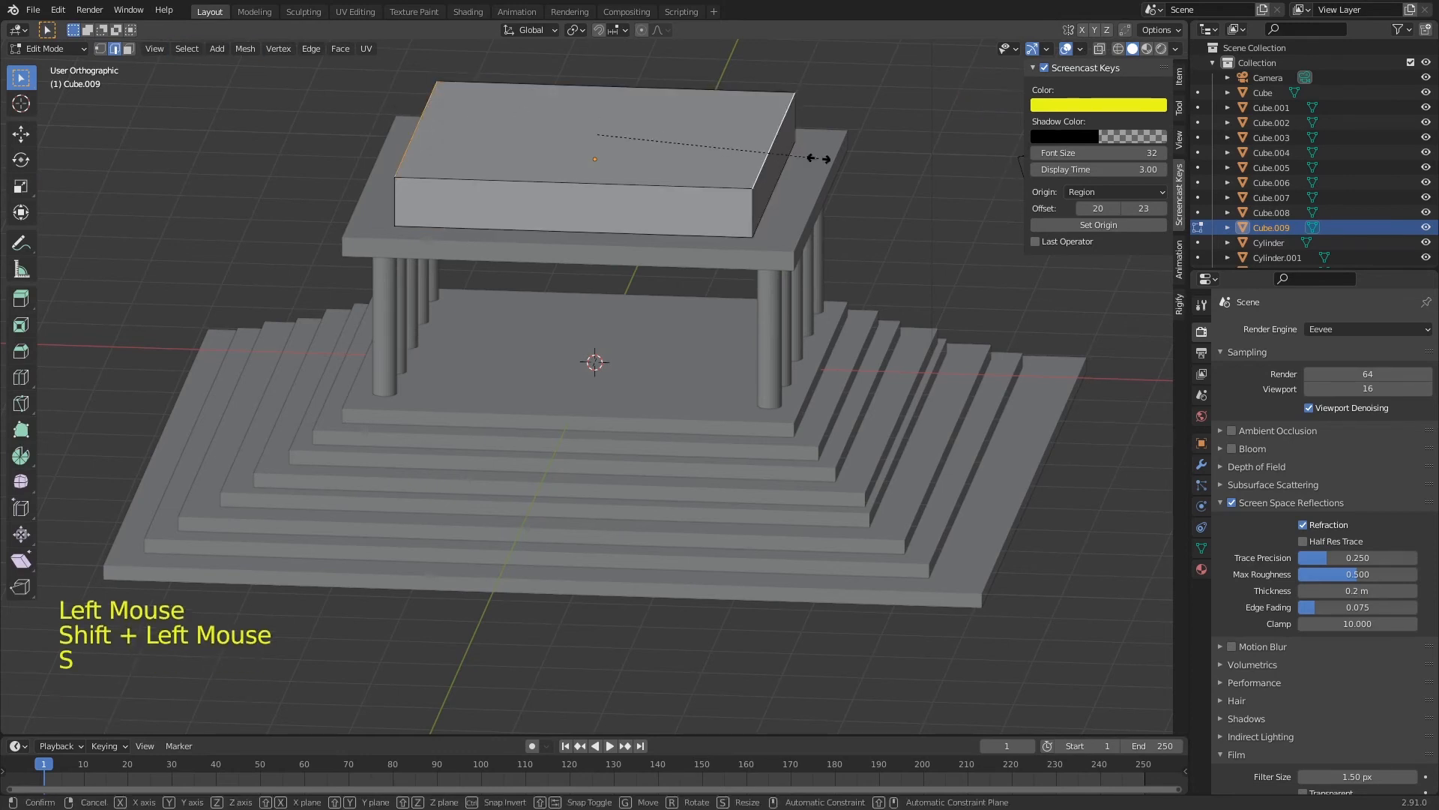
key(x)
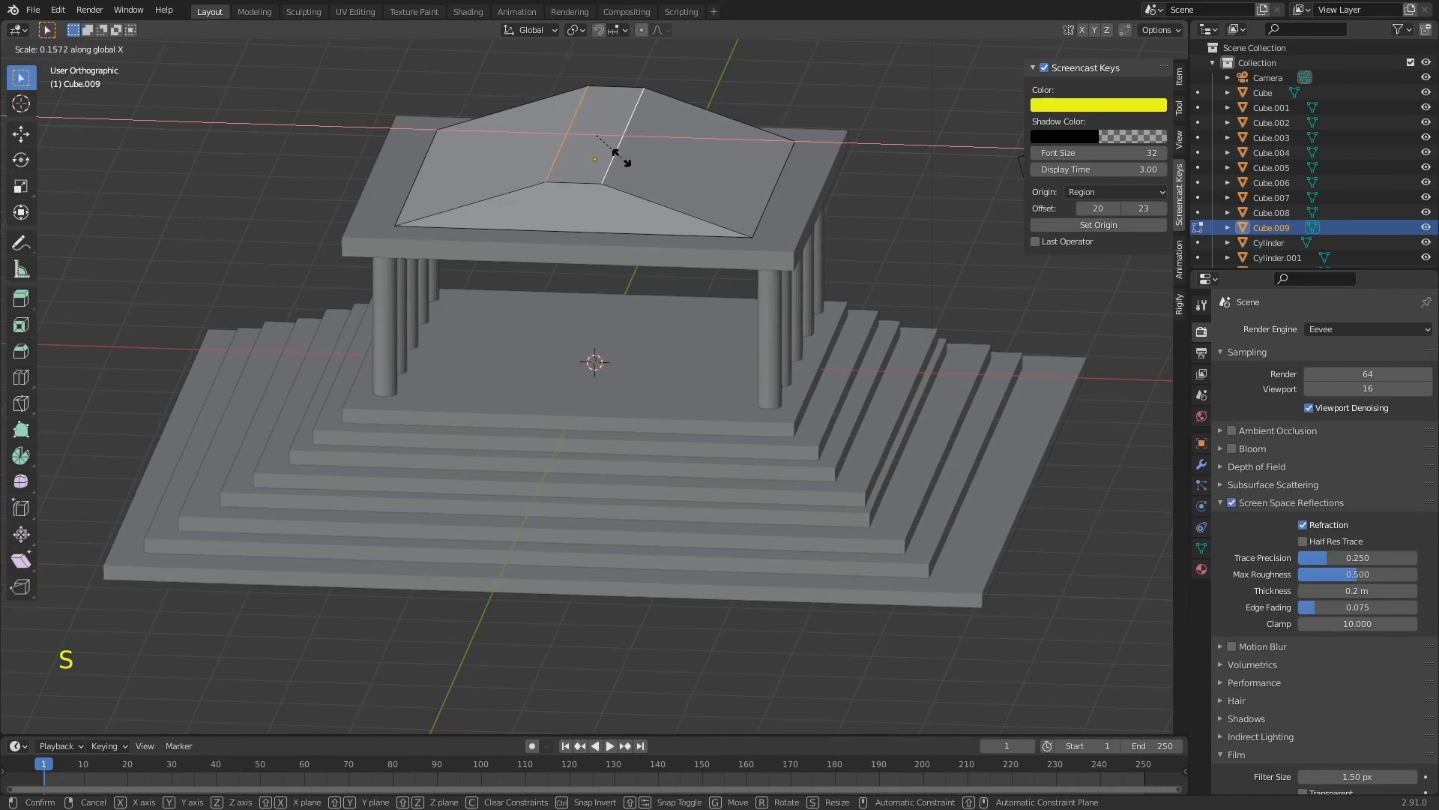
click(663, 162)
Scale the two upper roof edges along global X by 0 to form a ridge, and return to Object Mode.
middle_drag(669, 148, 610, 130)
key(s)
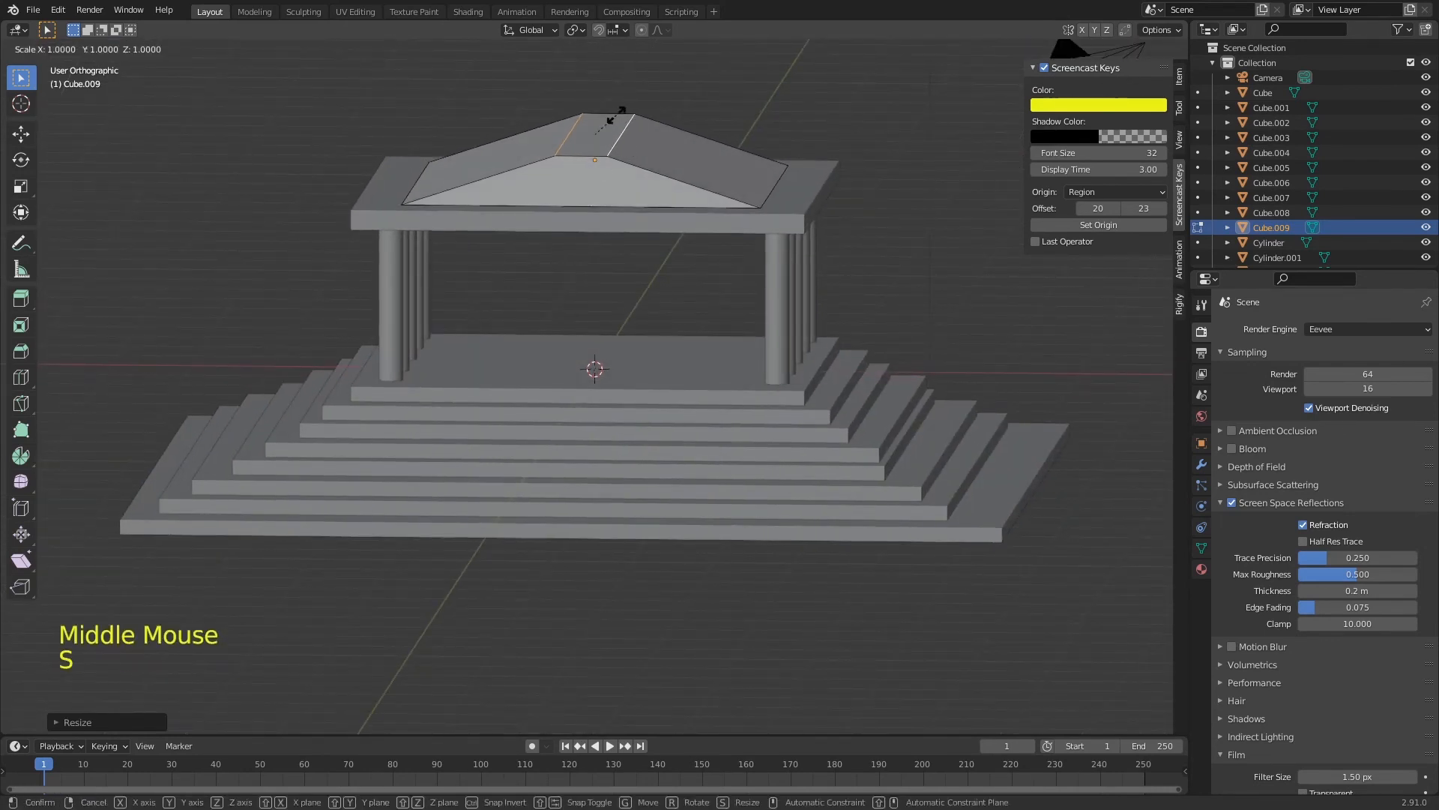
key(x)
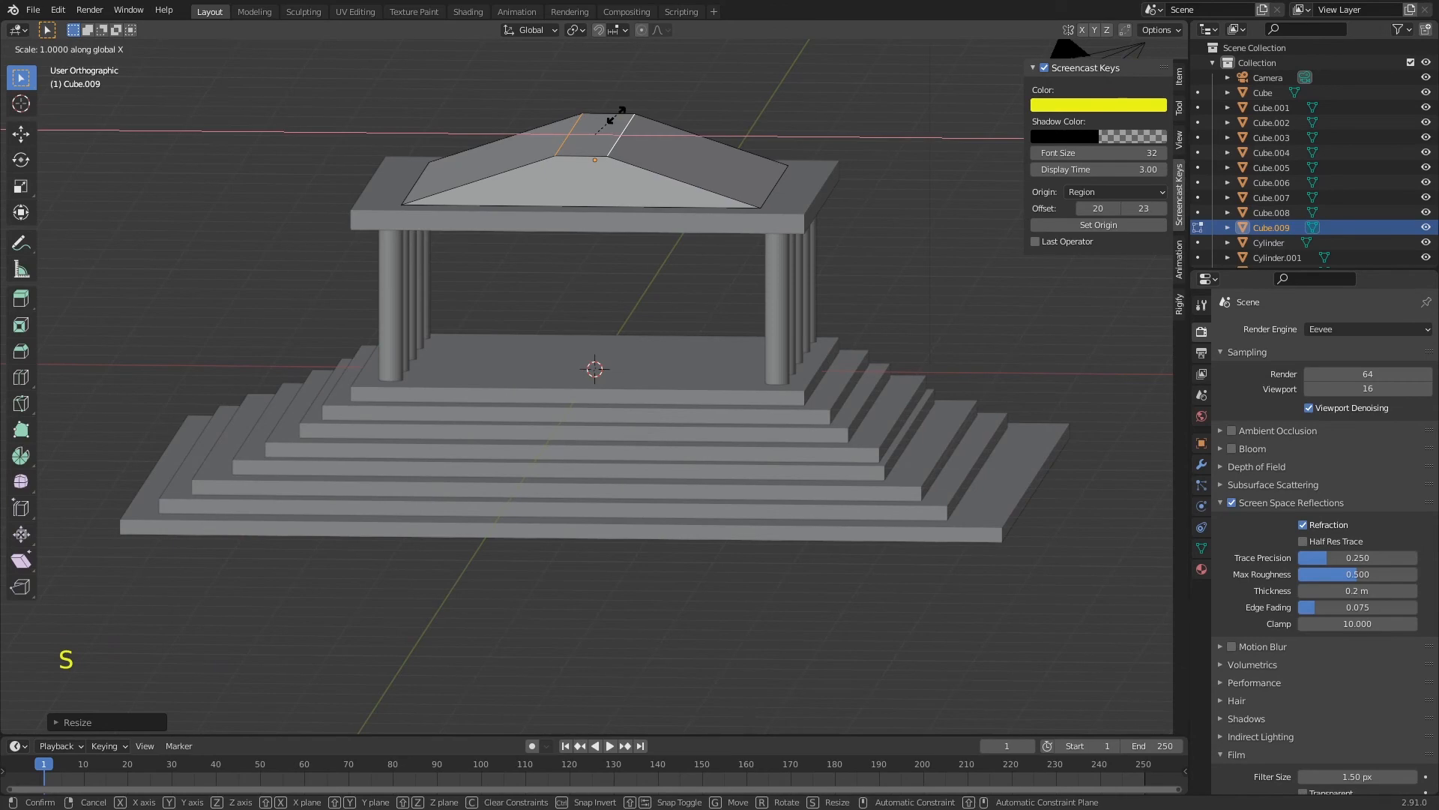
key(0)
key(Return)
key(Tab)
Save the file and check the temple from the front, right and top orthographic views.
middle_drag(676, 191, 792, 200)
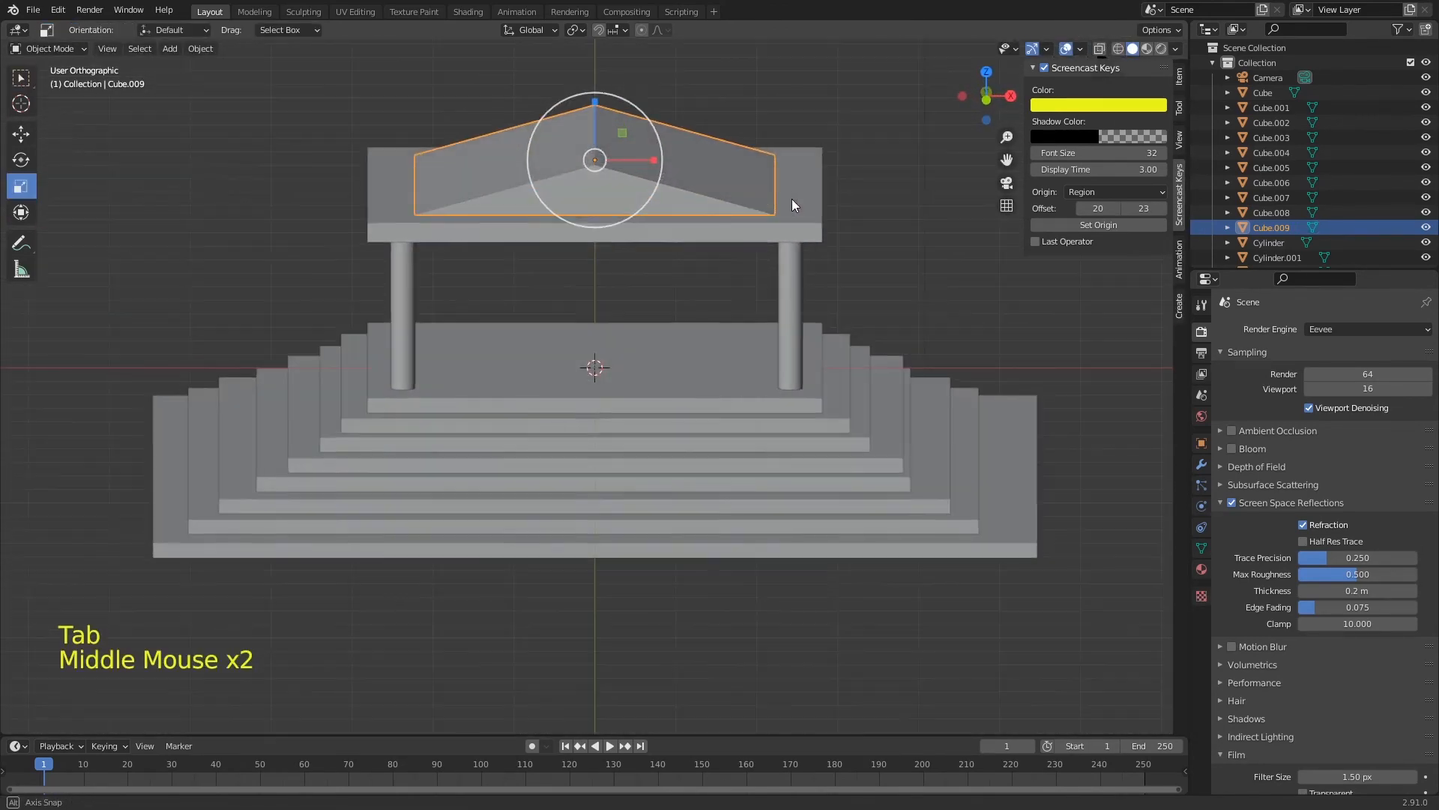
key(ctrl+s)
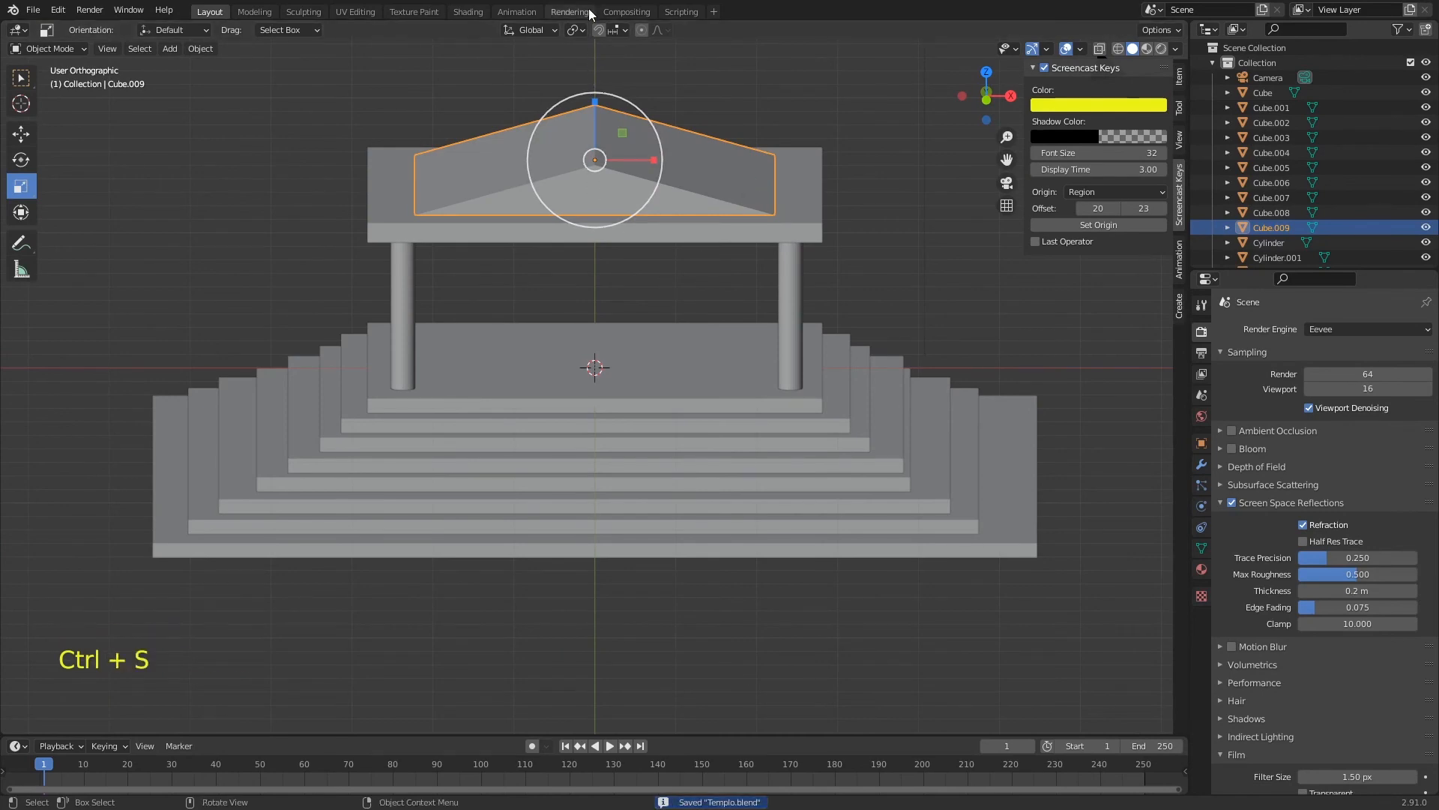
mouse_move(710, 188)
middle_down()
mouse_move(814, 178)
mouse_move(852, 218)
mouse_move(742, 187)
mouse_move(765, 242)
mouse_move(715, 235)
mouse_move(723, 187)
mouse_move(659, 219)
mouse_move(711, 196)
middle_up()
key(ctrl+s)
key(KP_1)
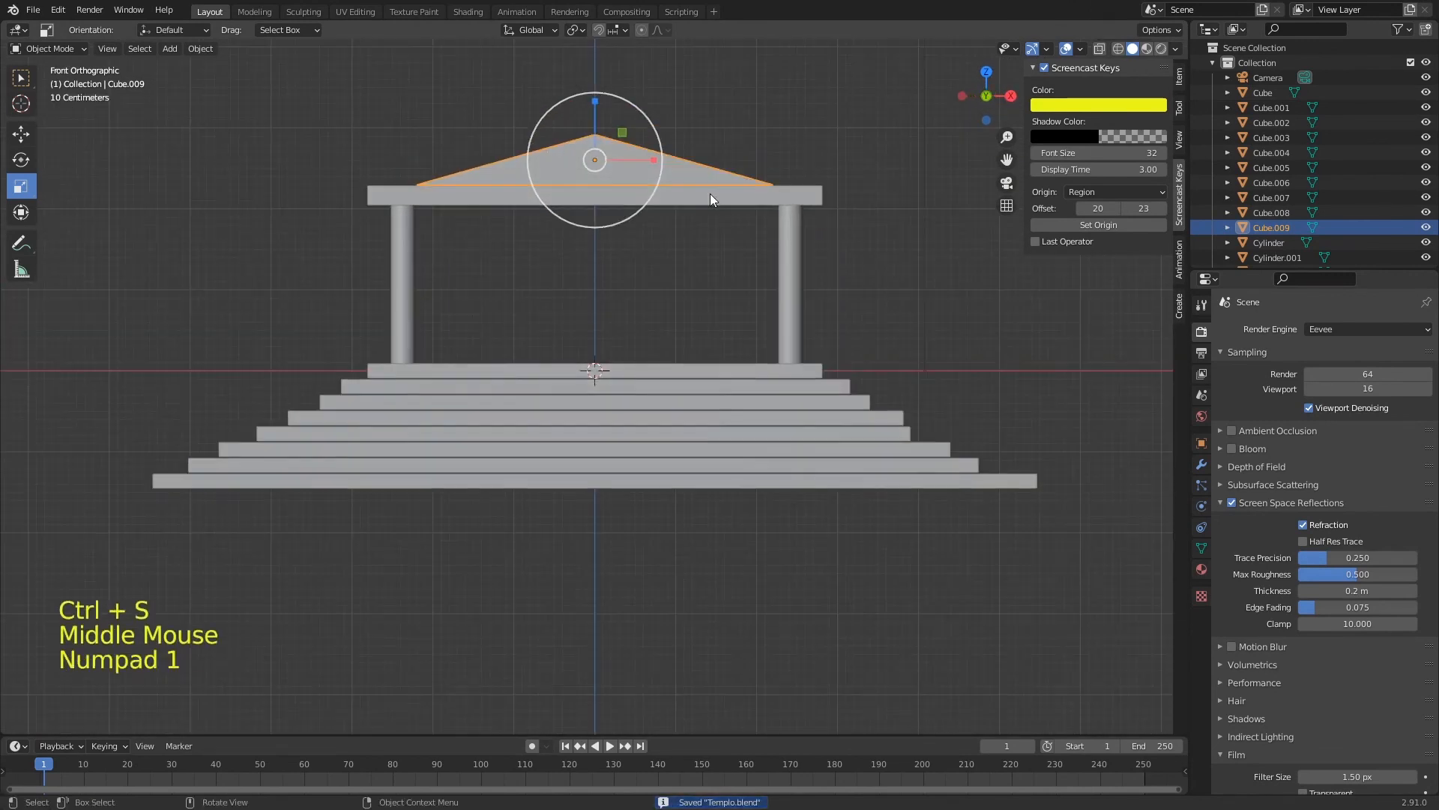
key(KP_3)
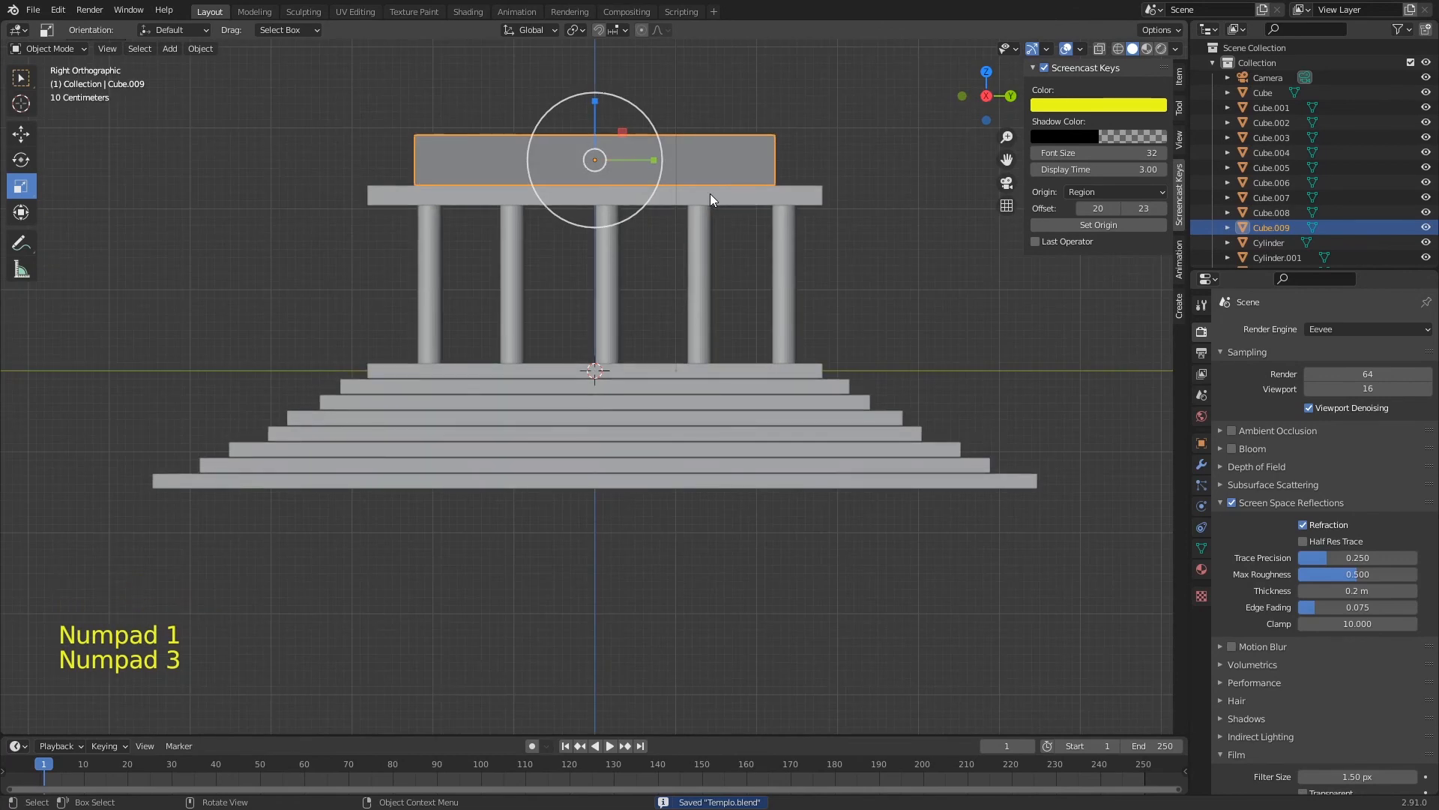
key(KP_7)
key(KP_3)
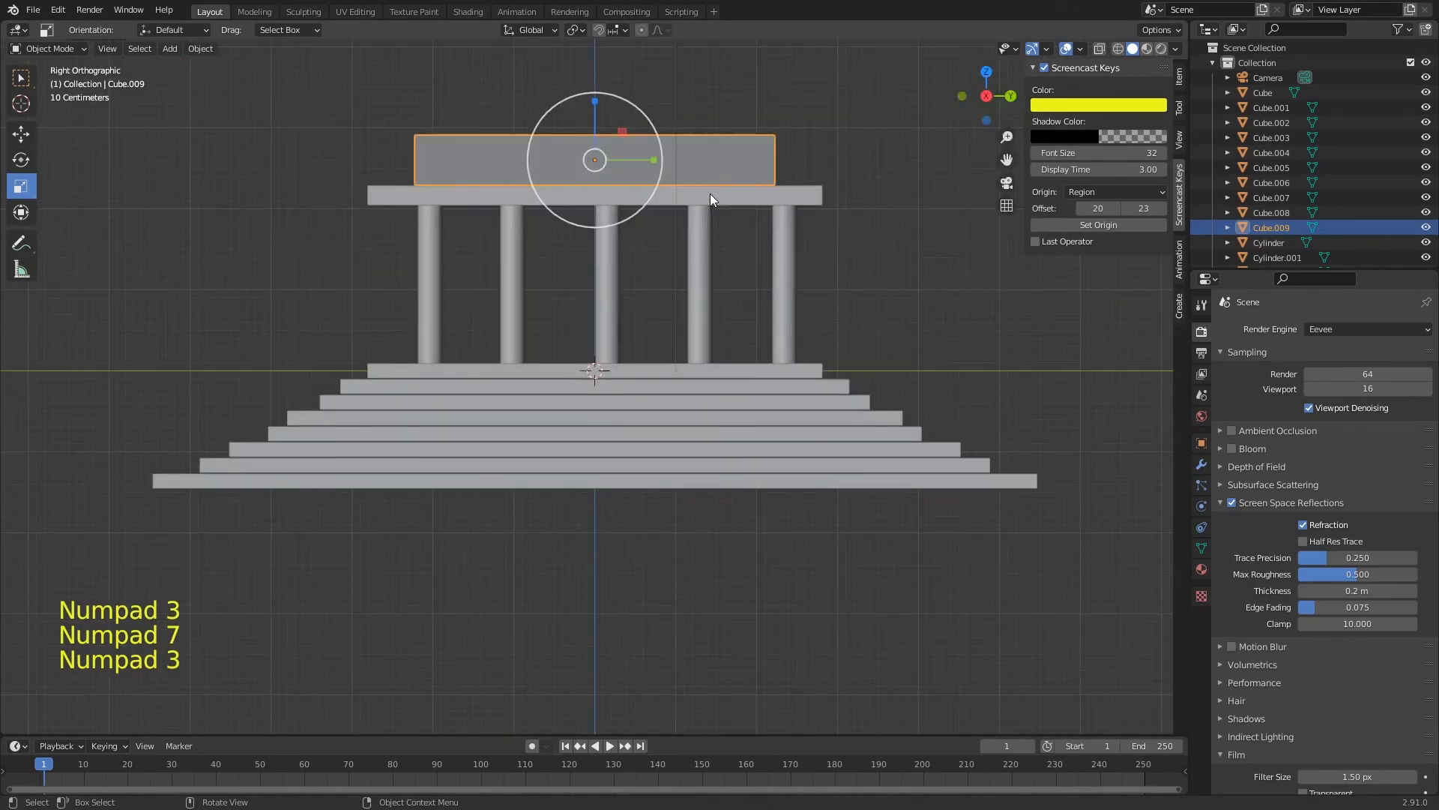
key(KP_1)
middle_drag(790, 195, 703, 224)
key(ctrl+s)
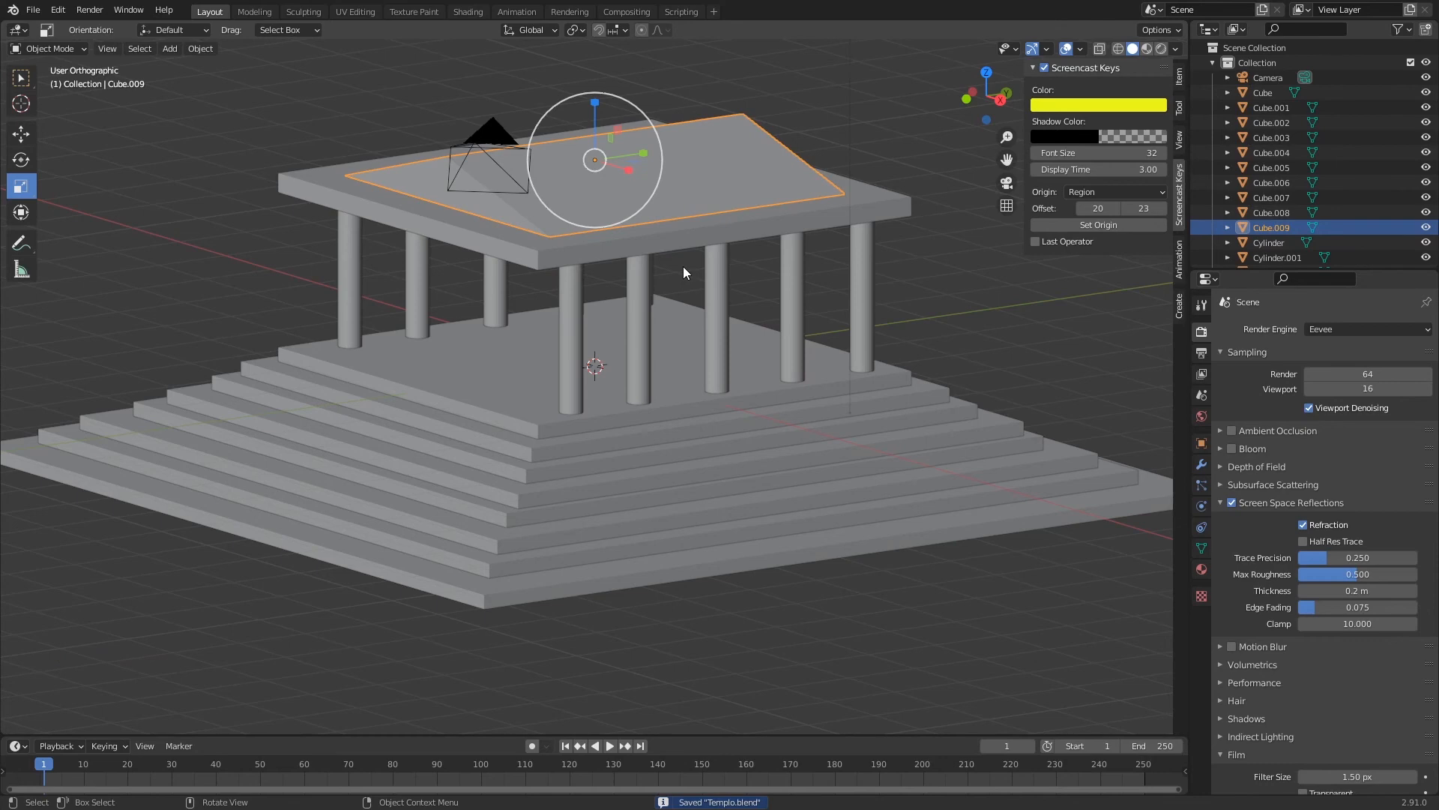
Display the roof's transform values and save the file.
click(1179, 76)
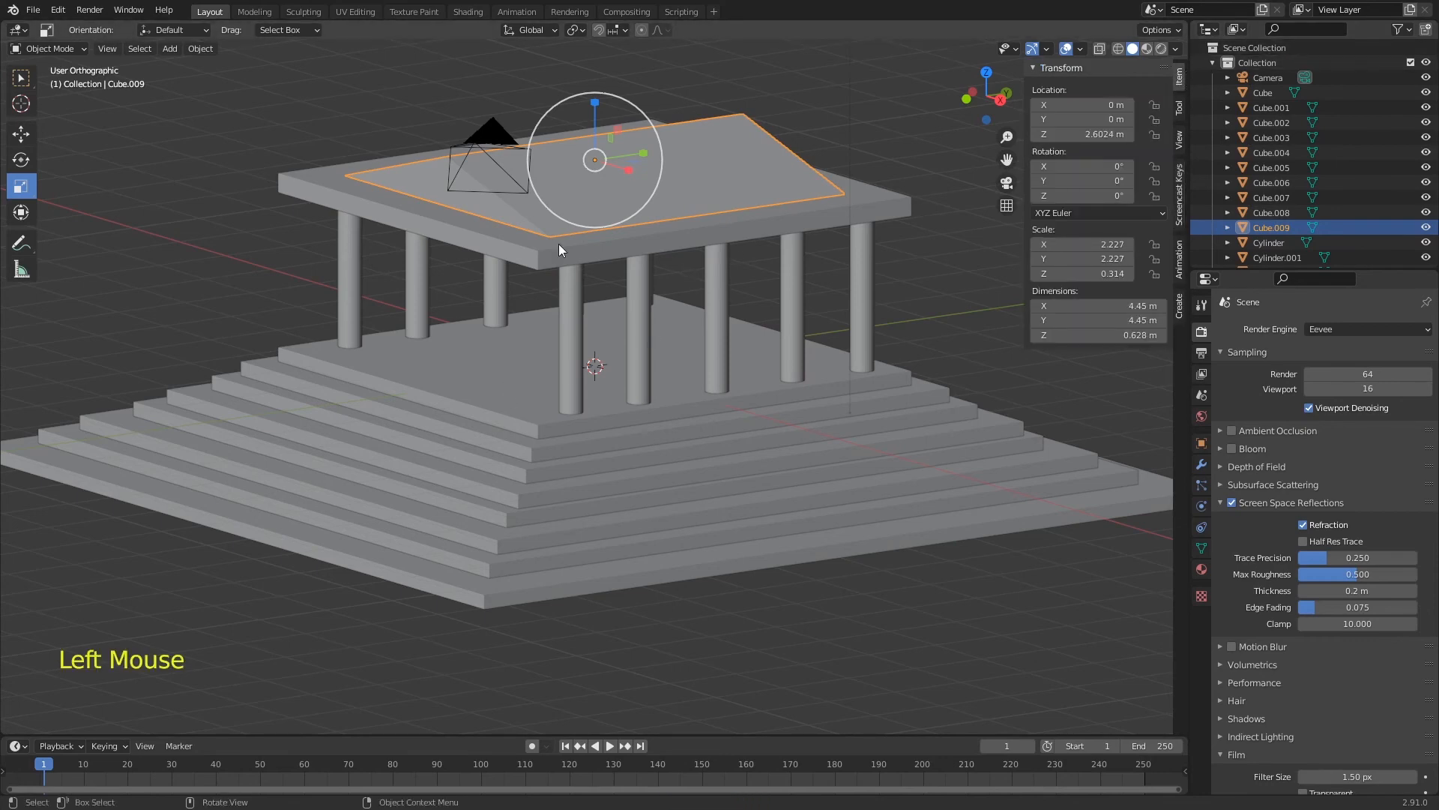
middle_drag(595, 245, 656, 235)
key(ctrl+s)
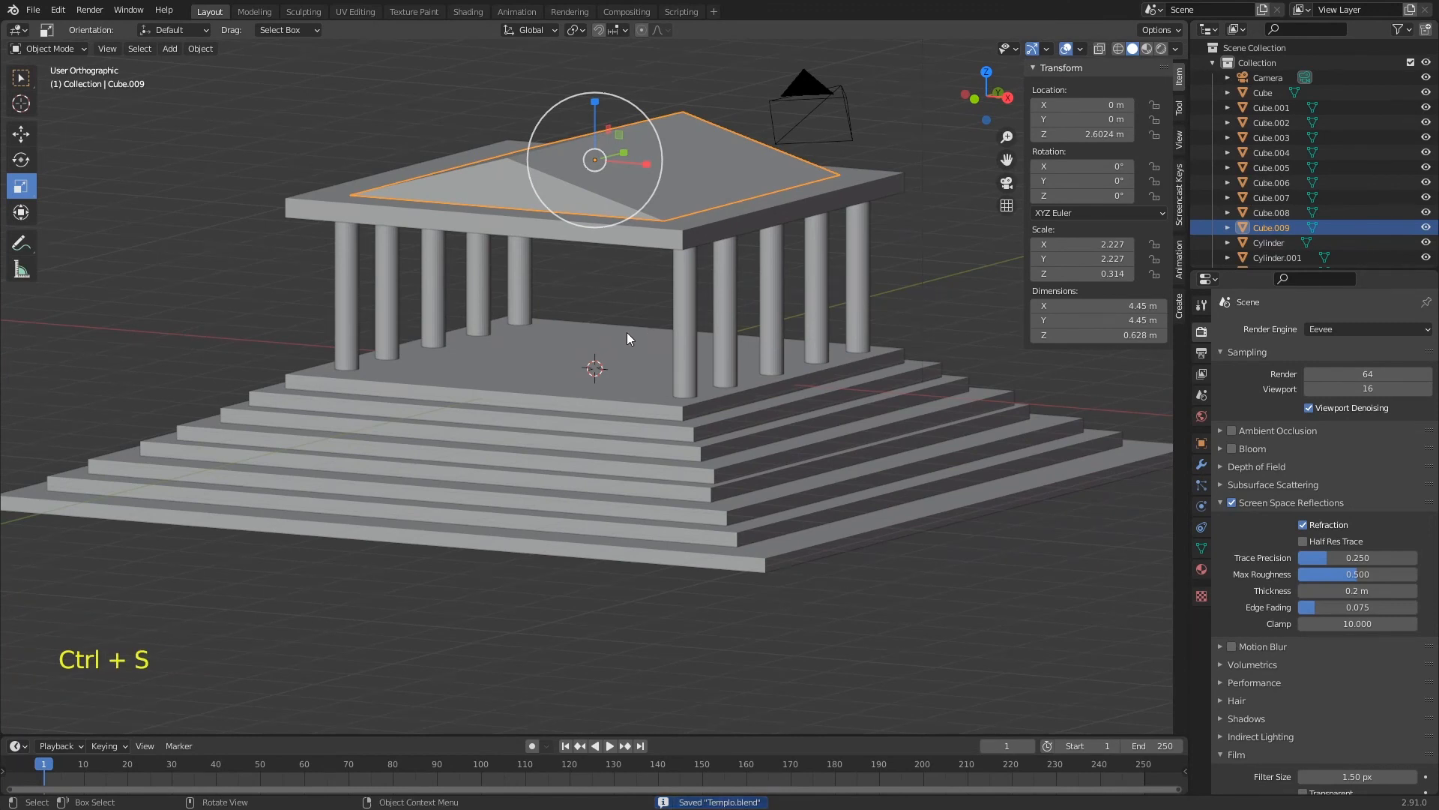
key(ctrl+s)
In front view, select all temple parts, raise them along global Z until the lowest step rests on the ground line, and save.
key(KP_1)
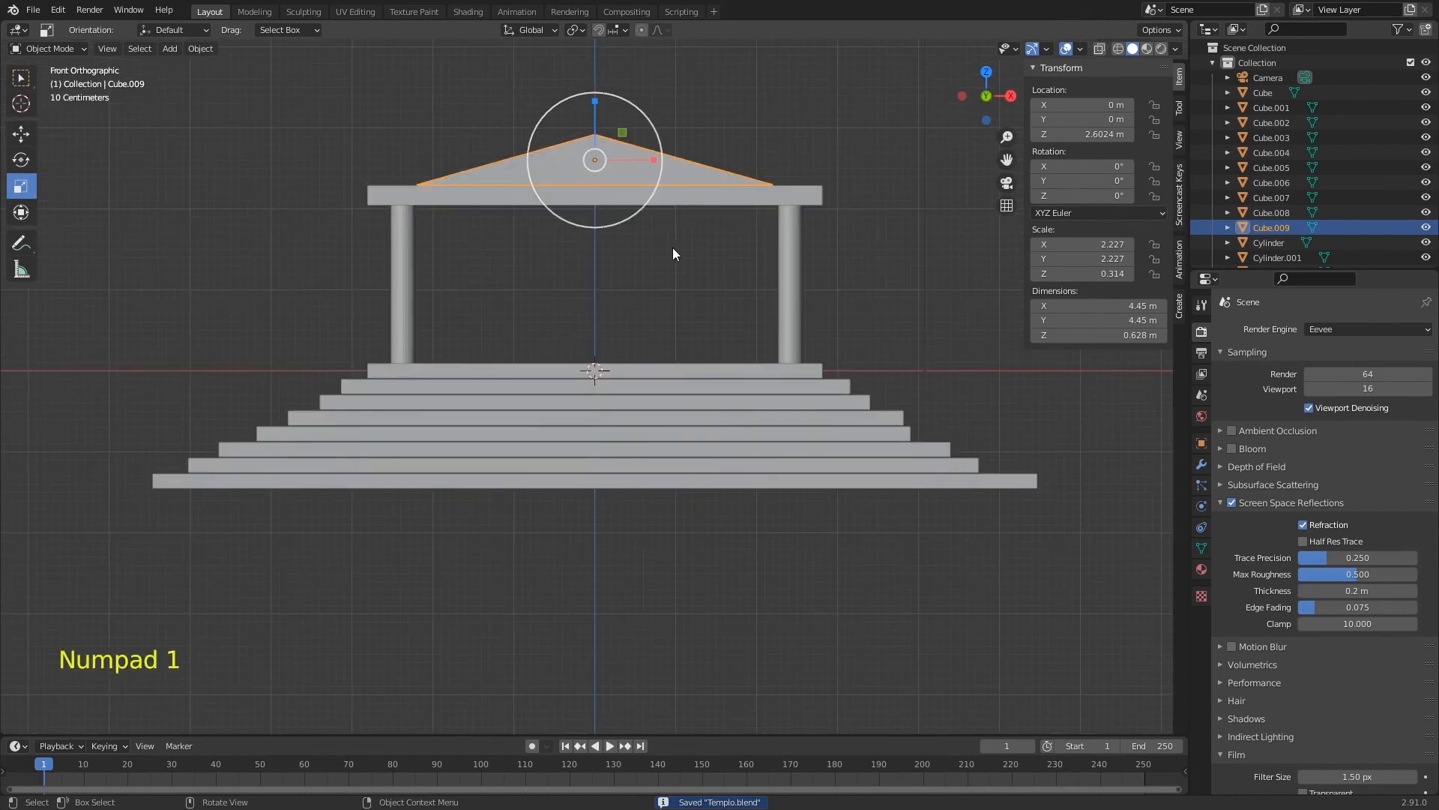
drag(169, 132, 807, 564)
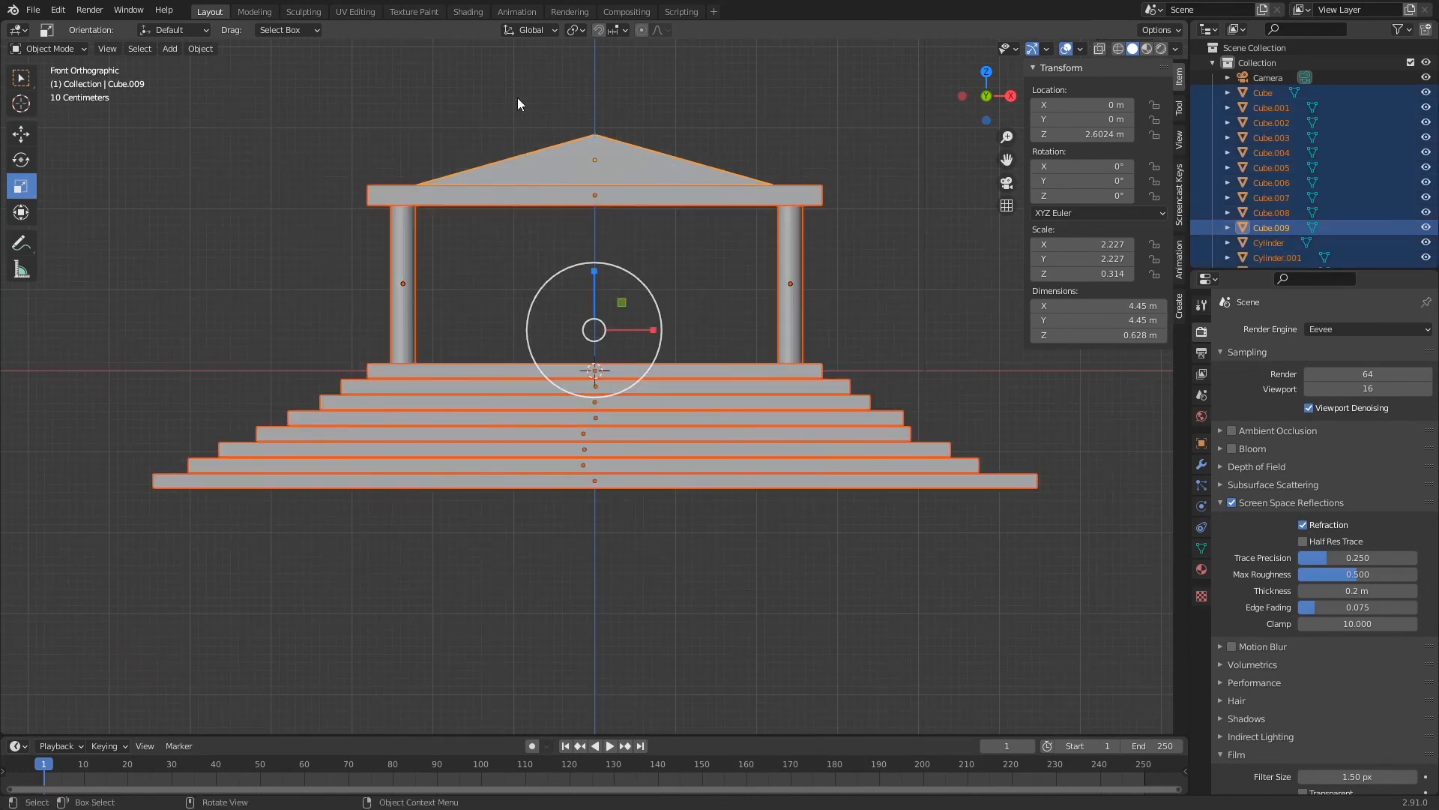
key(g)
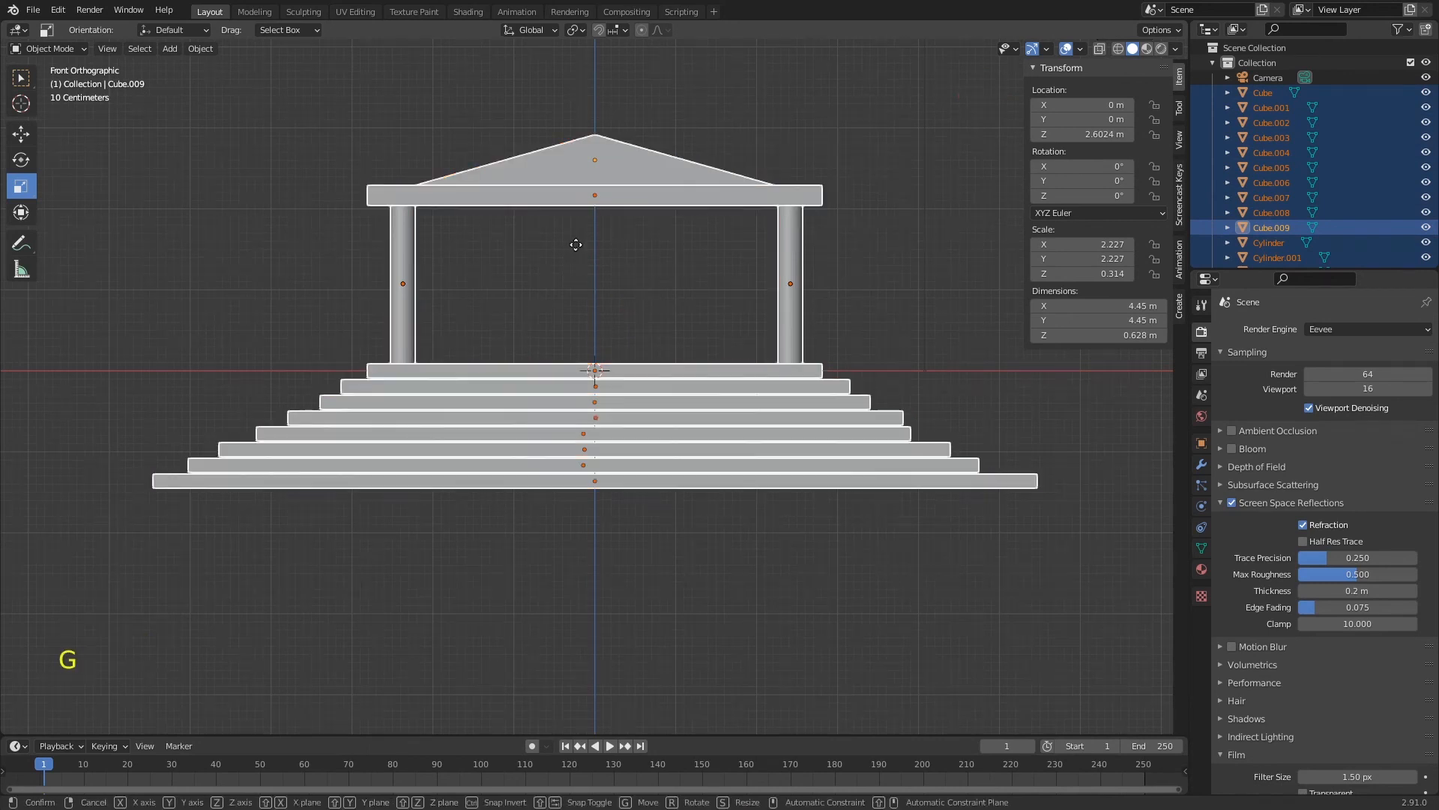
key(z)
click(604, 128)
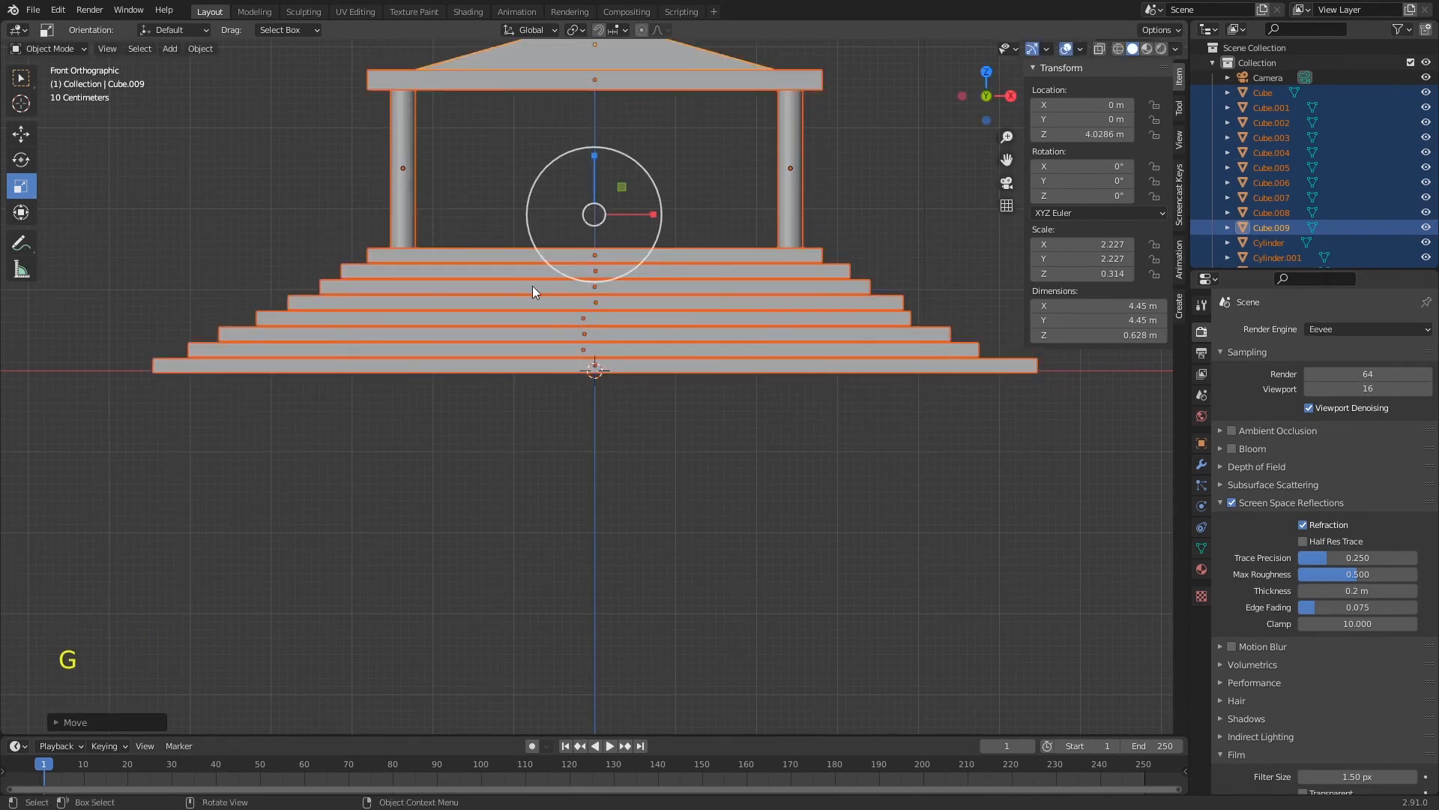
shift+middle_drag(637, 183, 637, 284)
key(ctrl+s)
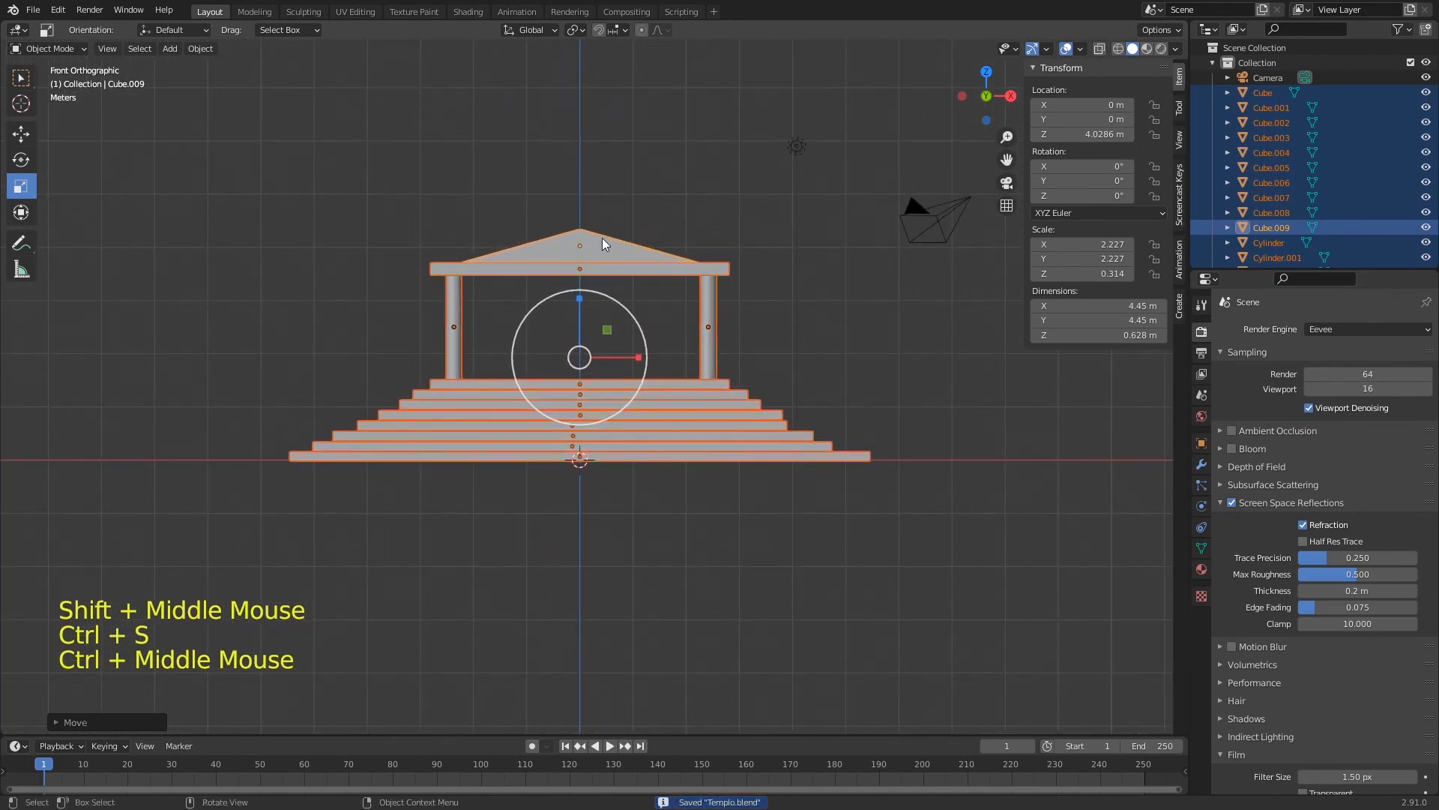
Move the selected temple parts into a new collection named Templo.
key(m)
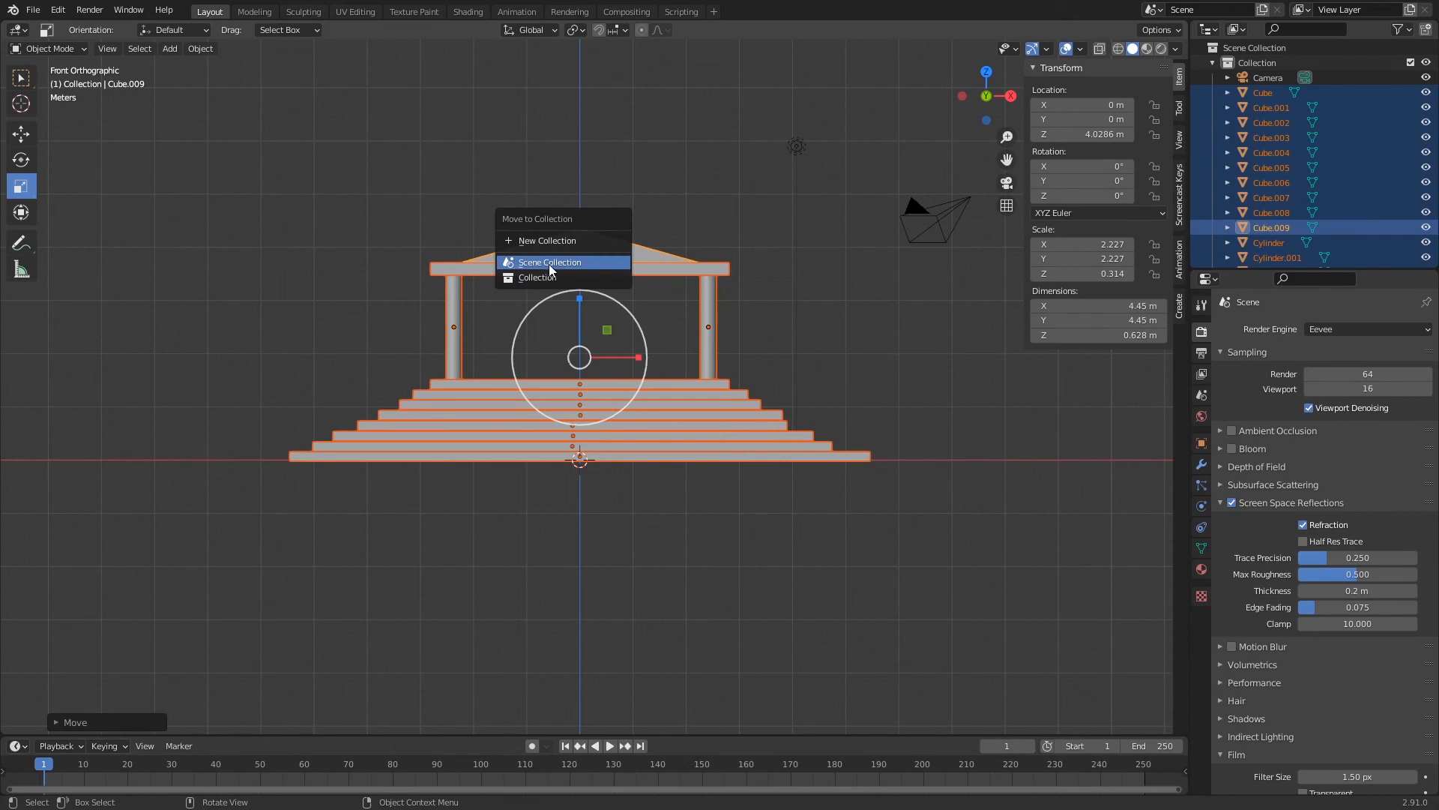
click(561, 241)
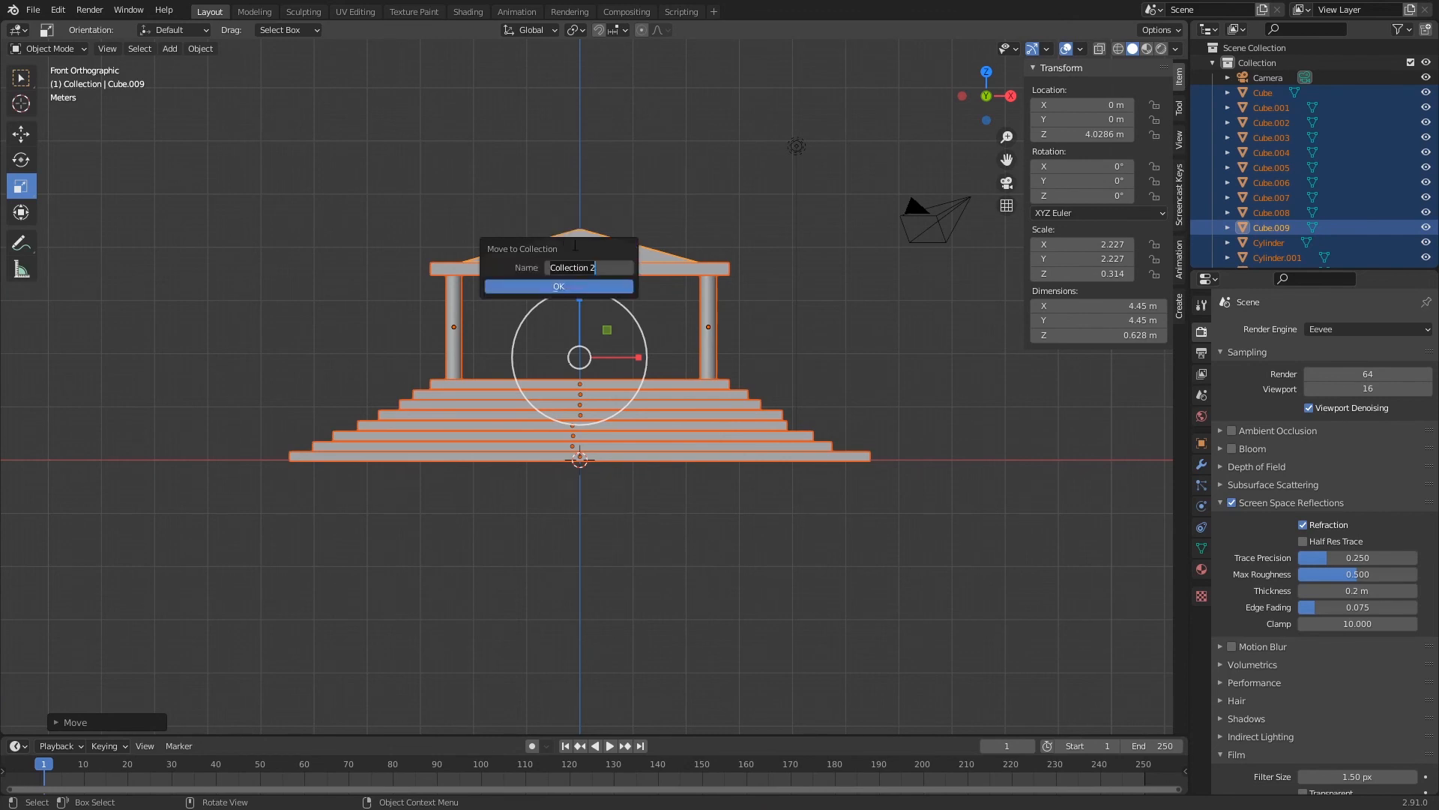
text(Templo)
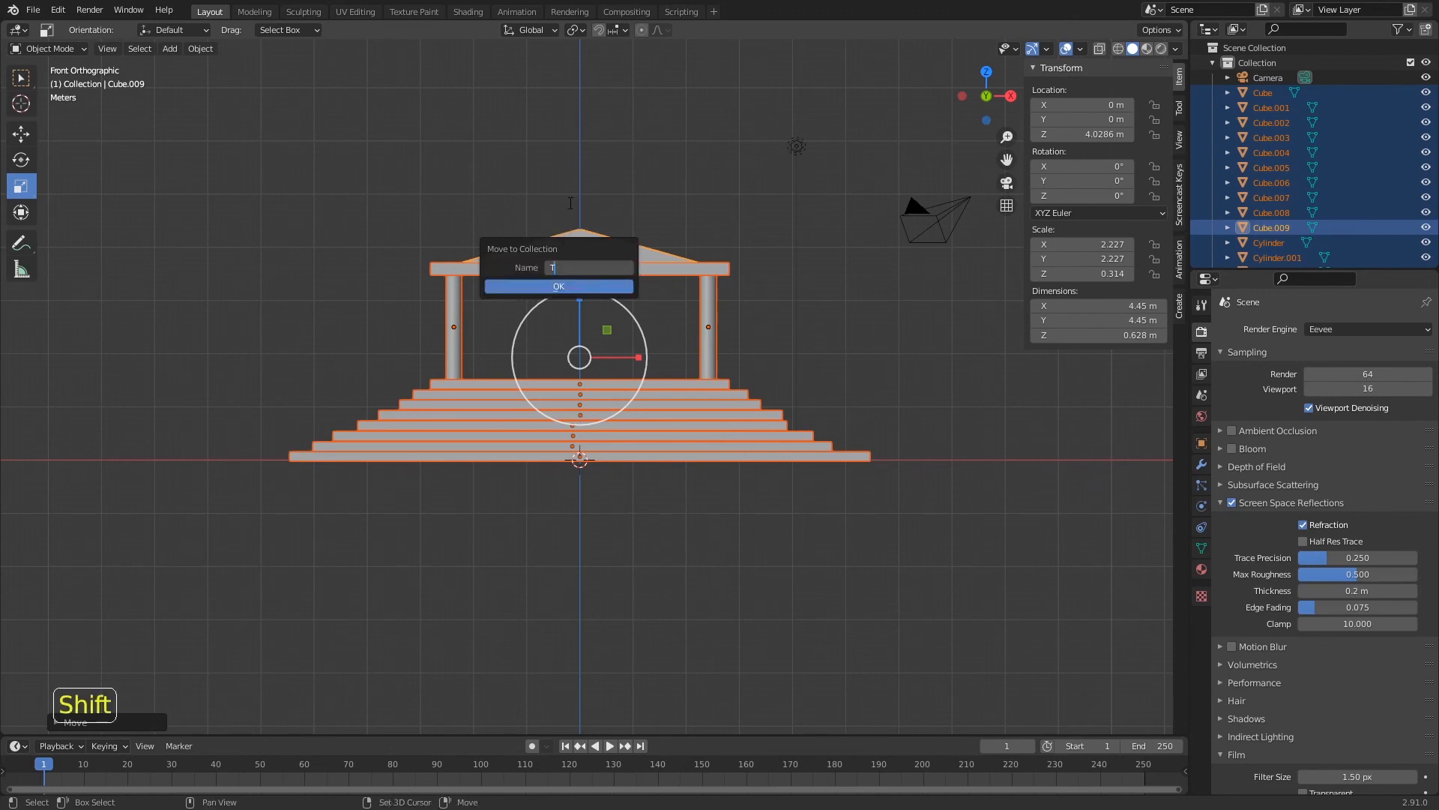
key(Return)
key(Return)
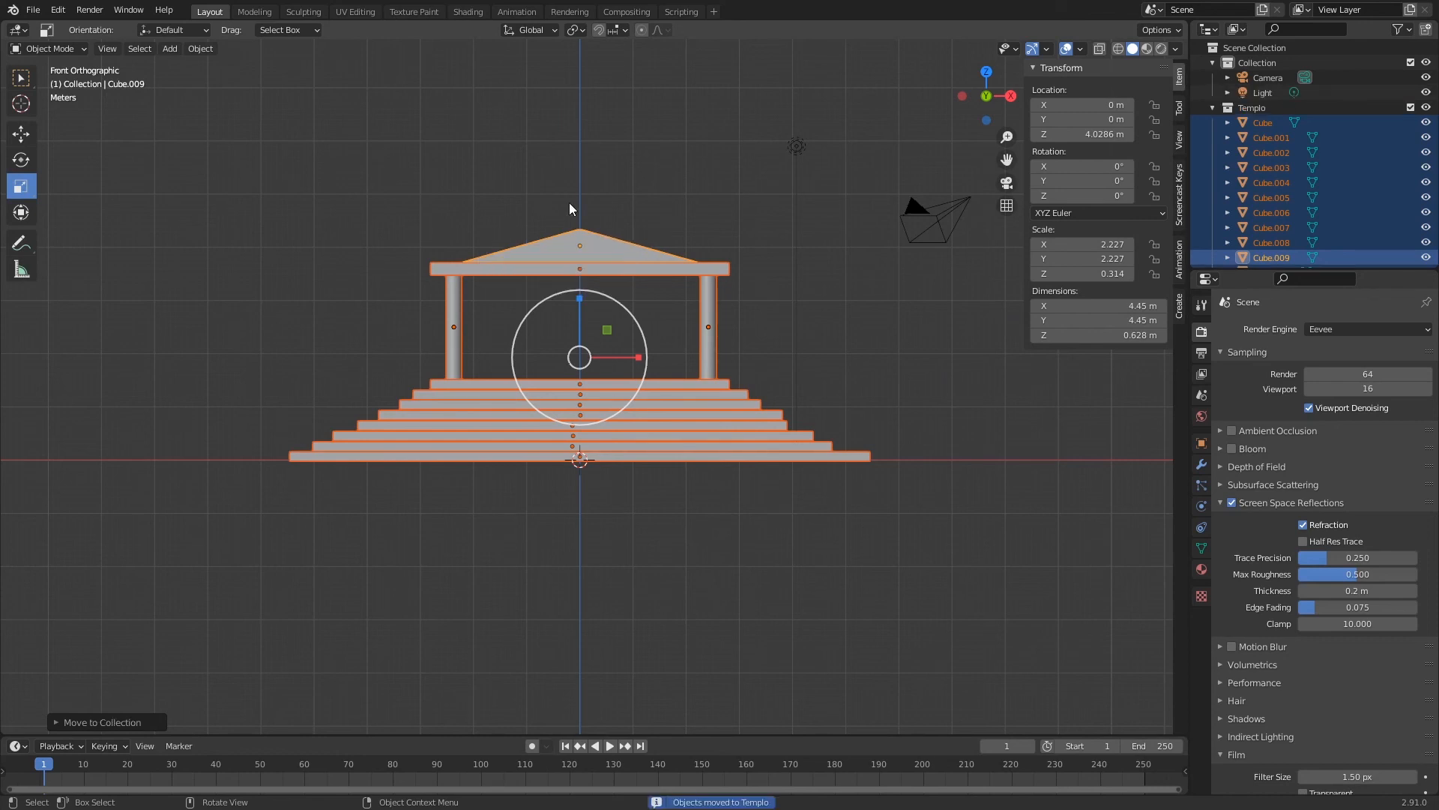
Collapse the Templo collection's object list and select the collection.
click(1215, 109)
click(1214, 109)
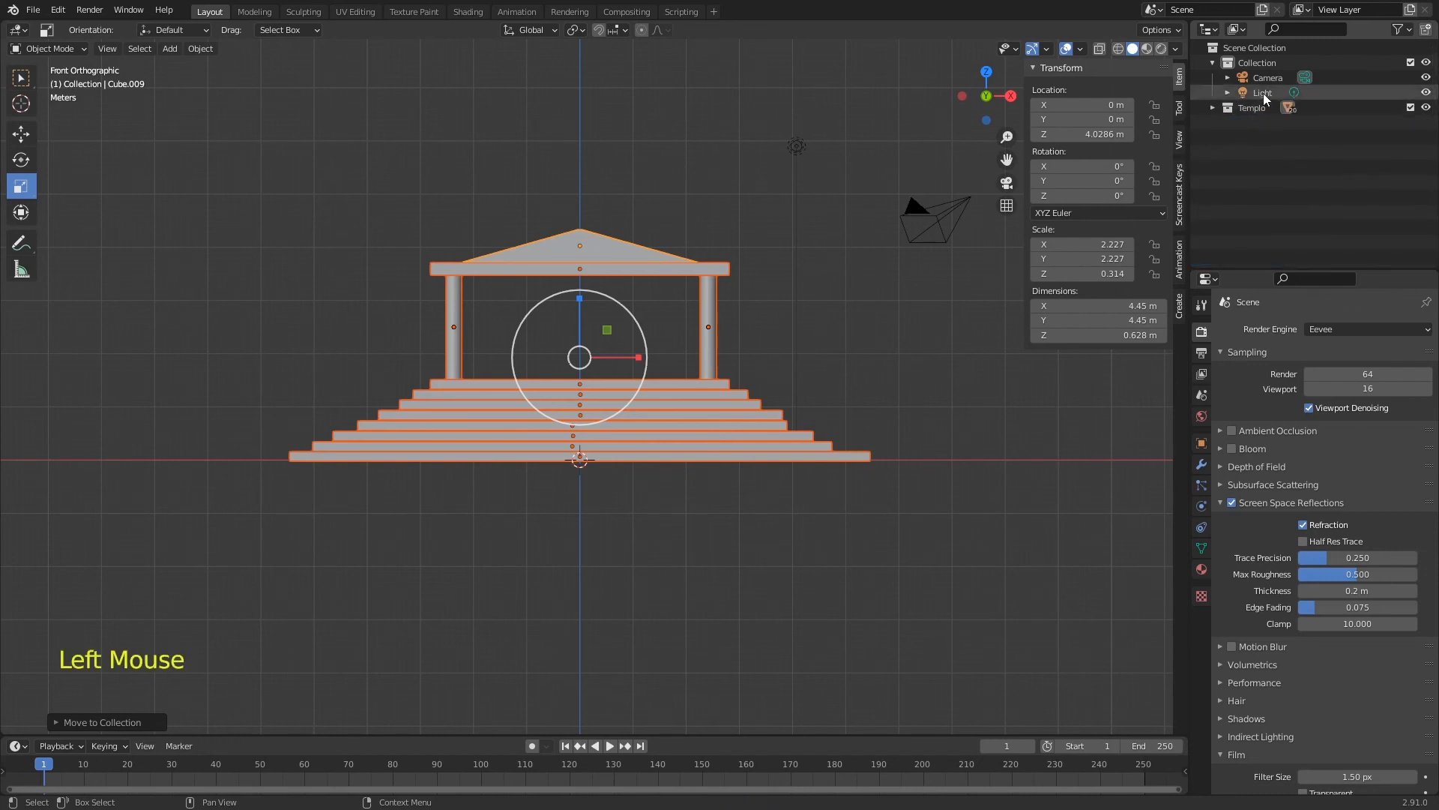
click(1251, 109)
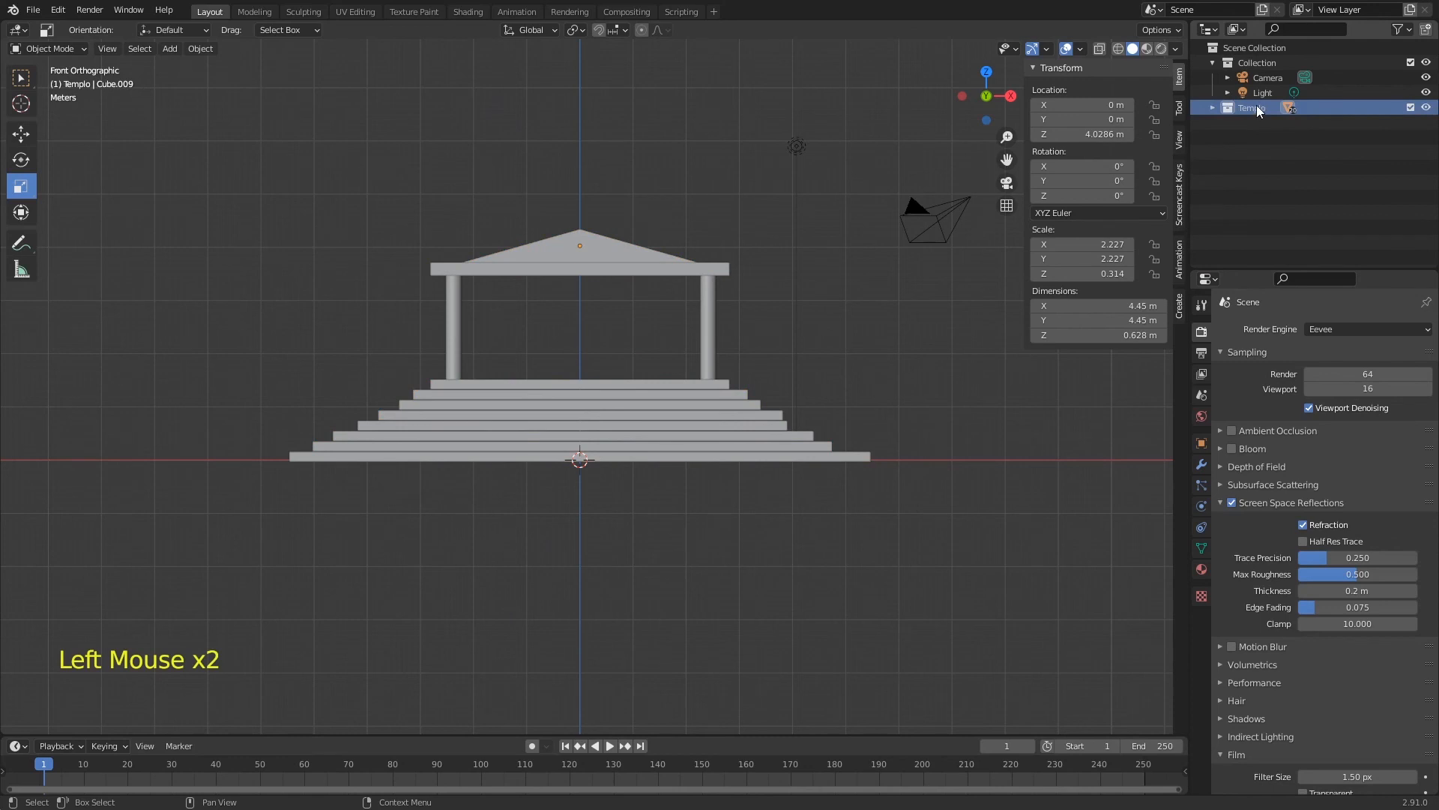
Exclude the Templo collection from the view layer and include it again.
click(1411, 108)
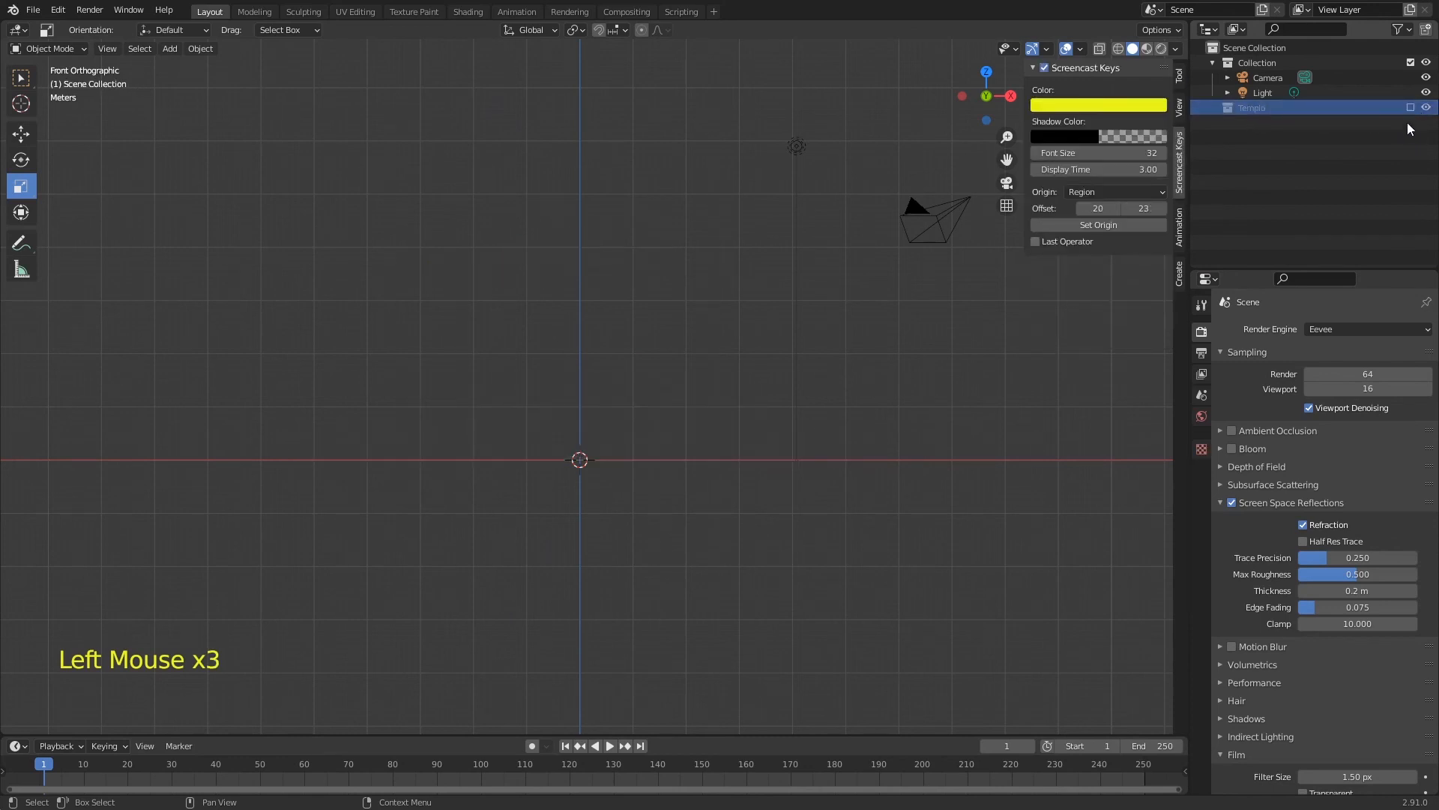
click(1270, 140)
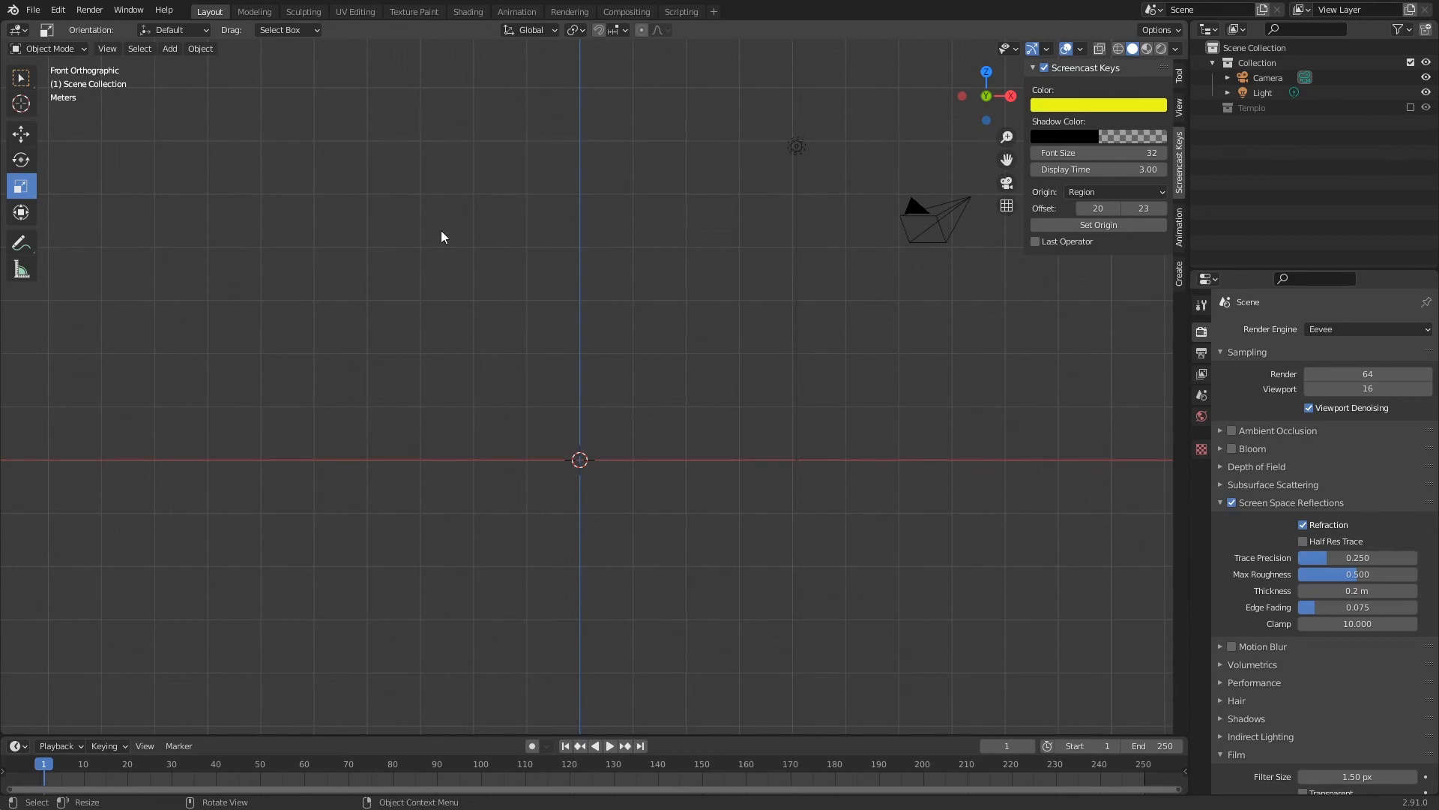
click(1411, 107)
double_click(638, 254)
middle_drag(641, 257, 616, 170)
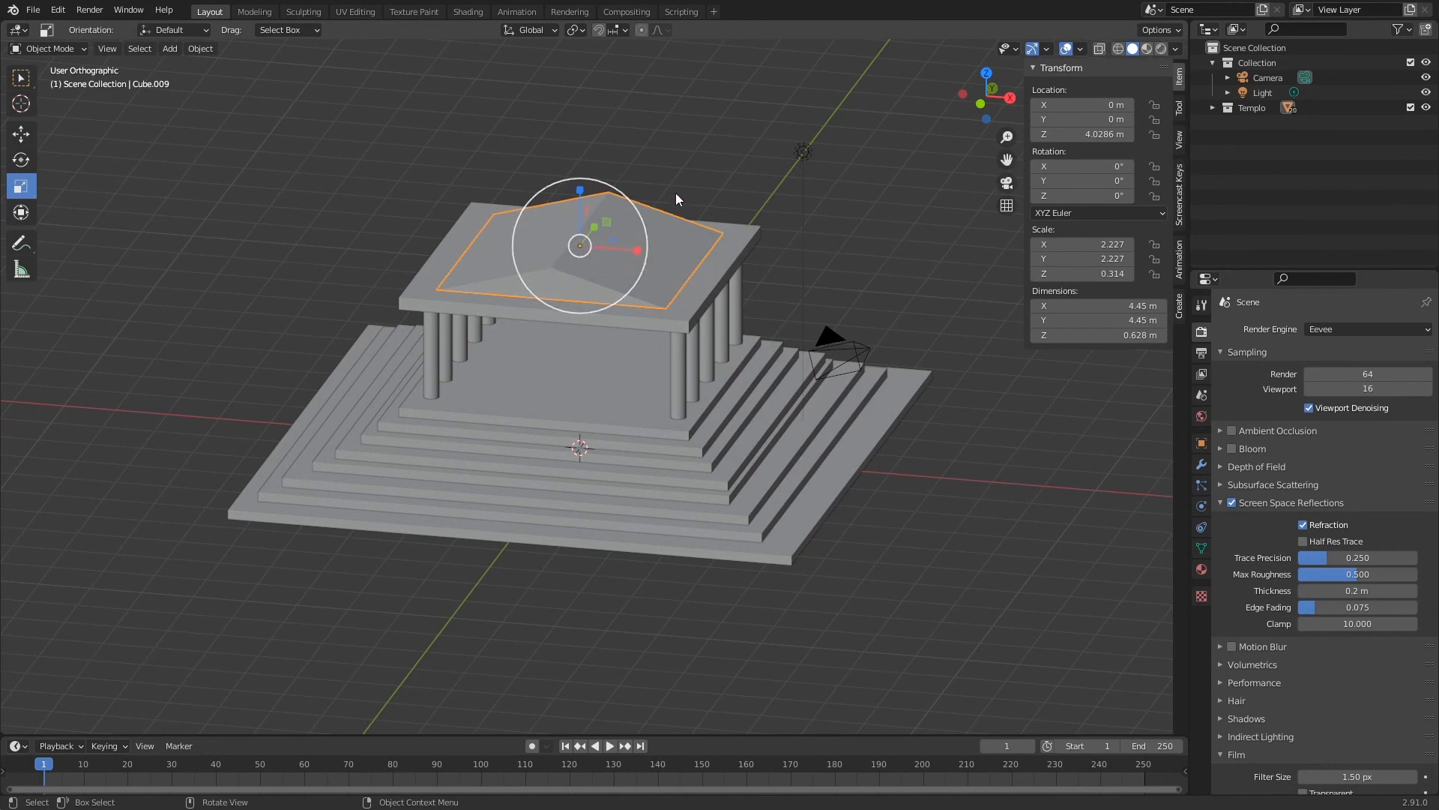
mouse_move(690, 259)
middle_down()
mouse_move(795, 226)
mouse_move(757, 252)
mouse_move(642, 245)
mouse_move(691, 243)
middle_up()
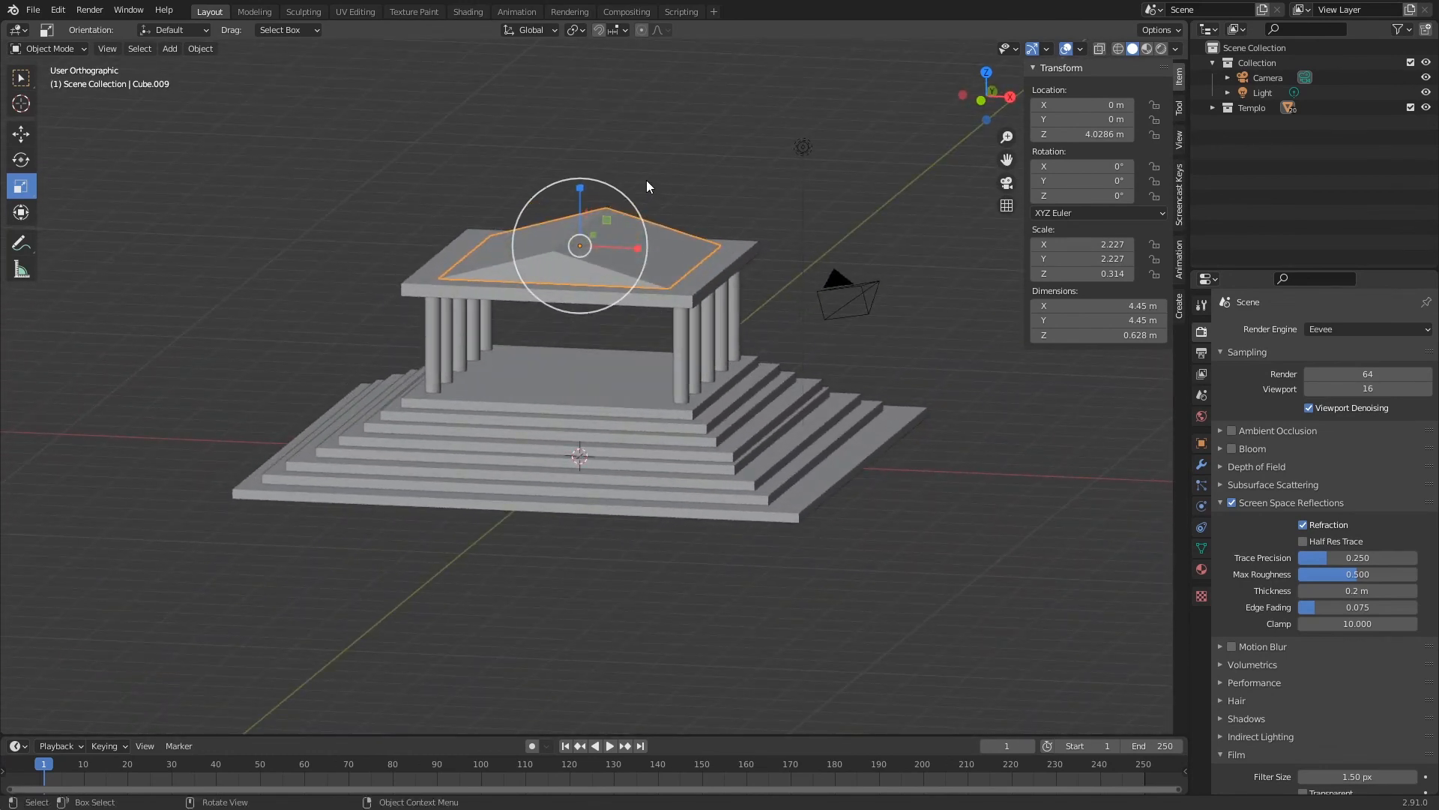
Select the front-left corner column and try rotating it freely.
click(439, 330)
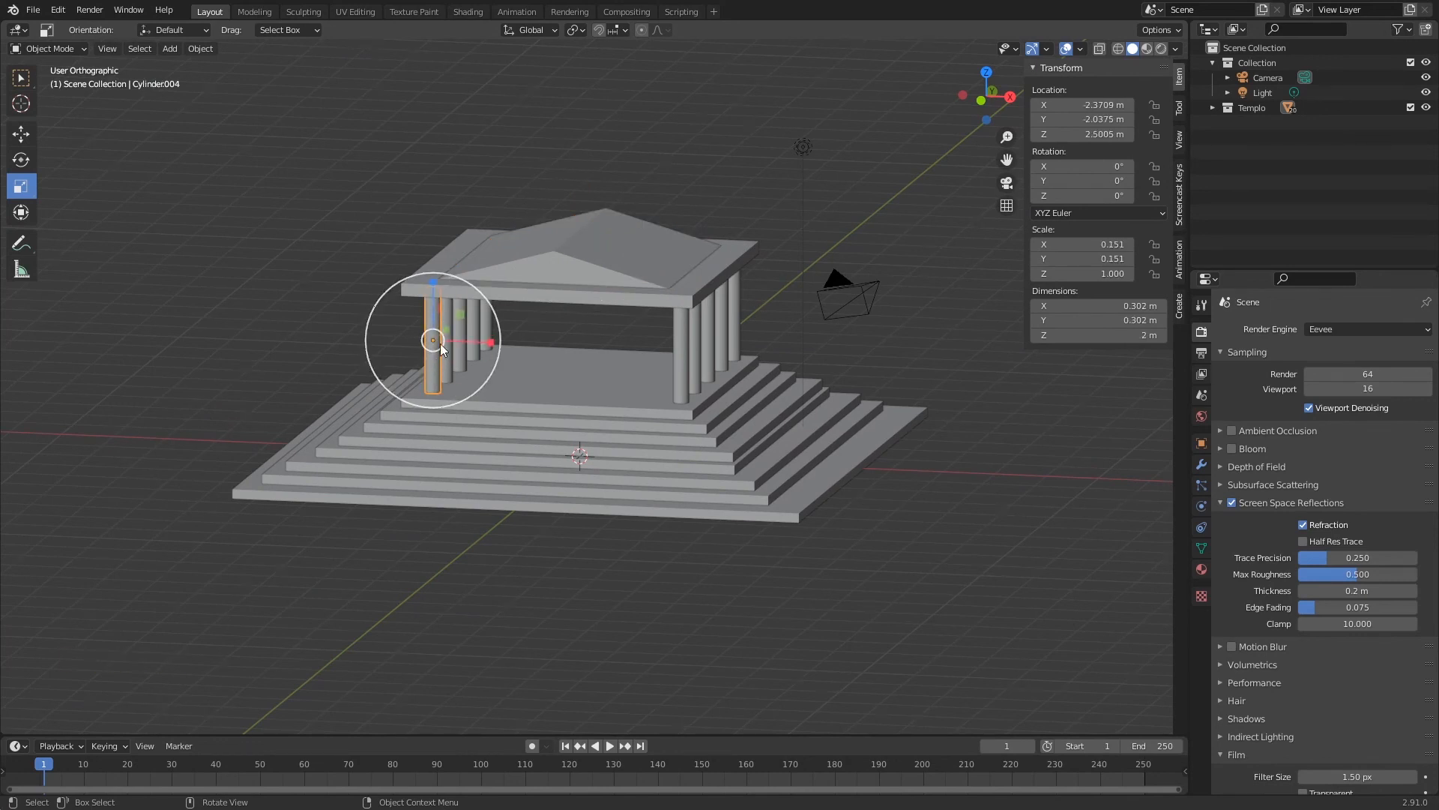
middle_drag(451, 347, 481, 327)
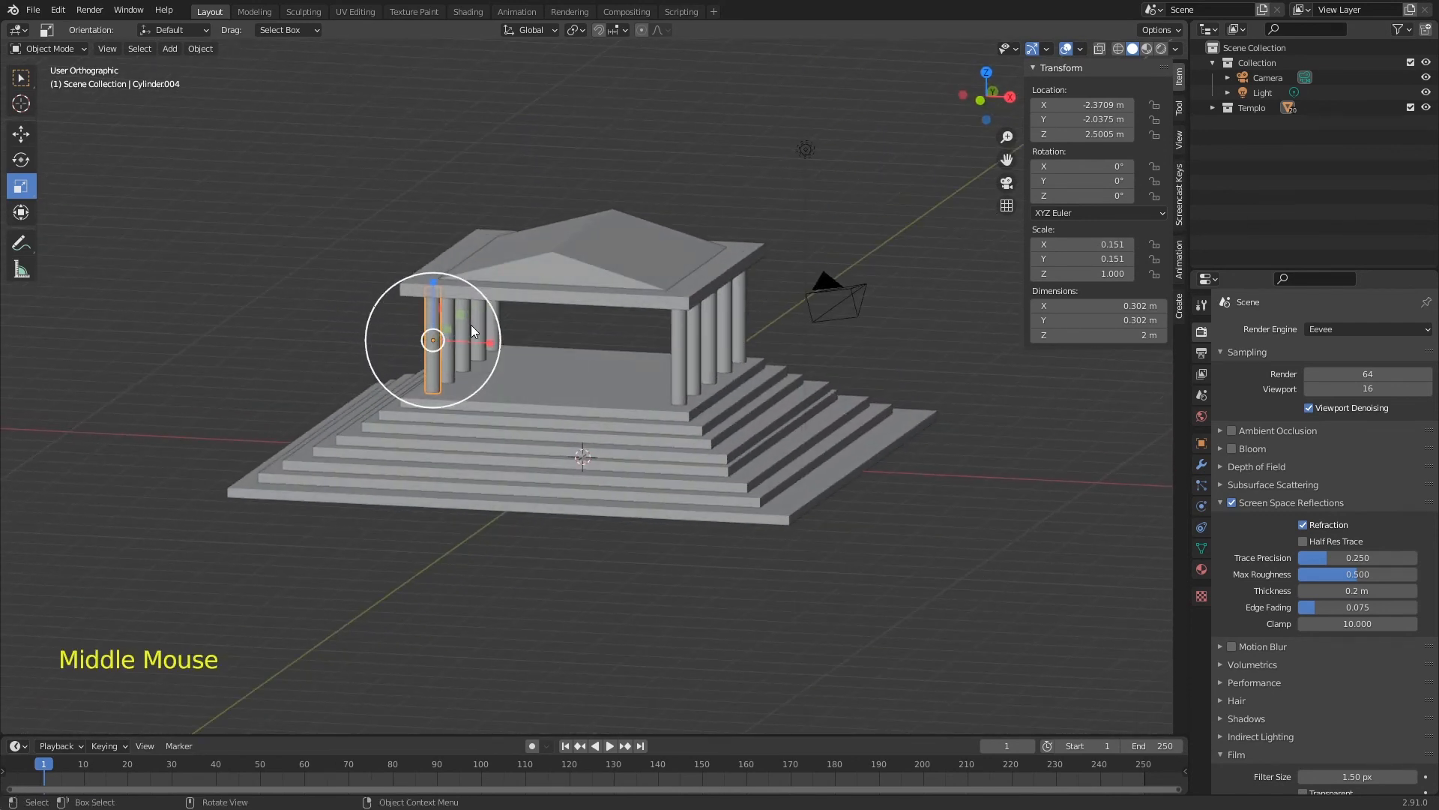
mouse_move(583, 354)
middle_down()
mouse_move(718, 335)
mouse_move(604, 372)
mouse_move(578, 347)
mouse_move(583, 330)
middle_up()
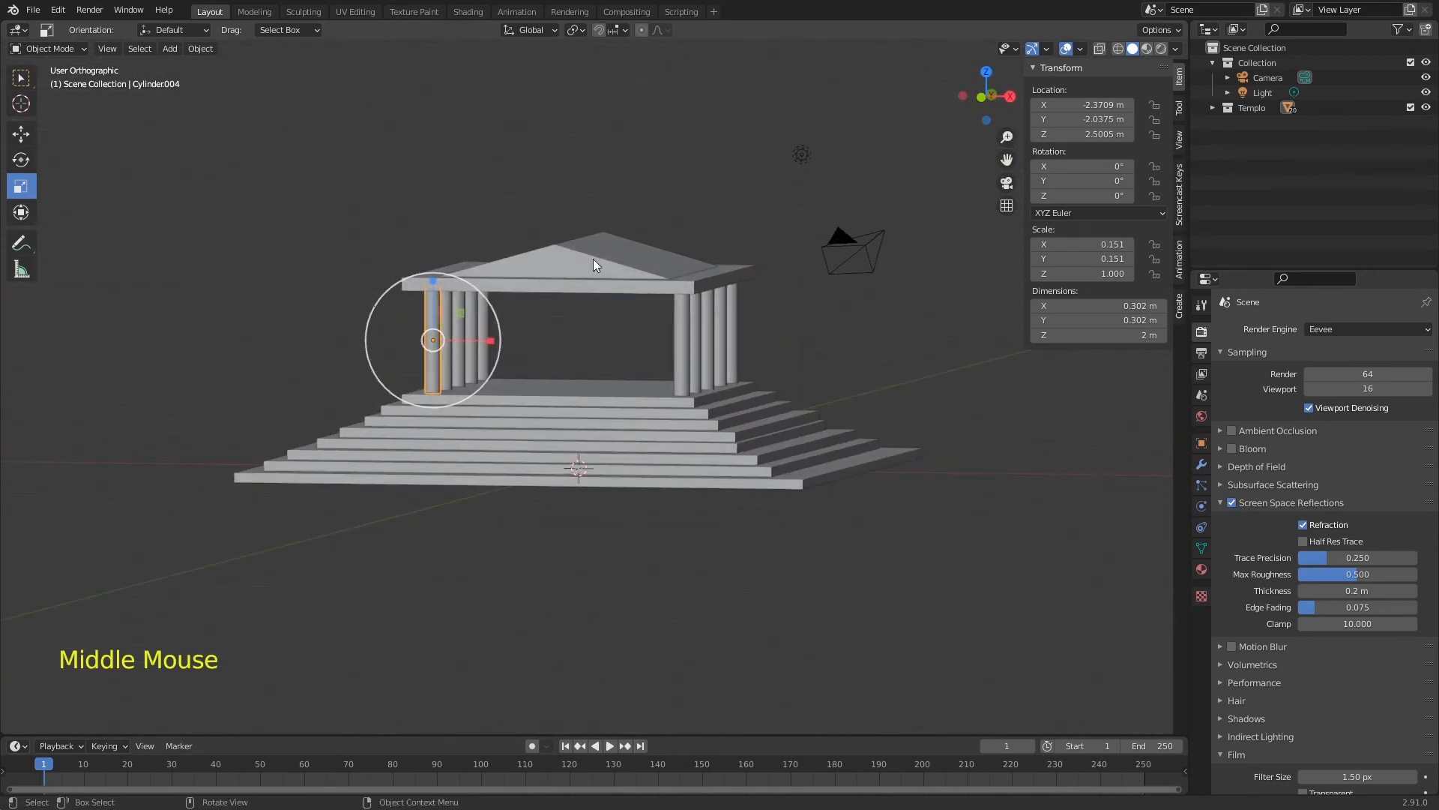
key(r)
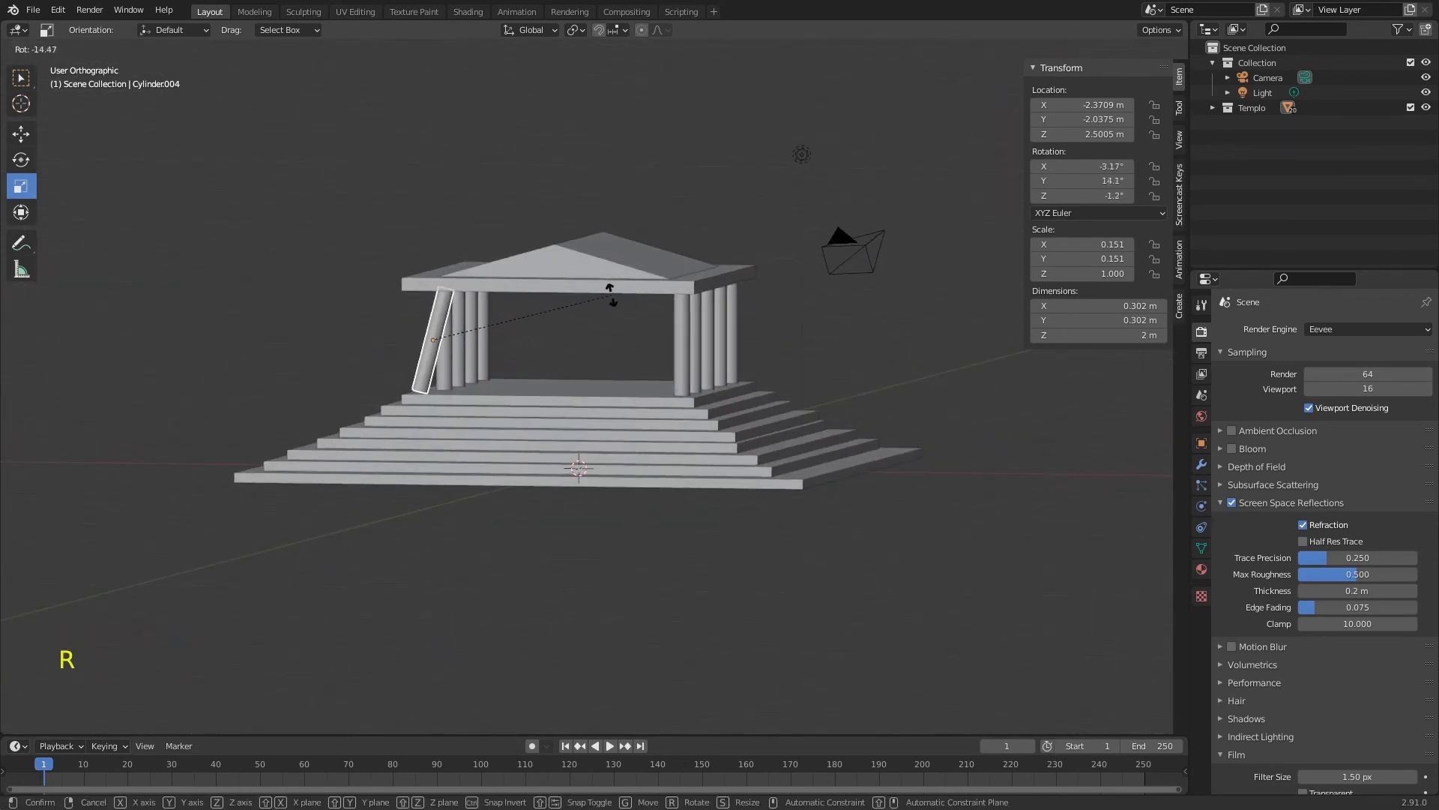
right_click(610, 294)
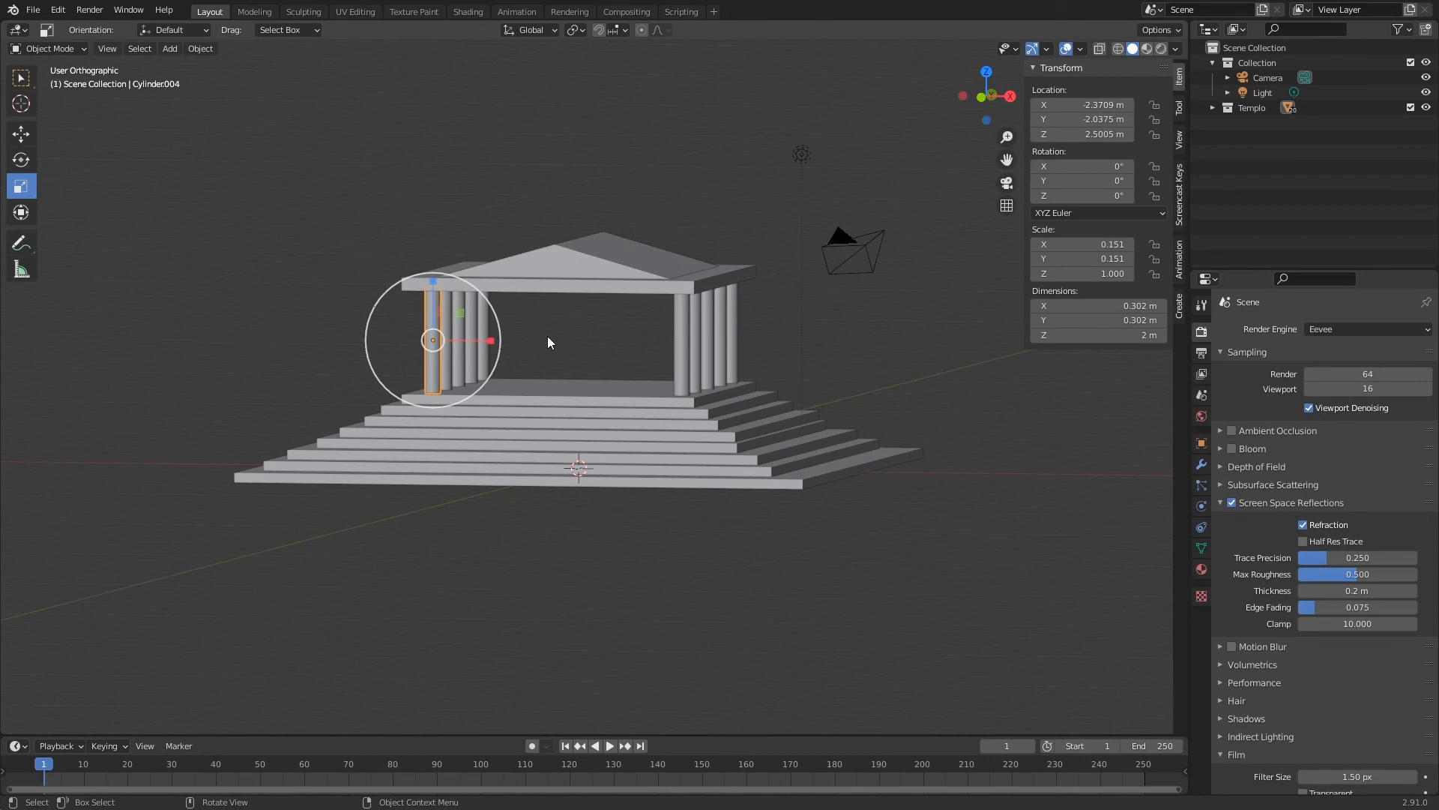
Save the temple file.
middle_drag(484, 334, 514, 303)
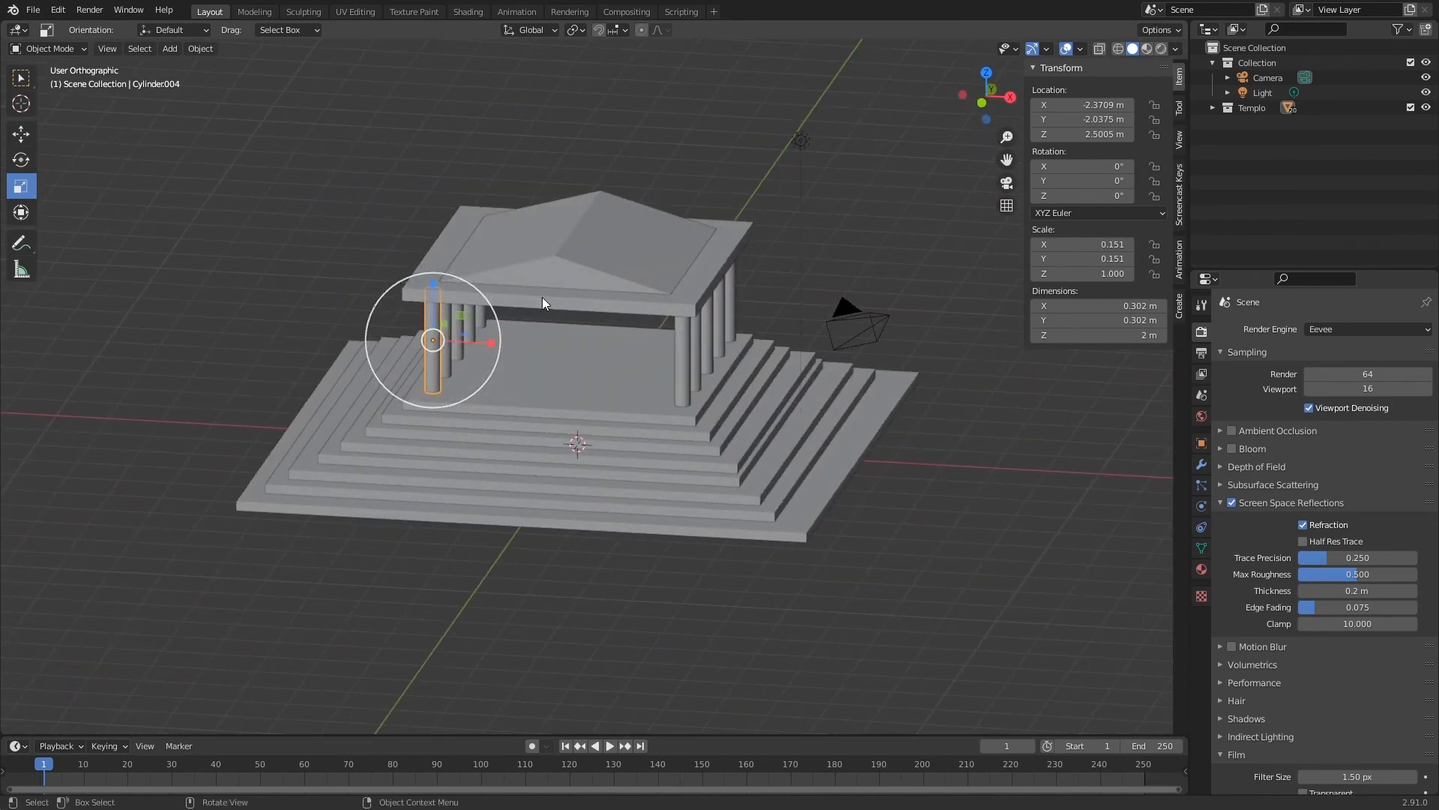
key(ctrl+s)
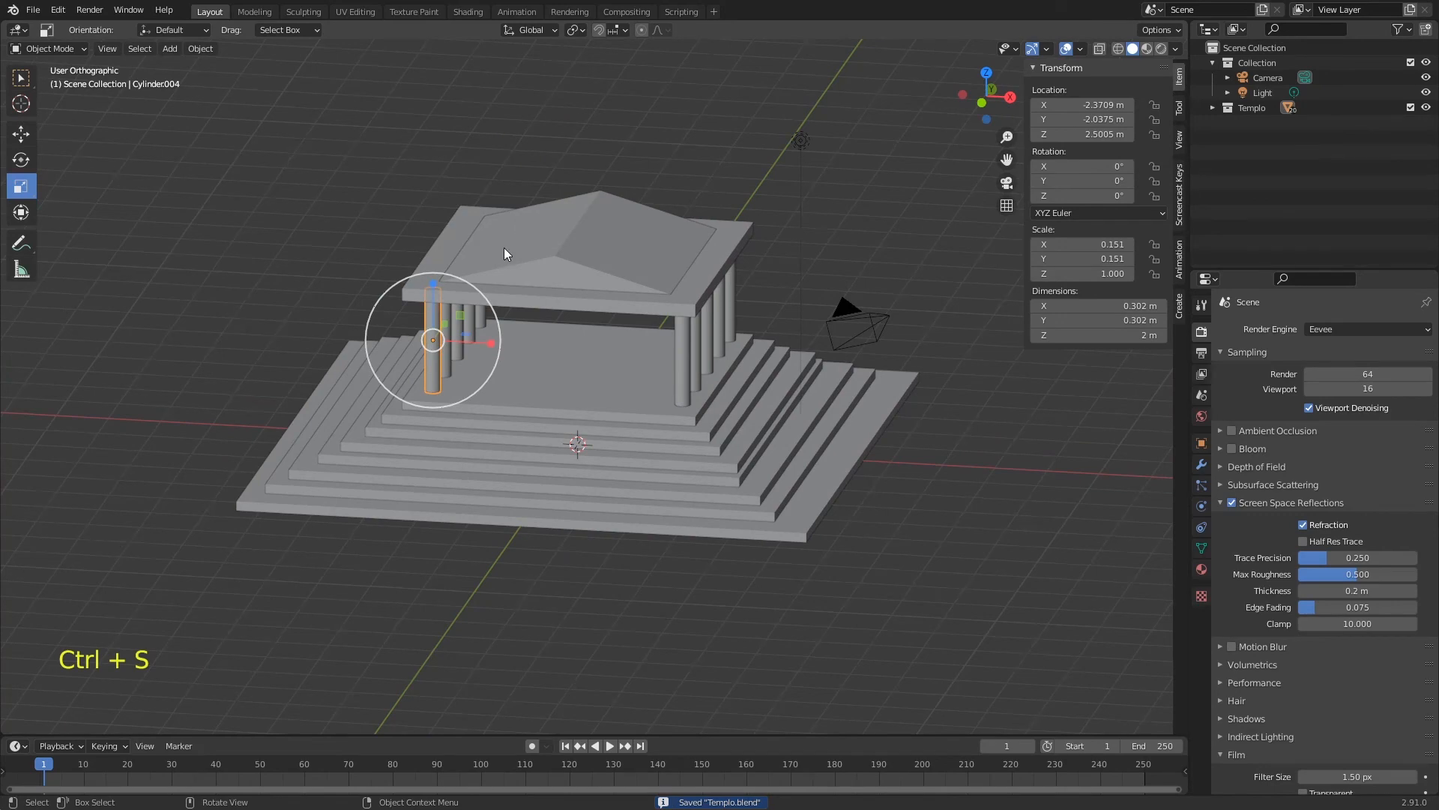